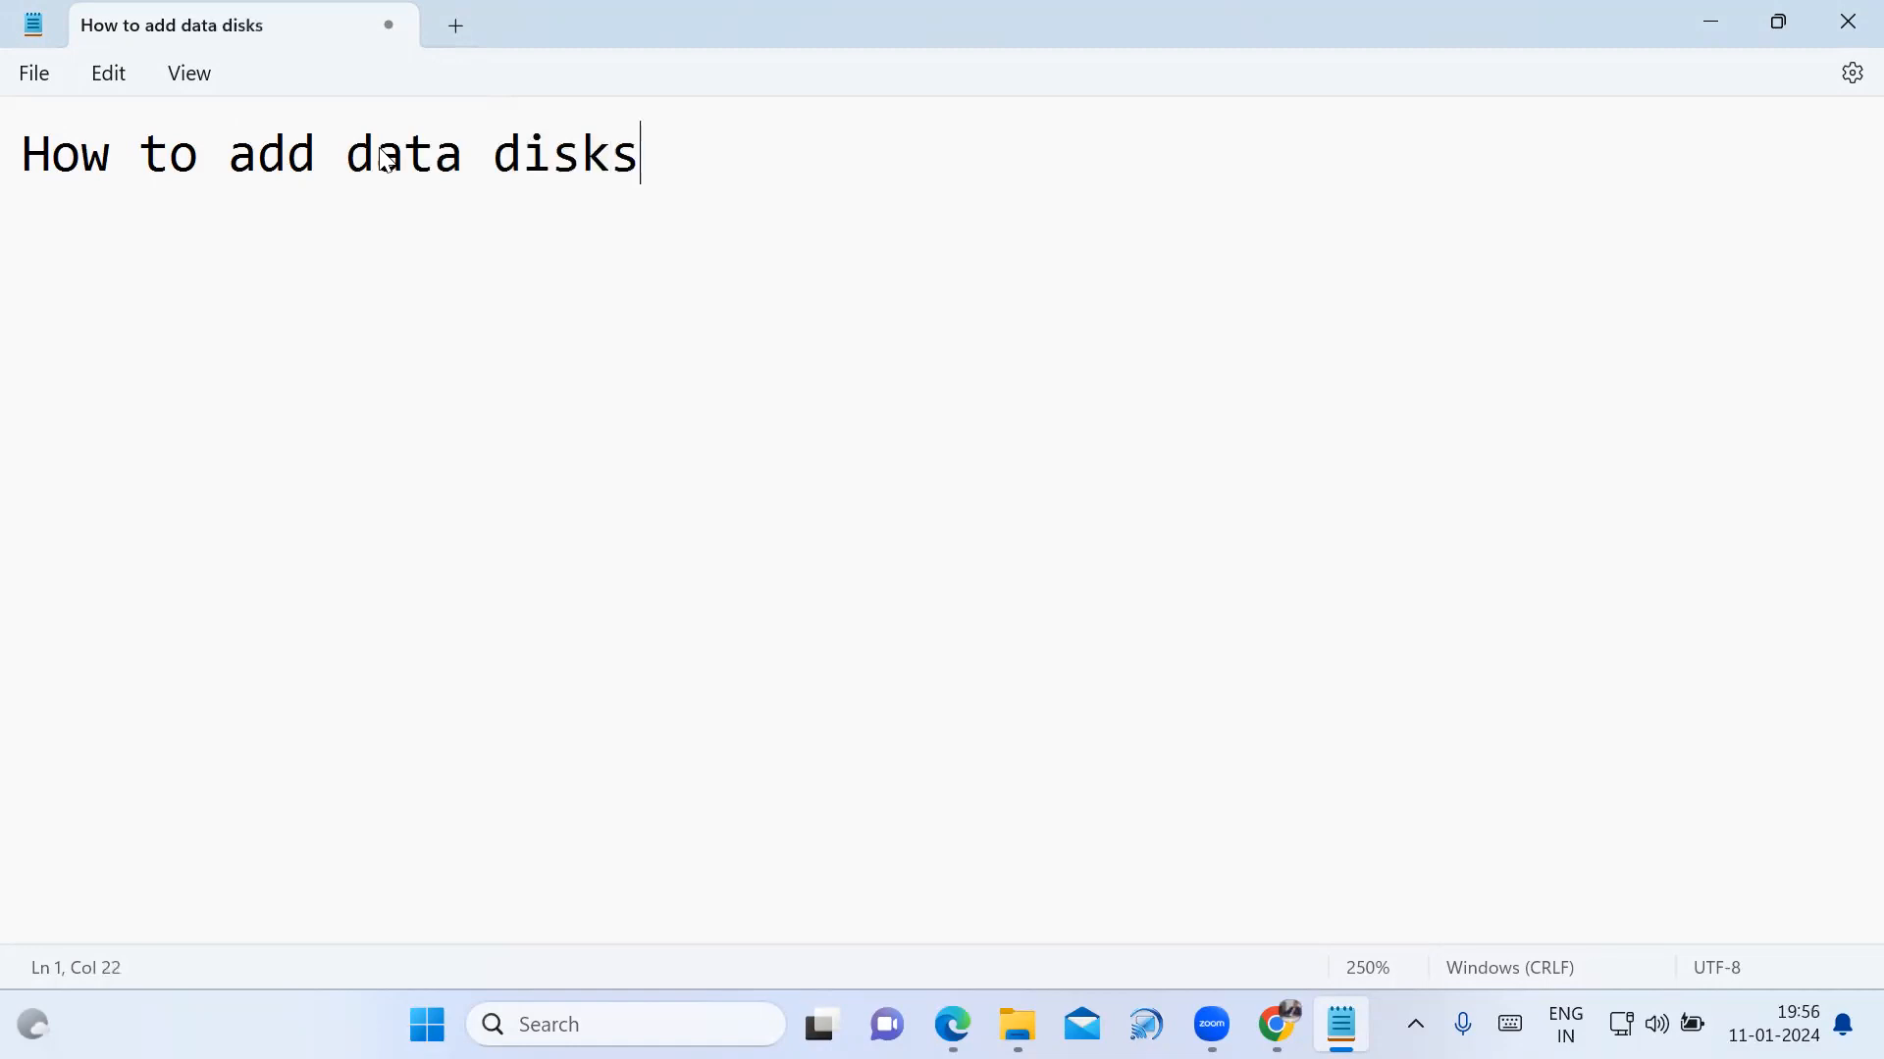
Complete the heading as "How to add data disks to Linux Server in Azure data center" and underline it with a row of equals signs.
{"action": "type", "text": "to Linux Se"}
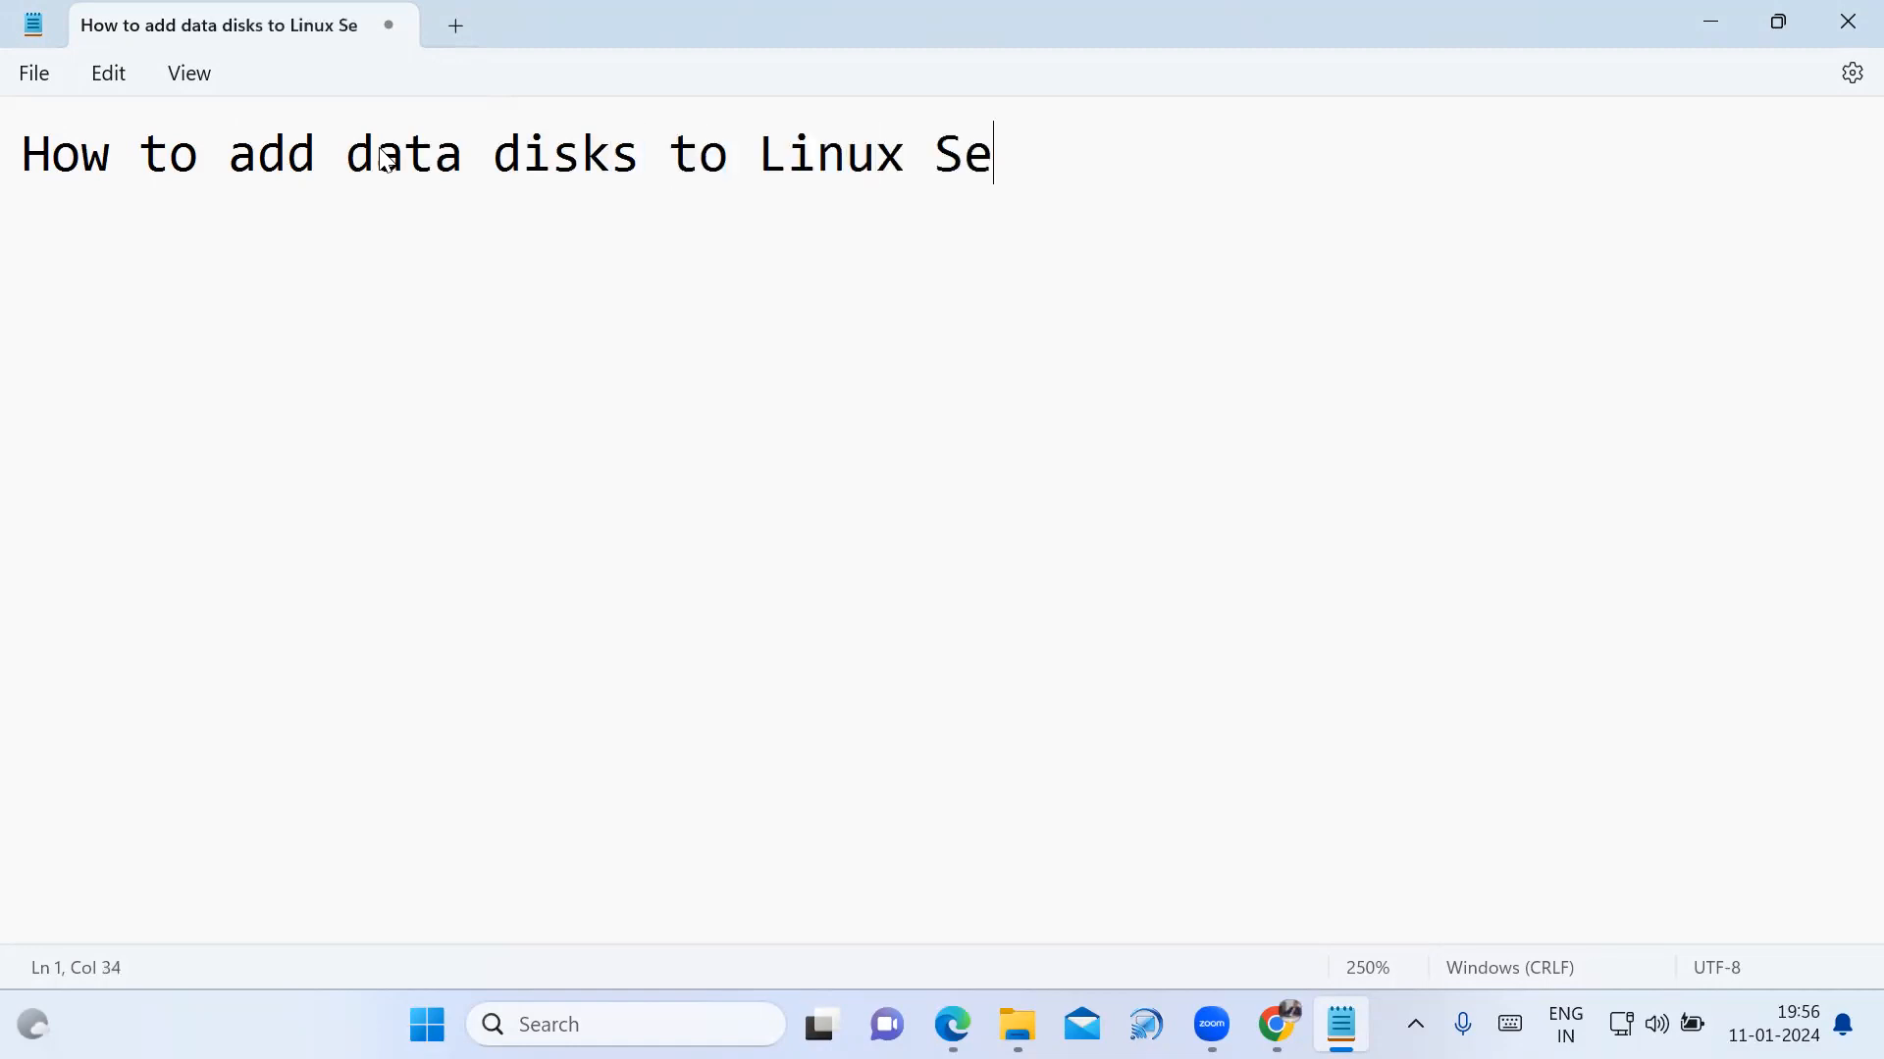
{"action": "type", "text": "rver in Azure data ce"}
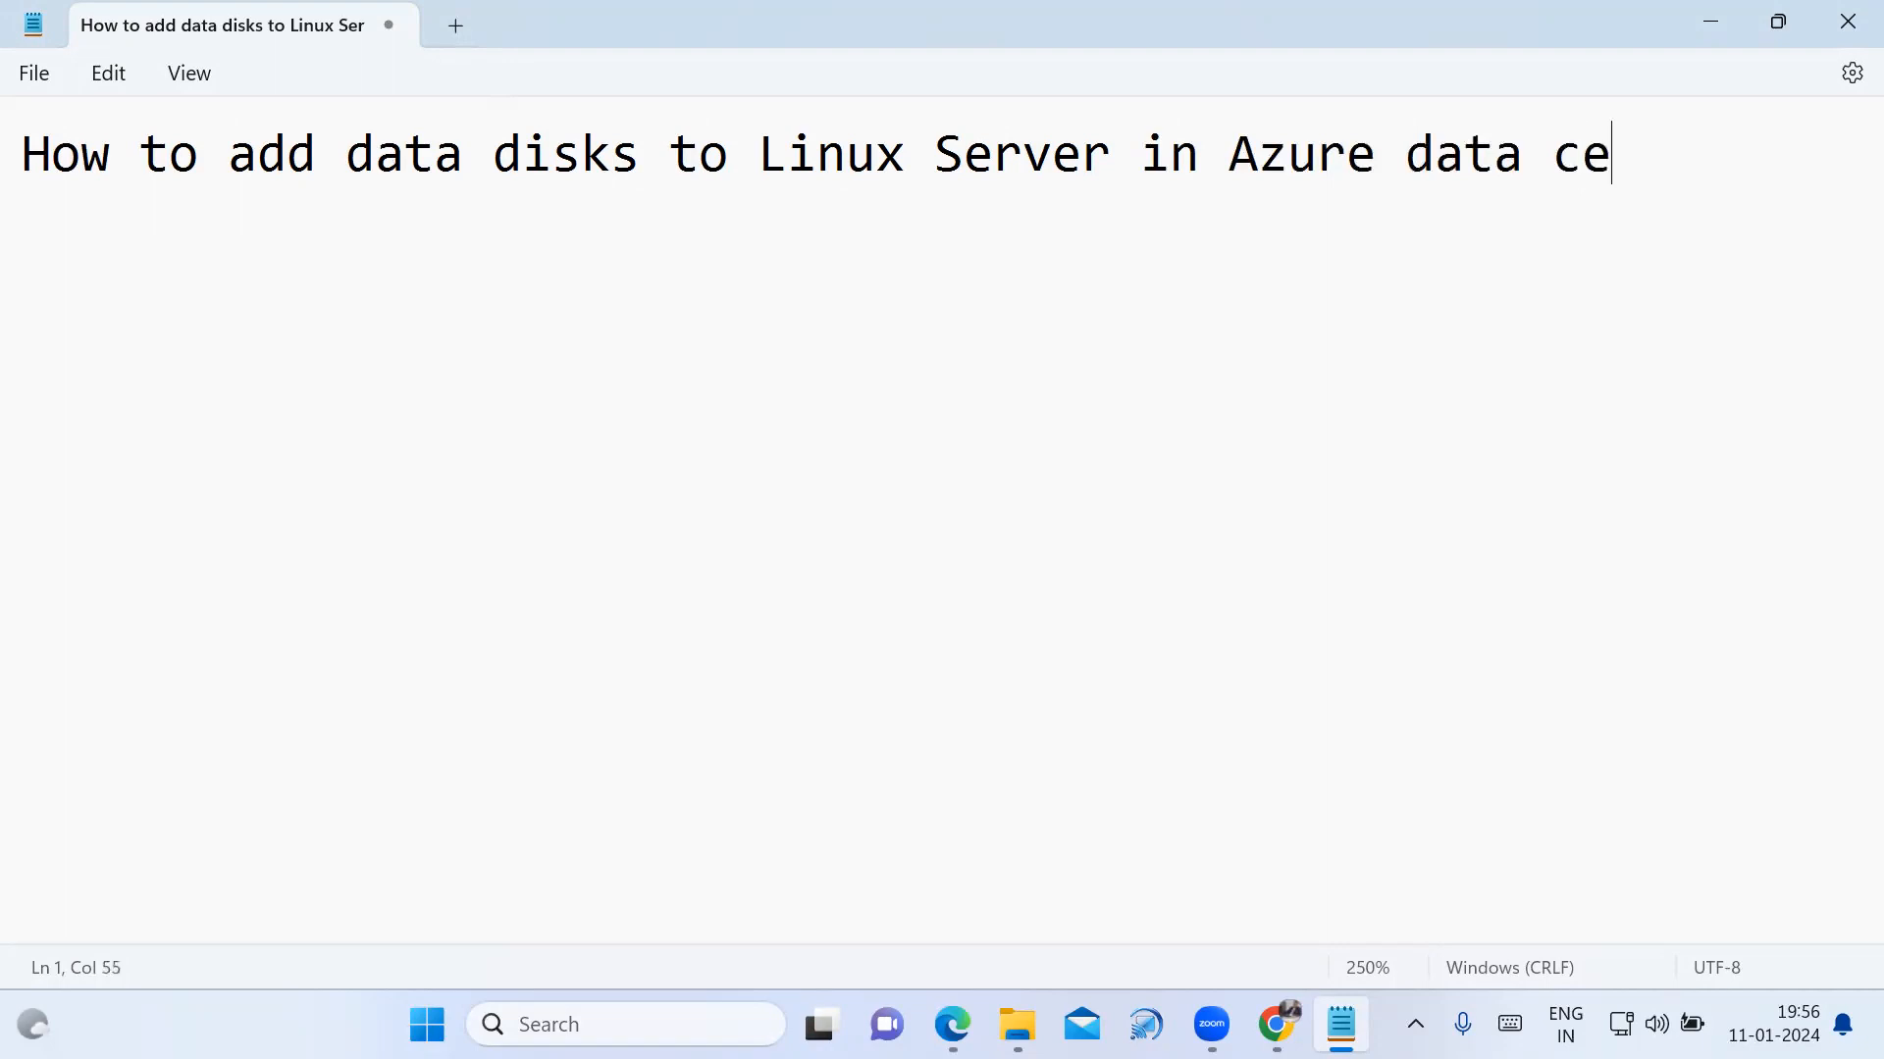
{"action": "type", "text": "nter"}
{"action": "key", "text": "Return"}
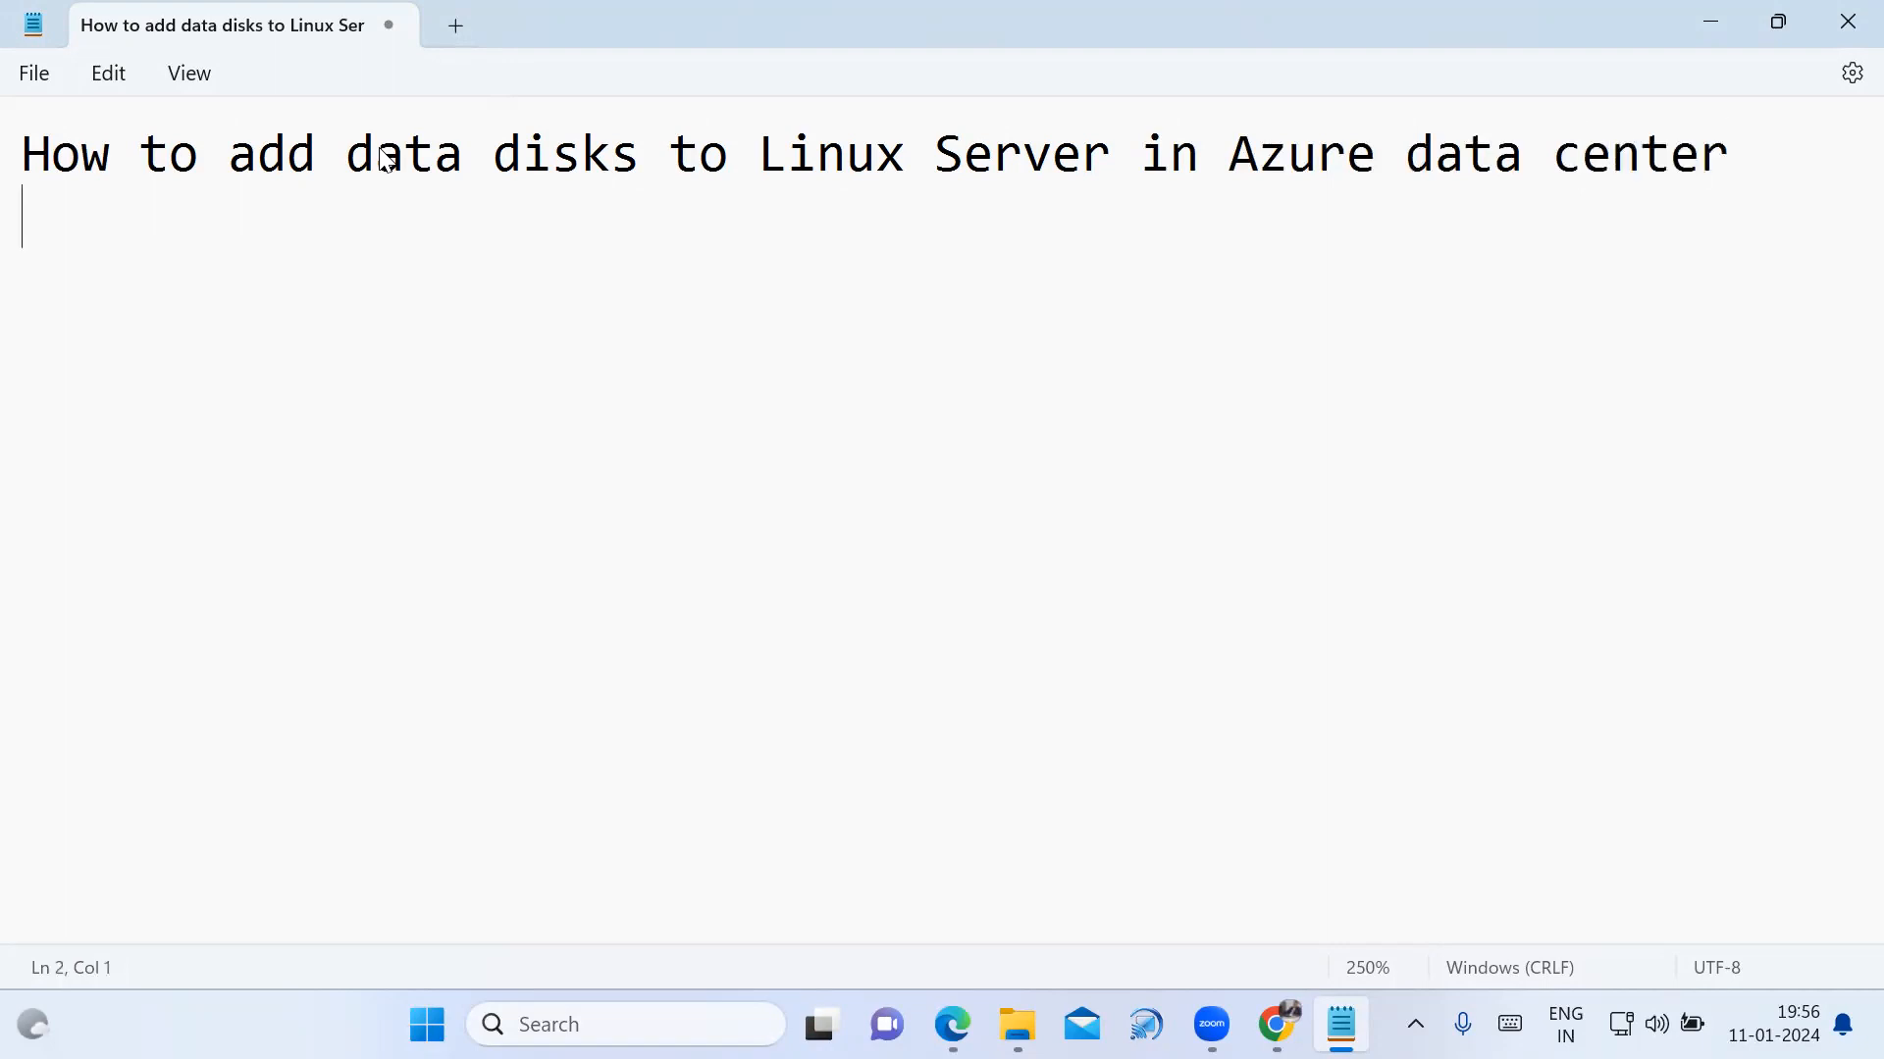
{"action": "type", "text": "======================="}
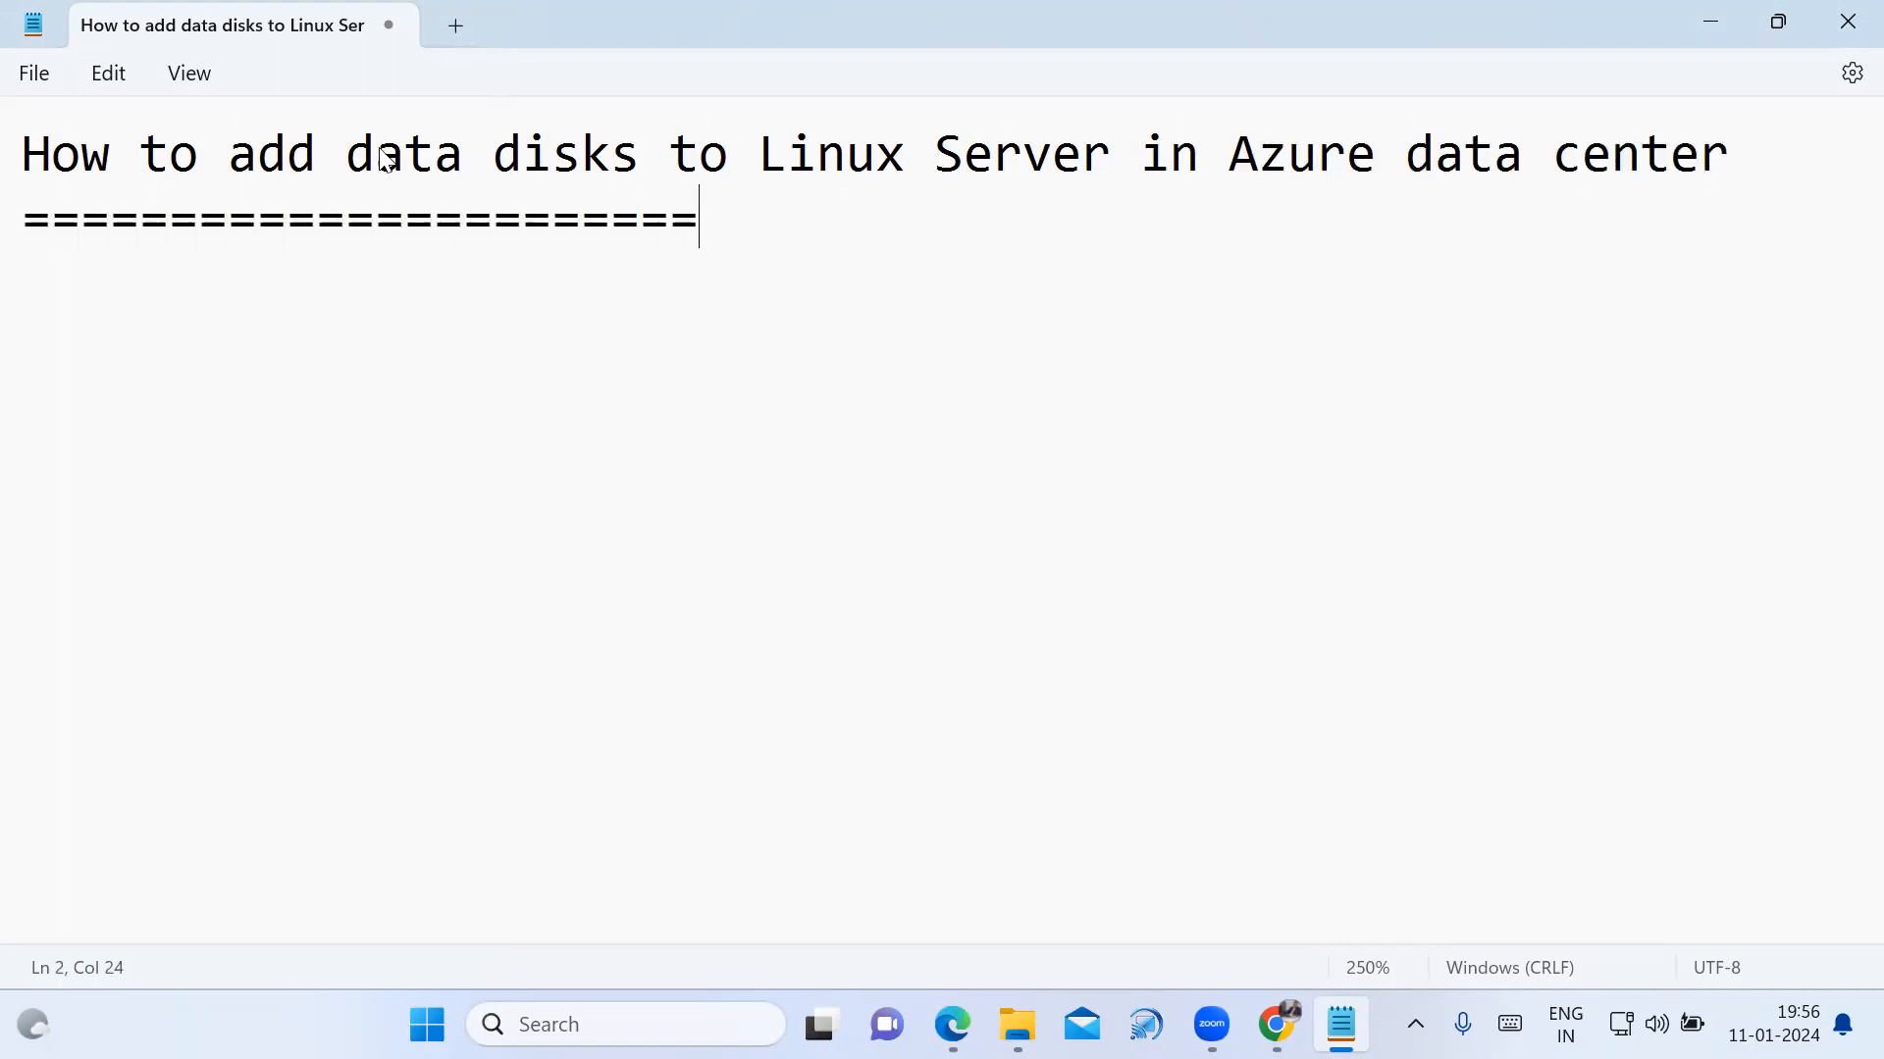
{"action": "type", "text": "=================================="}
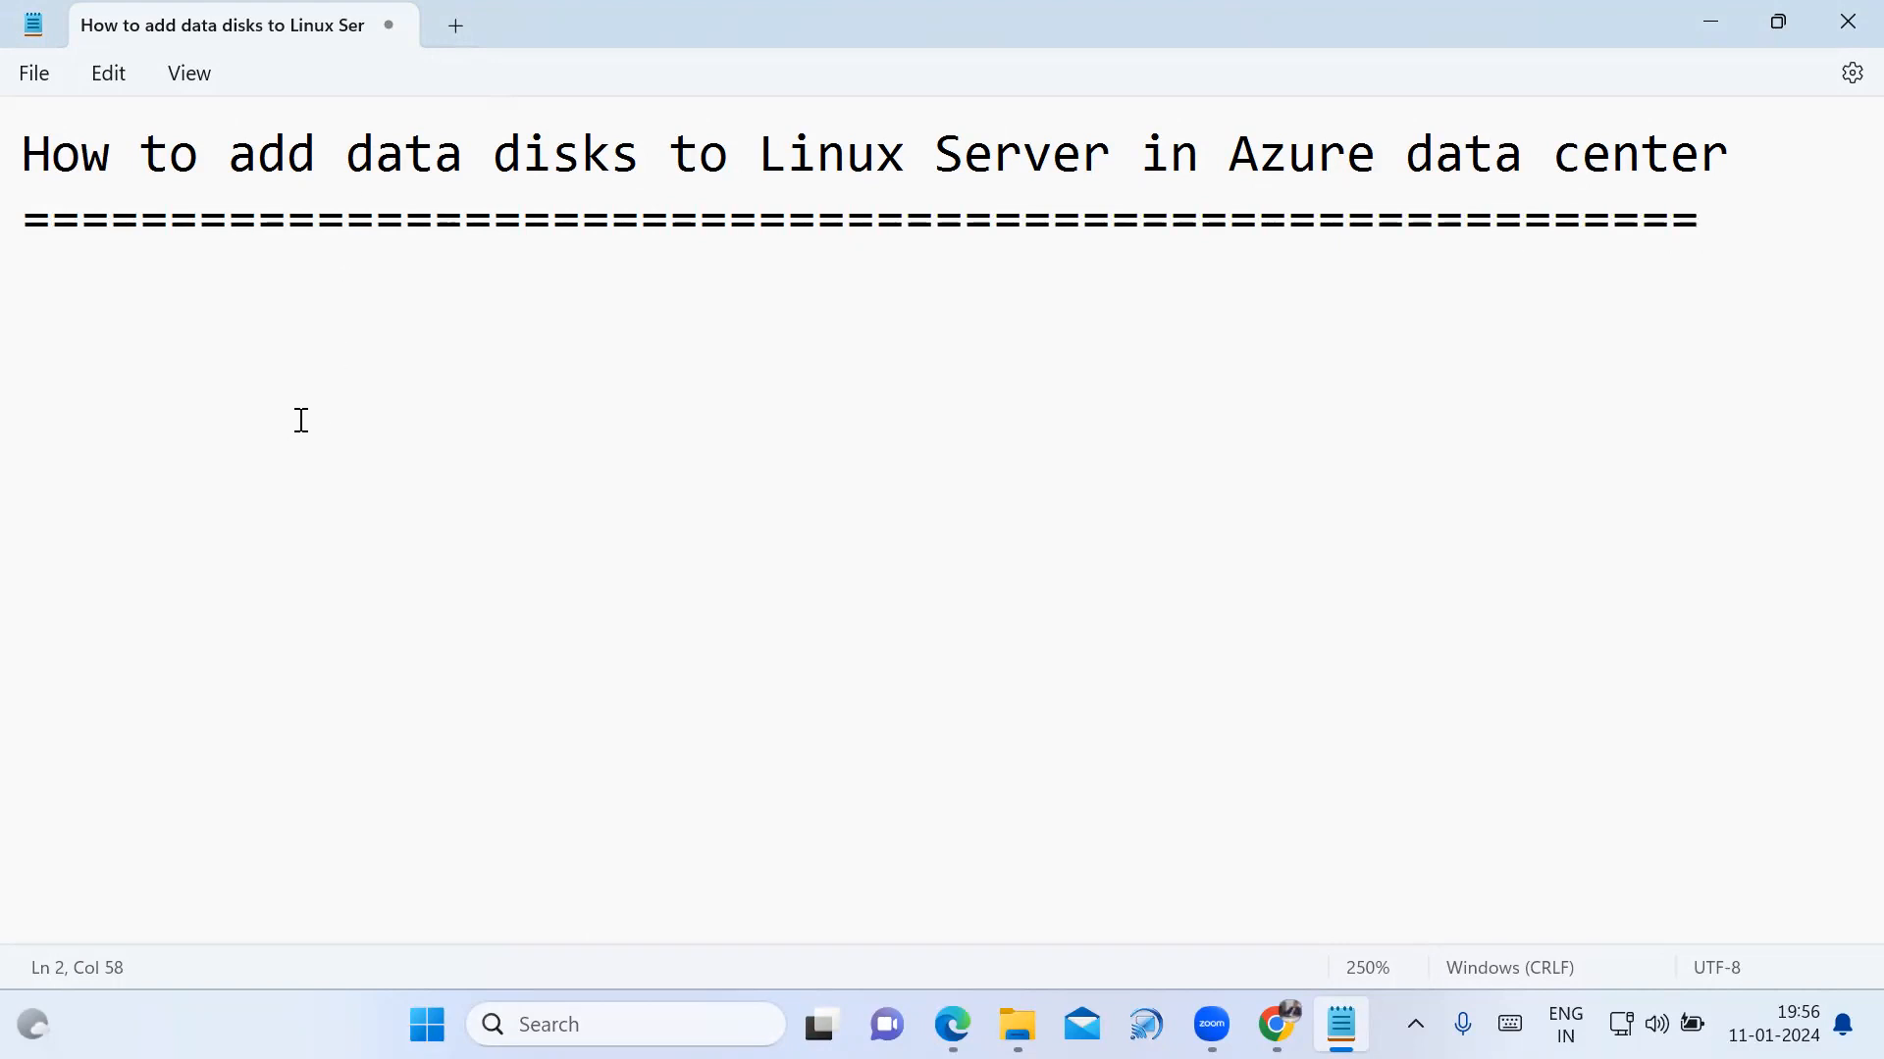
Switch to File Explorer and display the drives under This PC.
{"action": "mouse_move", "coordinate": [1017, 1025]}
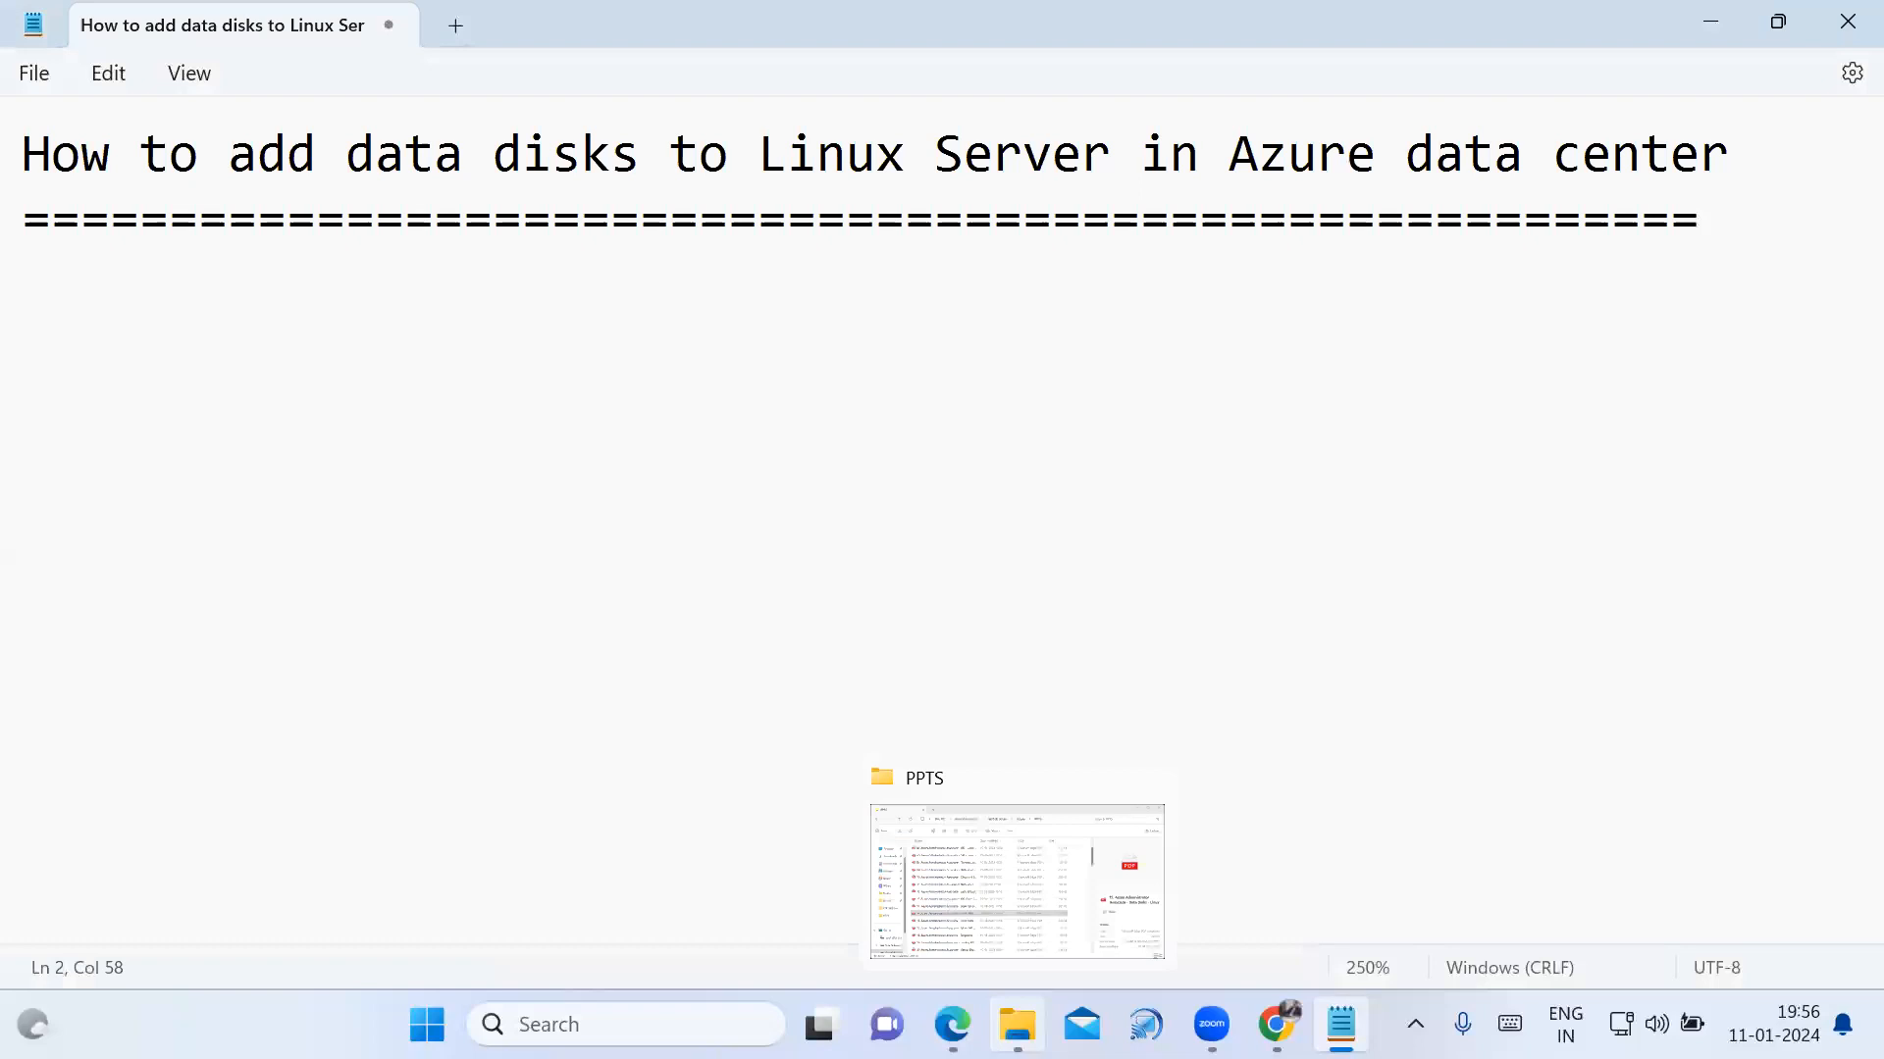
{"action": "left_click", "coordinate": [1018, 1025]}
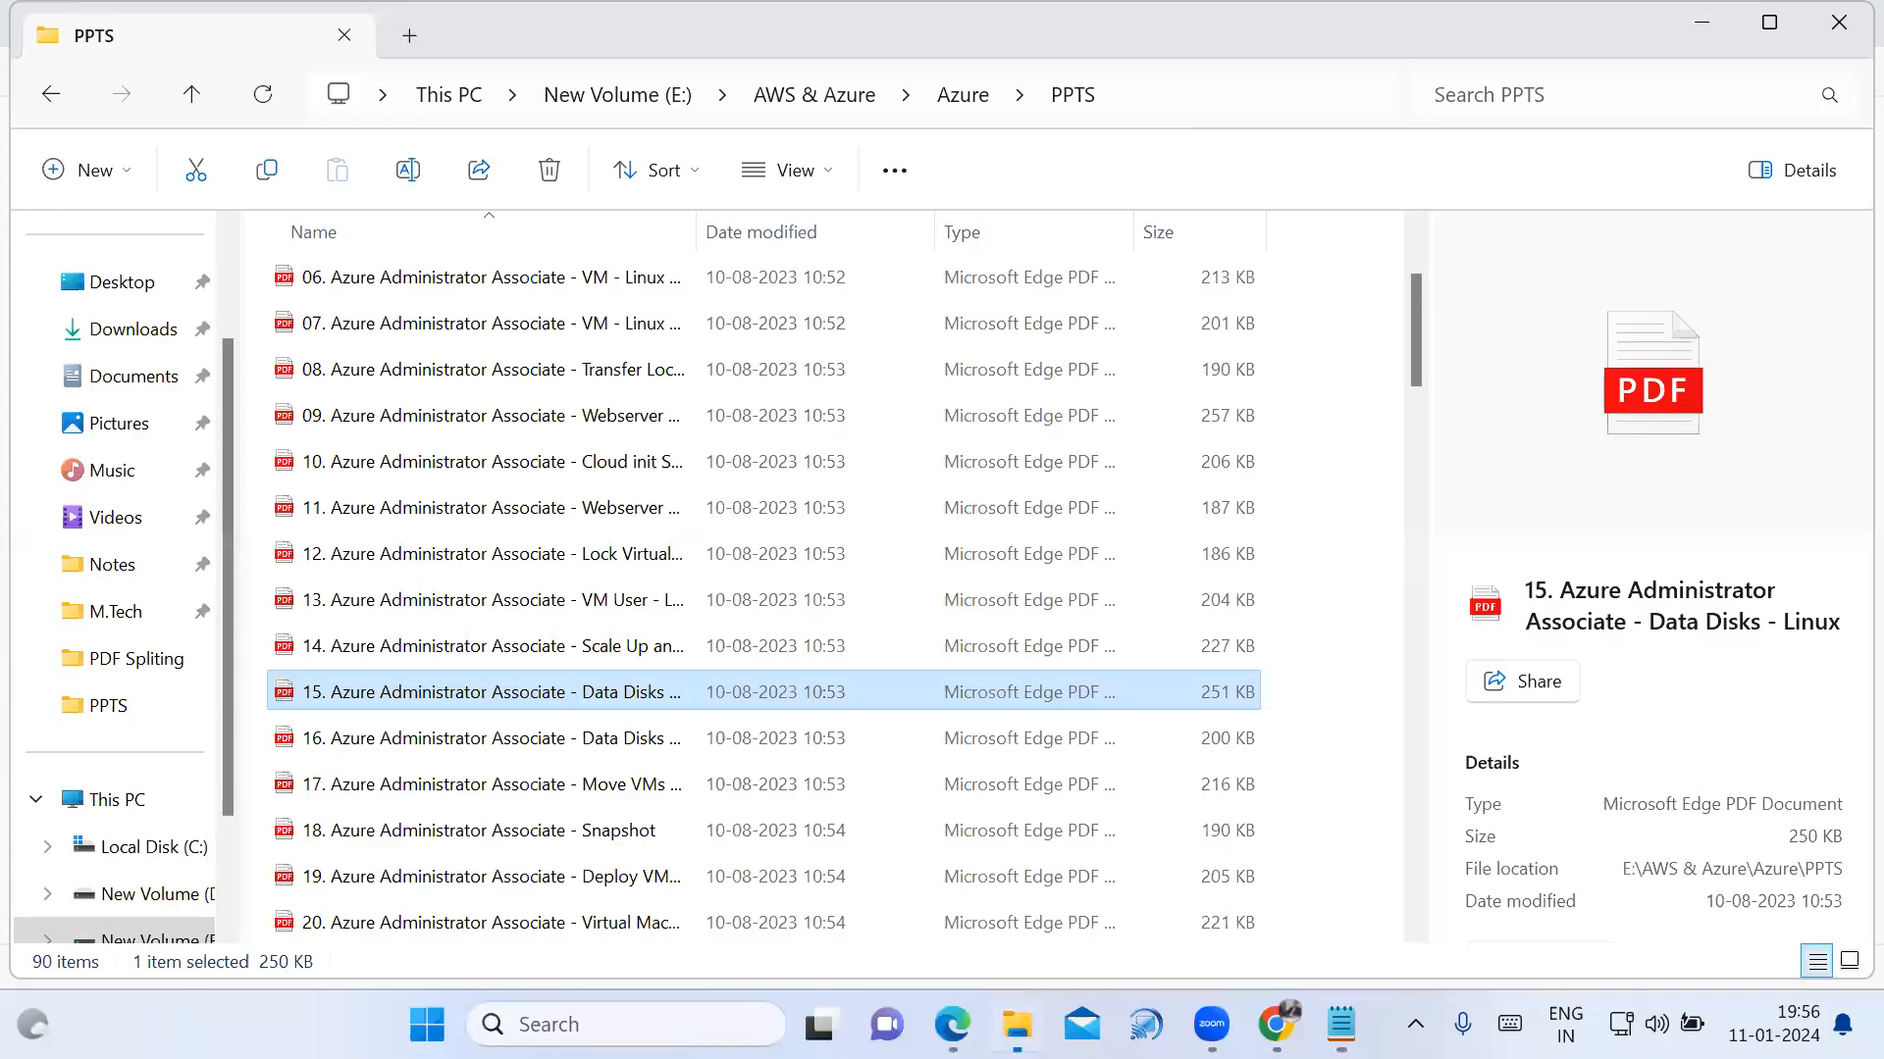
{"action": "left_click", "coordinate": [170, 854]}
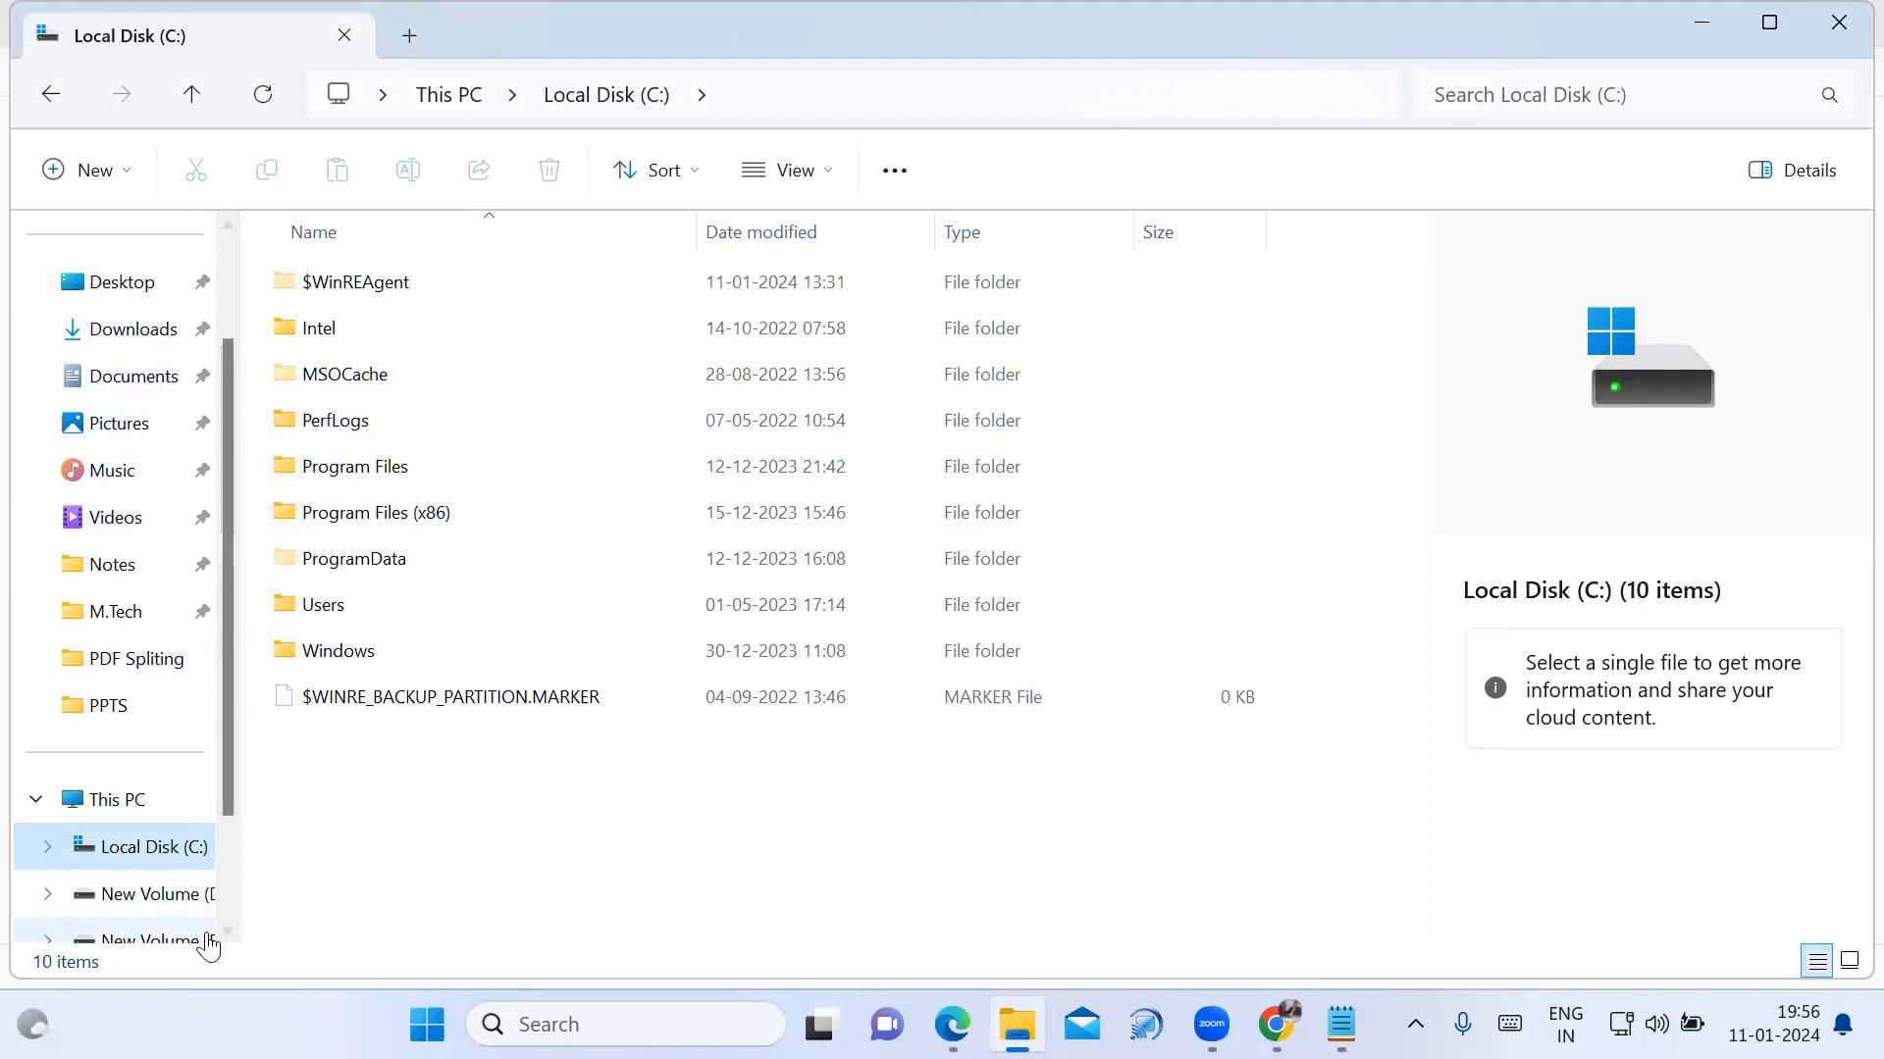
{"action": "left_click", "coordinate": [117, 799]}
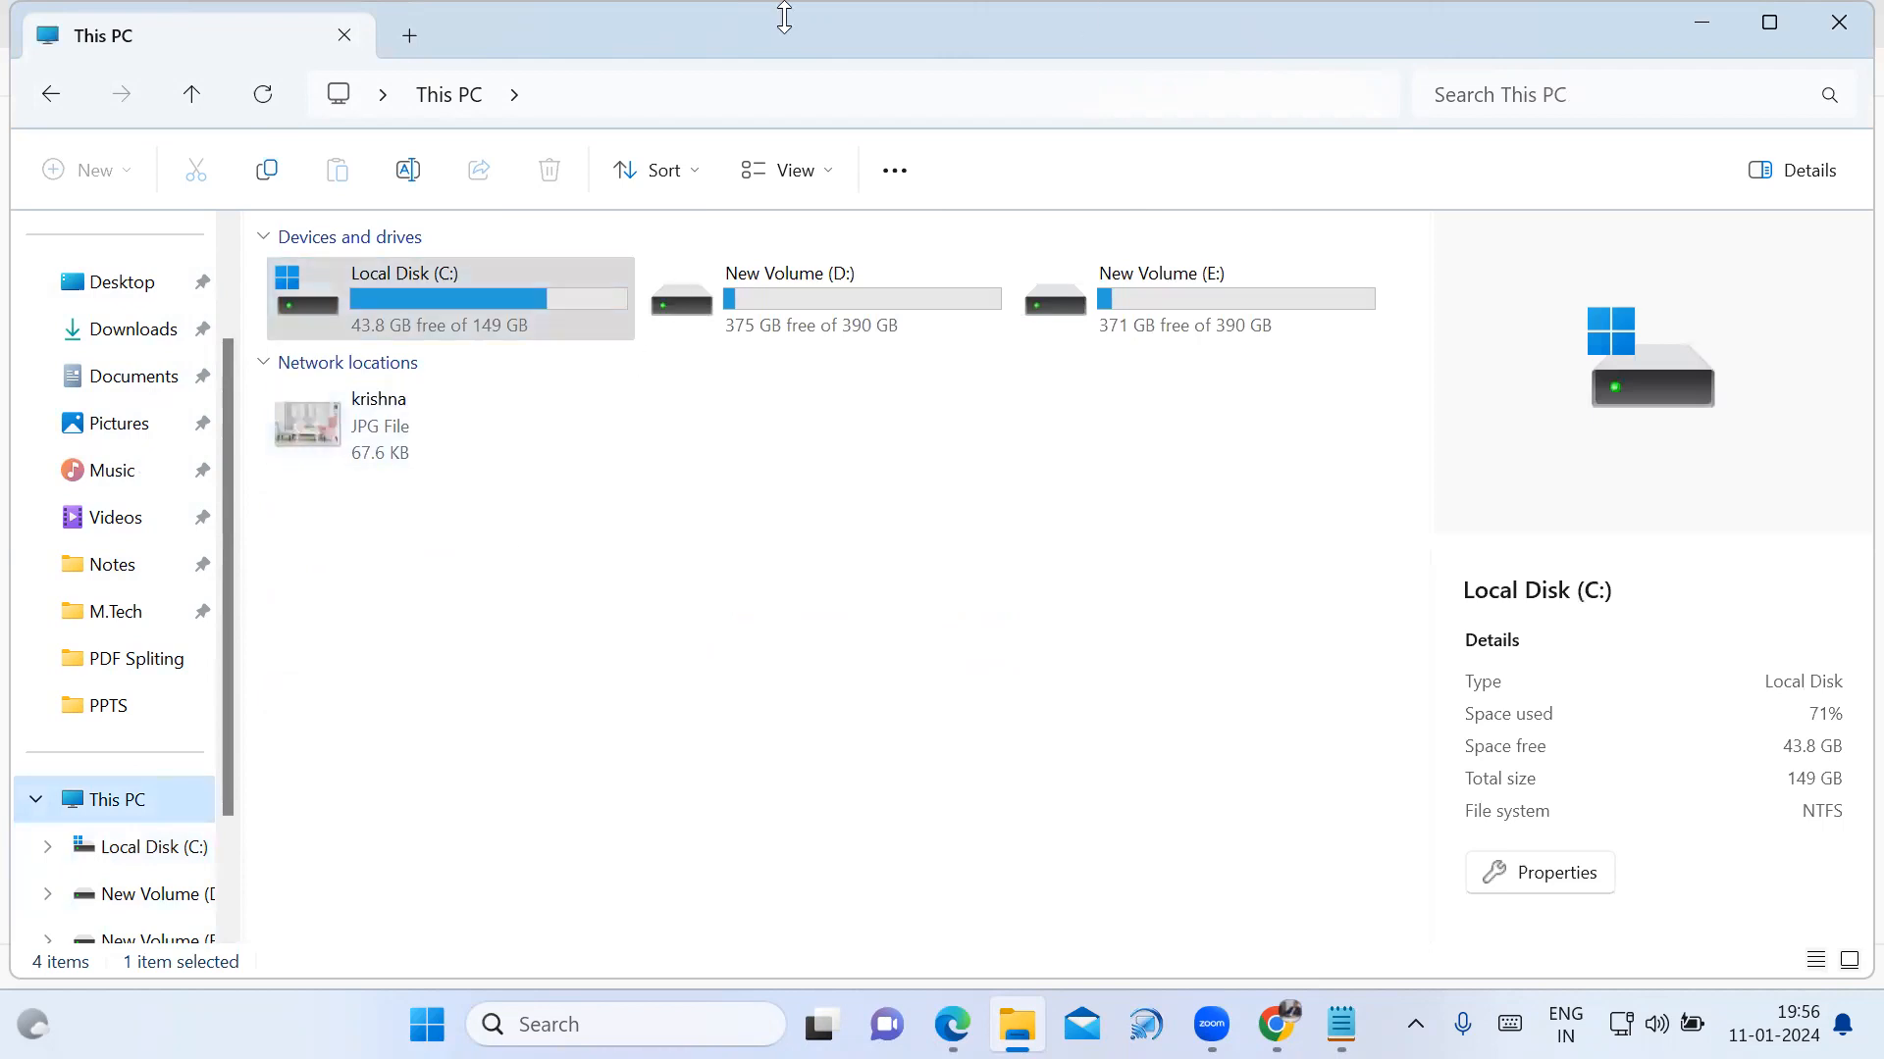
Annotate the C:, D: and E: drives with check marks and clear the annotations.
{"action": "left_click", "coordinate": [1303, 18]}
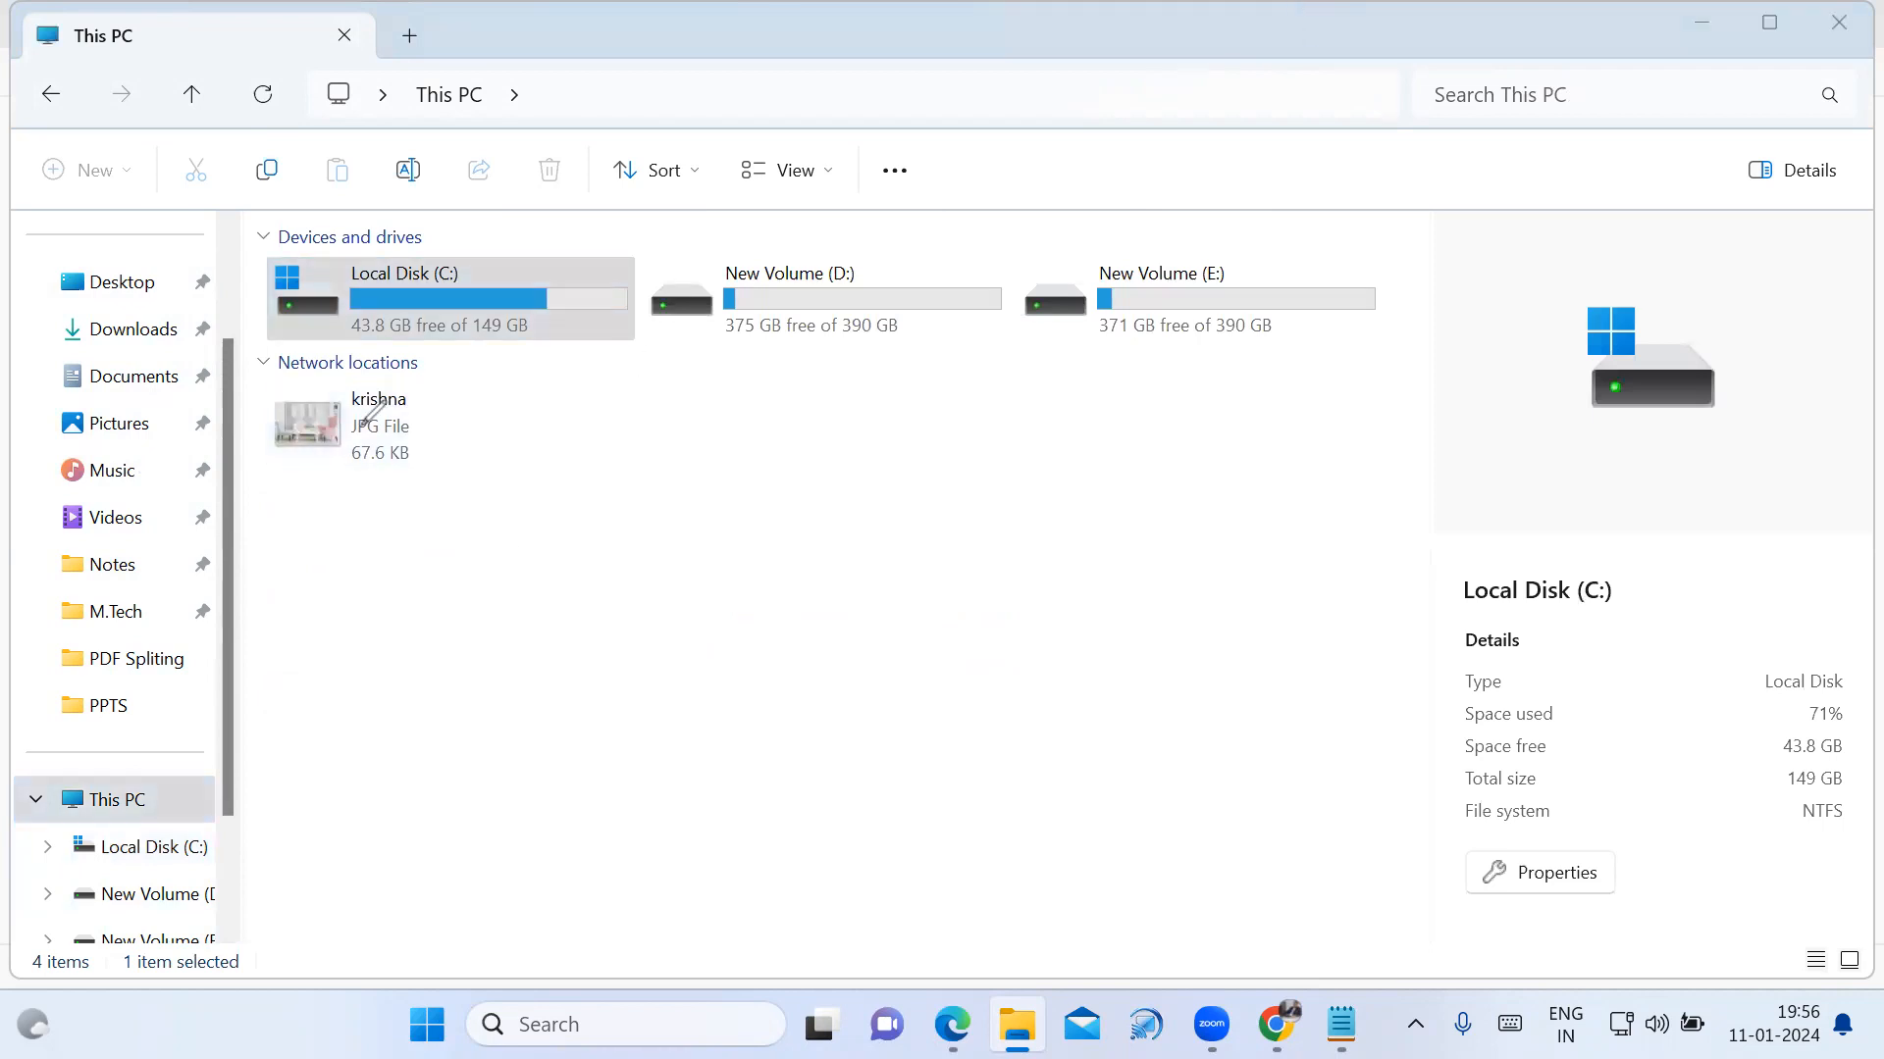
{"action": "left_click_drag", "start_coordinate": [393, 260], "coordinate": [564, 194]}
{"action": "left_click_drag", "start_coordinate": [785, 267], "coordinate": [945, 173]}
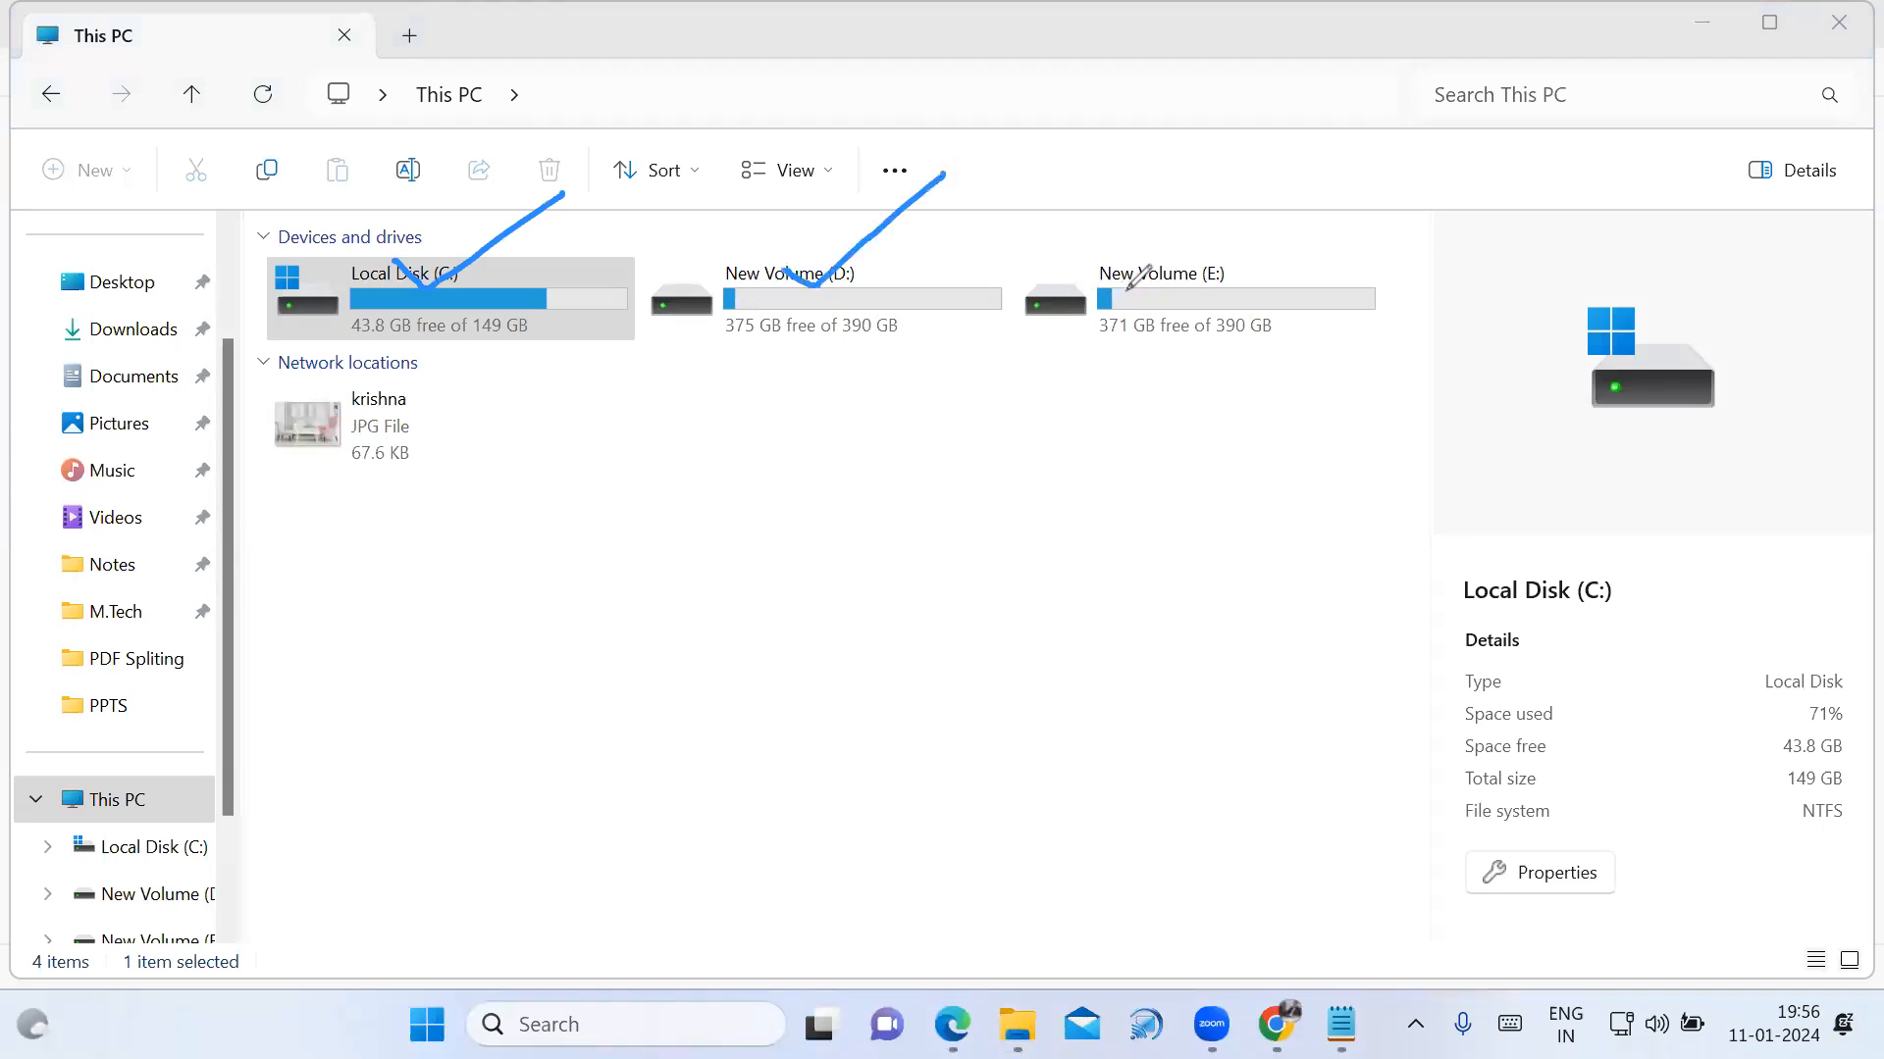
{"action": "left_click_drag", "start_coordinate": [1135, 267], "coordinate": [1285, 184]}
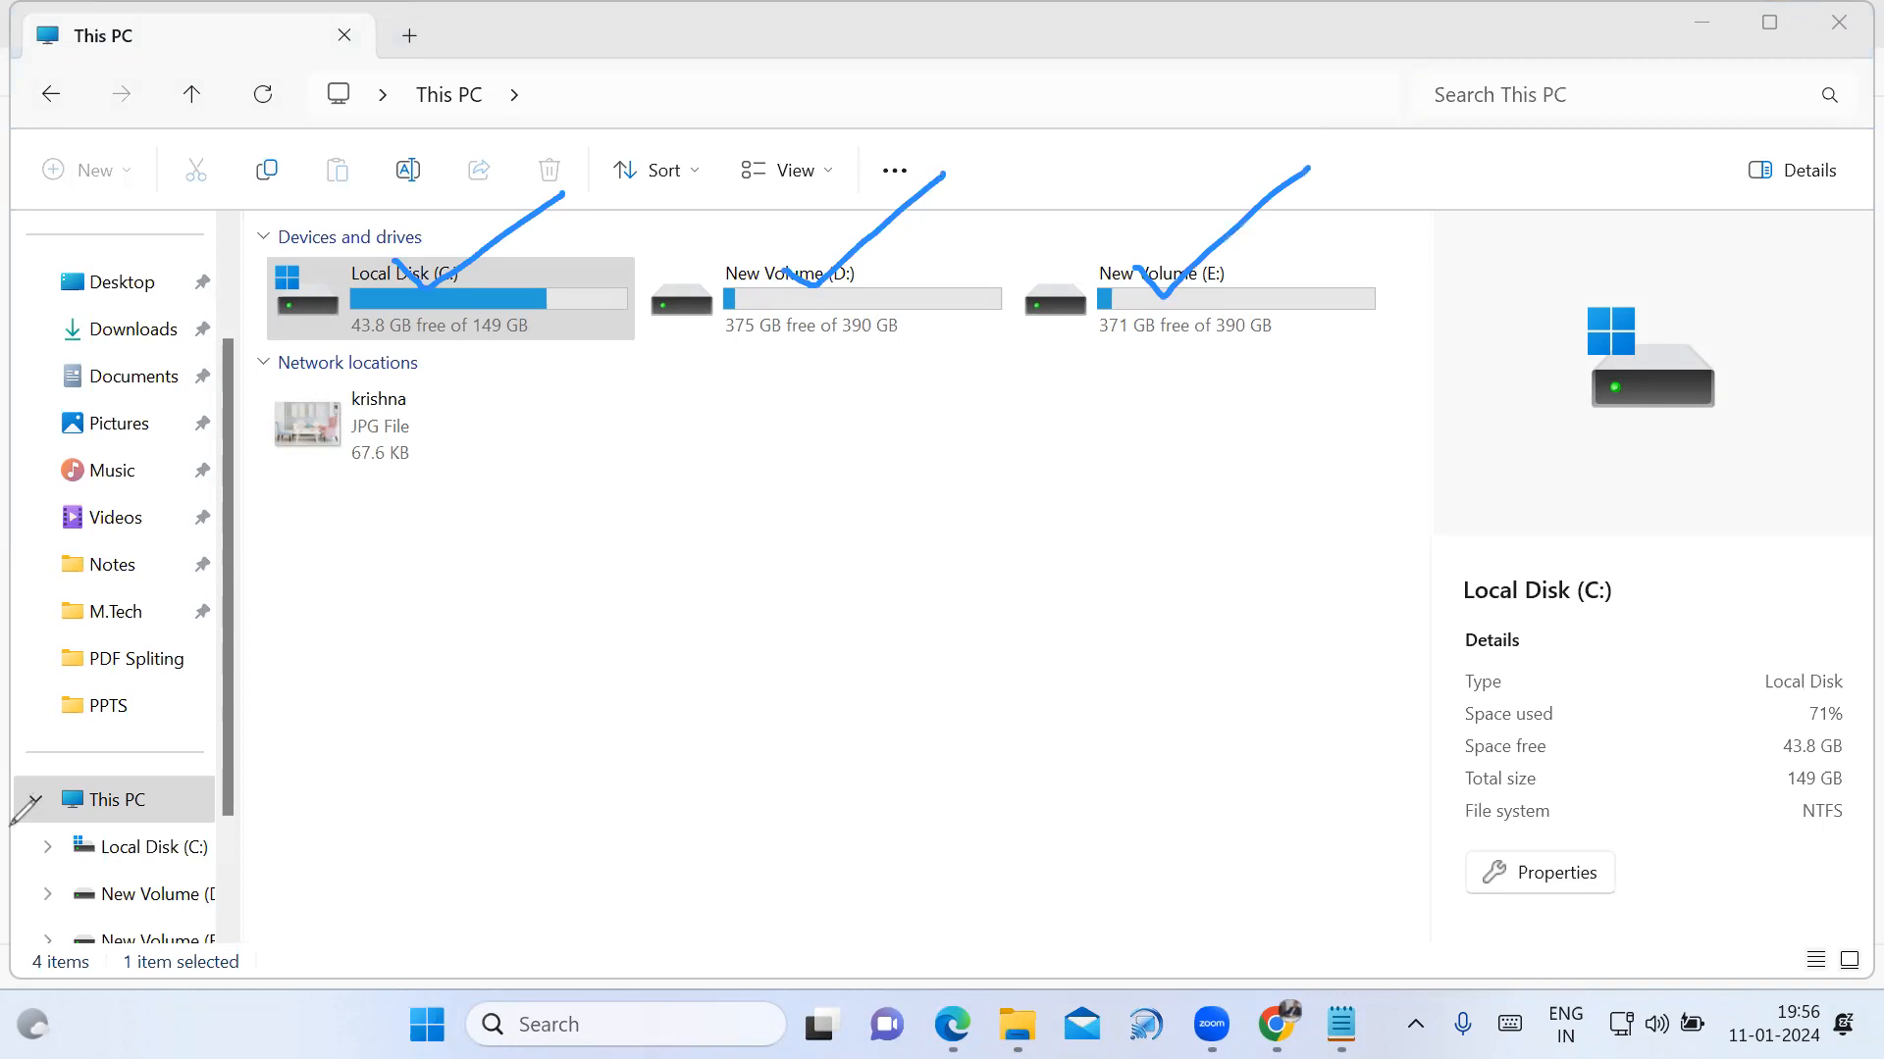
{"action": "left_click", "coordinate": [106, 677]}
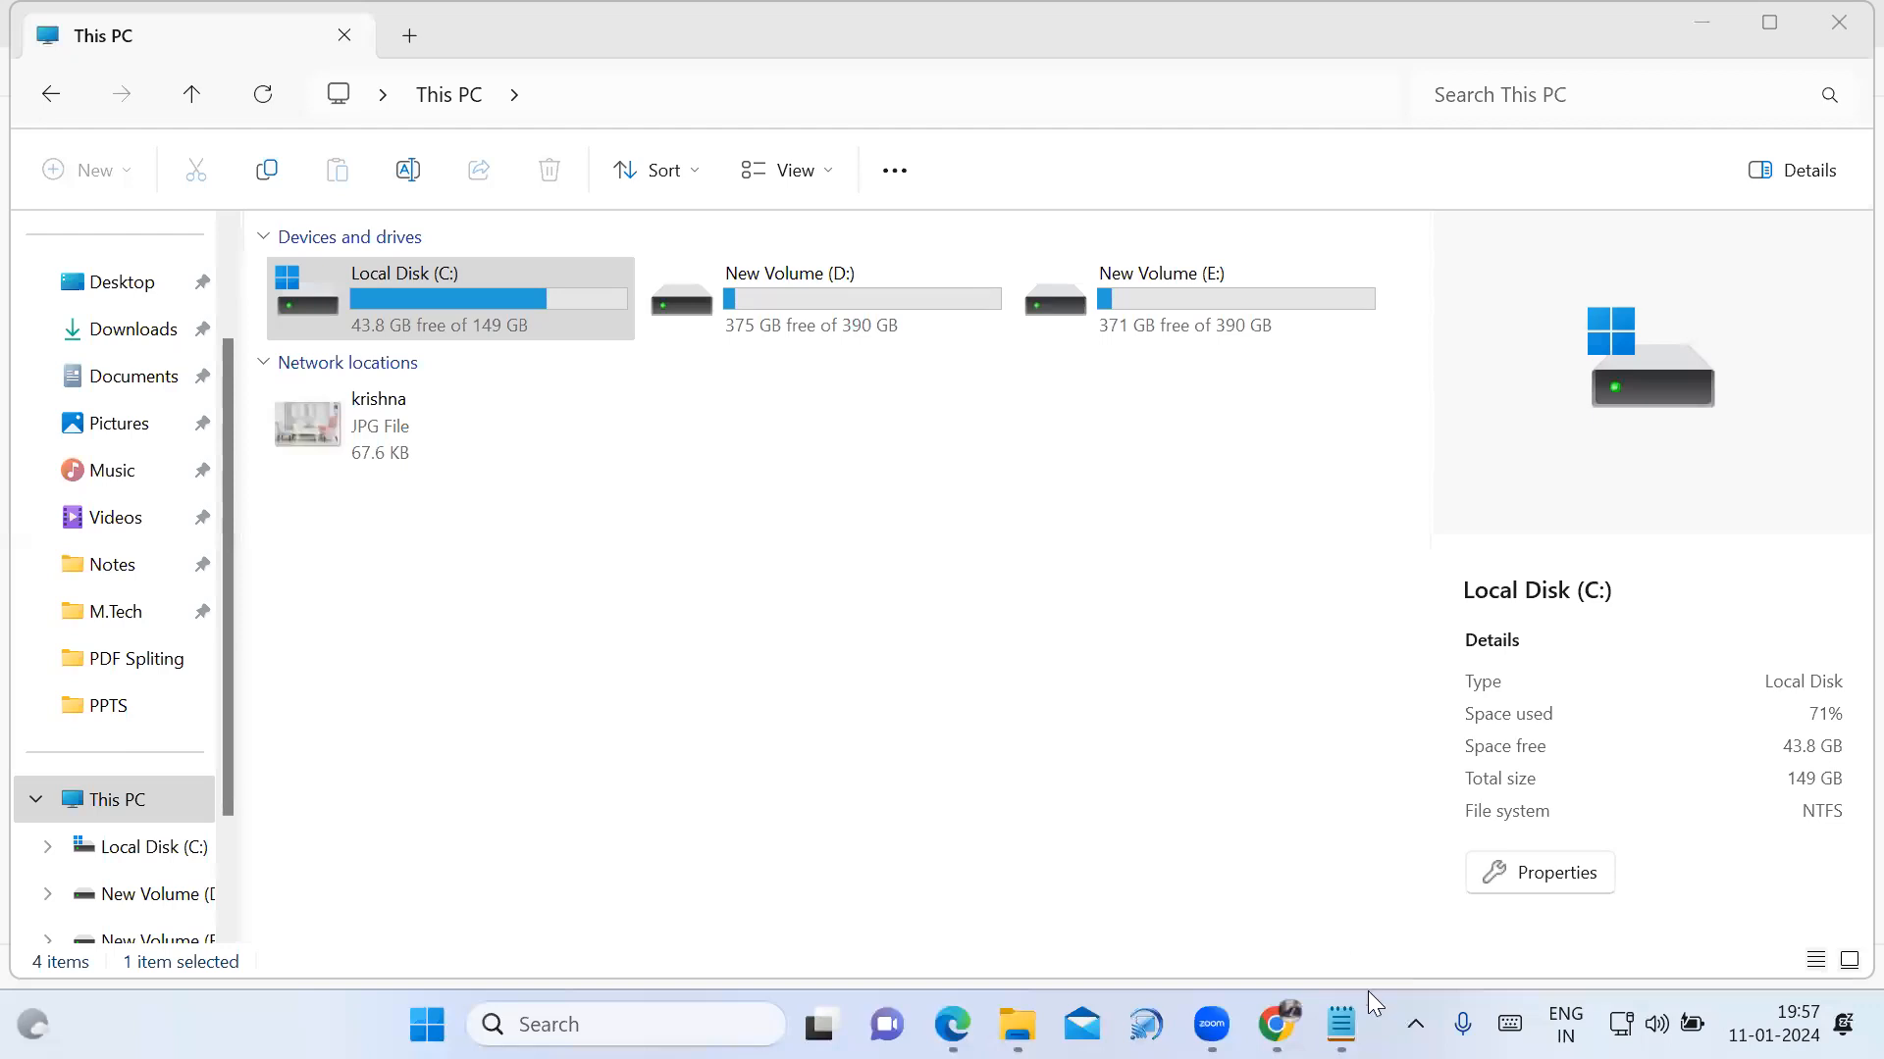
Switch back to Notepad, highlight the whole heading line, and place the cursor on a line below the underline.
{"action": "mouse_move", "coordinate": [1341, 1025]}
{"action": "left_click", "coordinate": [1341, 863]}
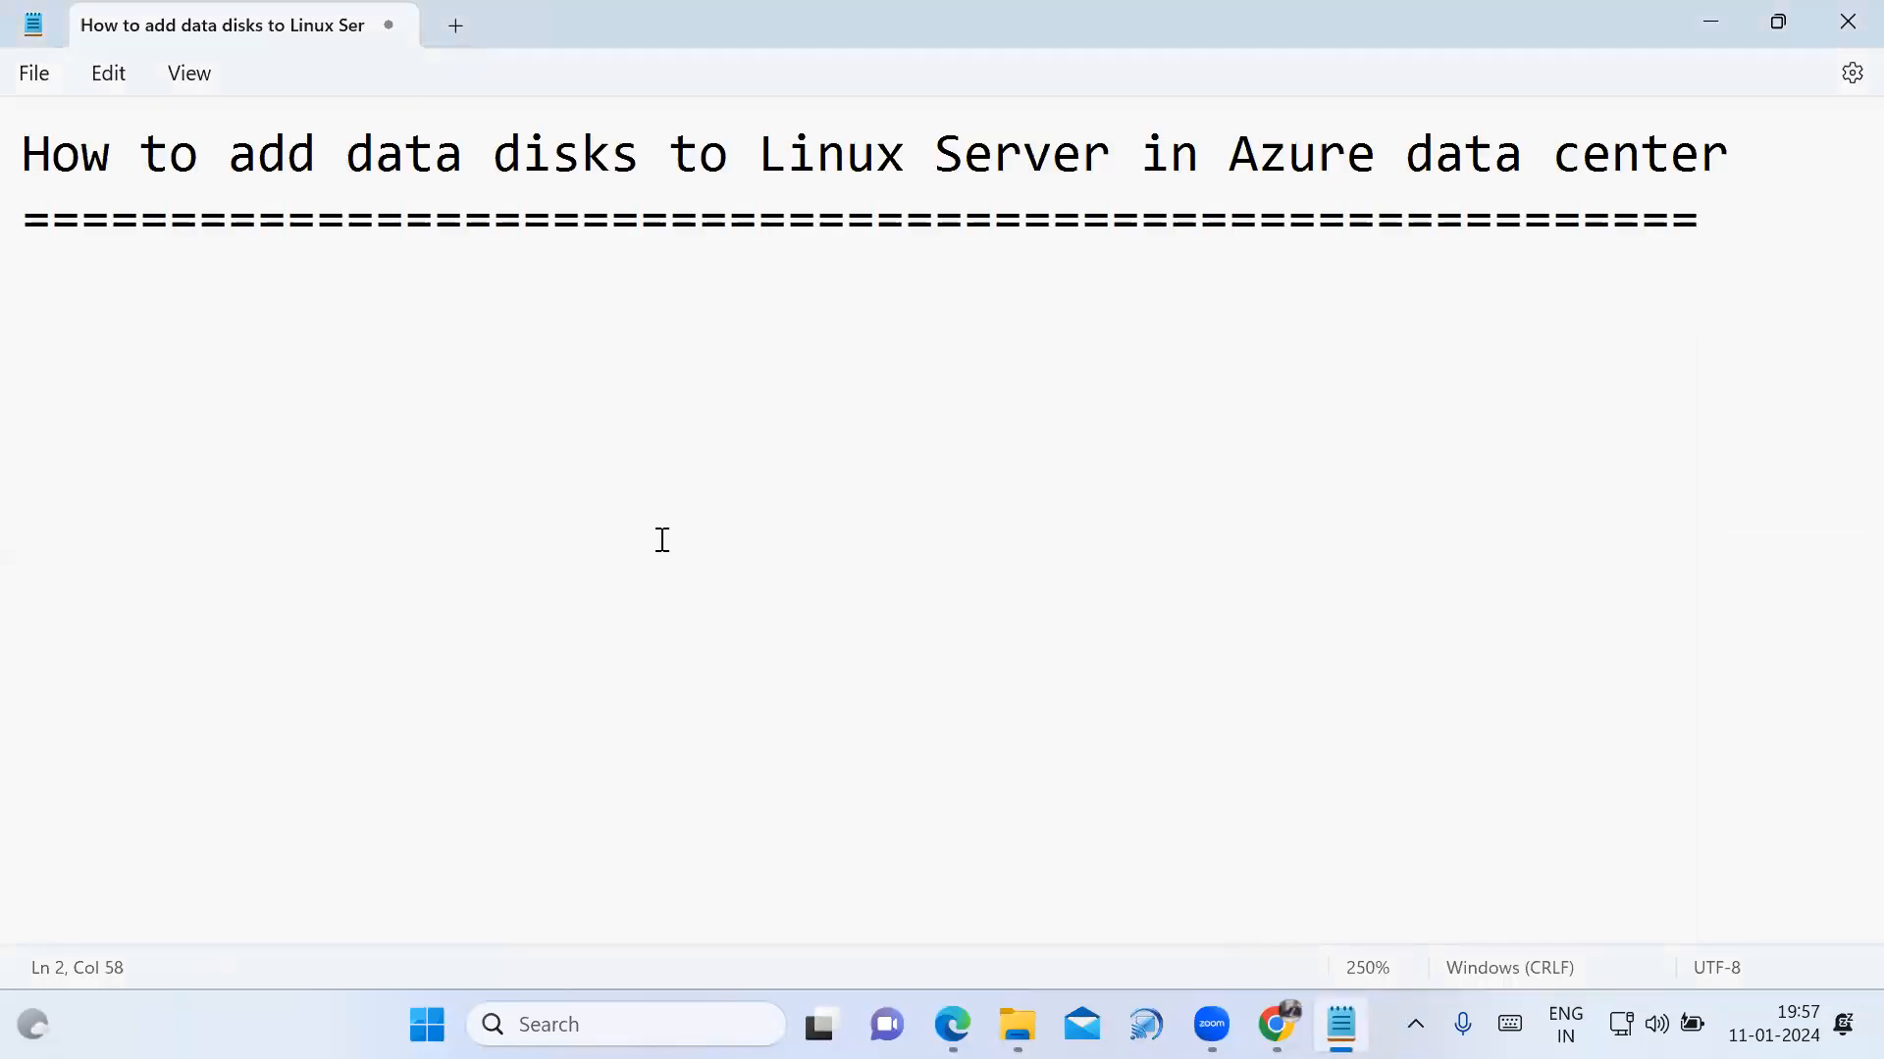
{"action": "left_click_drag", "start_coordinate": [29, 154], "coordinate": [647, 137]}
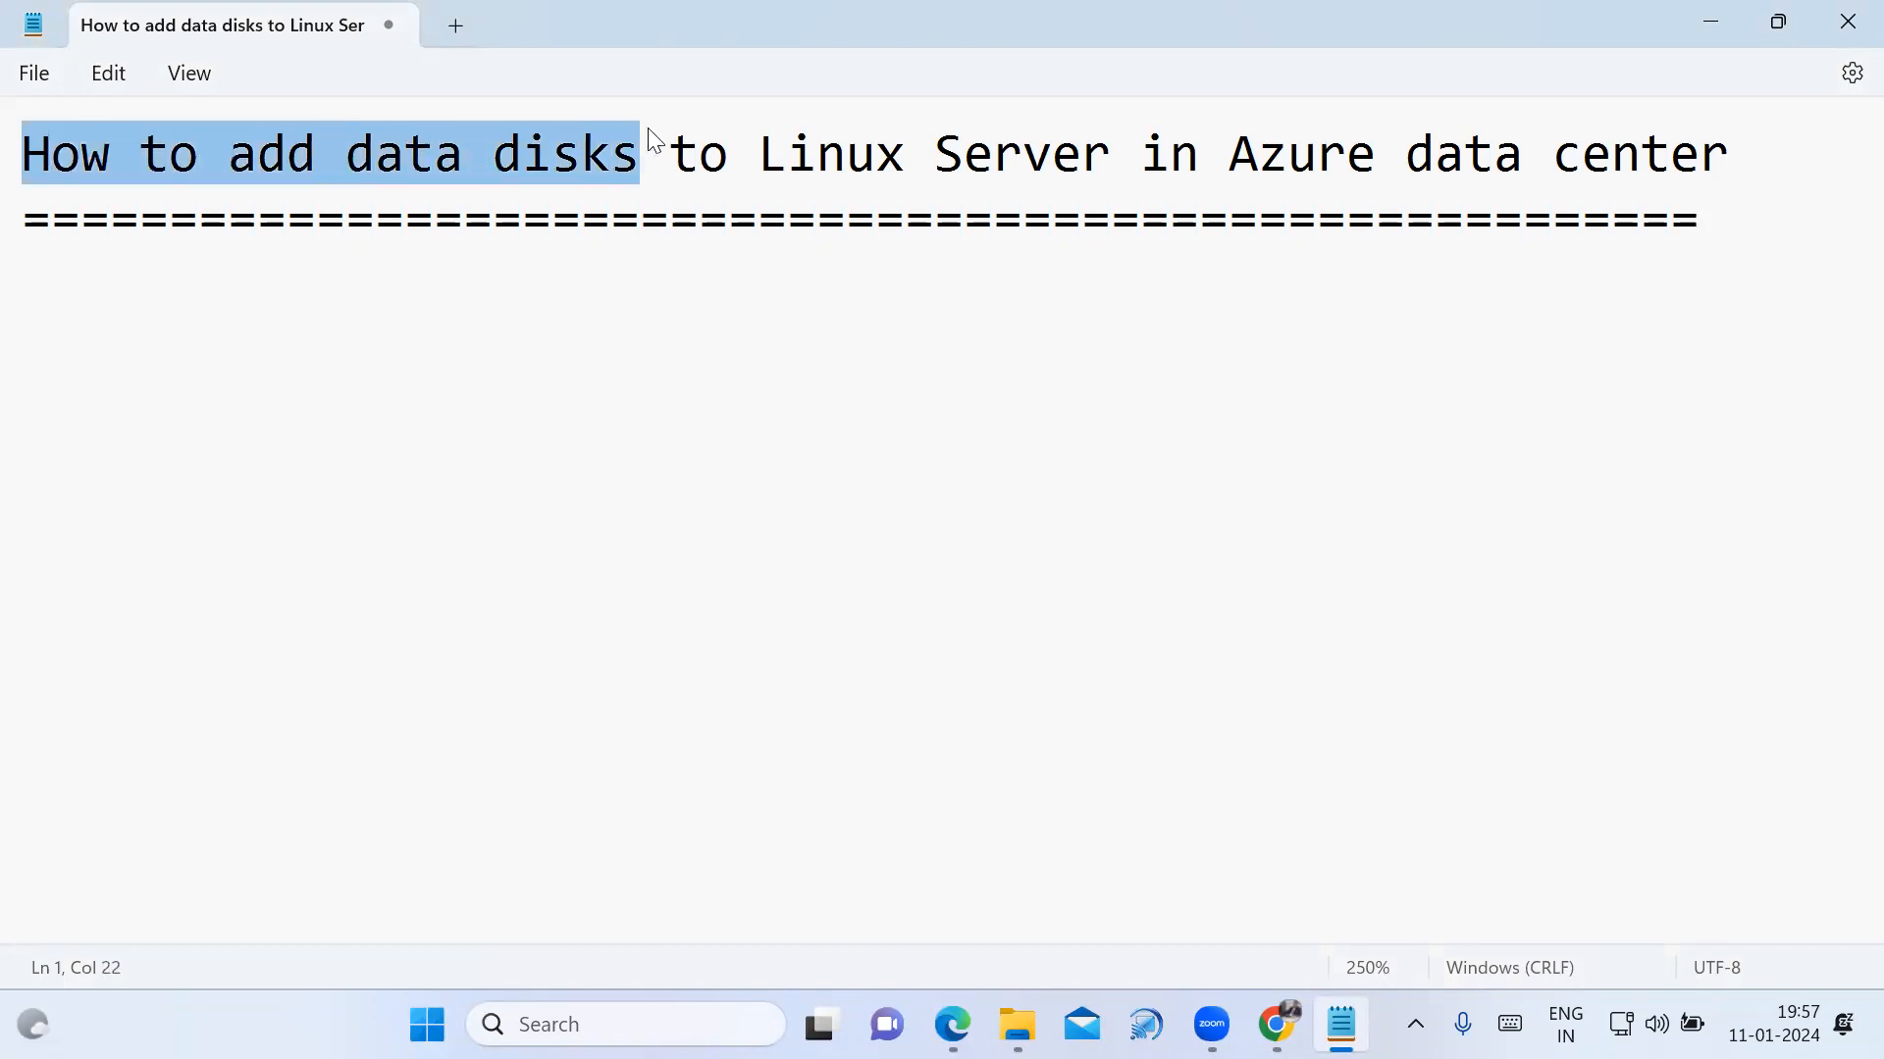
{"action": "key", "text": "shift+Right"}
{"action": "key", "text": "shift+Right"}
{"action": "key", "text": "shift+Right"}
{"action": "key", "text": "shift+Right"}
{"action": "key", "text": "shift+Right"}
{"action": "key", "text": "shift+Right"}
{"action": "key", "text": "shift+Right"}
{"action": "key", "text": "shift+Right"}
{"action": "key", "text": "shift+Right"}
{"action": "key", "text": "shift+Right"}
{"action": "key", "text": "shift+Right"}
{"action": "key", "text": "shift+Right"}
{"action": "key", "text": "shift+Right"}
{"action": "key", "text": "shift+Right"}
{"action": "key", "text": "shift+Right"}
{"action": "key", "text": "shift+Right"}
{"action": "key", "text": "shift+Right"}
{"action": "key", "text": "shift+Right"}
{"action": "key", "text": "shift+Right"}
{"action": "key", "text": "shift+Right"}
{"action": "key", "text": "shift+Right"}
{"action": "key", "text": "shift+Right"}
{"action": "key", "text": "shift+Right"}
{"action": "key", "text": "shift+Right"}
{"action": "key", "text": "shift+Right"}
{"action": "key", "text": "shift+Right"}
{"action": "key", "text": "shift+Right"}
{"action": "key", "text": "shift+Right"}
{"action": "key", "text": "shift+Right"}
{"action": "key", "text": "shift+Right"}
{"action": "key", "text": "shift+Right"}
{"action": "key", "text": "shift+Right"}
{"action": "key", "text": "shift+Right"}
{"action": "key", "text": "shift+Right"}
{"action": "key", "text": "shift+Right"}
{"action": "key", "text": "shift+Right"}
{"action": "key", "text": "shift+Right"}
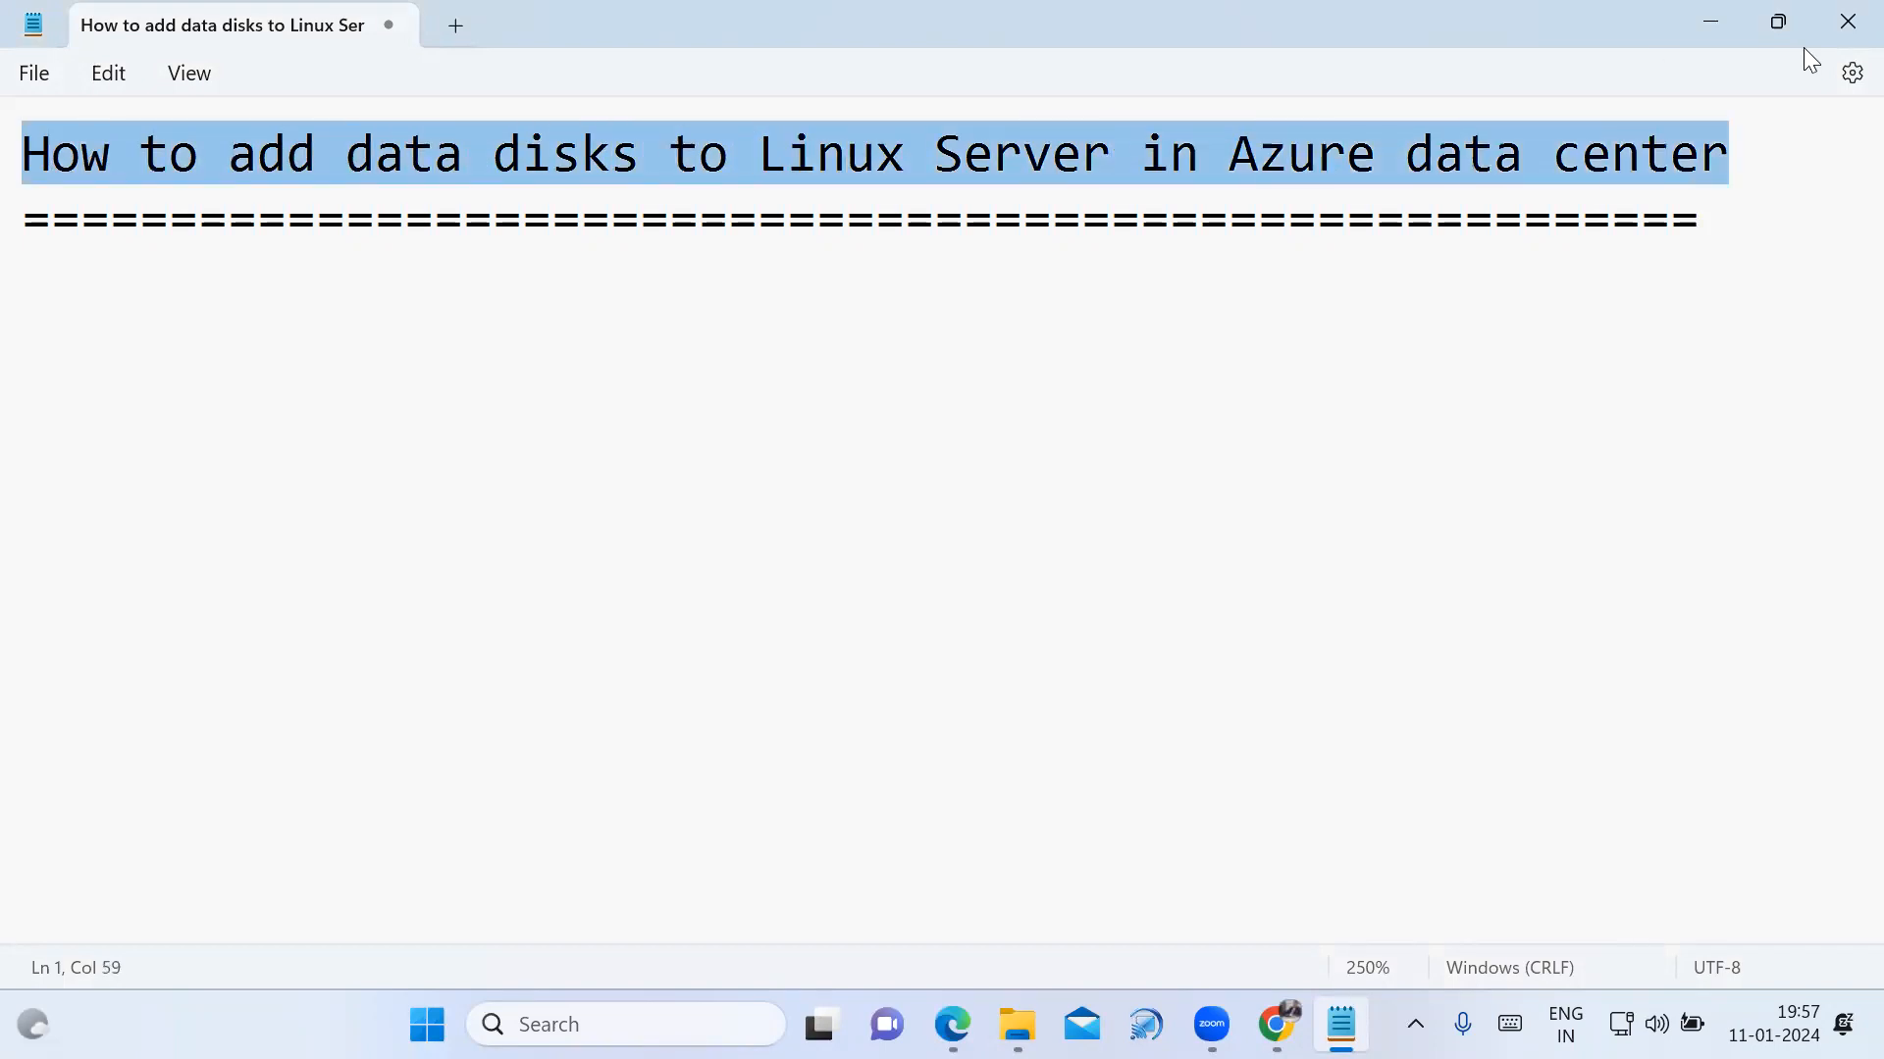
{"action": "left_click", "coordinate": [368, 280]}
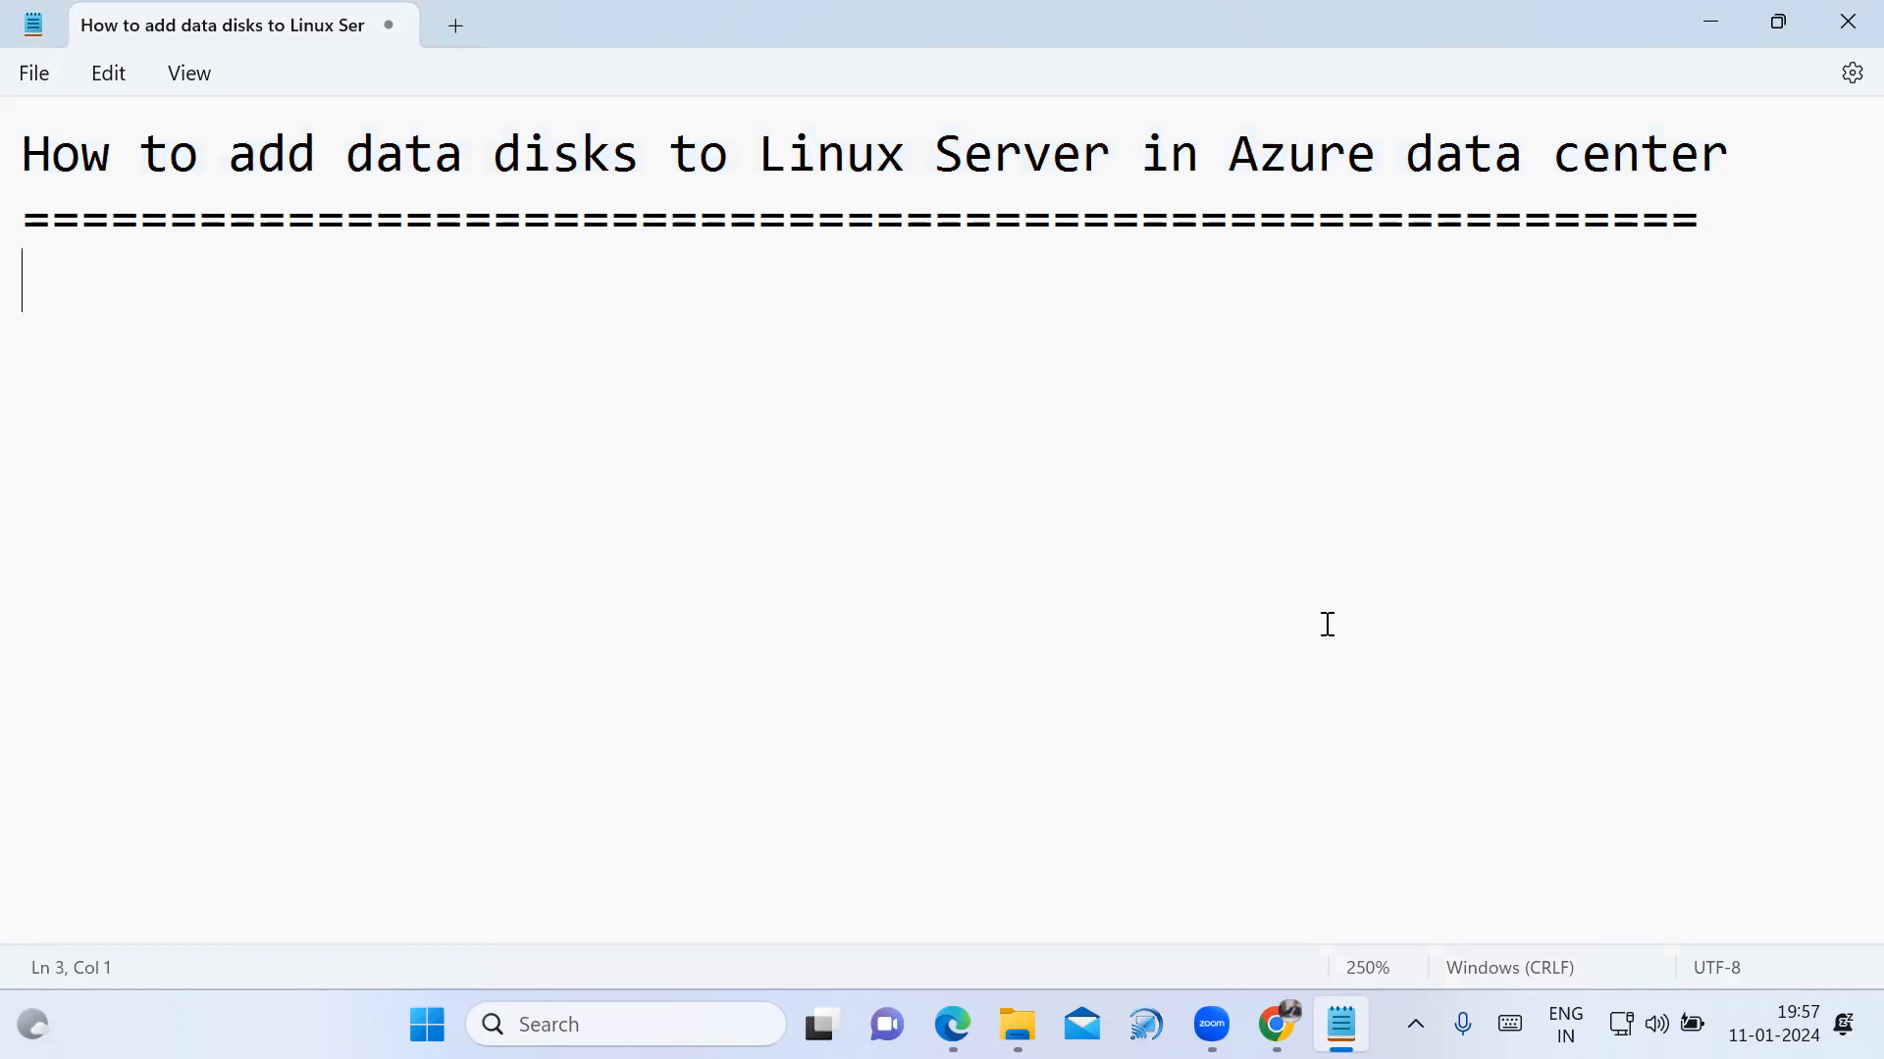
Switch to Chrome and sign in to the Azure portal with the Gmail account, entering the account password and staying signed in.
{"action": "left_click", "coordinate": [1275, 1025]}
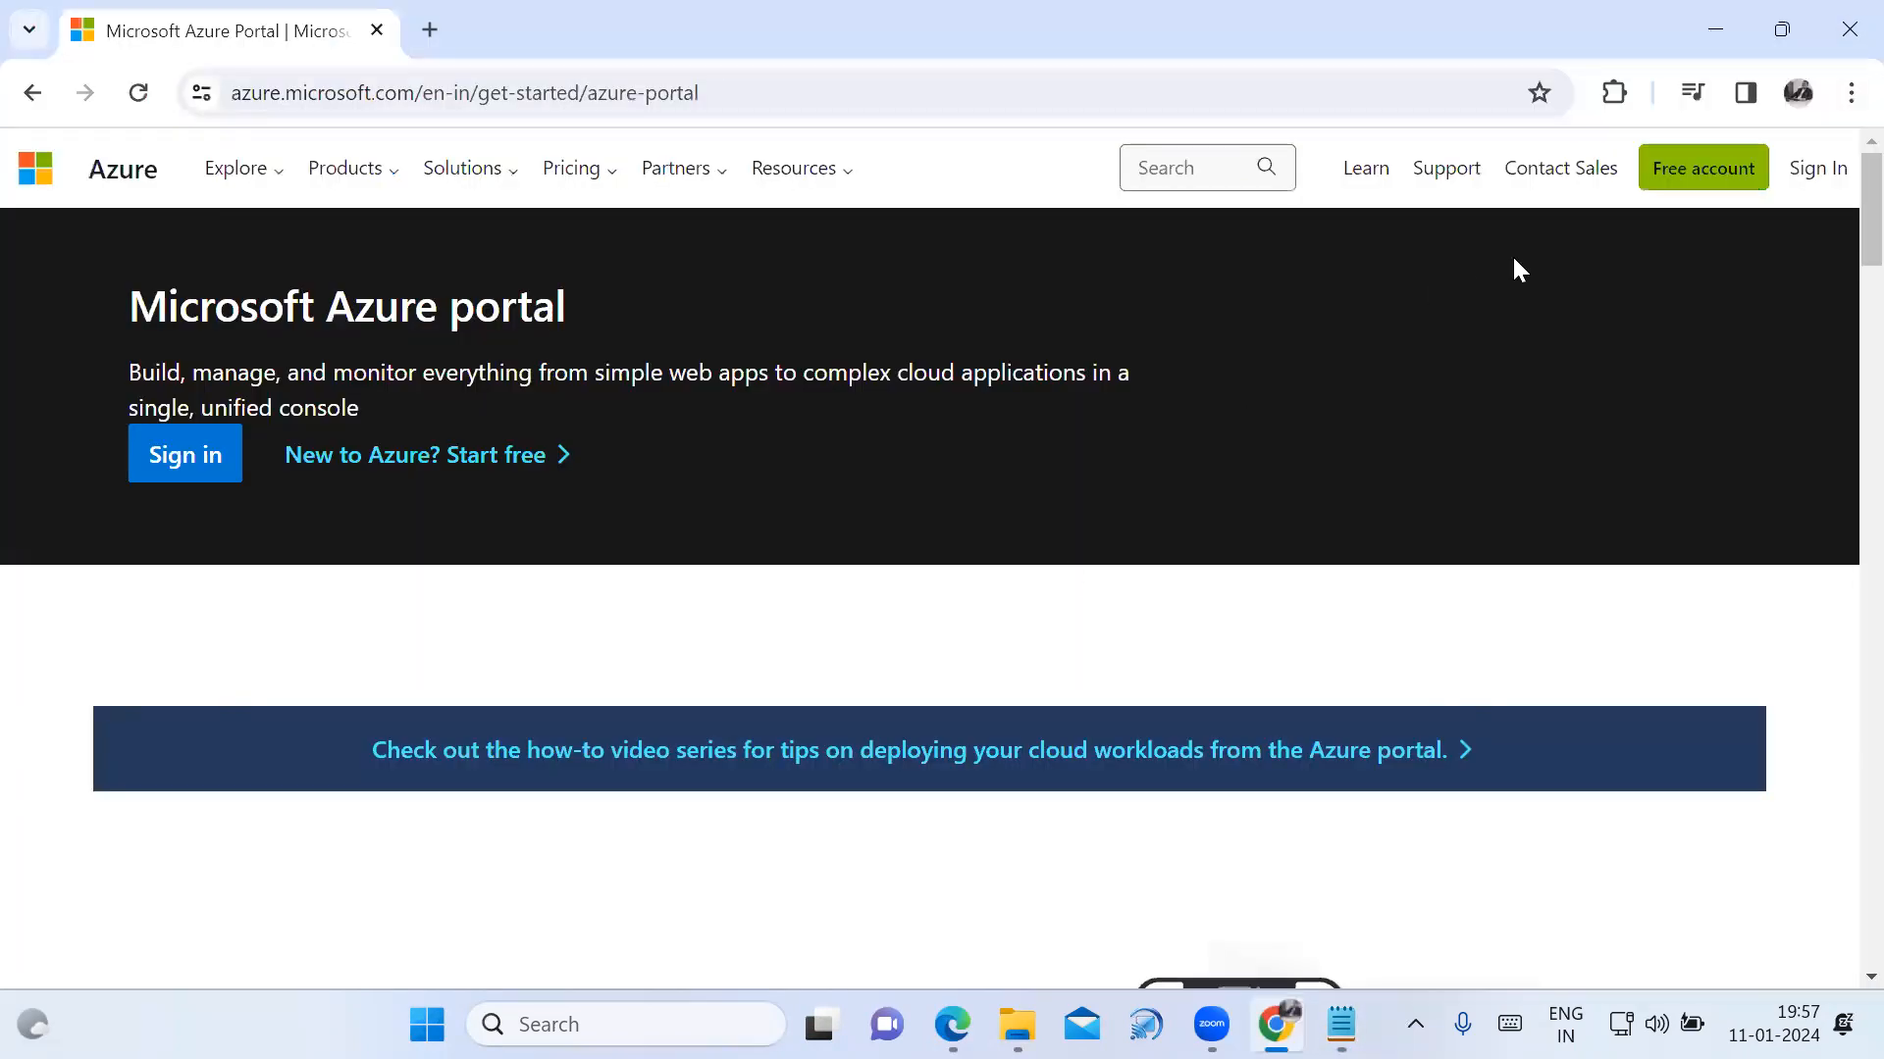
{"action": "left_click", "coordinate": [1818, 168]}
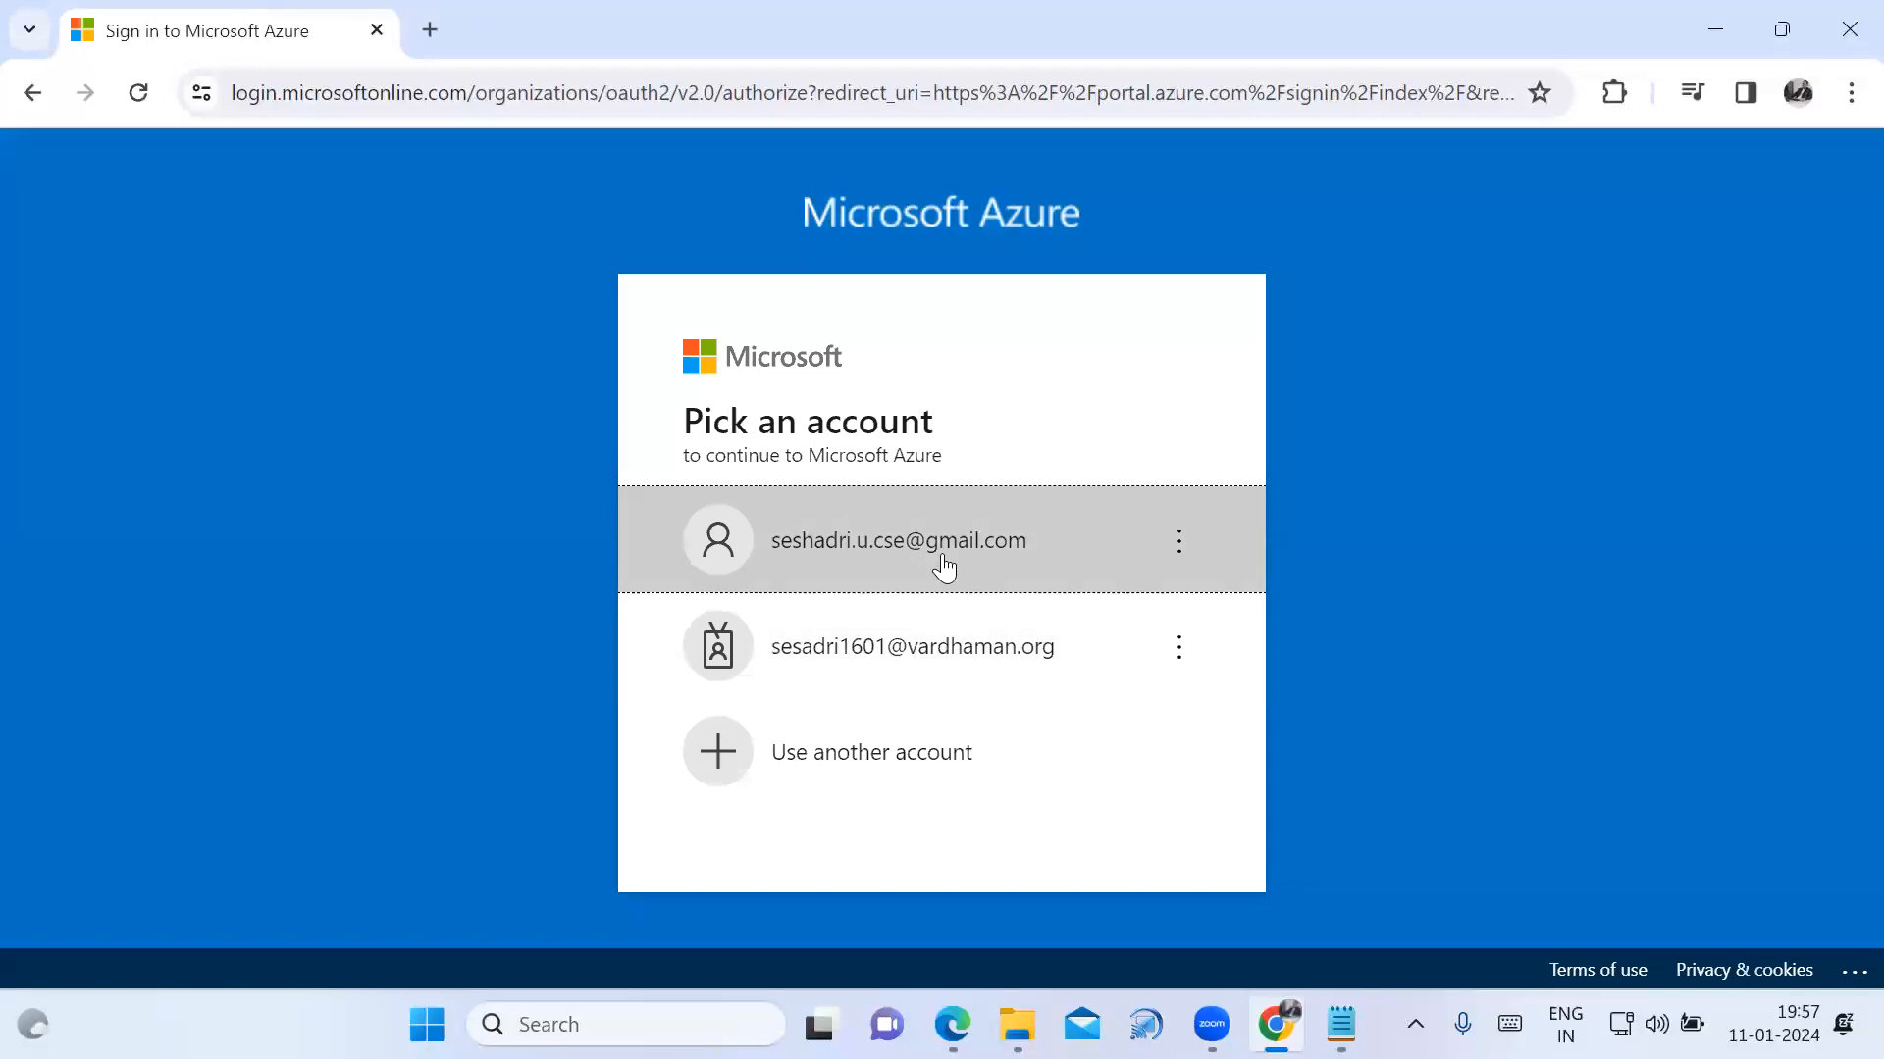
{"action": "left_click", "coordinate": [942, 557]}
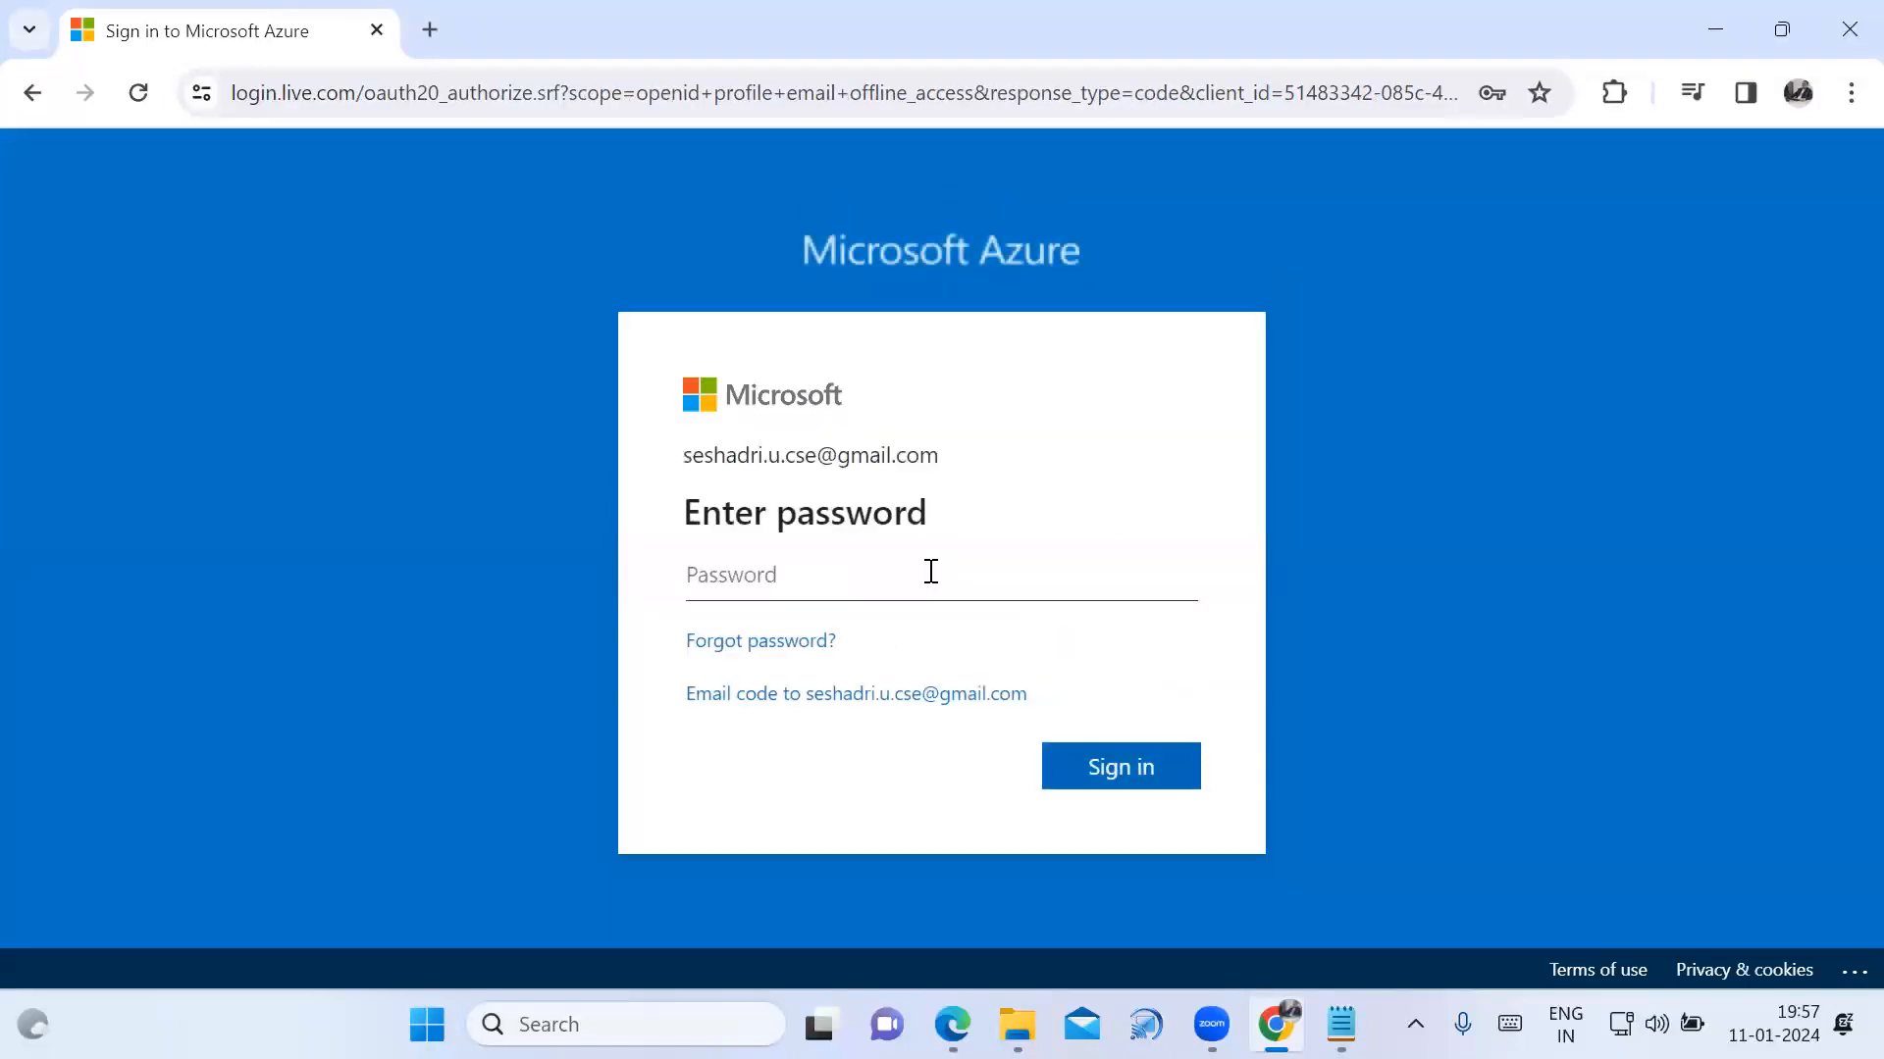
{"action": "type", "text": "•"}
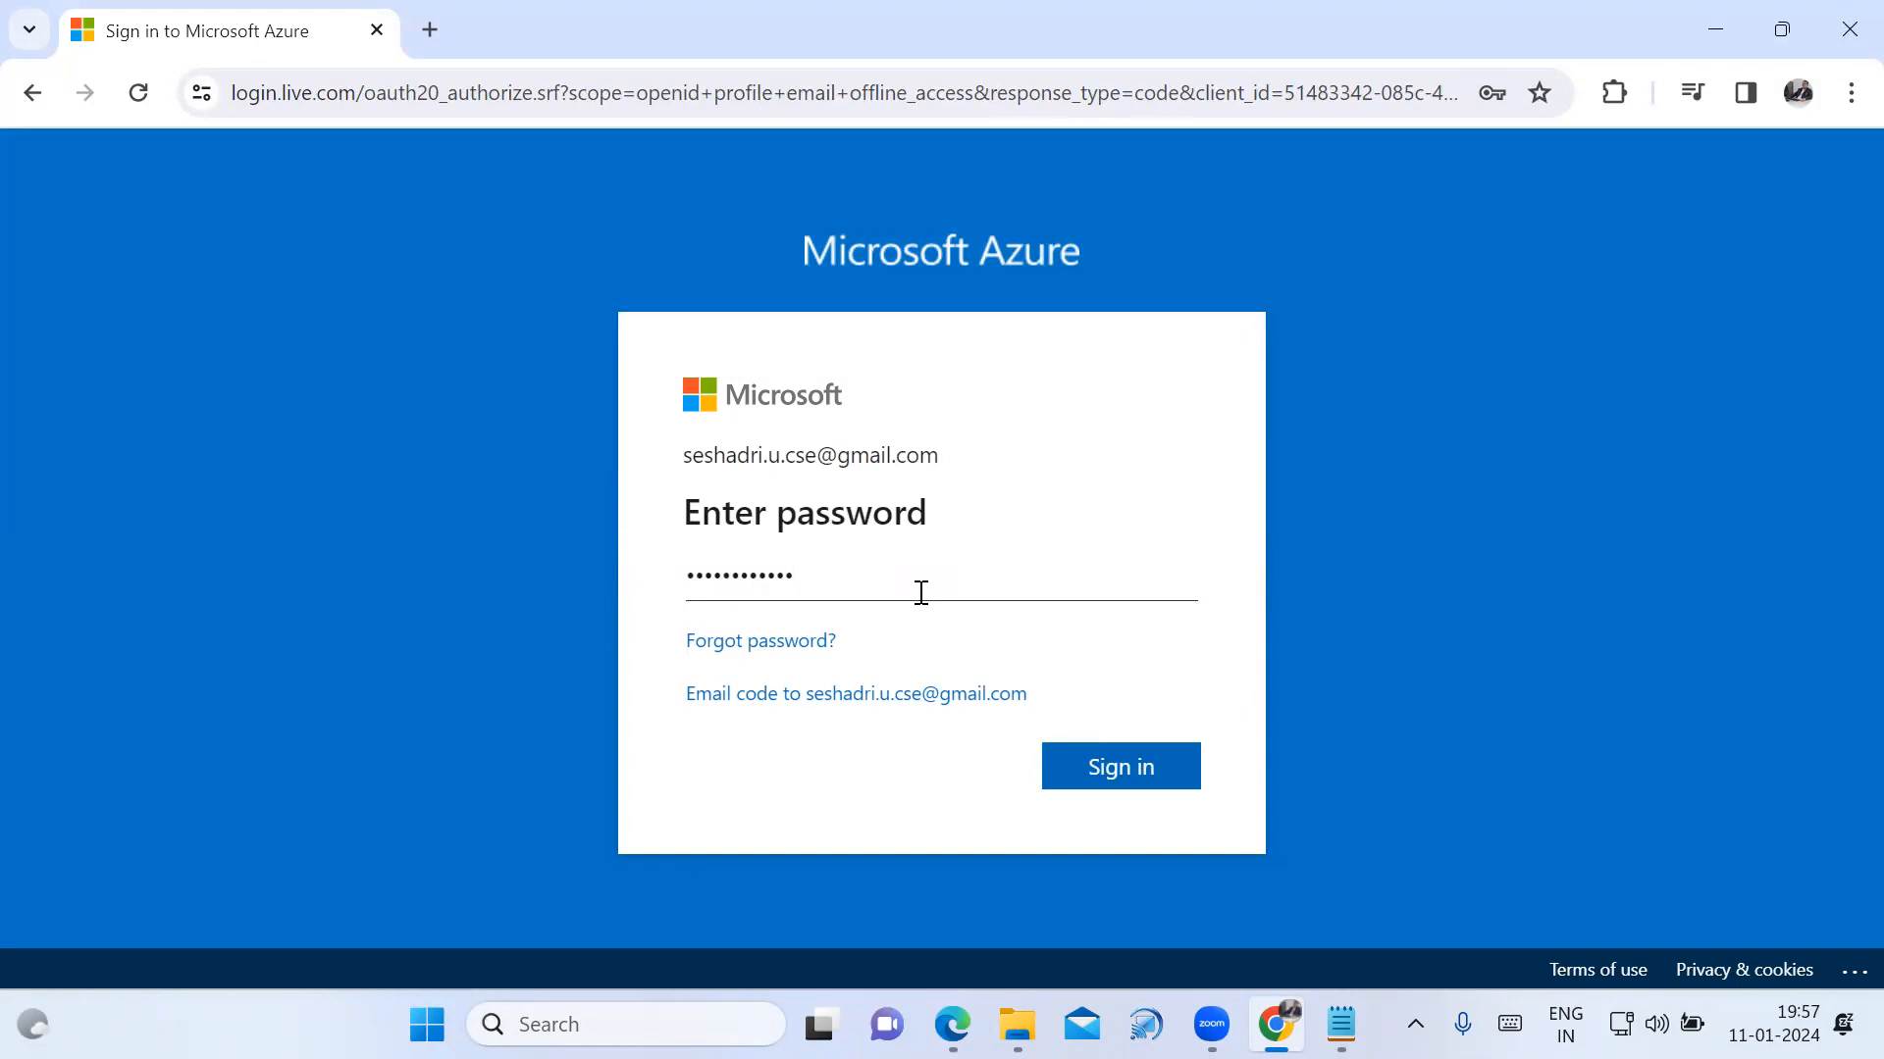
{"action": "key", "text": "Return"}
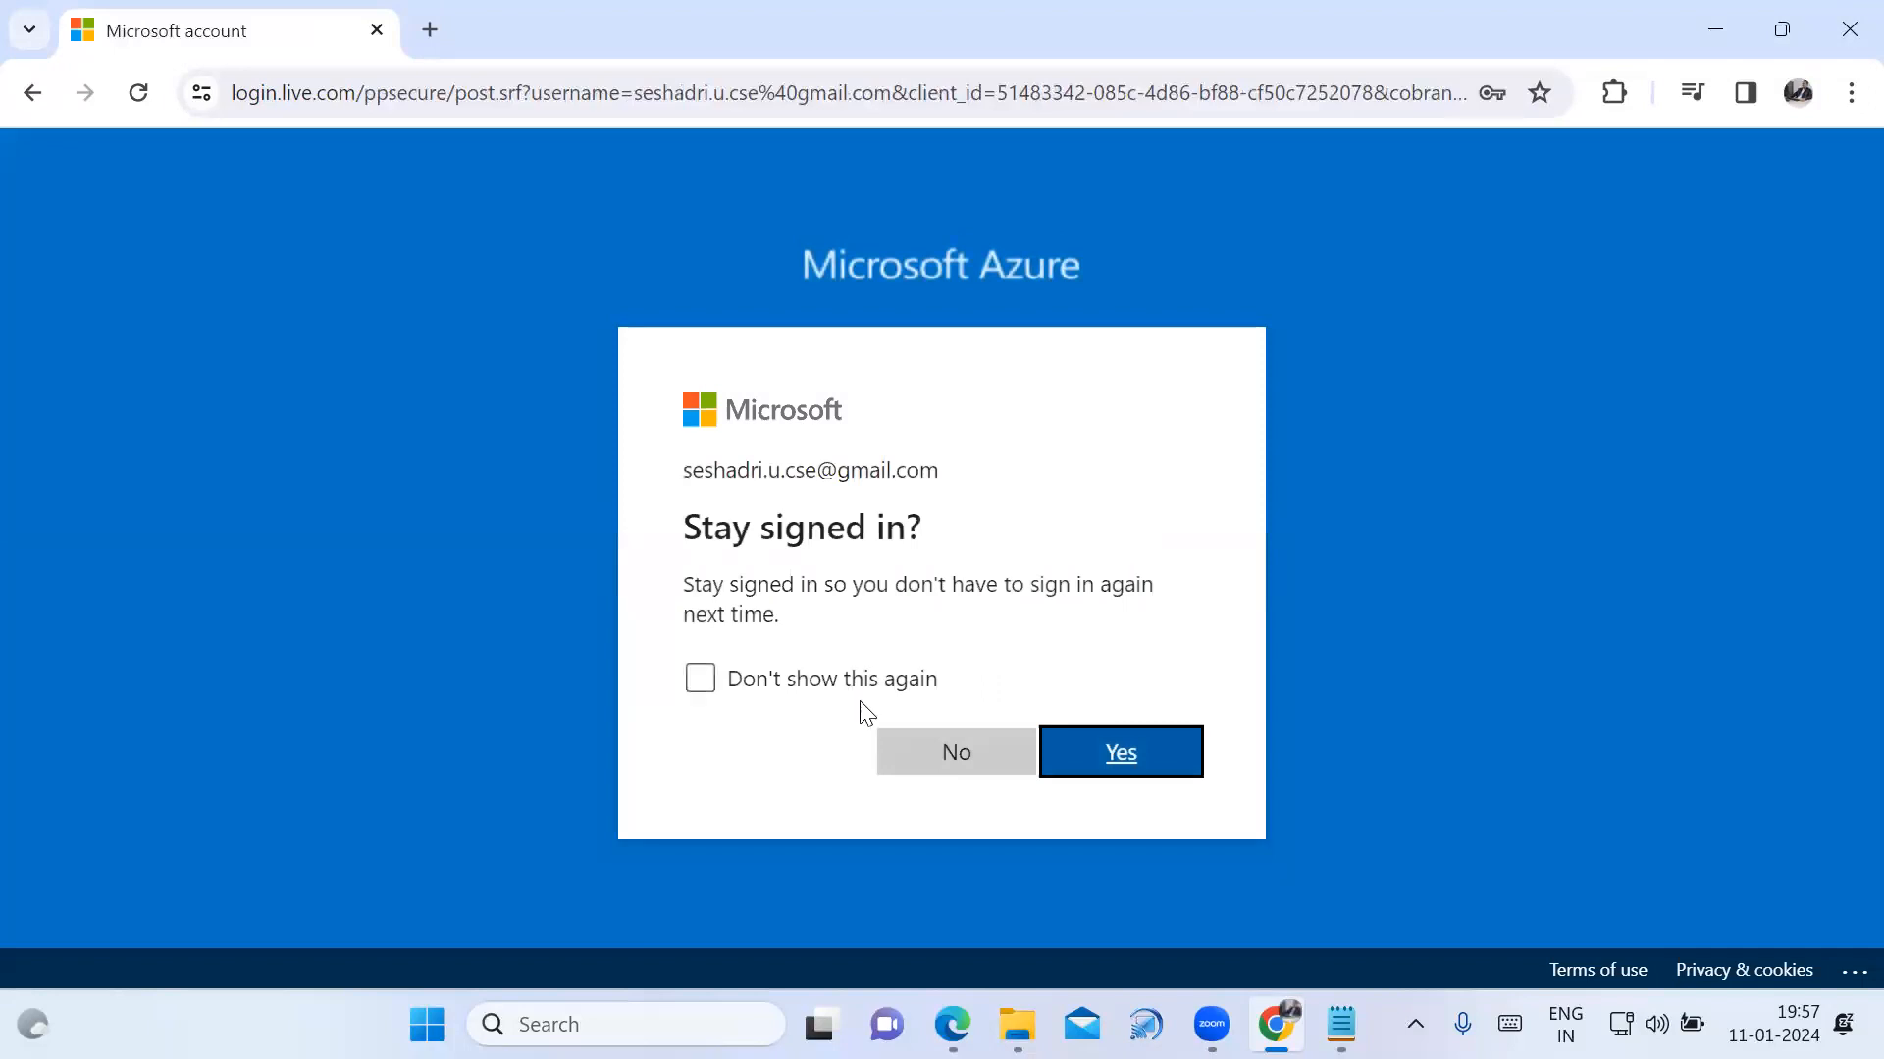
{"action": "left_click", "coordinate": [1120, 765]}
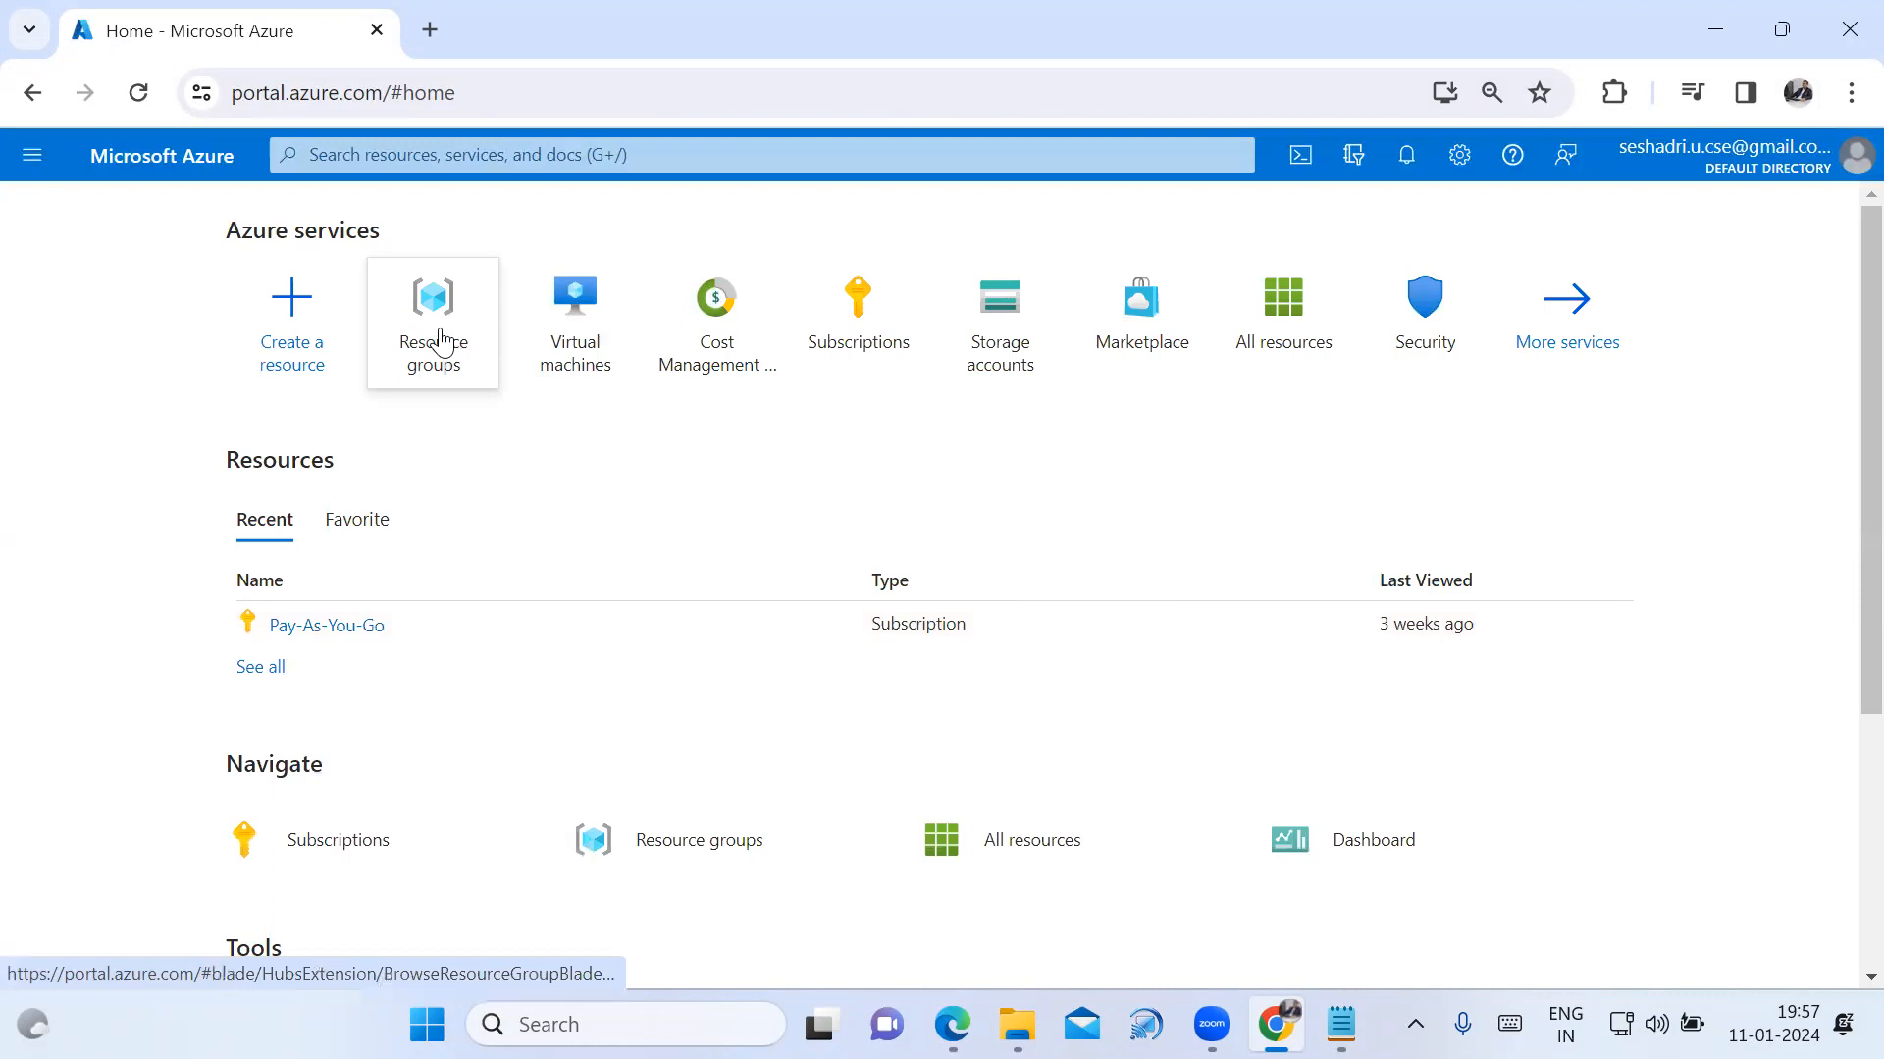
Start a new resource group in the Azure portal and name it US-102.
{"action": "mouse_move", "coordinate": [440, 340]}
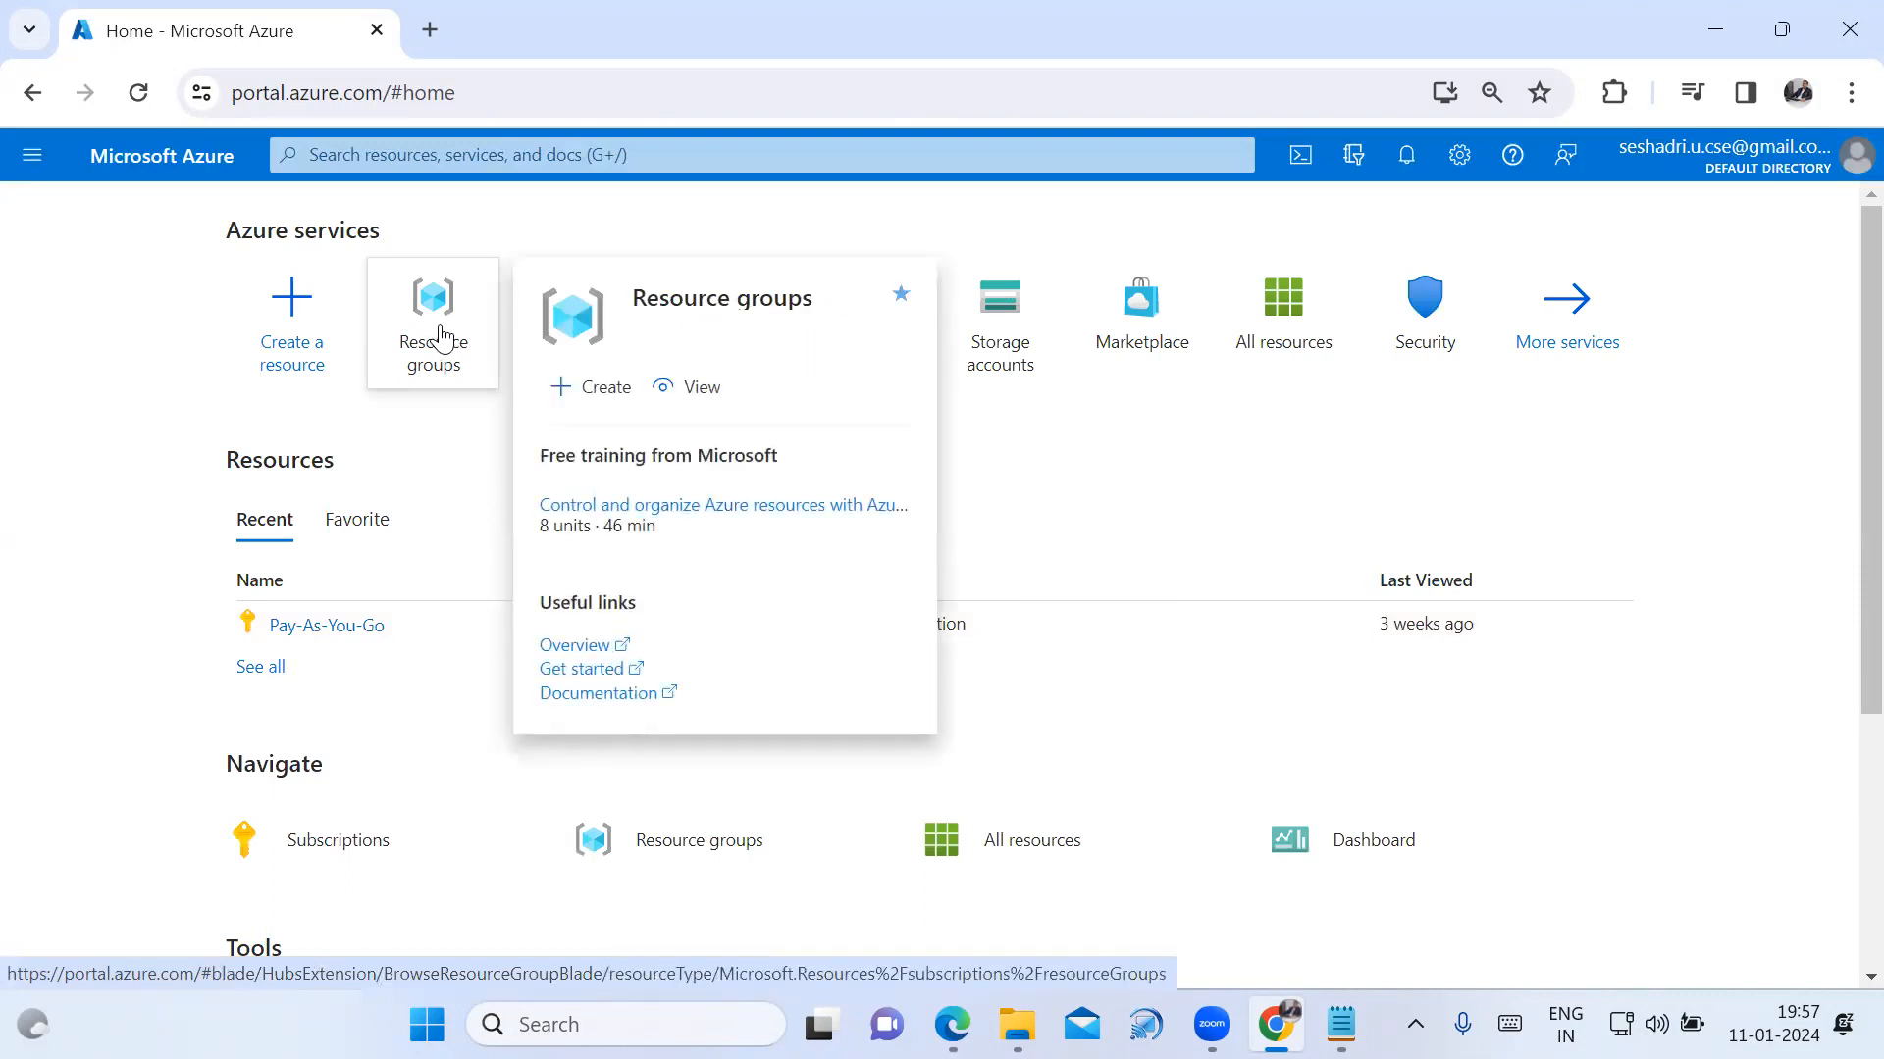
{"action": "left_click", "coordinate": [440, 338]}
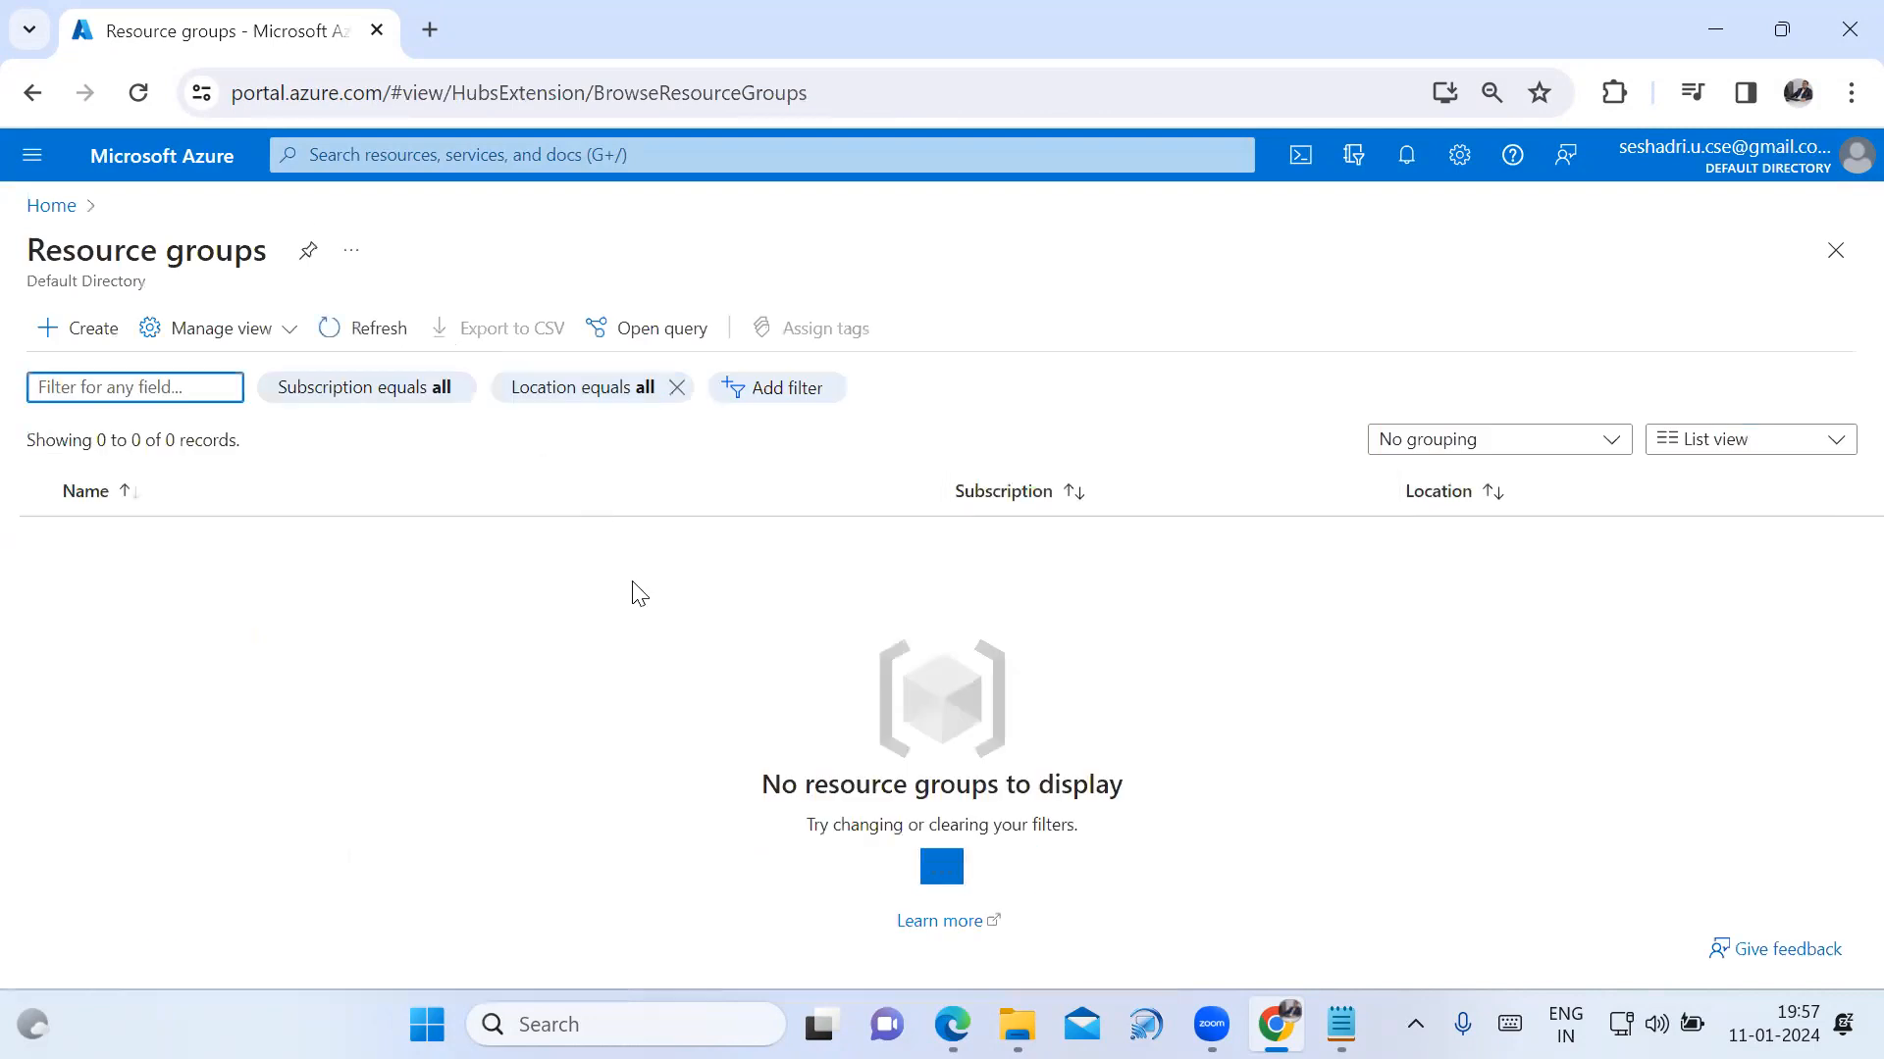
{"action": "left_click", "coordinate": [78, 343]}
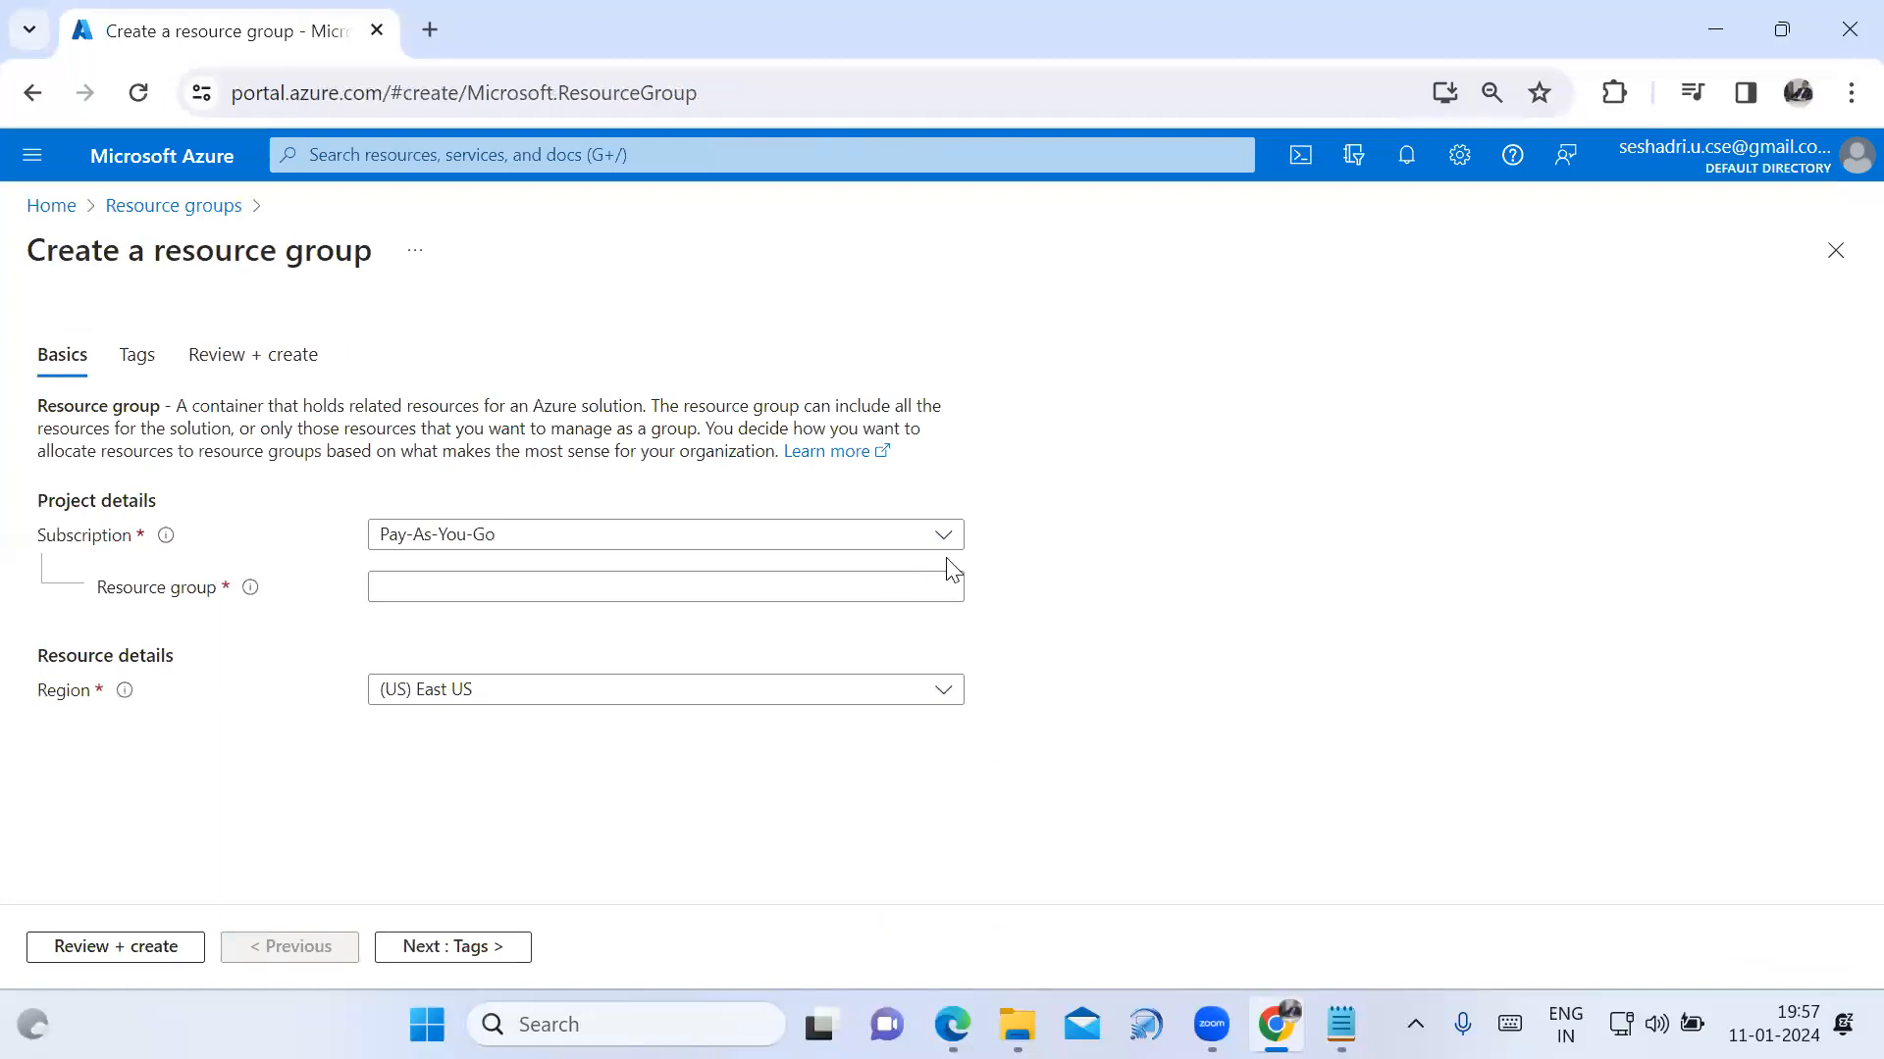
{"action": "left_click", "coordinate": [887, 586]}
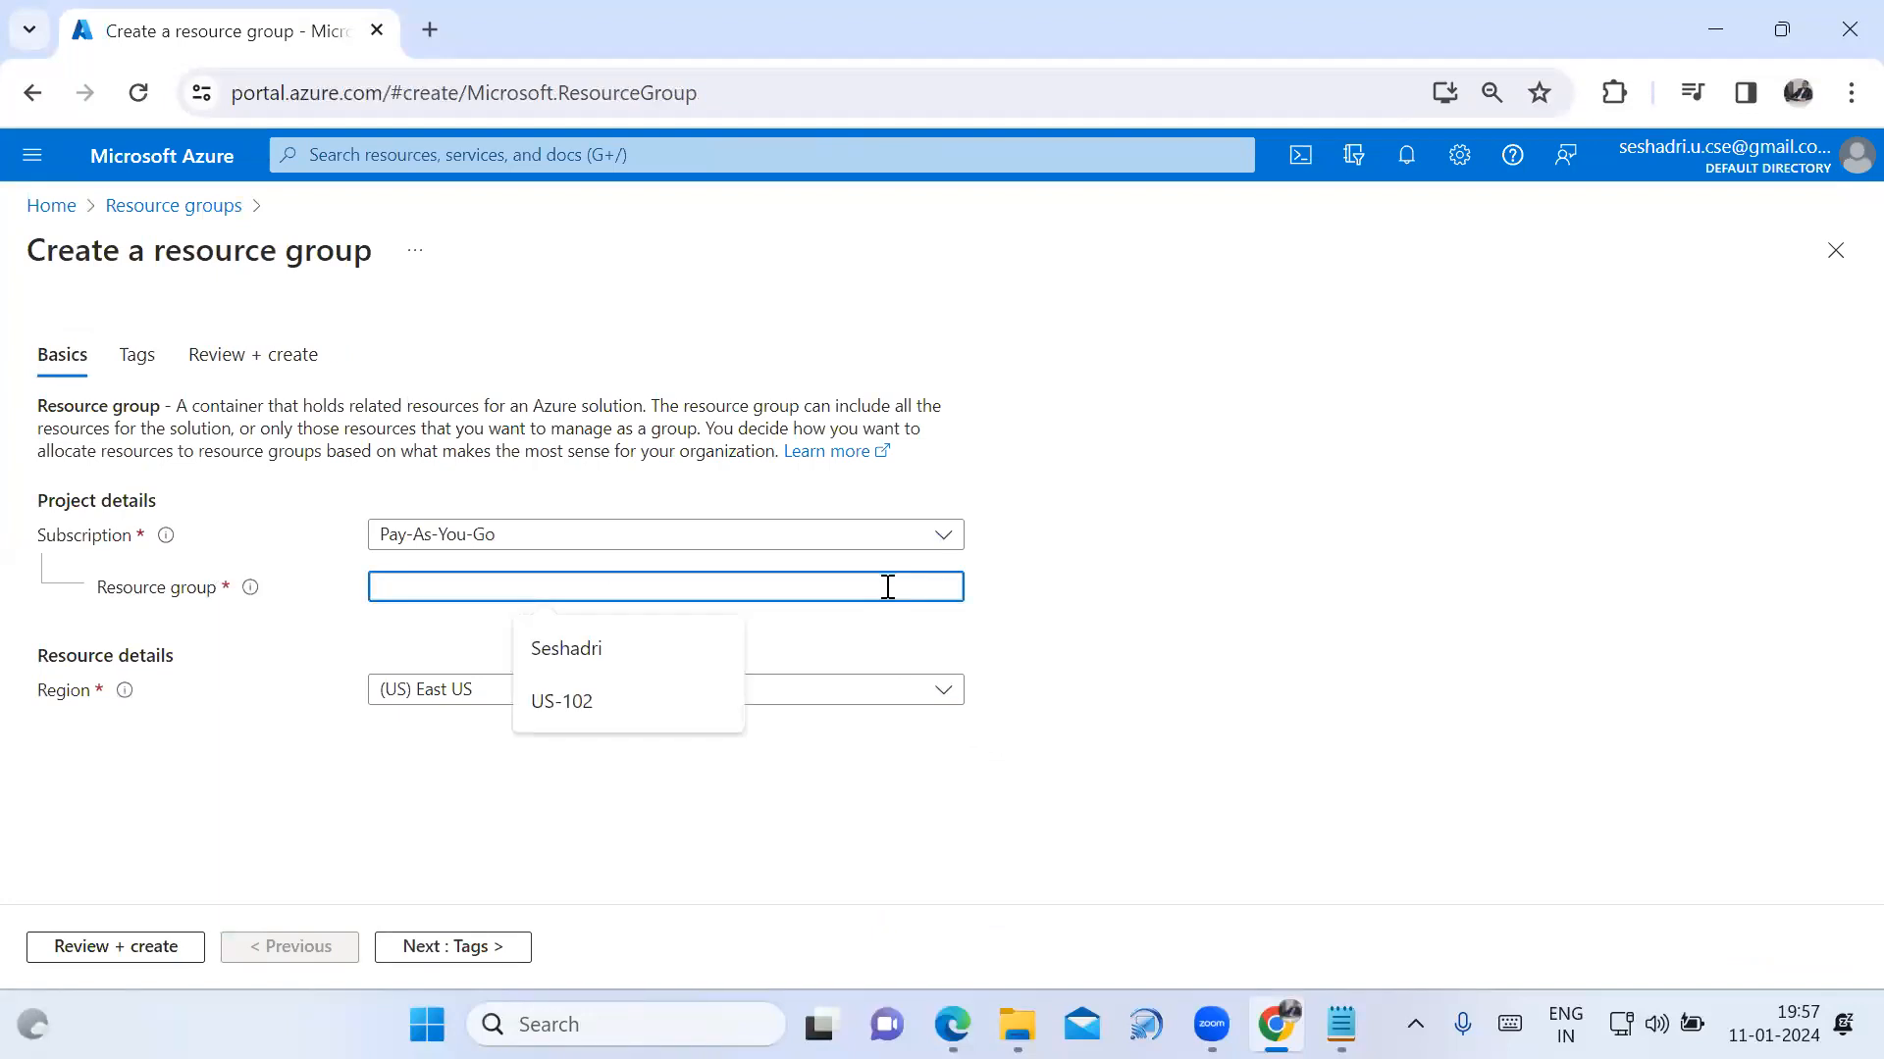
{"action": "left_click", "coordinate": [647, 707]}
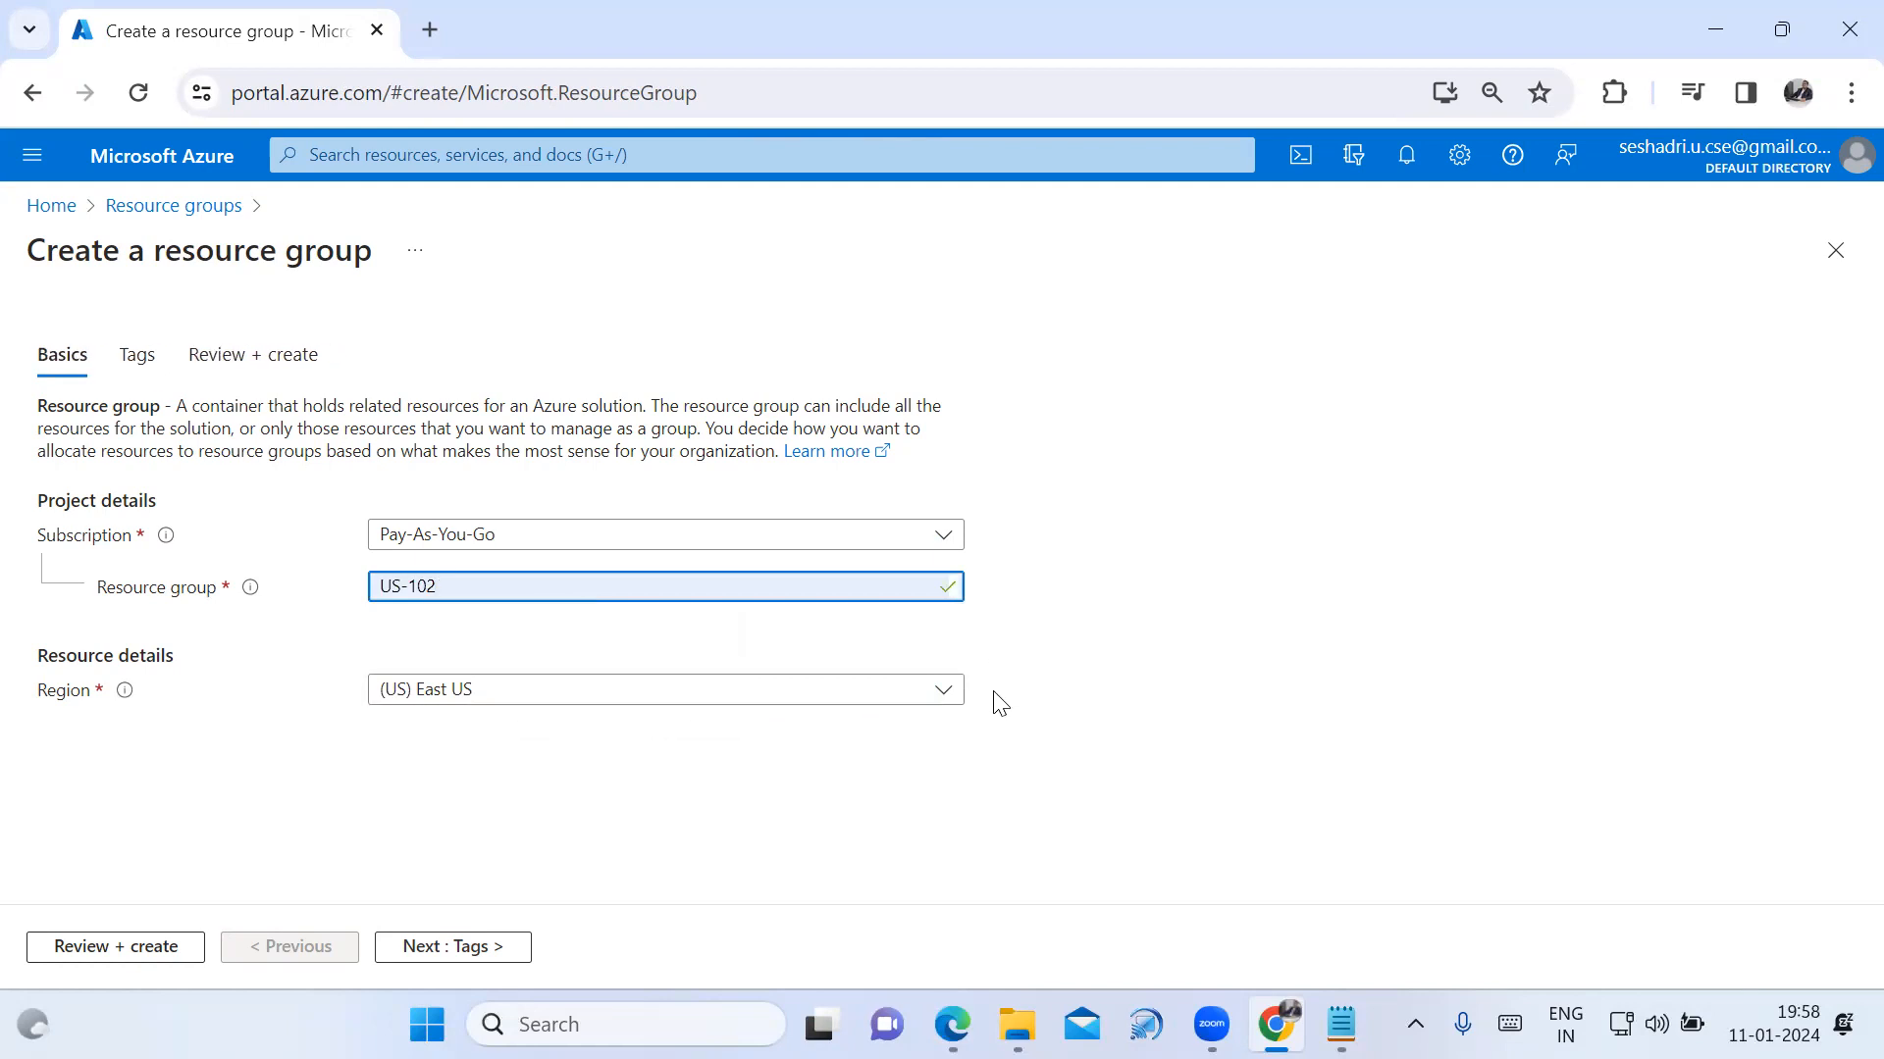
Set the region to (Asia Pacific) Central India, create the resource group, and return to the portal's home page.
{"action": "left_click", "coordinate": [948, 698]}
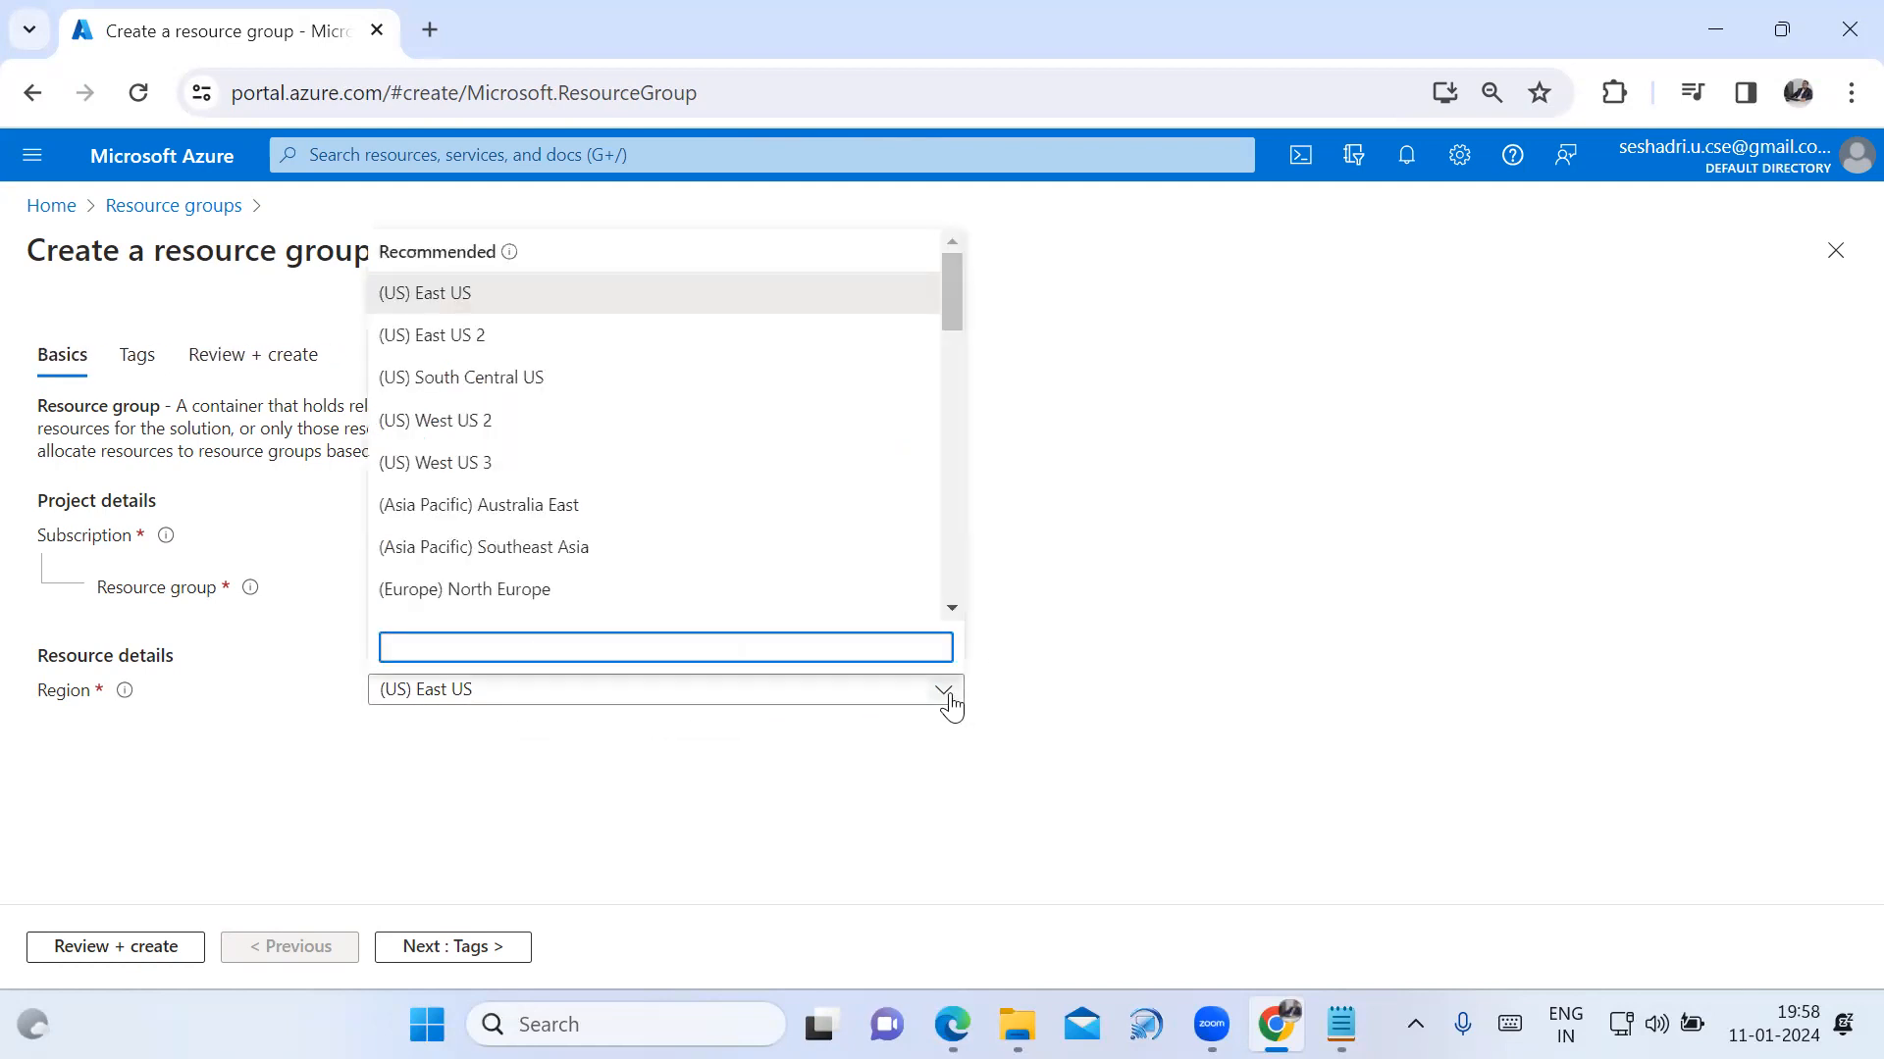
{"action": "type", "text": "ind"}
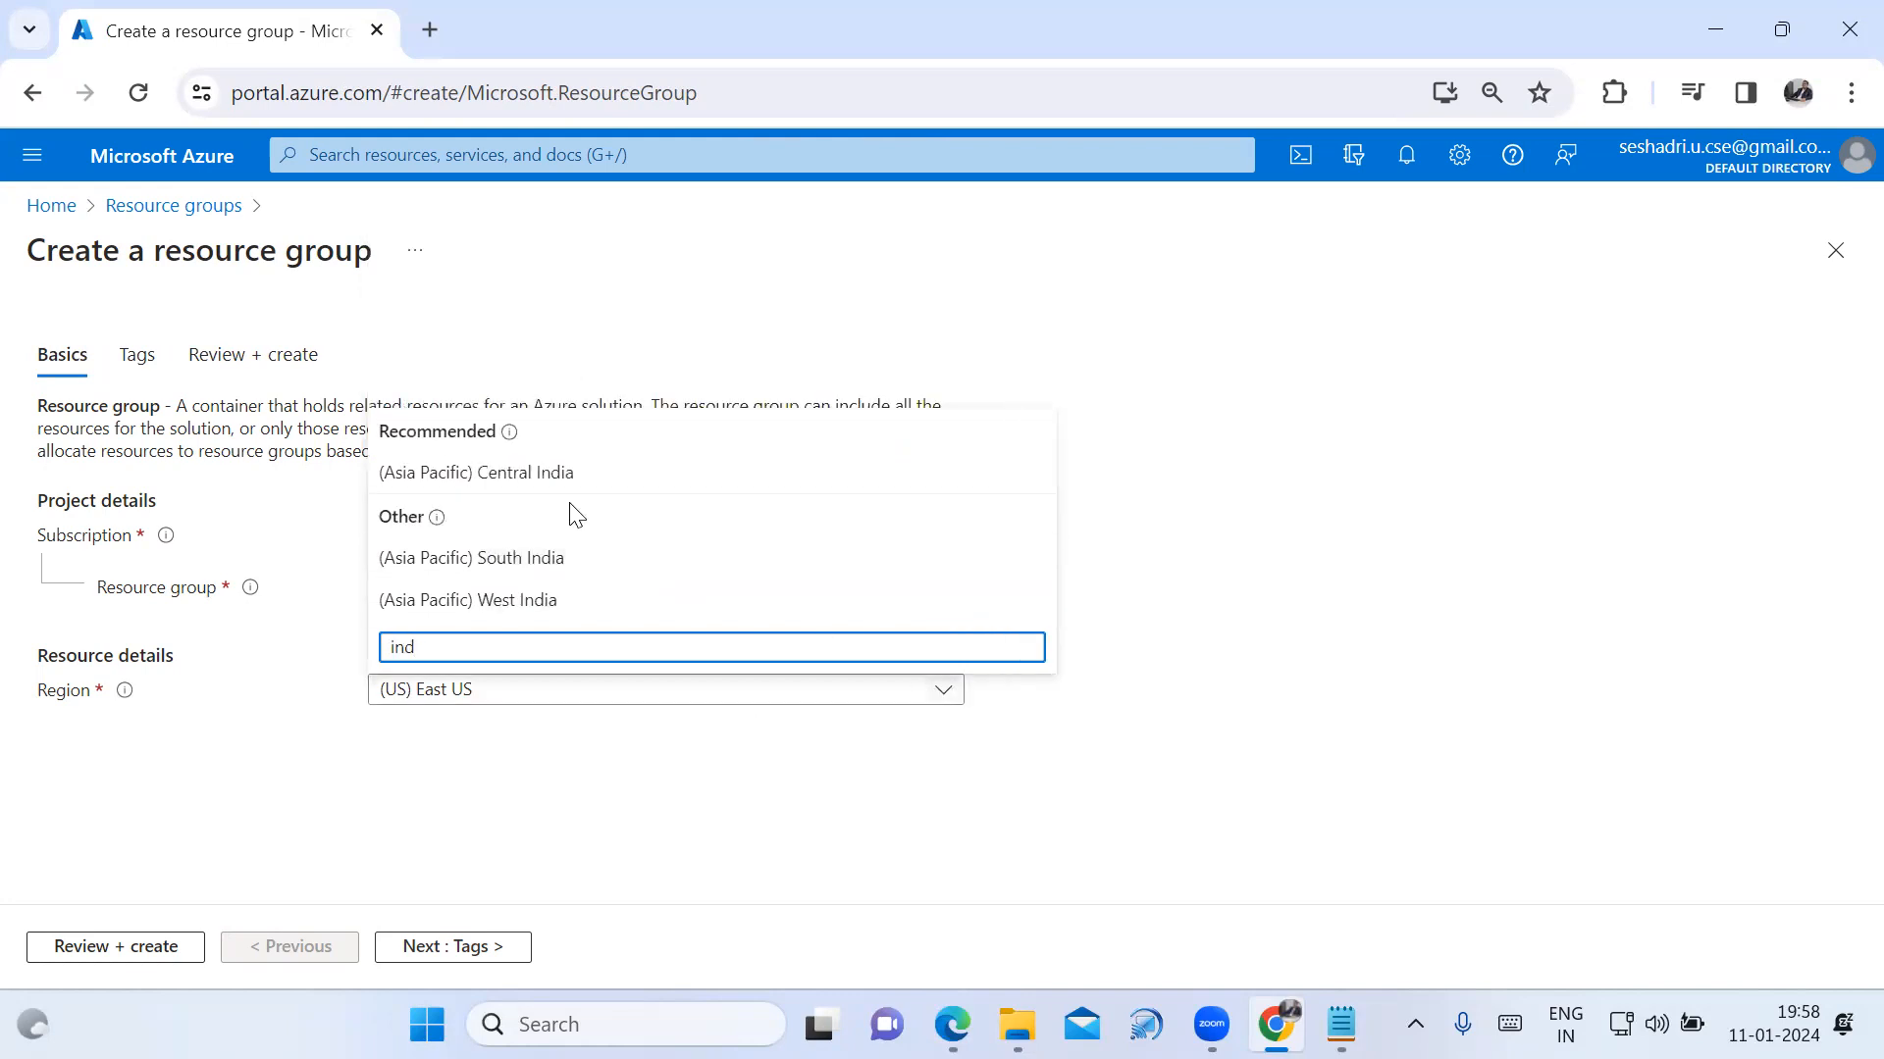
{"action": "left_click", "coordinate": [622, 482]}
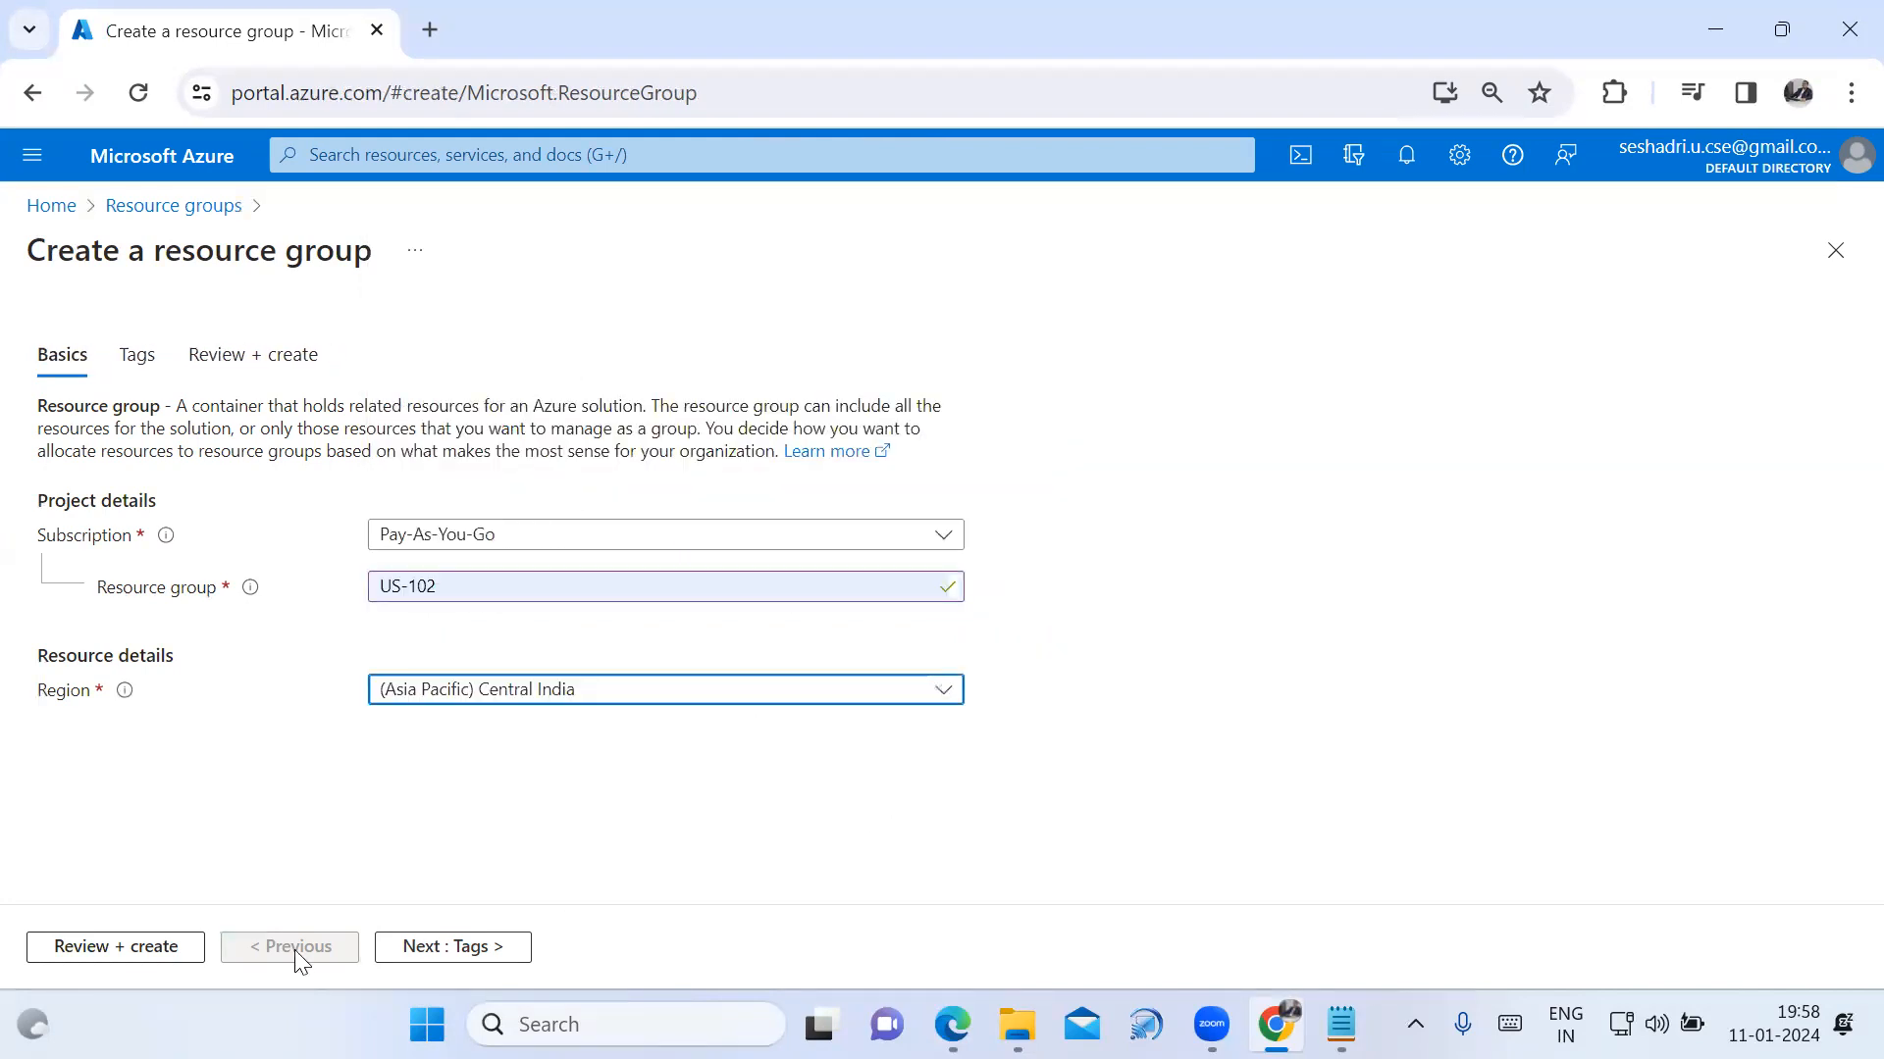
{"action": "left_click", "coordinate": [141, 956]}
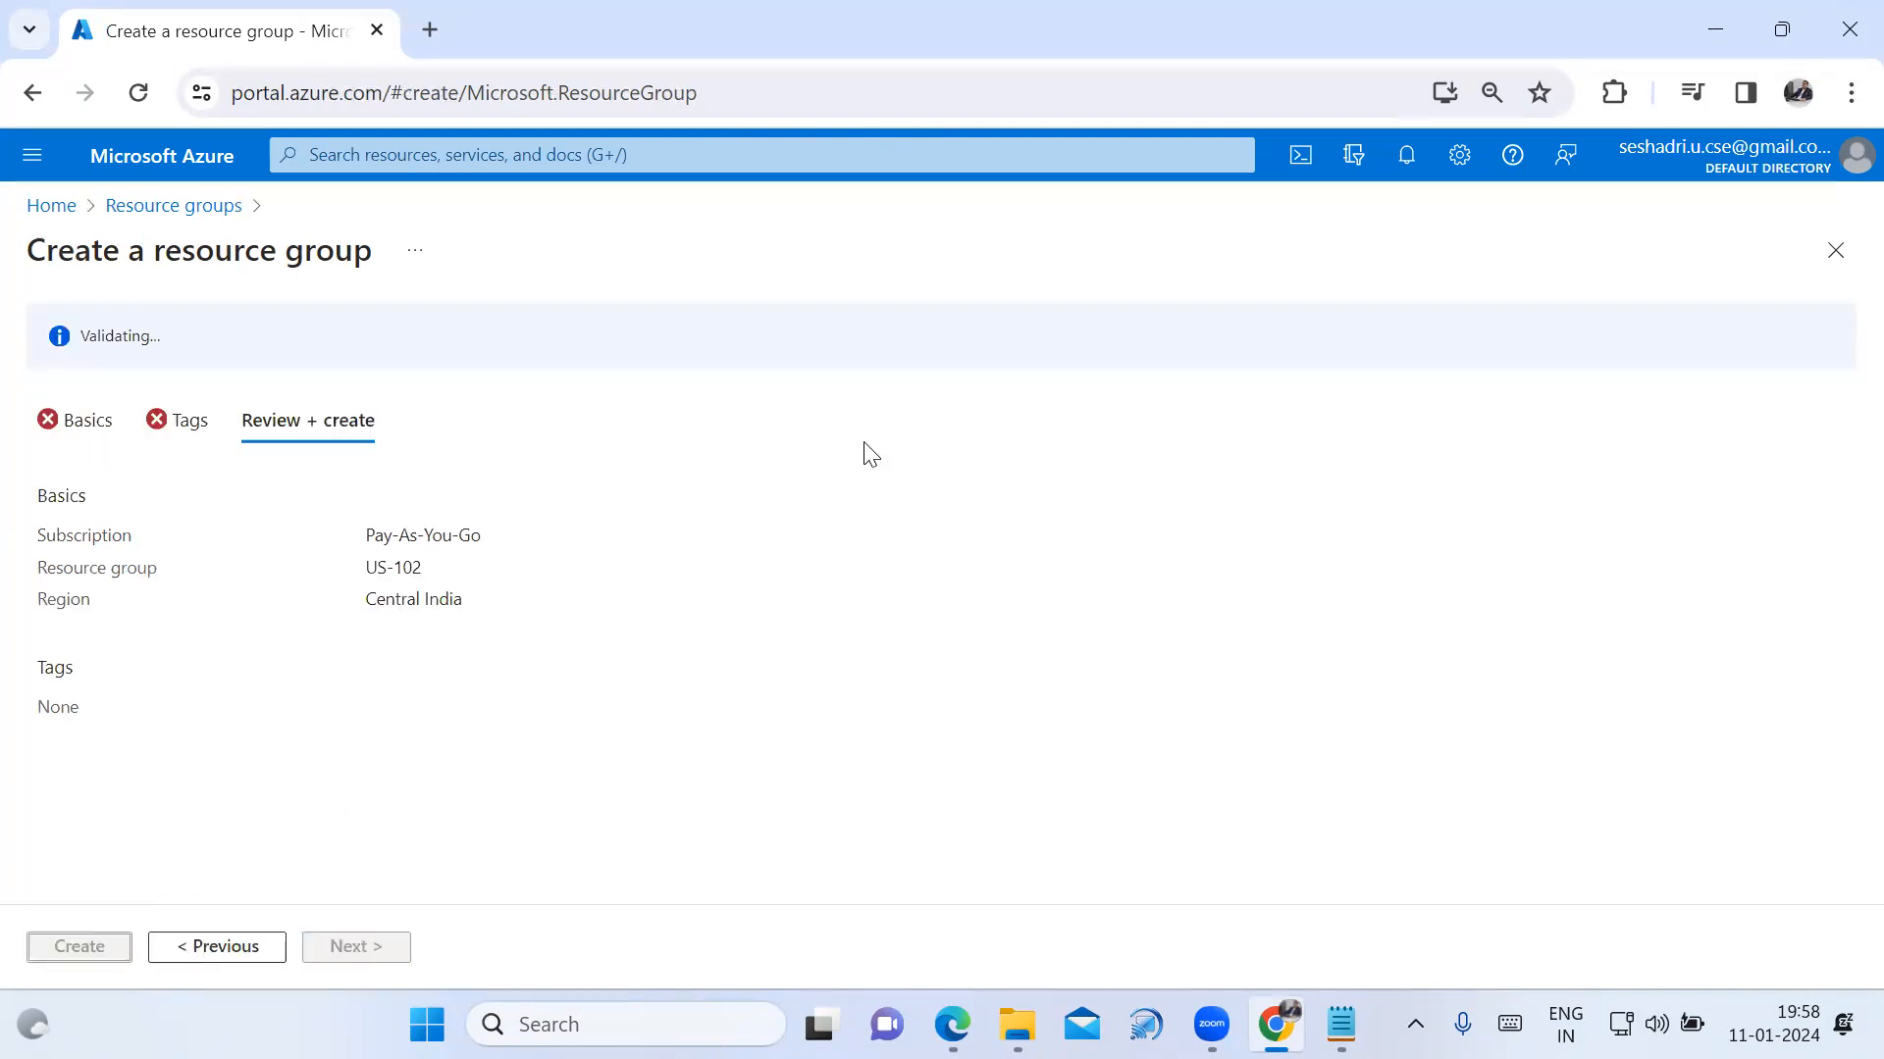
{"action": "left_click", "coordinate": [70, 946]}
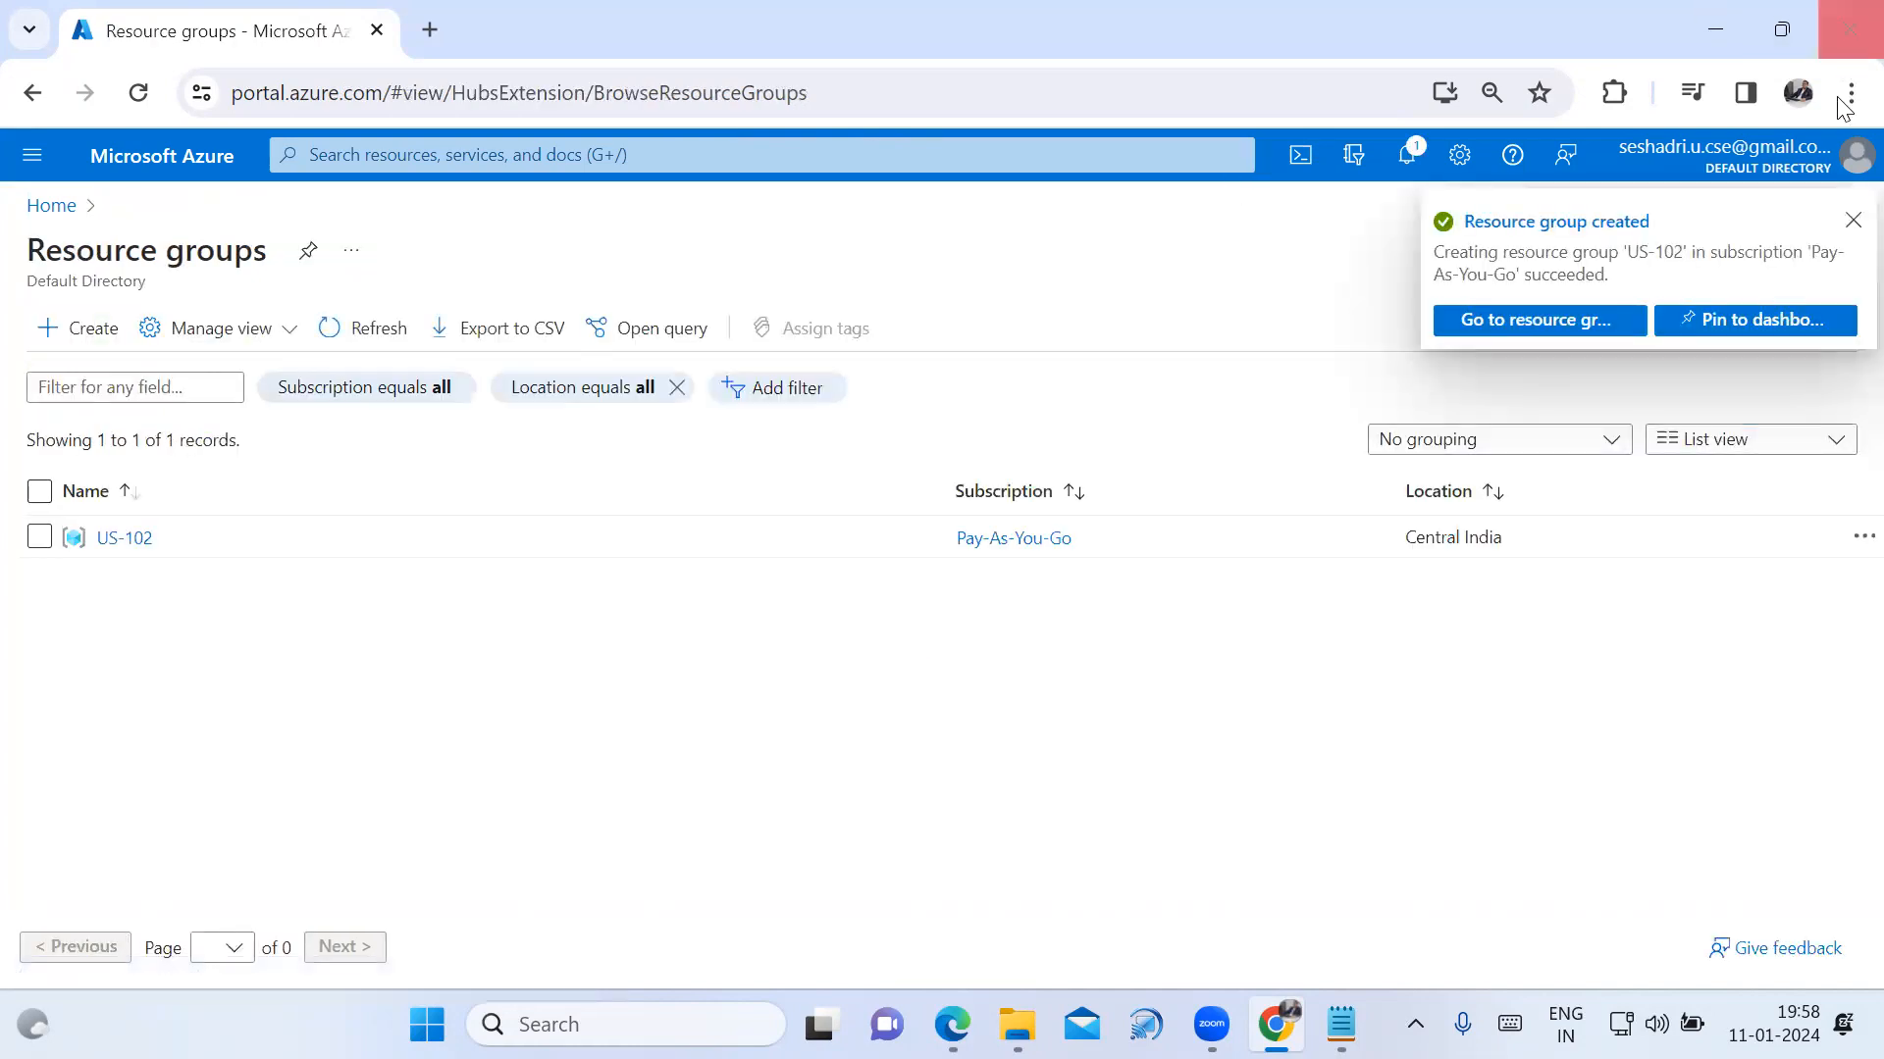
{"action": "left_click", "coordinate": [1850, 222]}
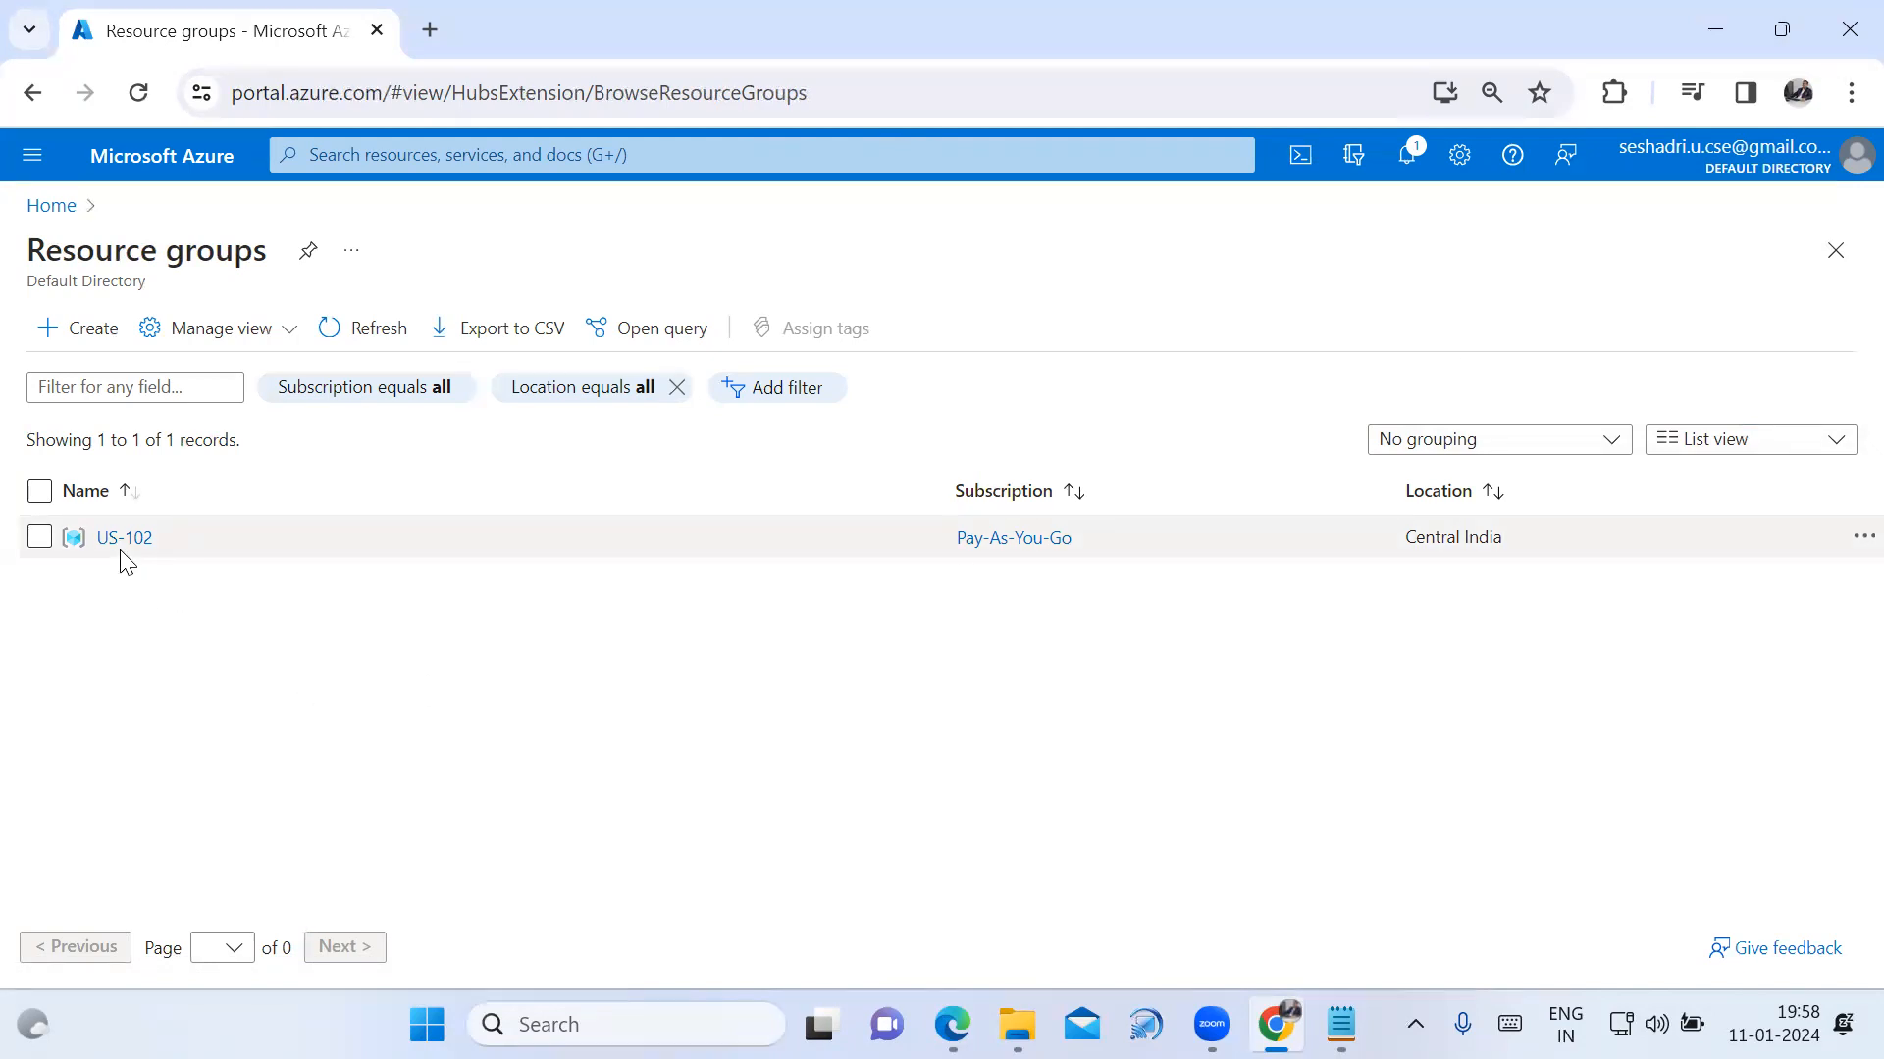
{"action": "left_click", "coordinate": [54, 206]}
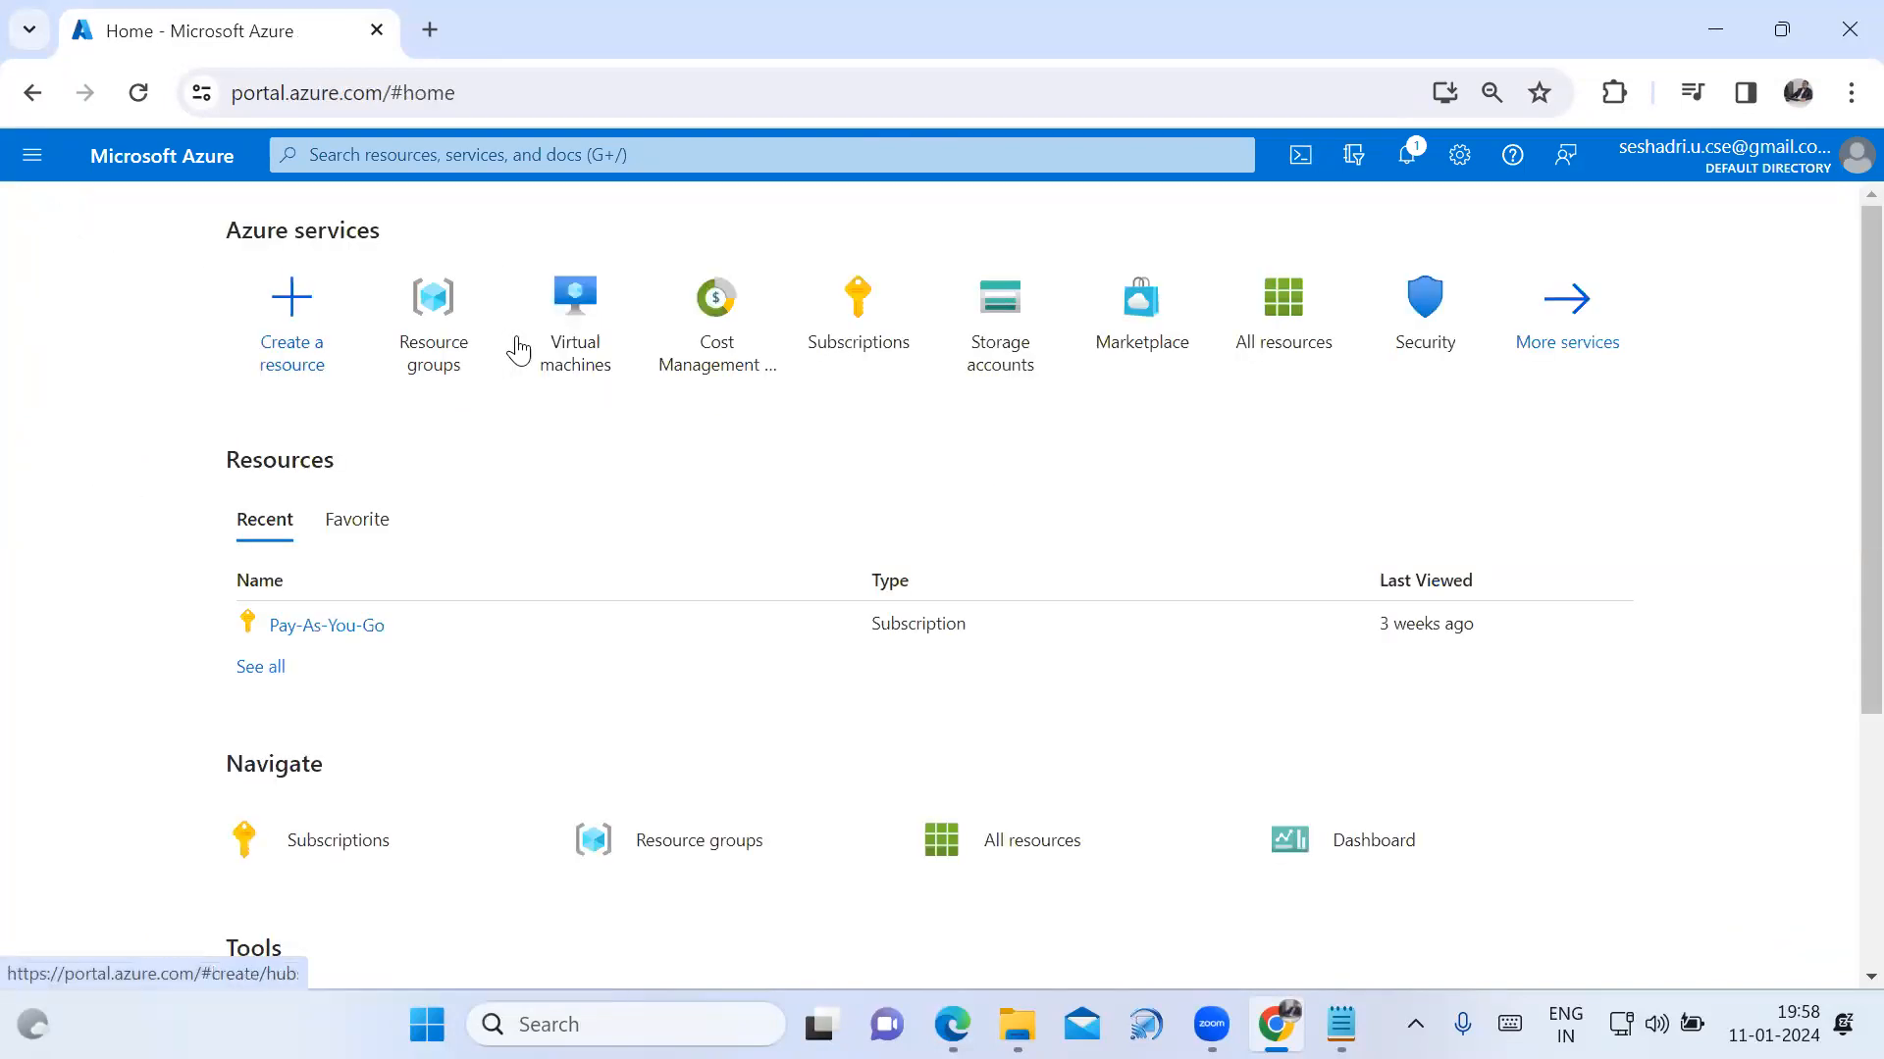
Switch to Notepad and write the line "Types data disks" below the heading's underline.
{"action": "mouse_move", "coordinate": [561, 361]}
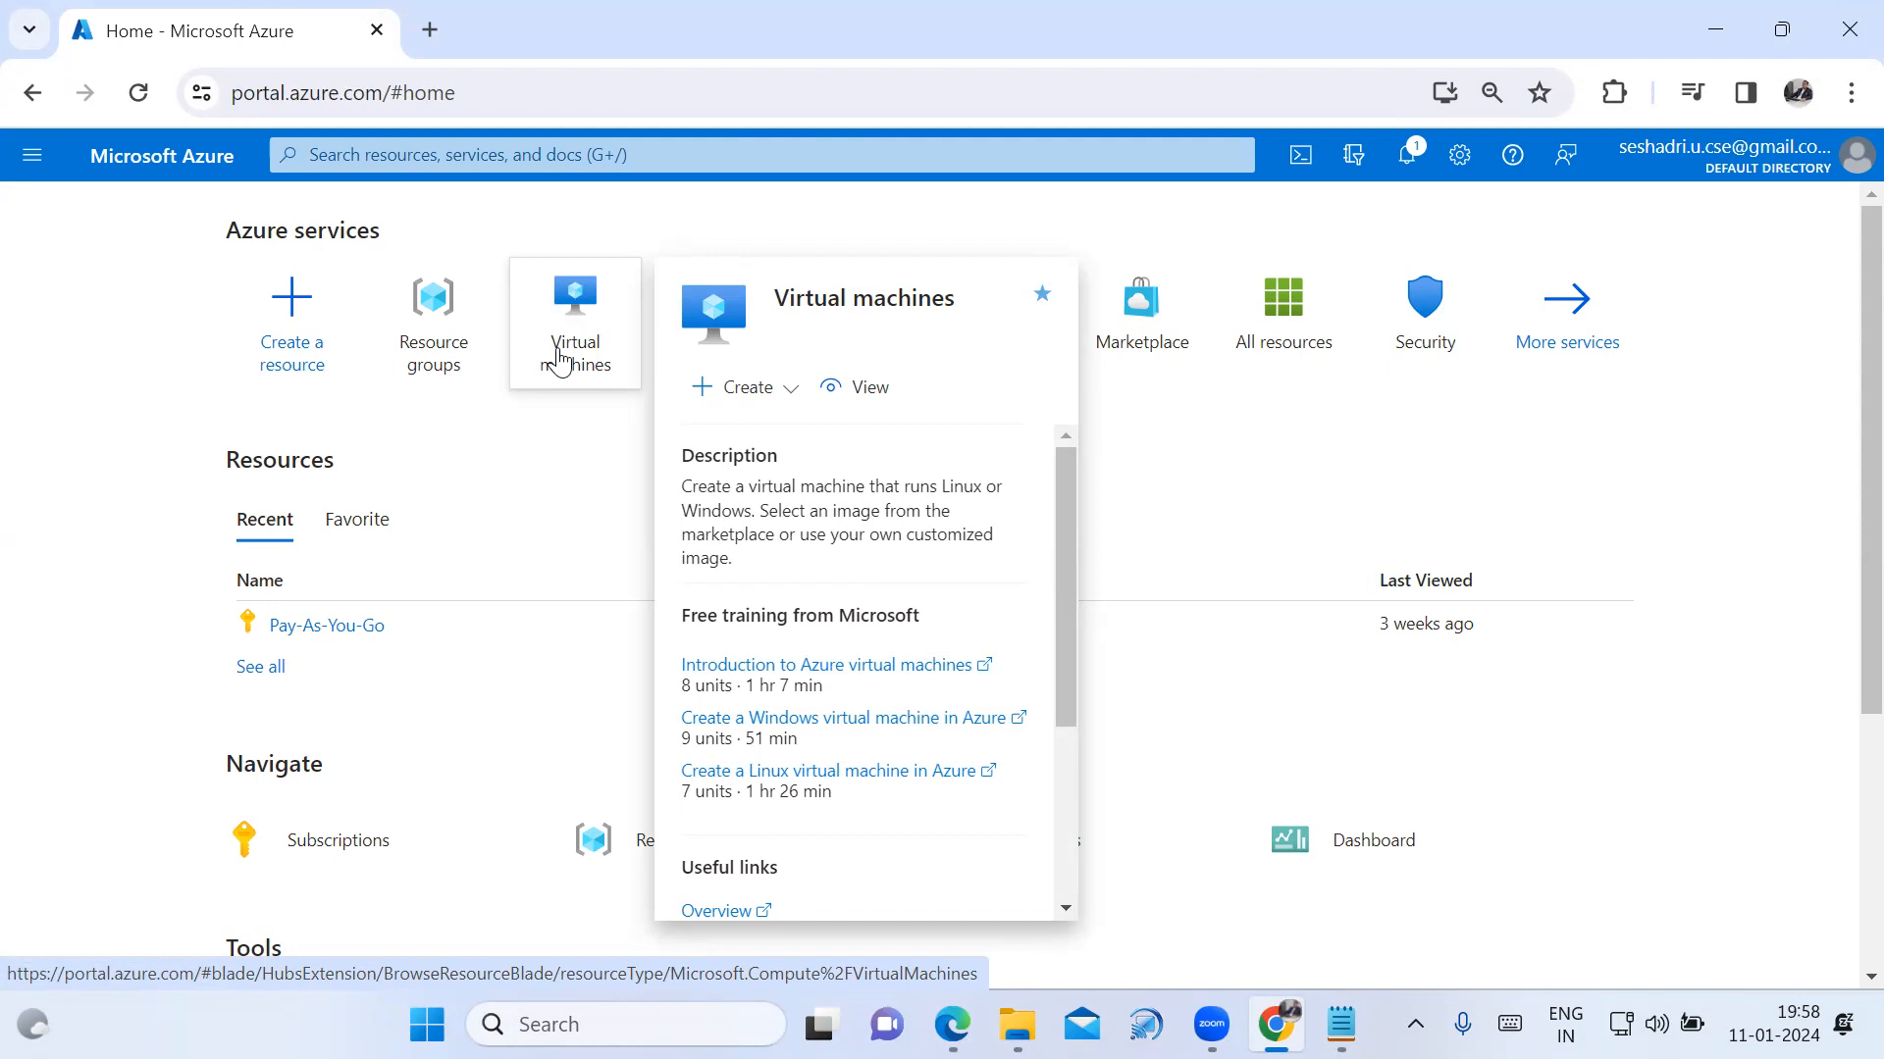
{"action": "left_click", "coordinate": [1341, 1024]}
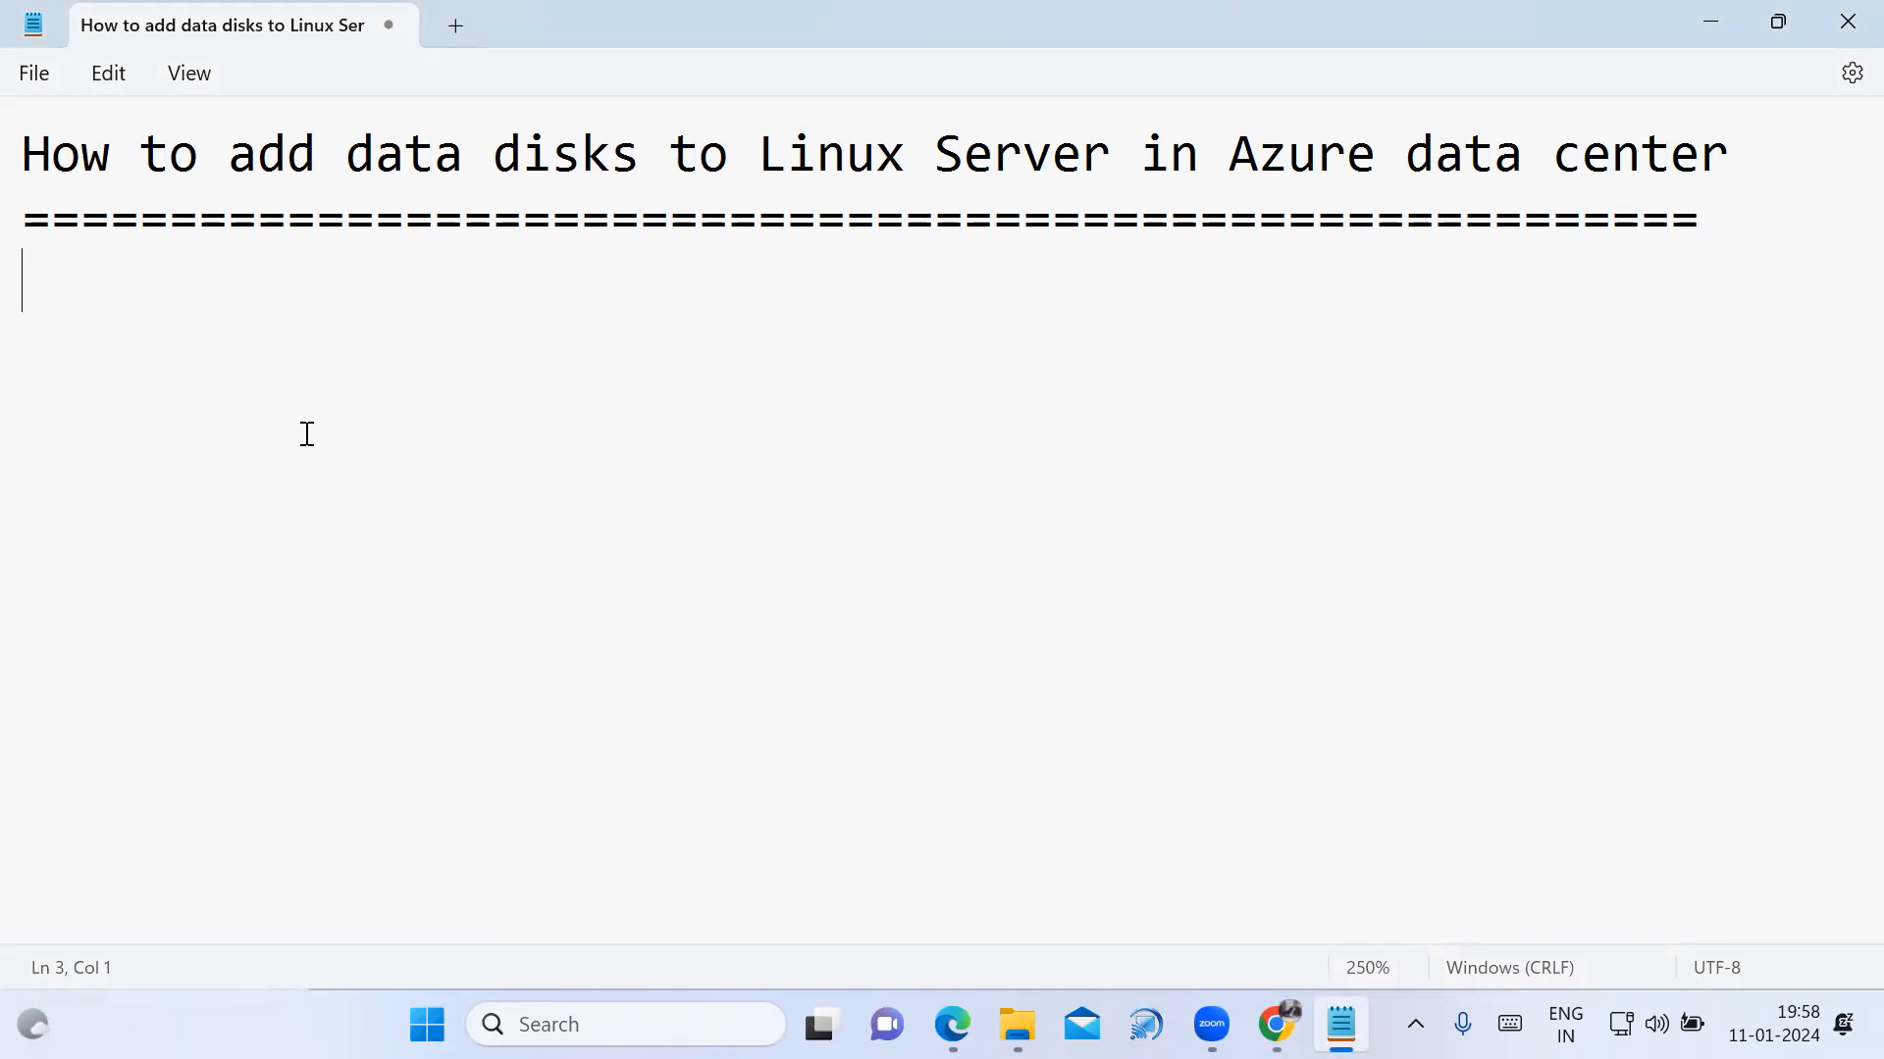
{"action": "type", "text": "Types "}
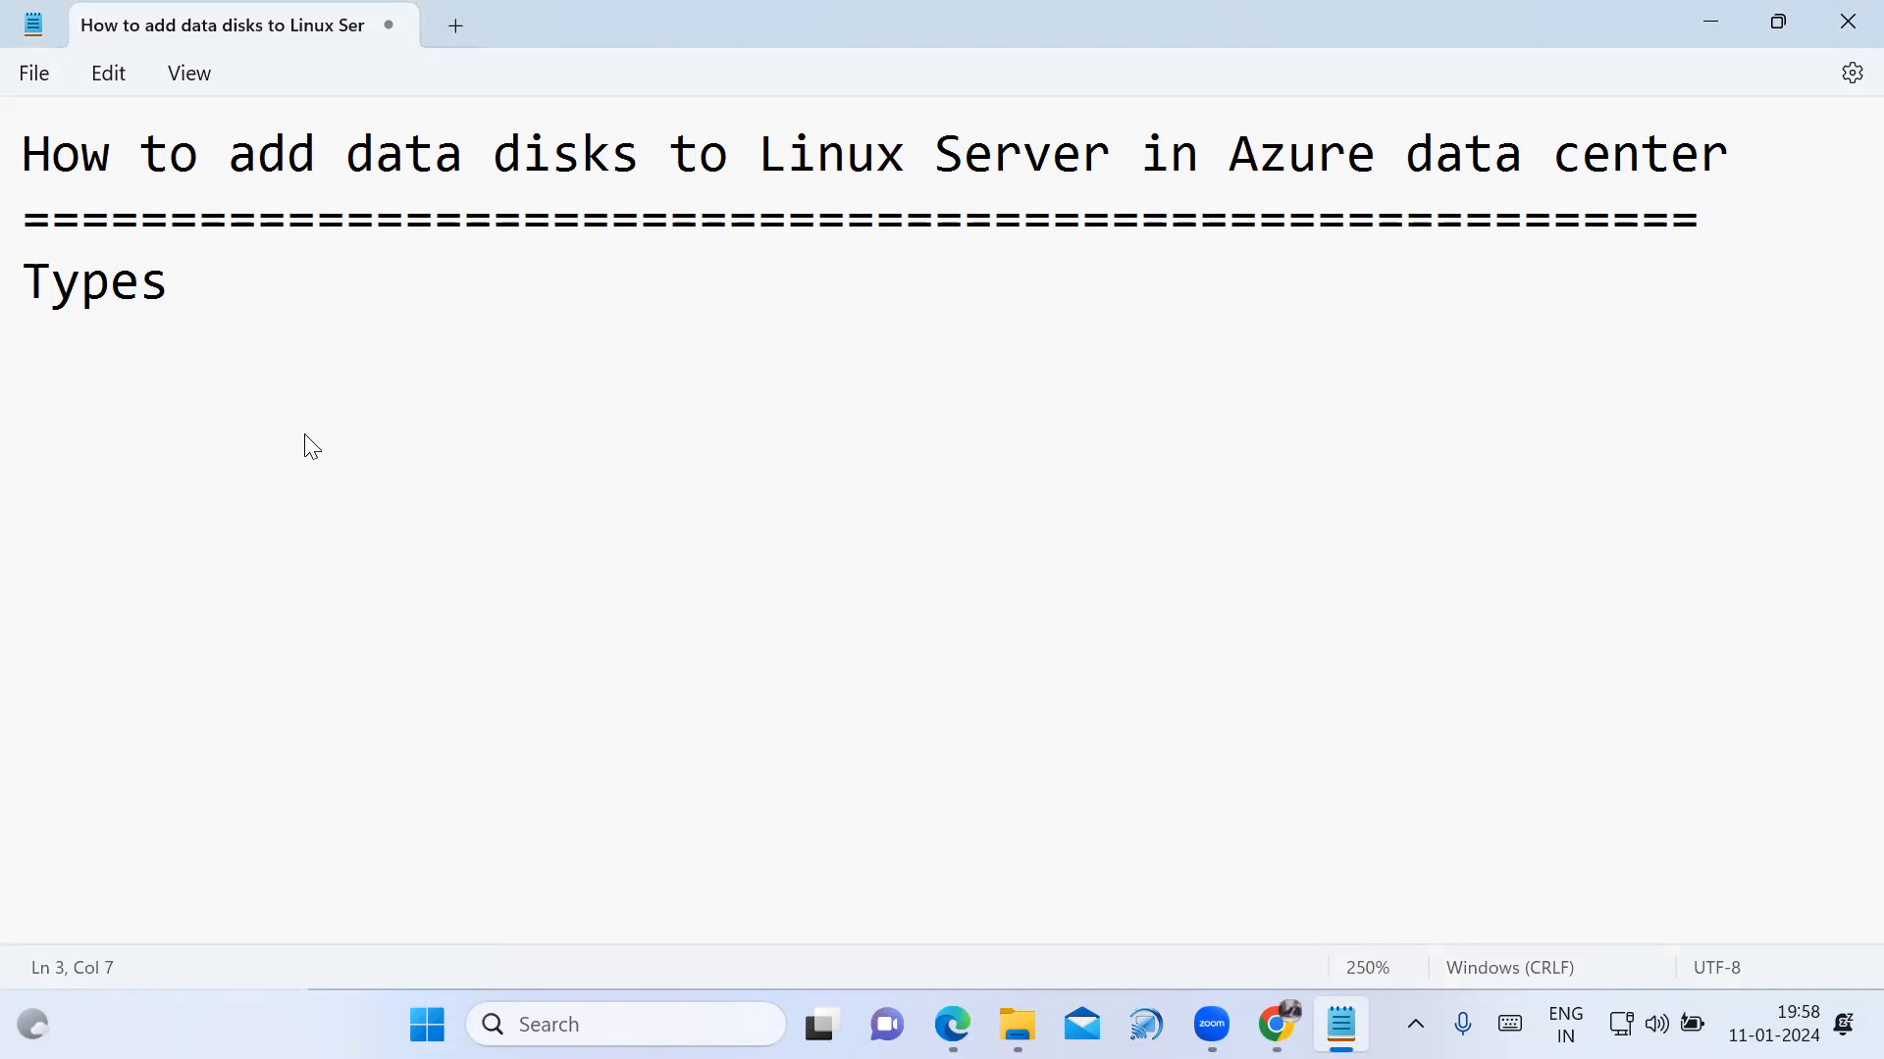
{"action": "type", "text": "data dis"}
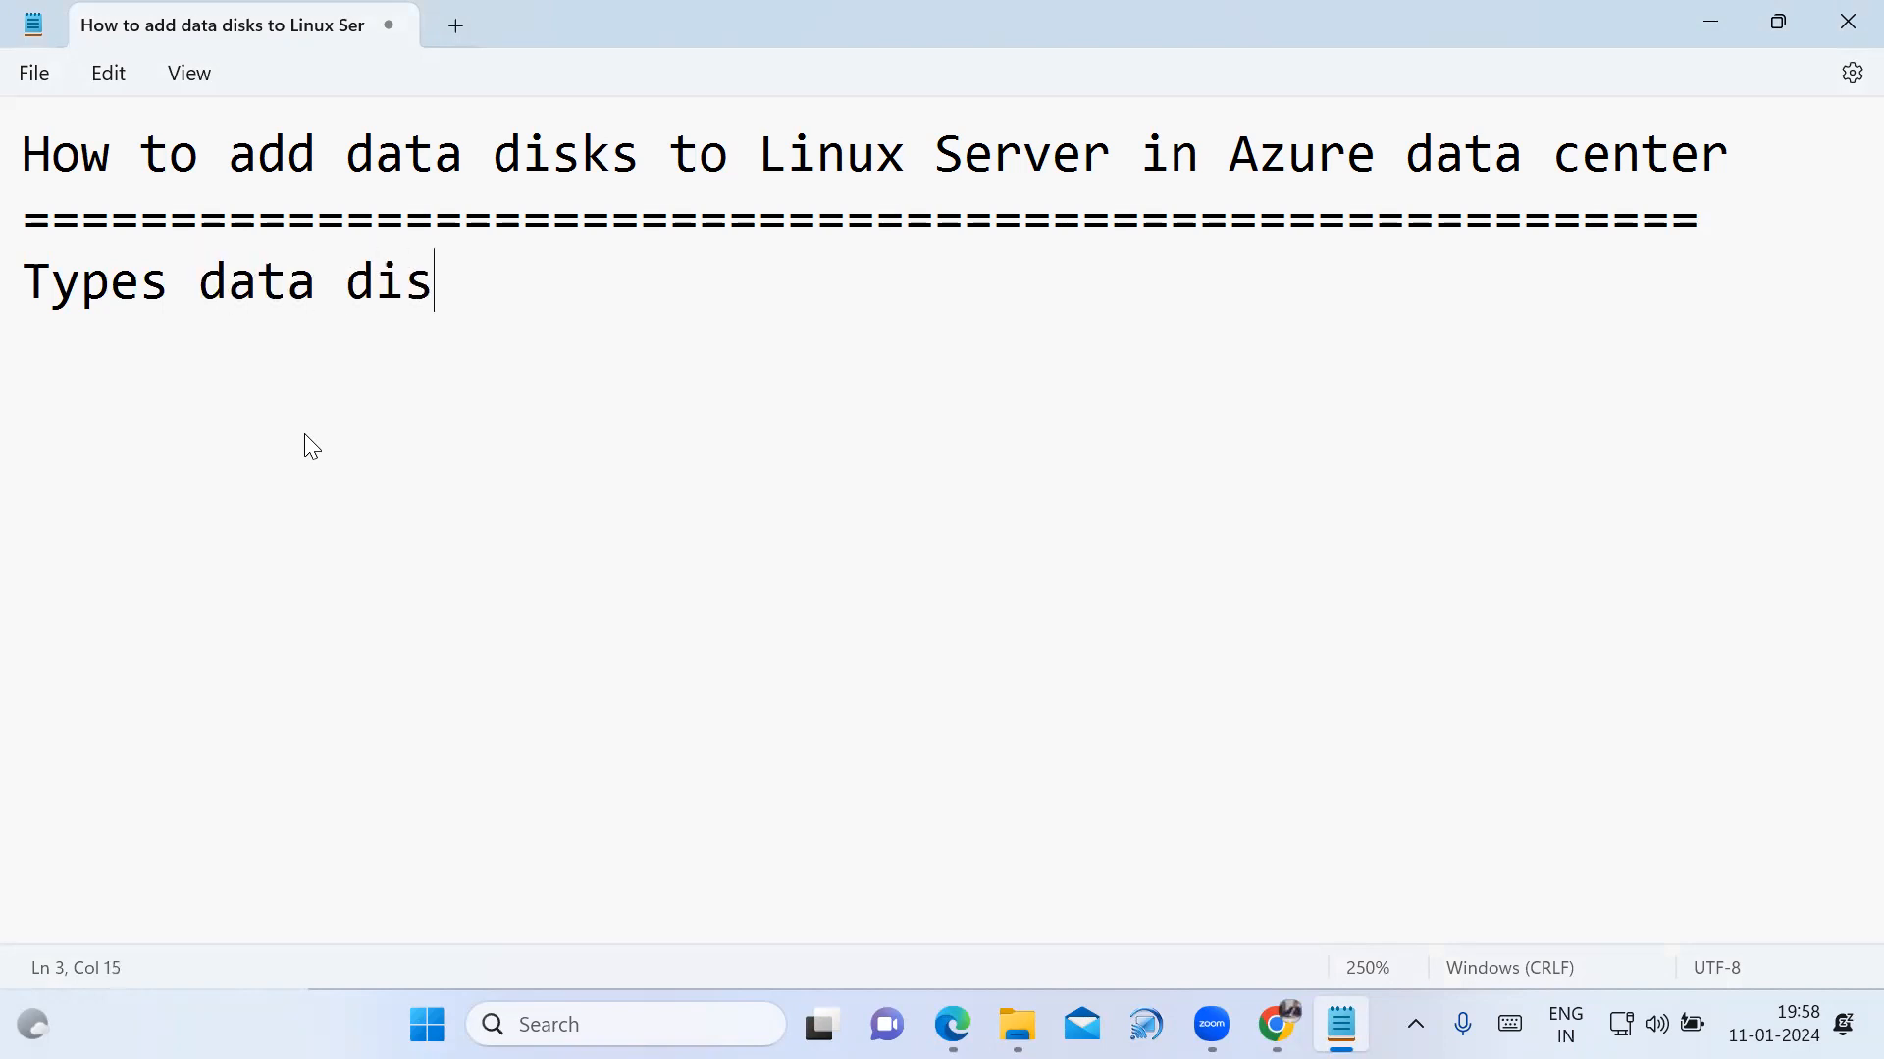
{"action": "type", "text": "ks"}
{"action": "key", "text": "Return"}
List "1. Ultra Disk" and "2. Premium SSD" on separate lines under "Types data disks".
{"action": "type", "text": "1. Ultrta"}
{"action": "key", "text": "BackSpace"}
{"action": "key", "text": "BackSpace"}
{"action": "type", "text": "a Dis"}
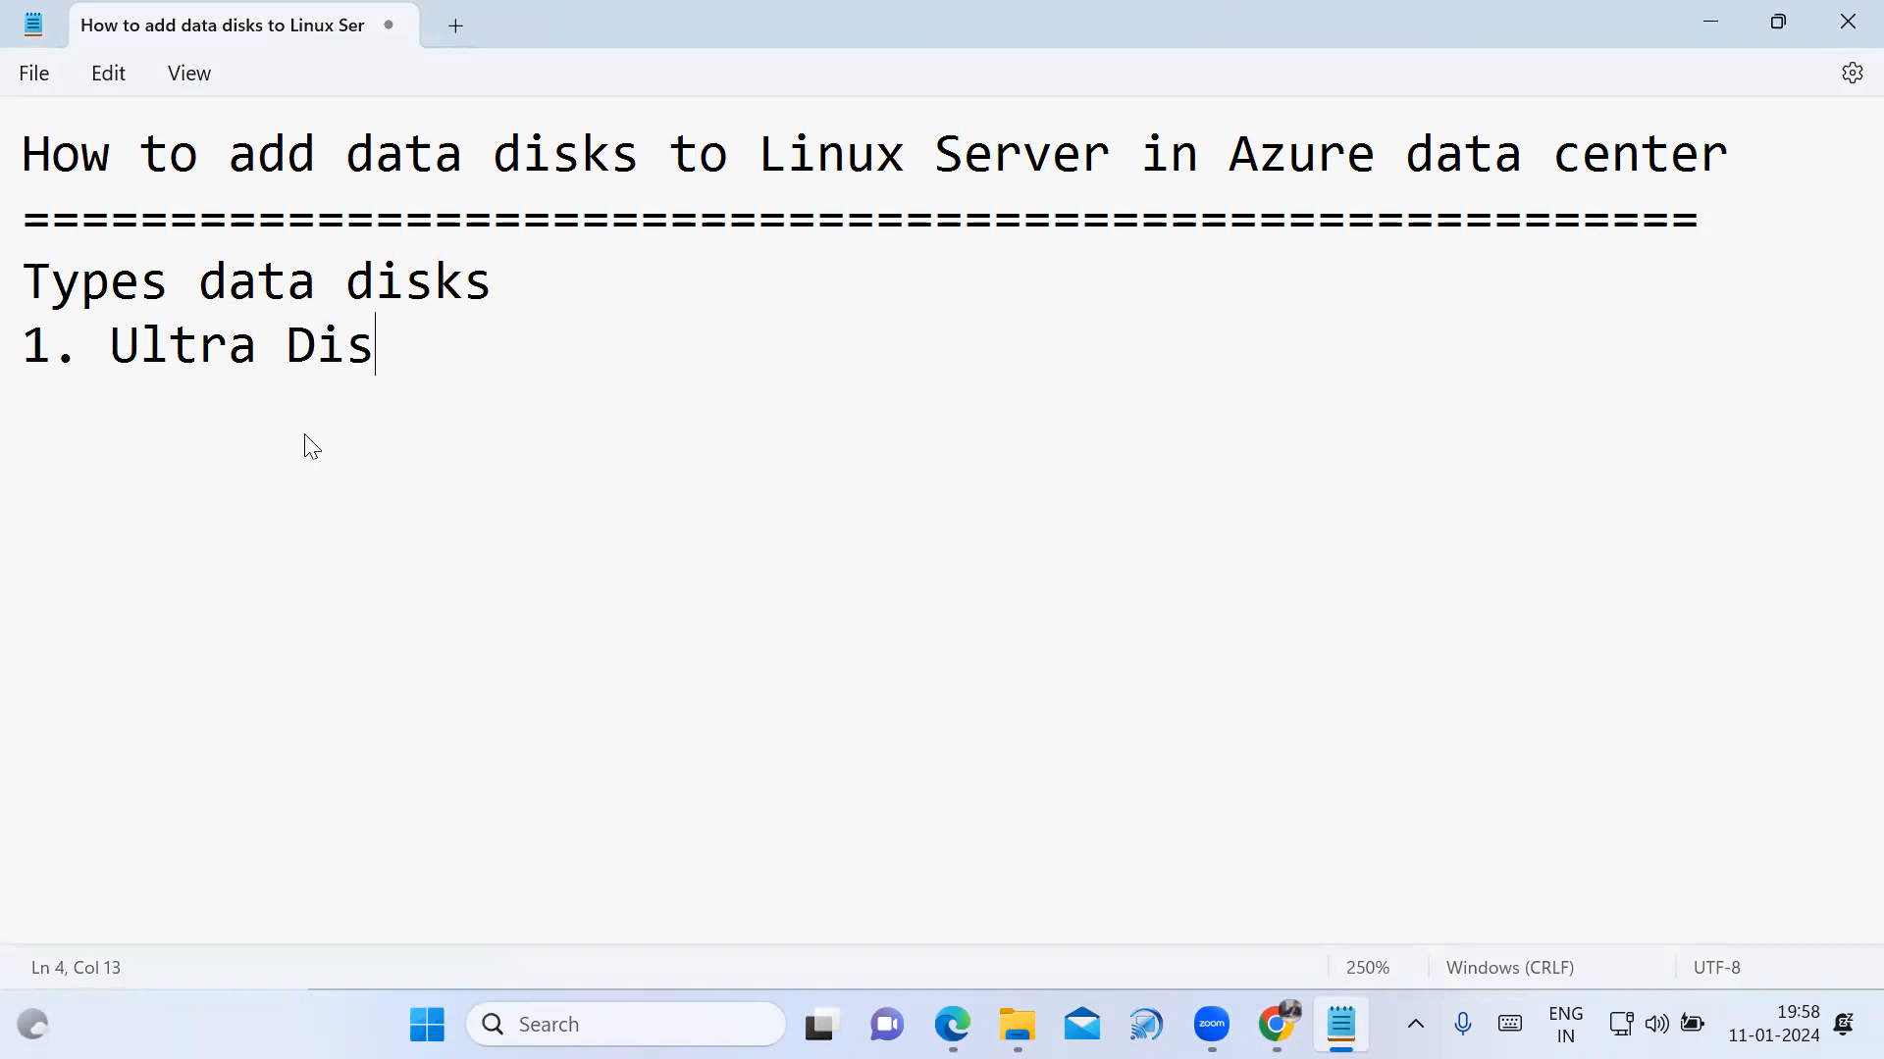
{"action": "type", "text": "k 2. P"}
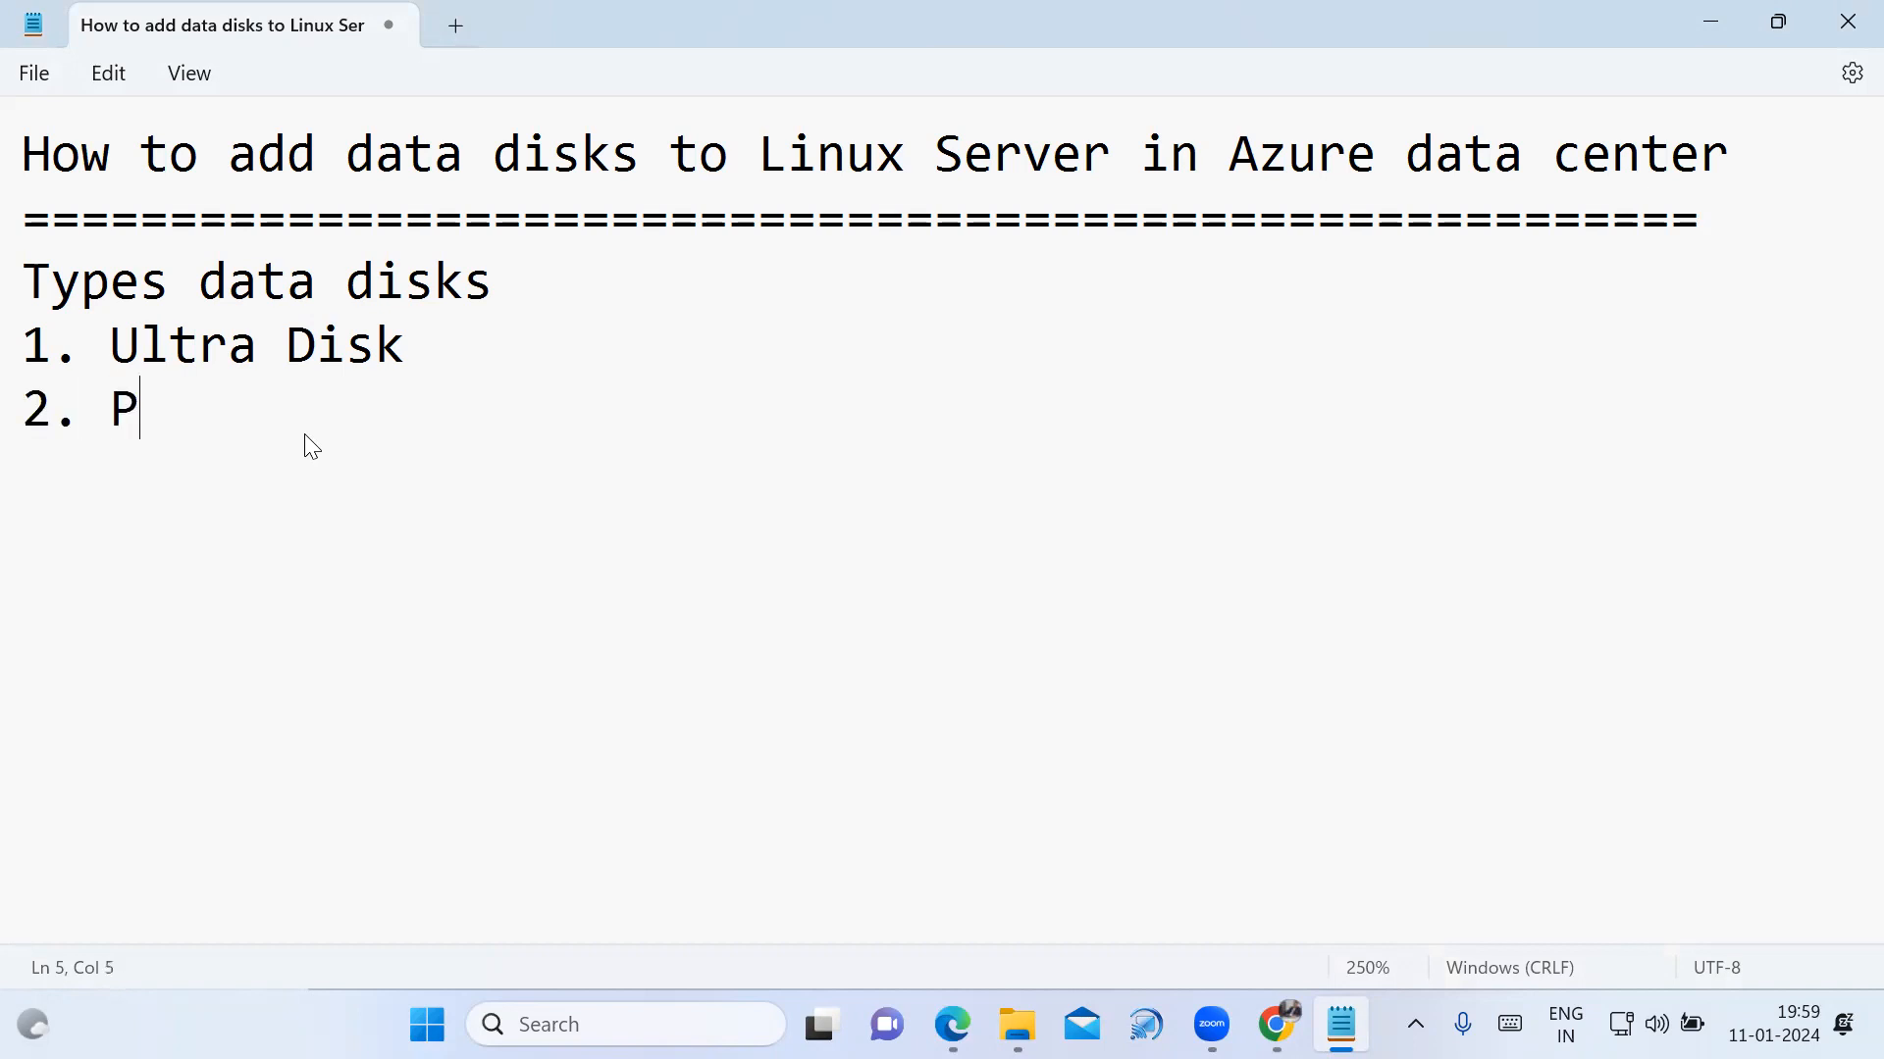
{"action": "type", "text": "remi"}
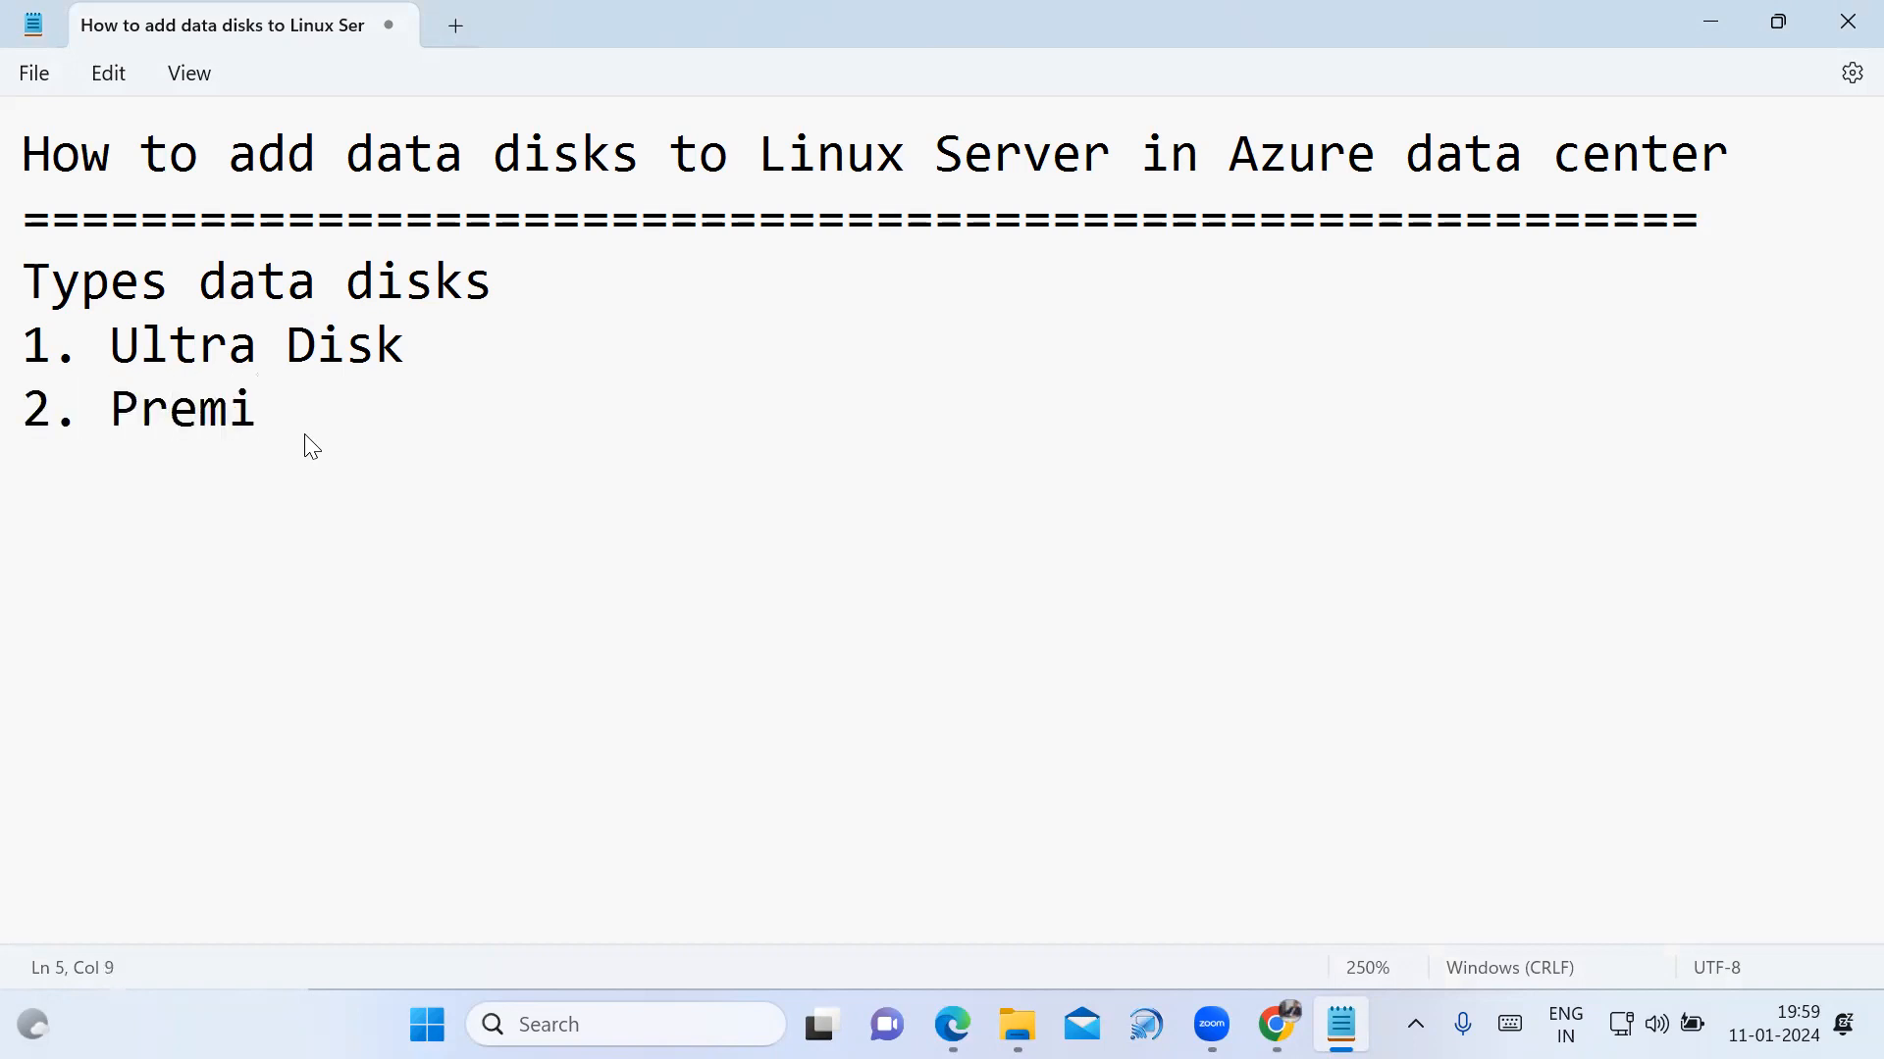
{"action": "type", "text": "um SSD"}
{"action": "key", "text": "Return"}
Add "3. Standard SSD" and "4. Standard HDD" to the list, ending with a new empty line.
{"action": "type", "text": "3. S"}
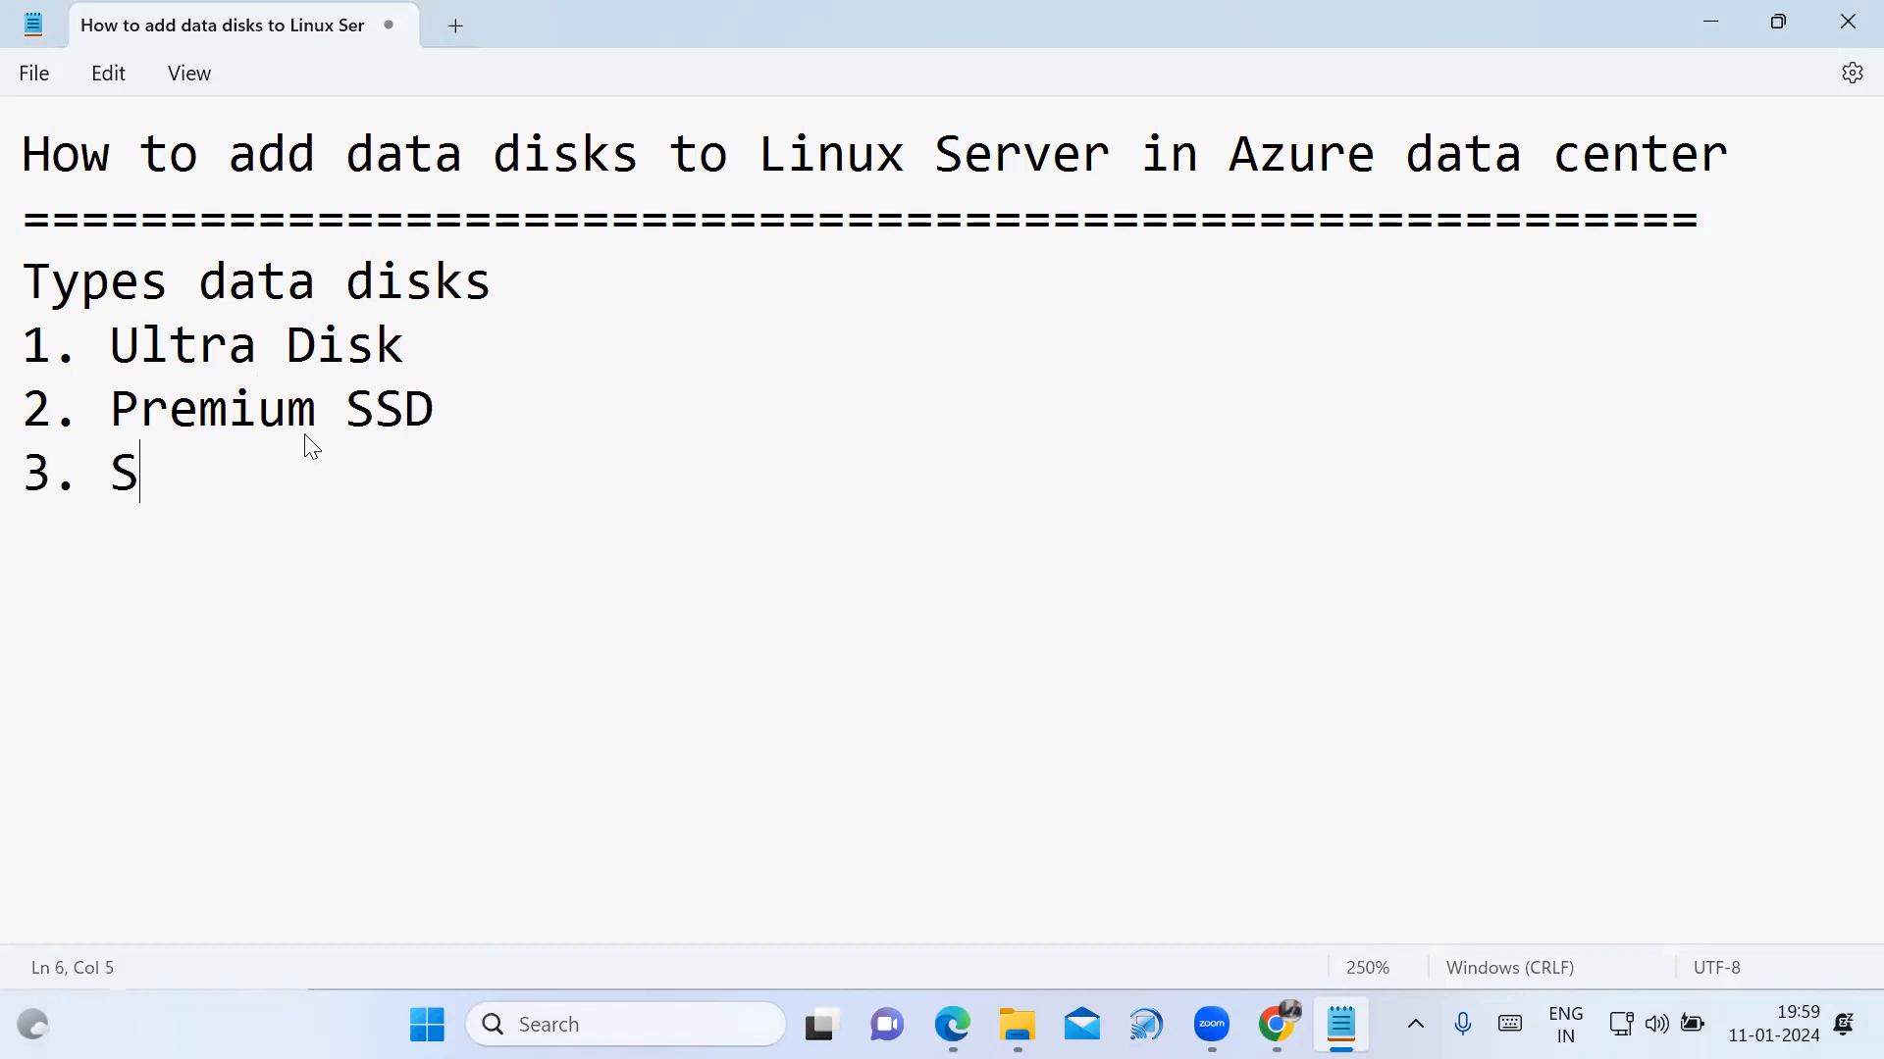
{"action": "type", "text": "tandard"}
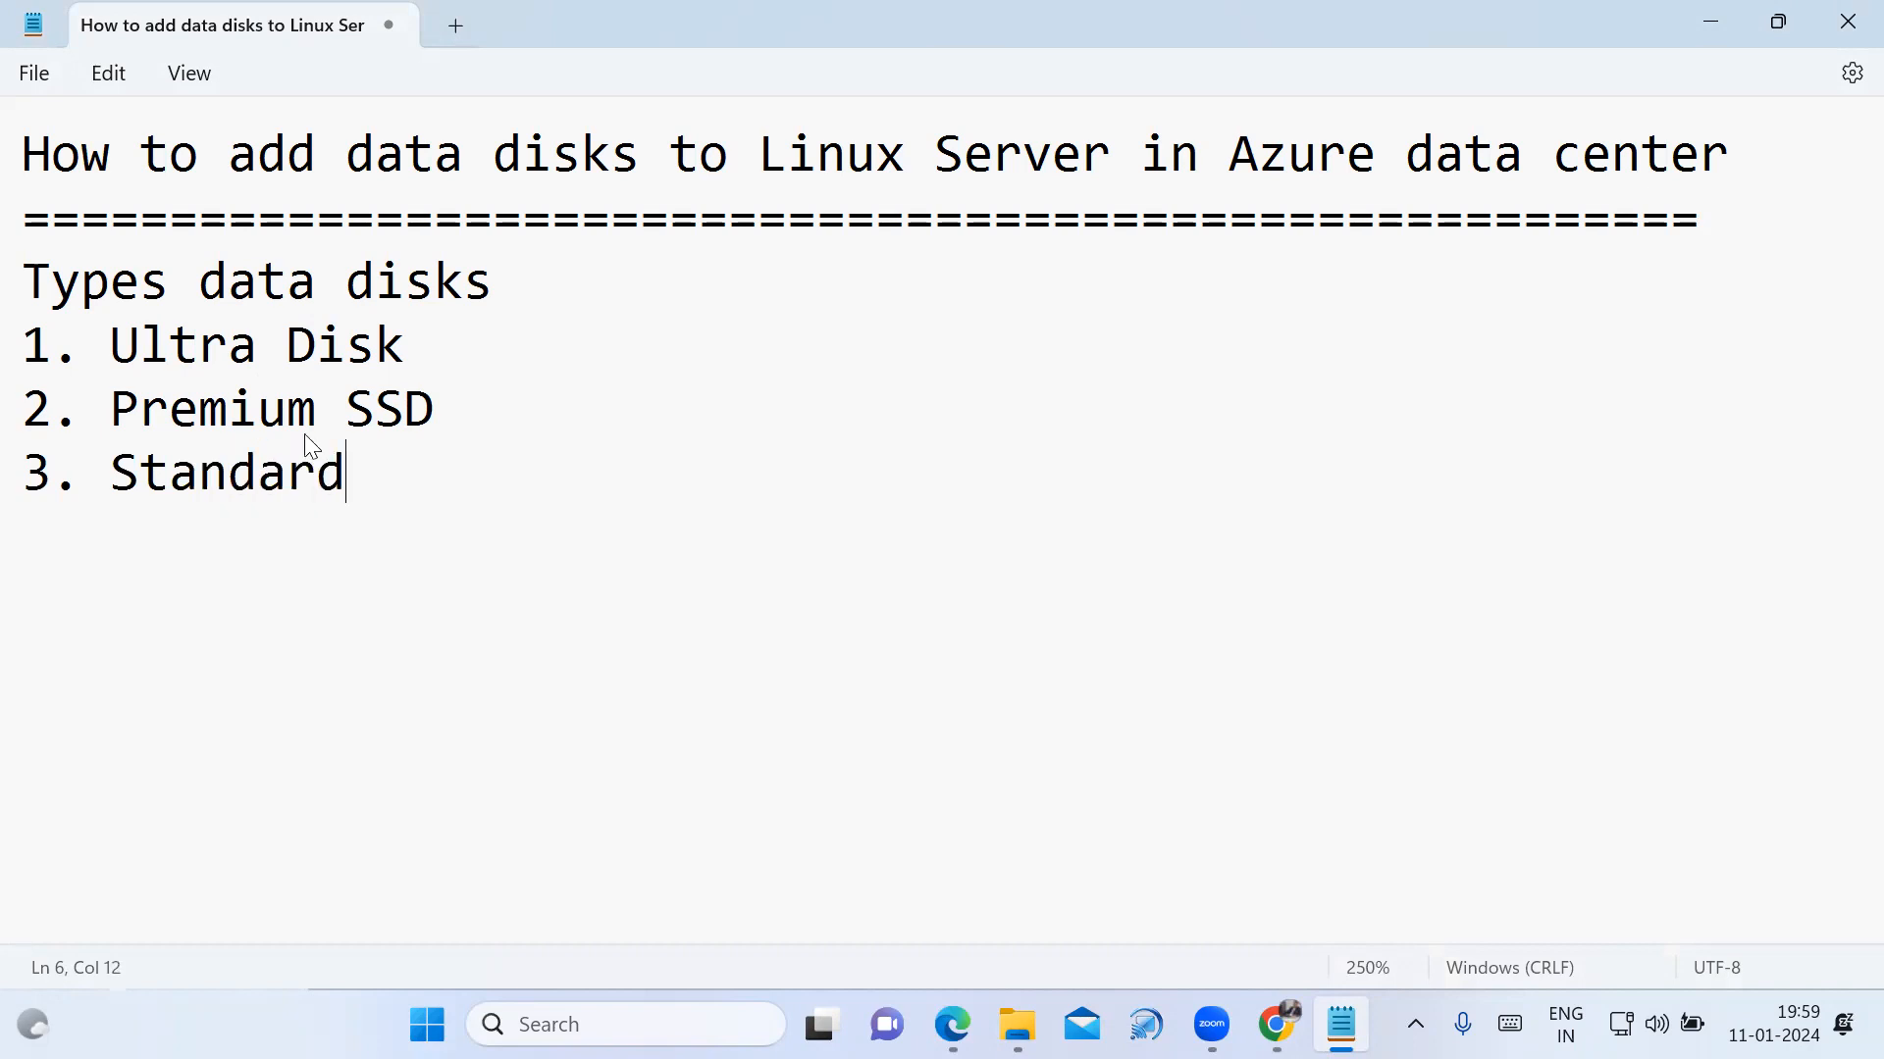
{"action": "type", "text": " SSD"}
{"action": "key", "text": "Return"}
{"action": "type", "text": "4. S"}
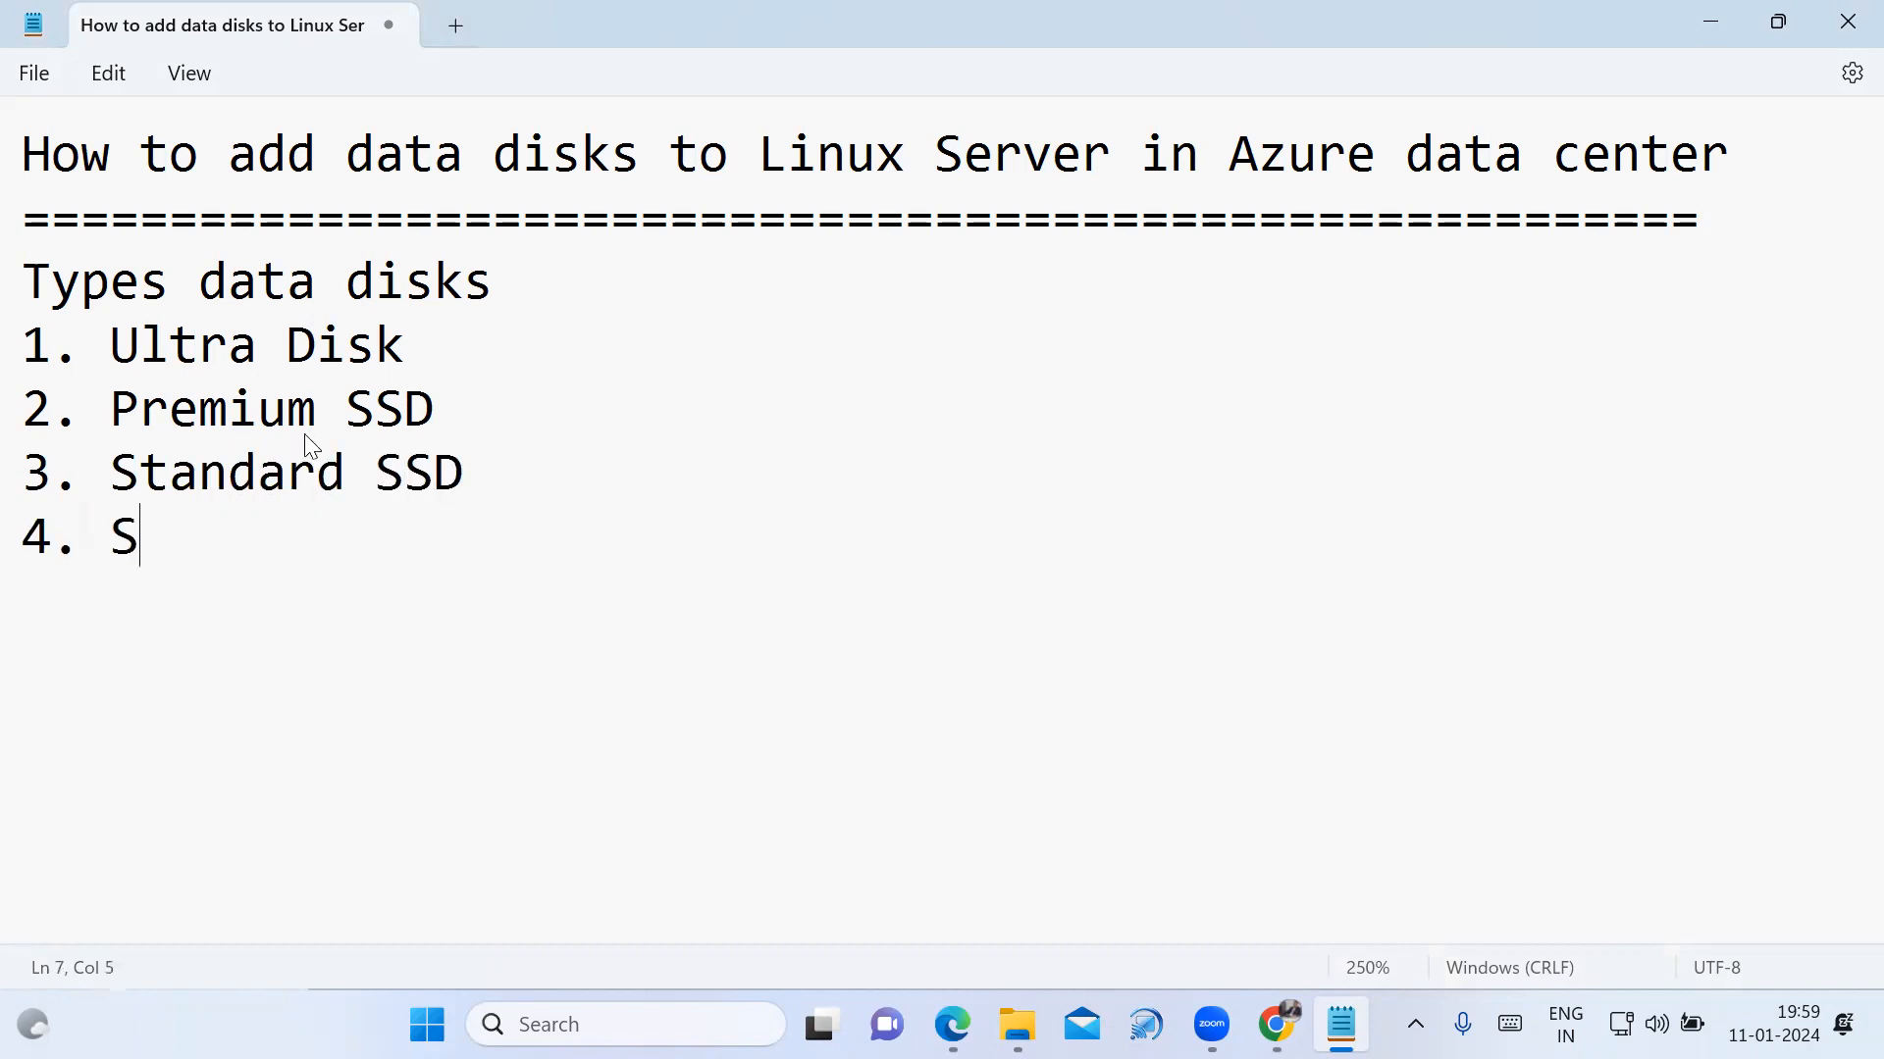
{"action": "type", "text": "tanad"}
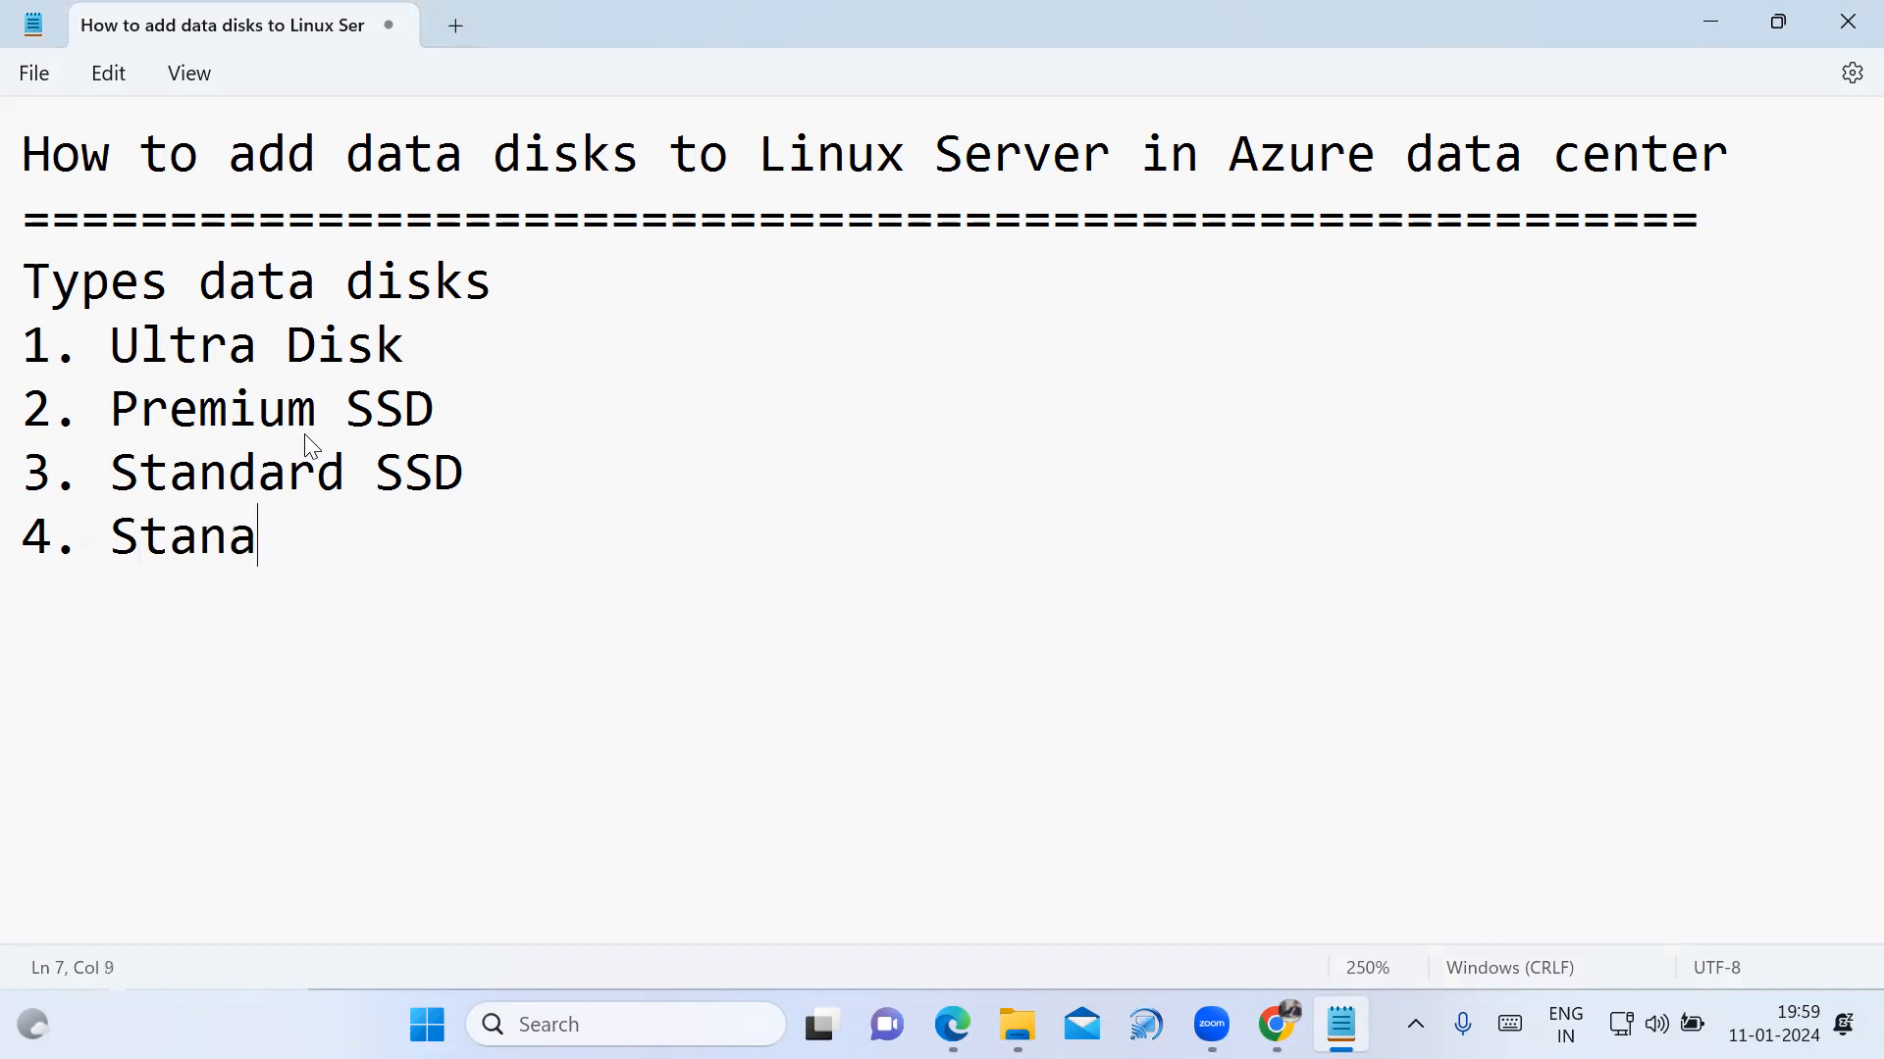
{"action": "key", "text": "BackSpace"}
{"action": "key", "text": "BackSpace"}
{"action": "type", "text": "dard"}
{"action": "type", "text": "HDD"}
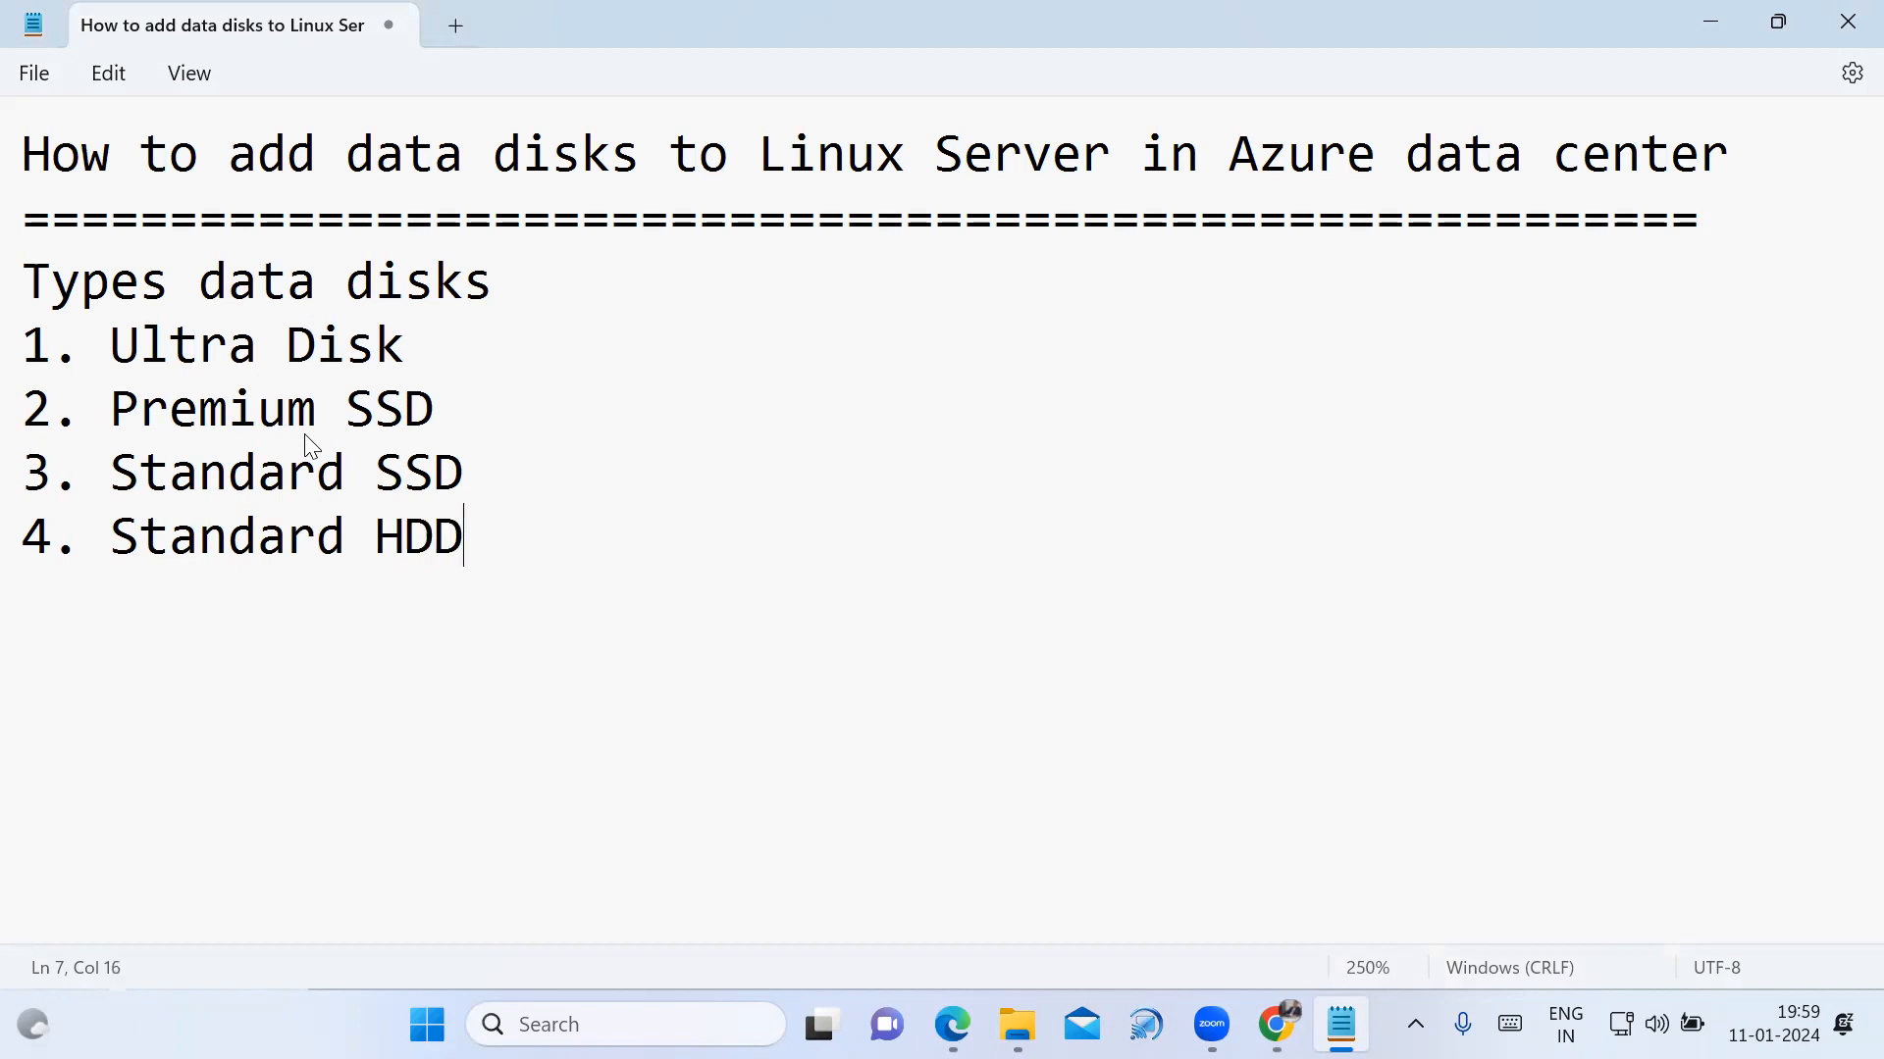
{"action": "key", "text": "Return"}
Highlight in turn the four listed disk types, the heading text from "data disks" onward, and "data disks" in the list title.
{"action": "left_click_drag", "start_coordinate": [24, 343], "coordinate": [557, 540]}
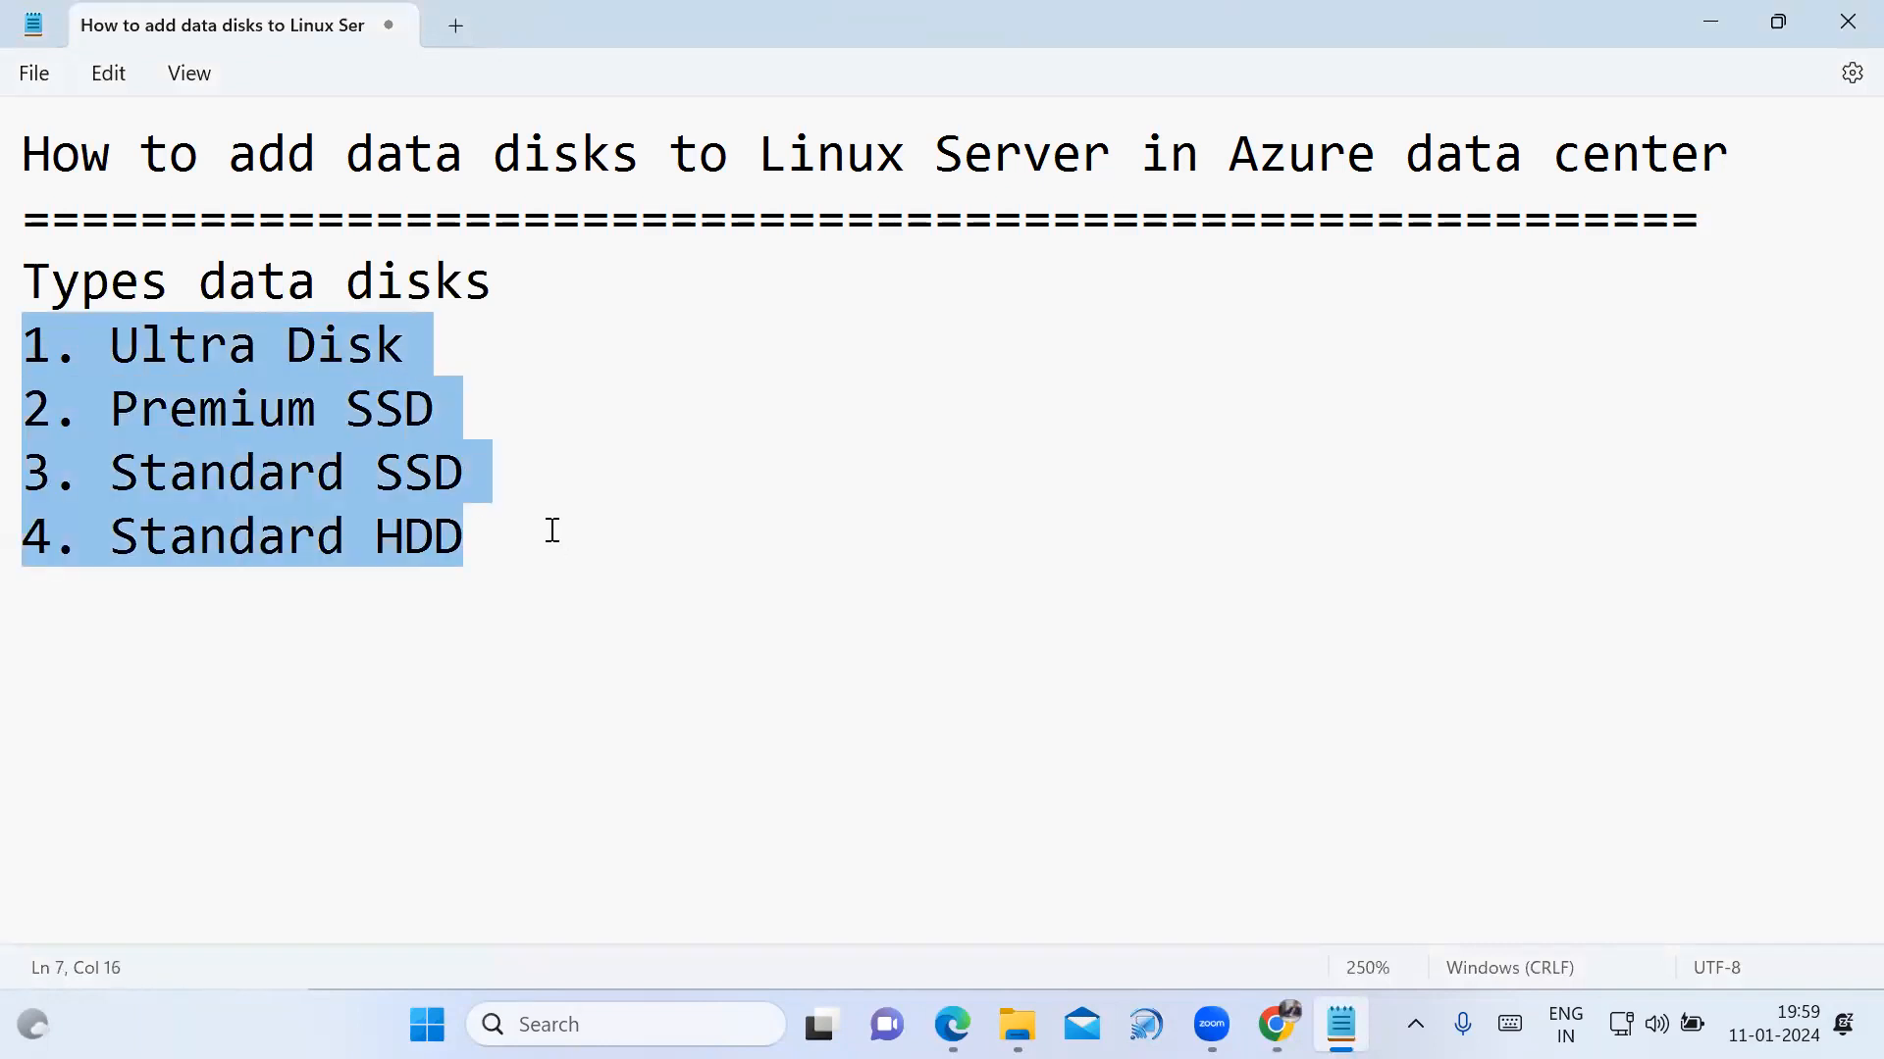
{"action": "left_click", "coordinate": [786, 670]}
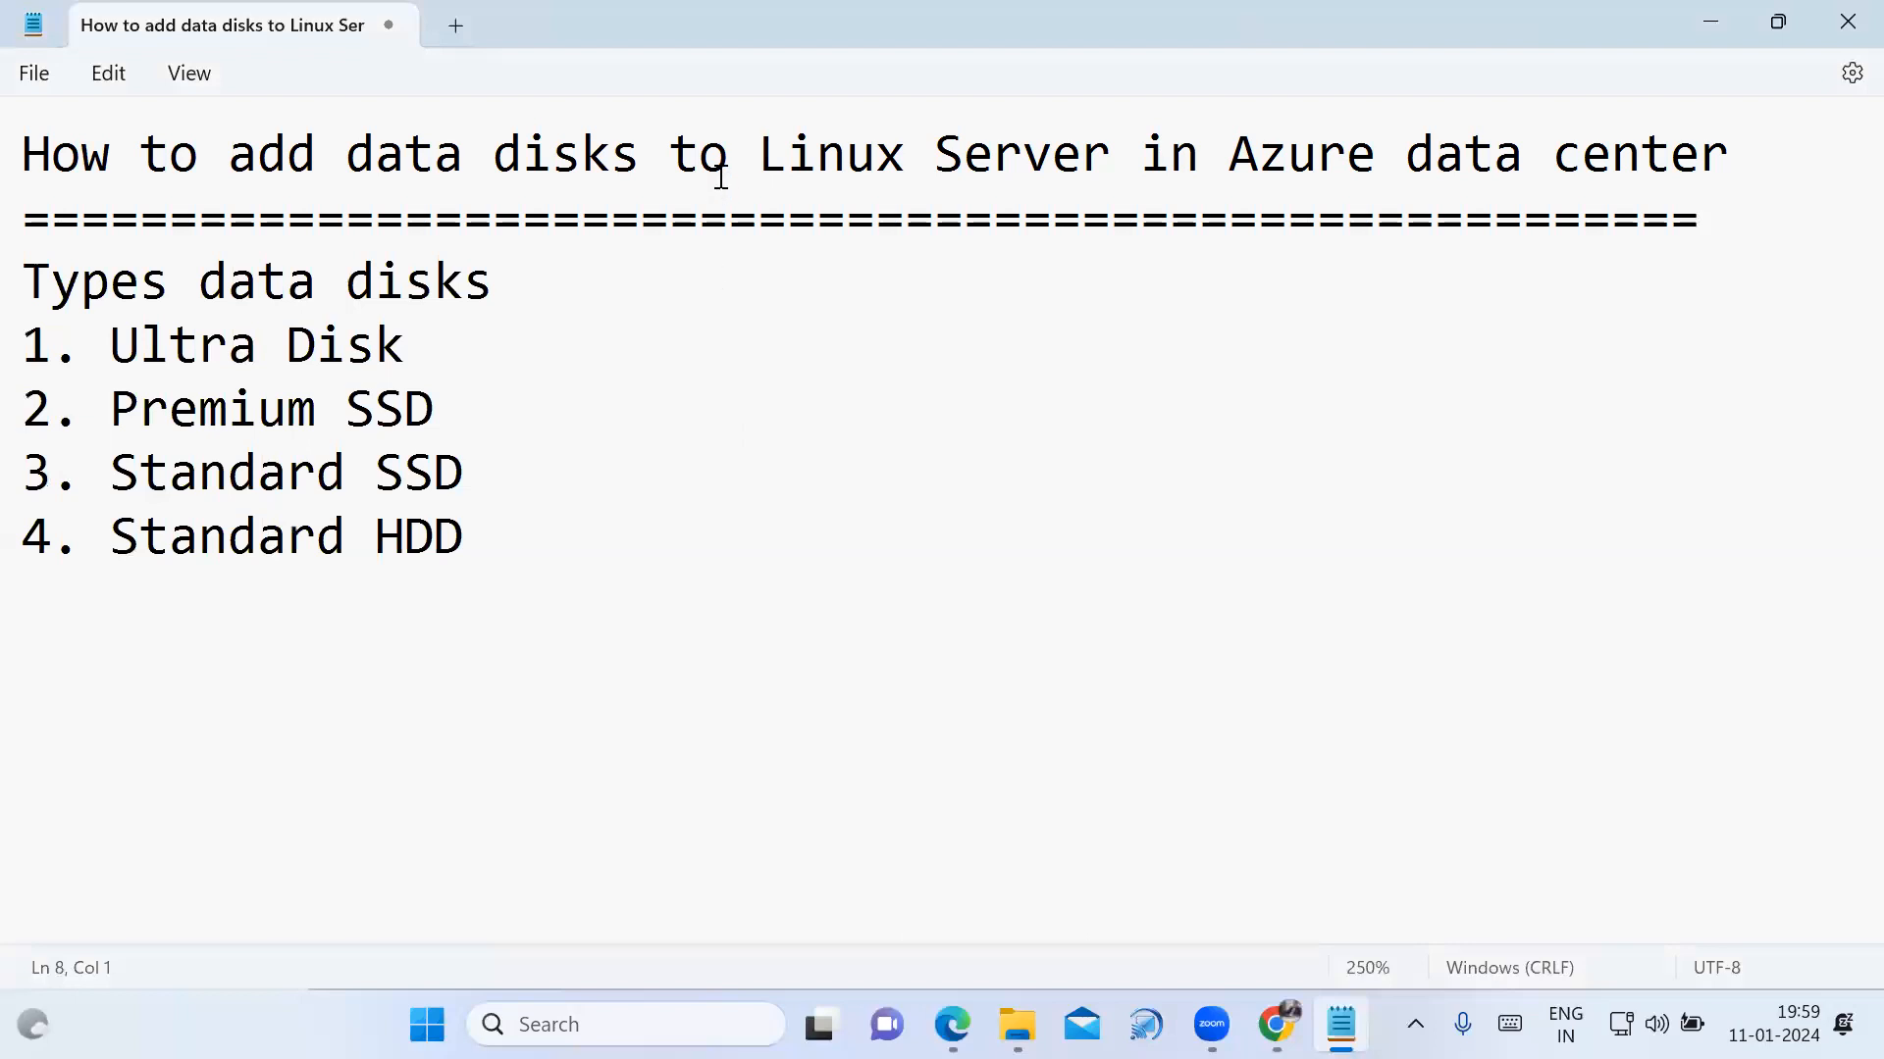
{"action": "mouse_move", "coordinate": [355, 159]}
{"action": "left_mouse_down"}
{"action": "mouse_move", "coordinate": [815, 127]}
{"action": "mouse_move", "coordinate": [1138, 142]}
{"action": "left_mouse_up"}
{"action": "left_click_drag", "start_coordinate": [814, 128], "coordinate": [1703, 99]}
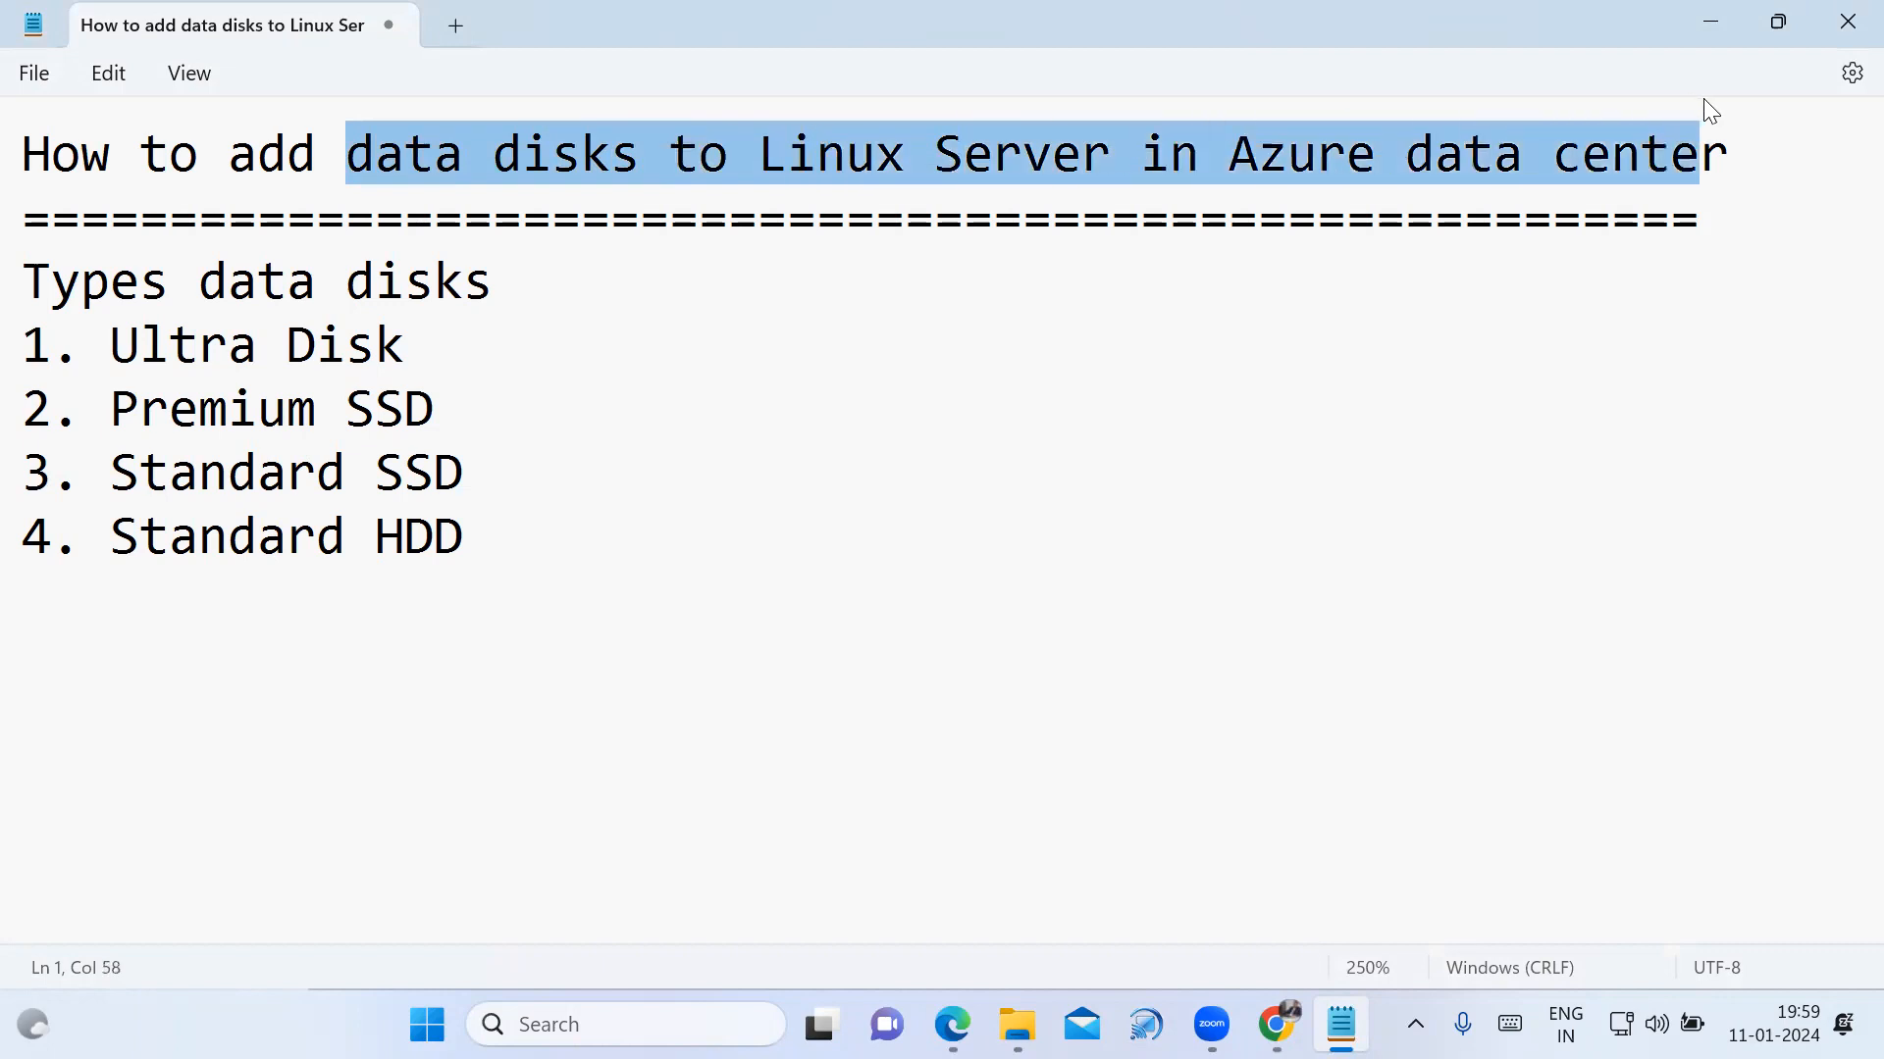
{"action": "left_click", "coordinate": [774, 530]}
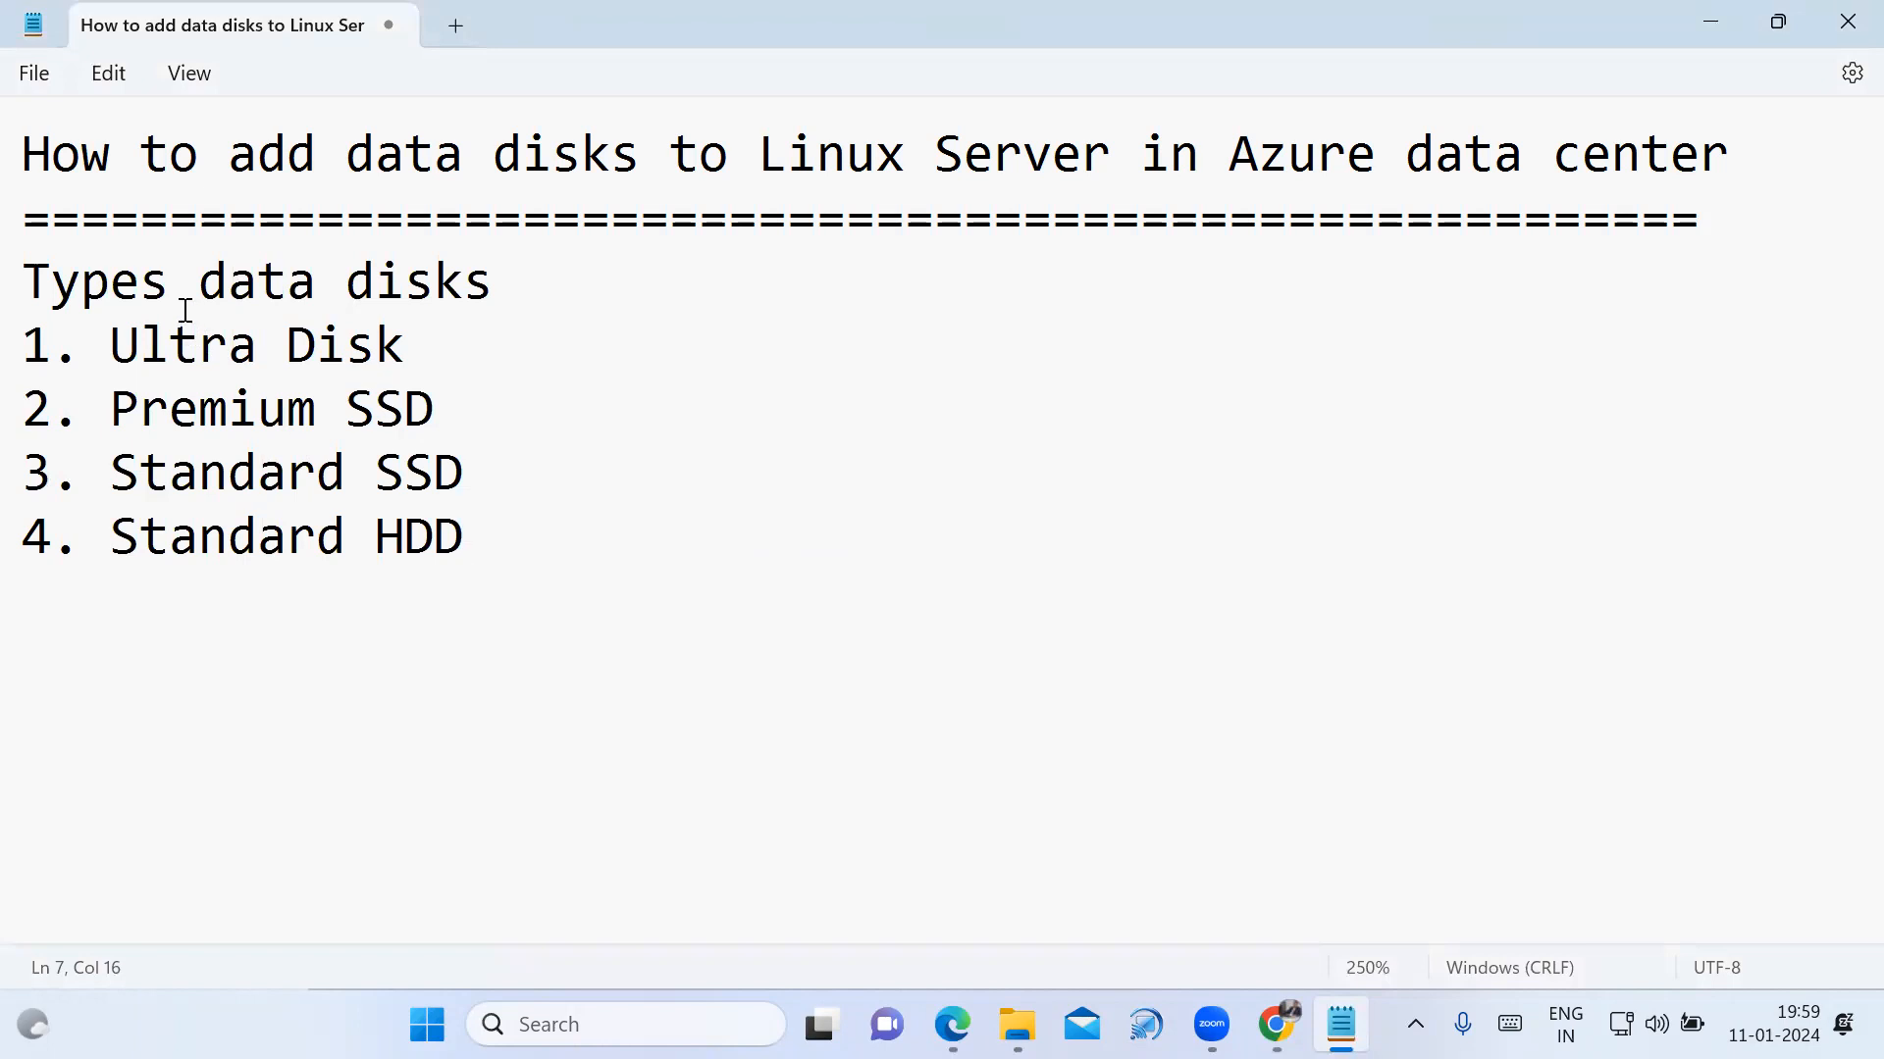
{"action": "left_click_drag", "start_coordinate": [189, 292], "coordinate": [512, 271]}
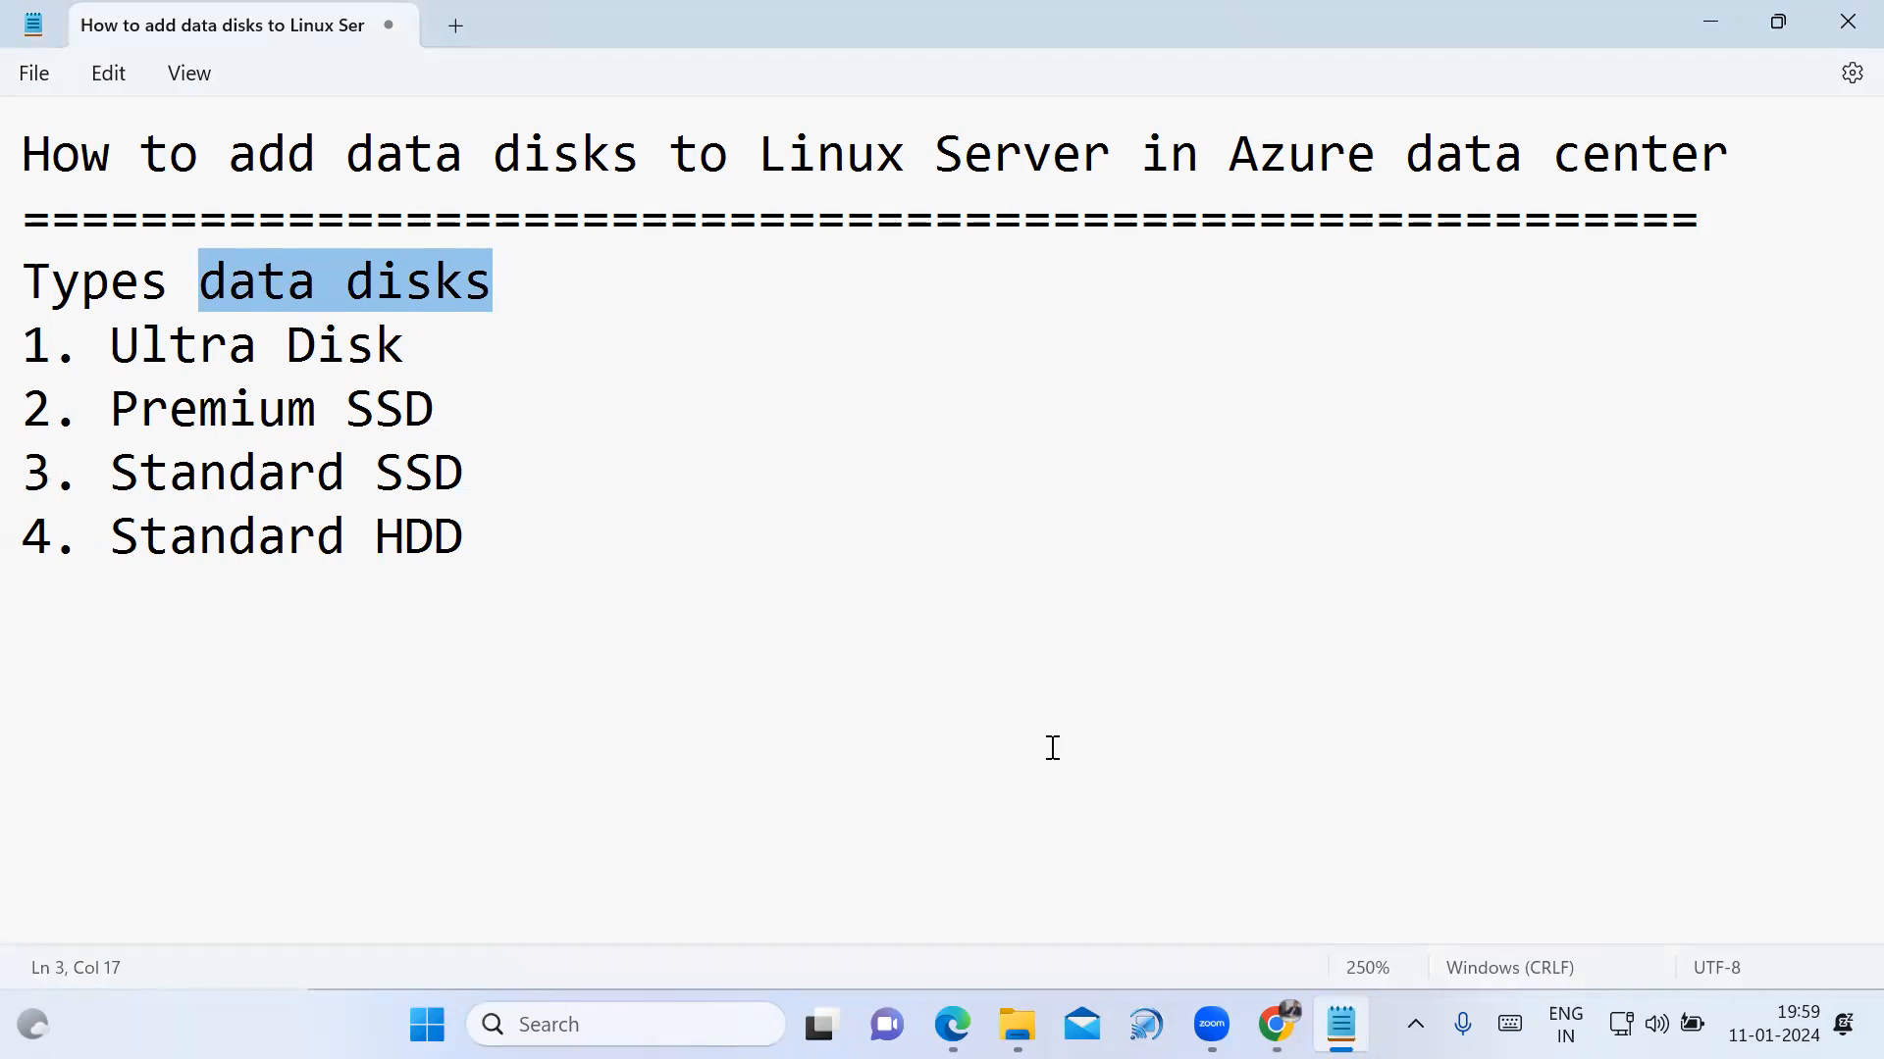
Switch to Chrome and start creating a new Azure virtual machine from the Virtual machines page.
{"action": "left_click", "coordinate": [1274, 1022]}
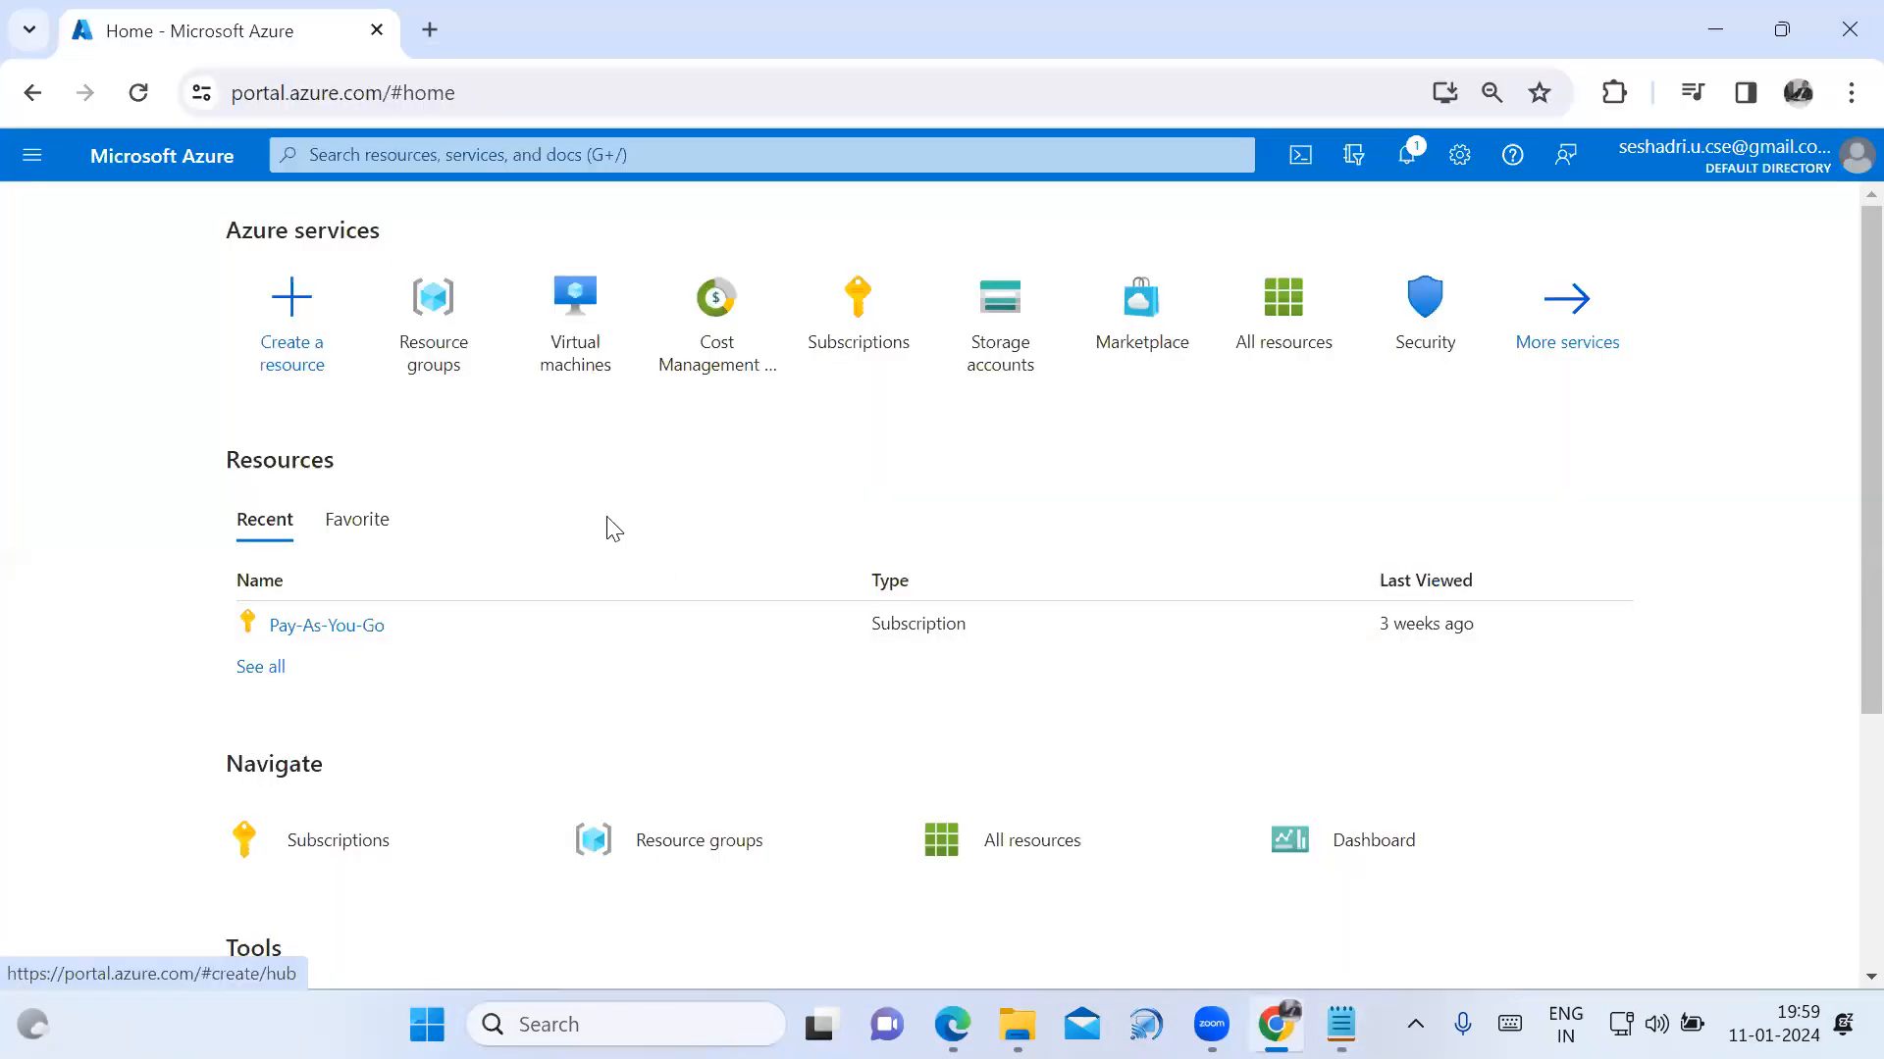
{"action": "mouse_move", "coordinate": [433, 345]}
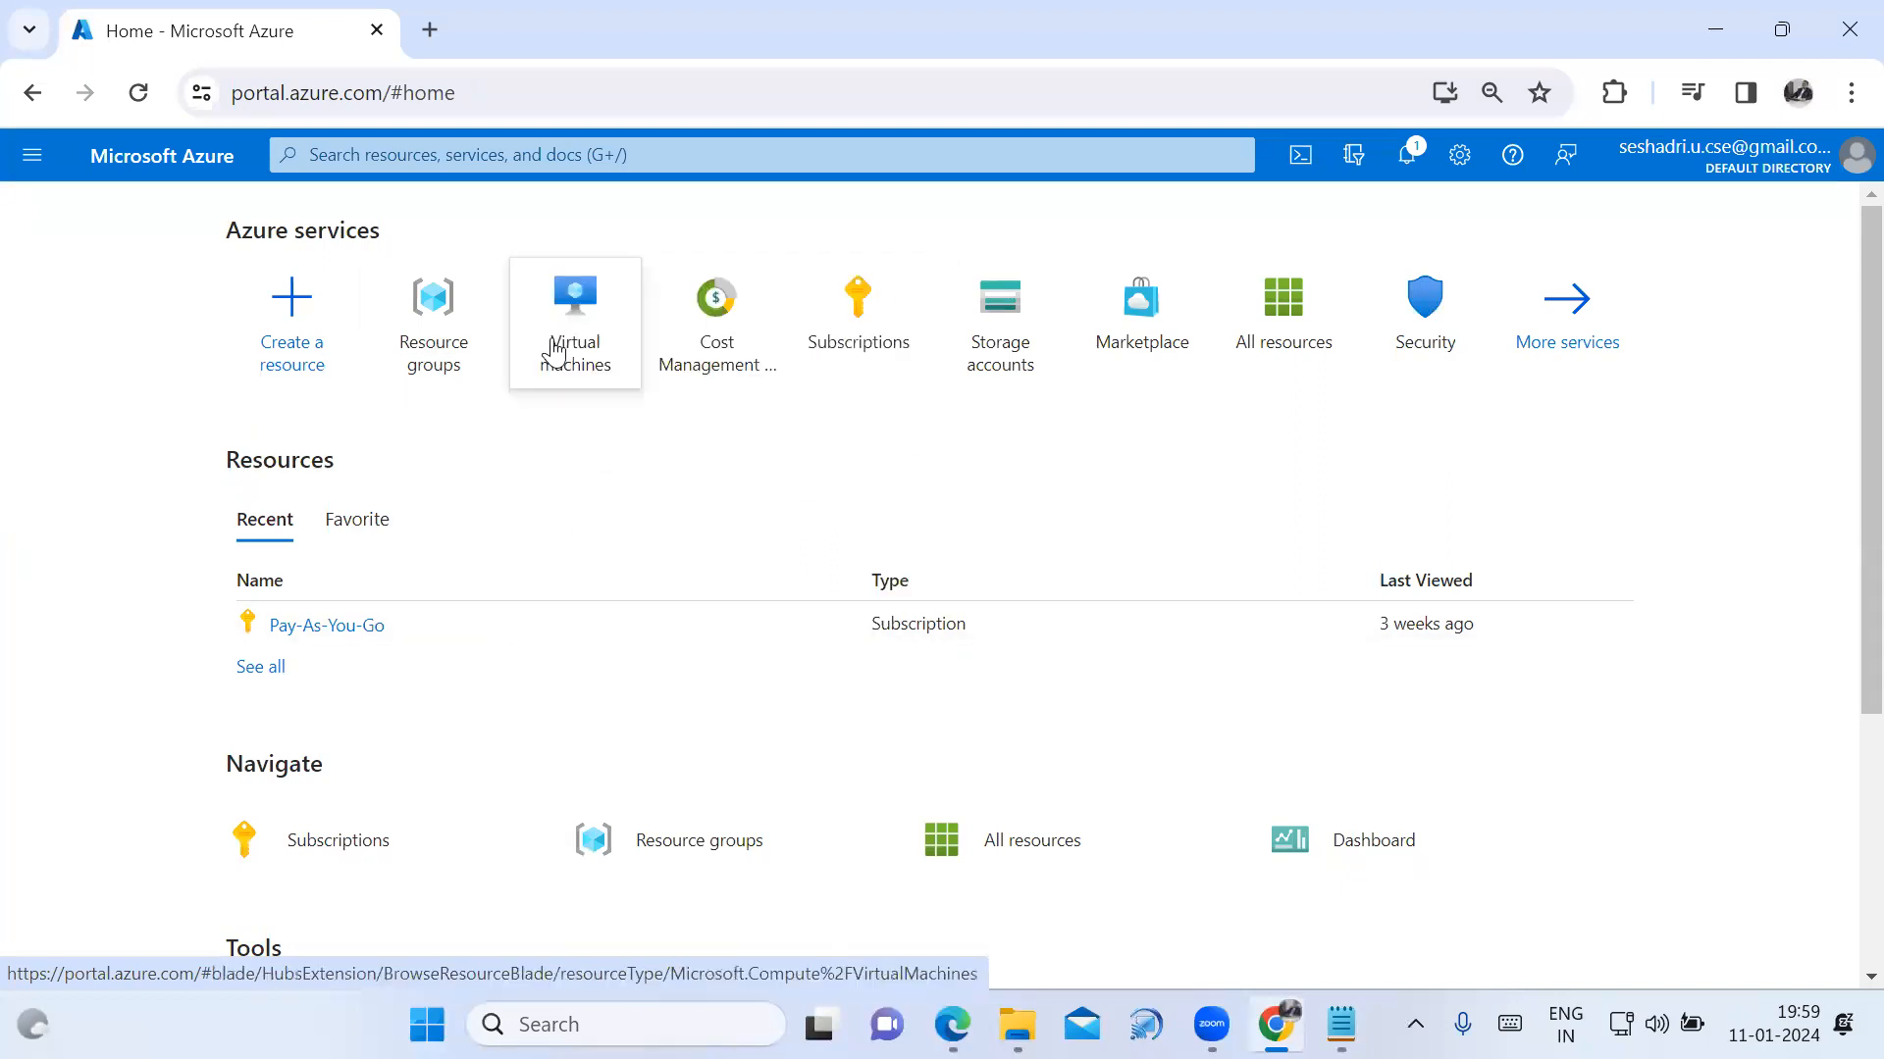
{"action": "left_click", "coordinate": [557, 338]}
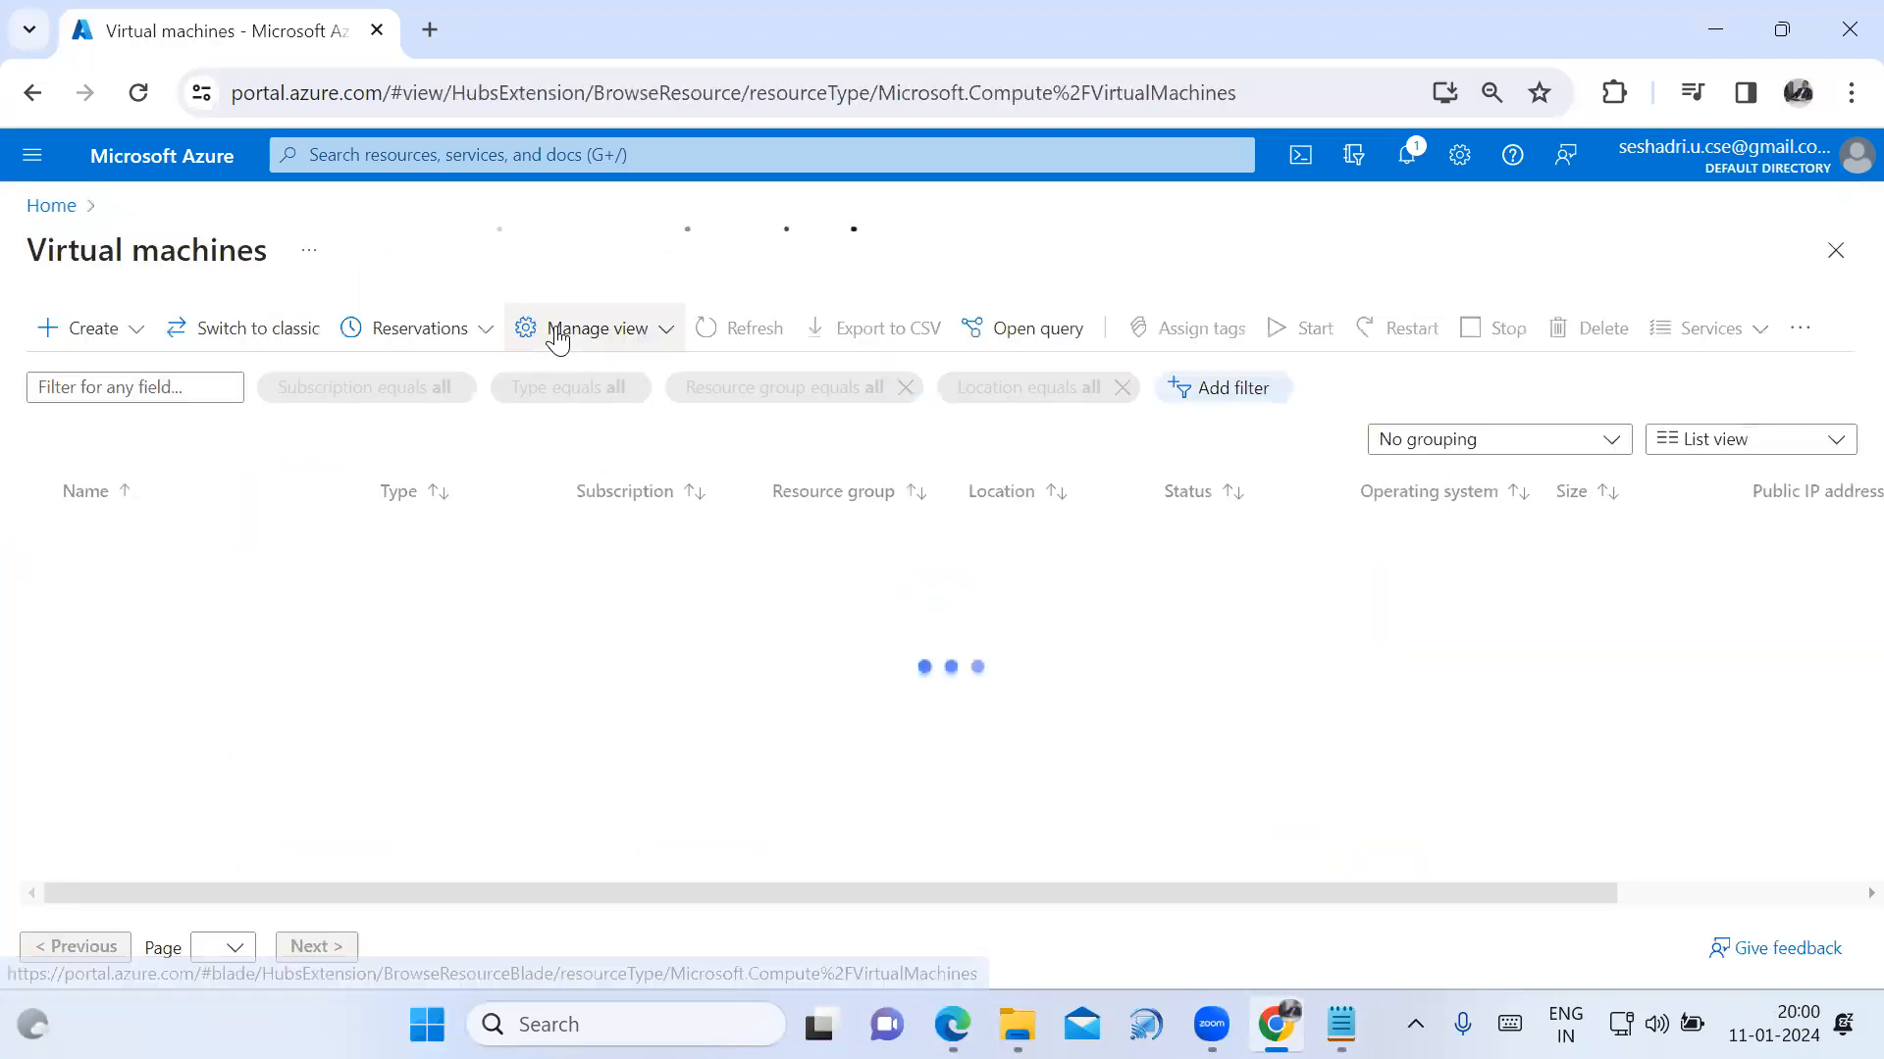
{"action": "left_click", "coordinate": [103, 331]}
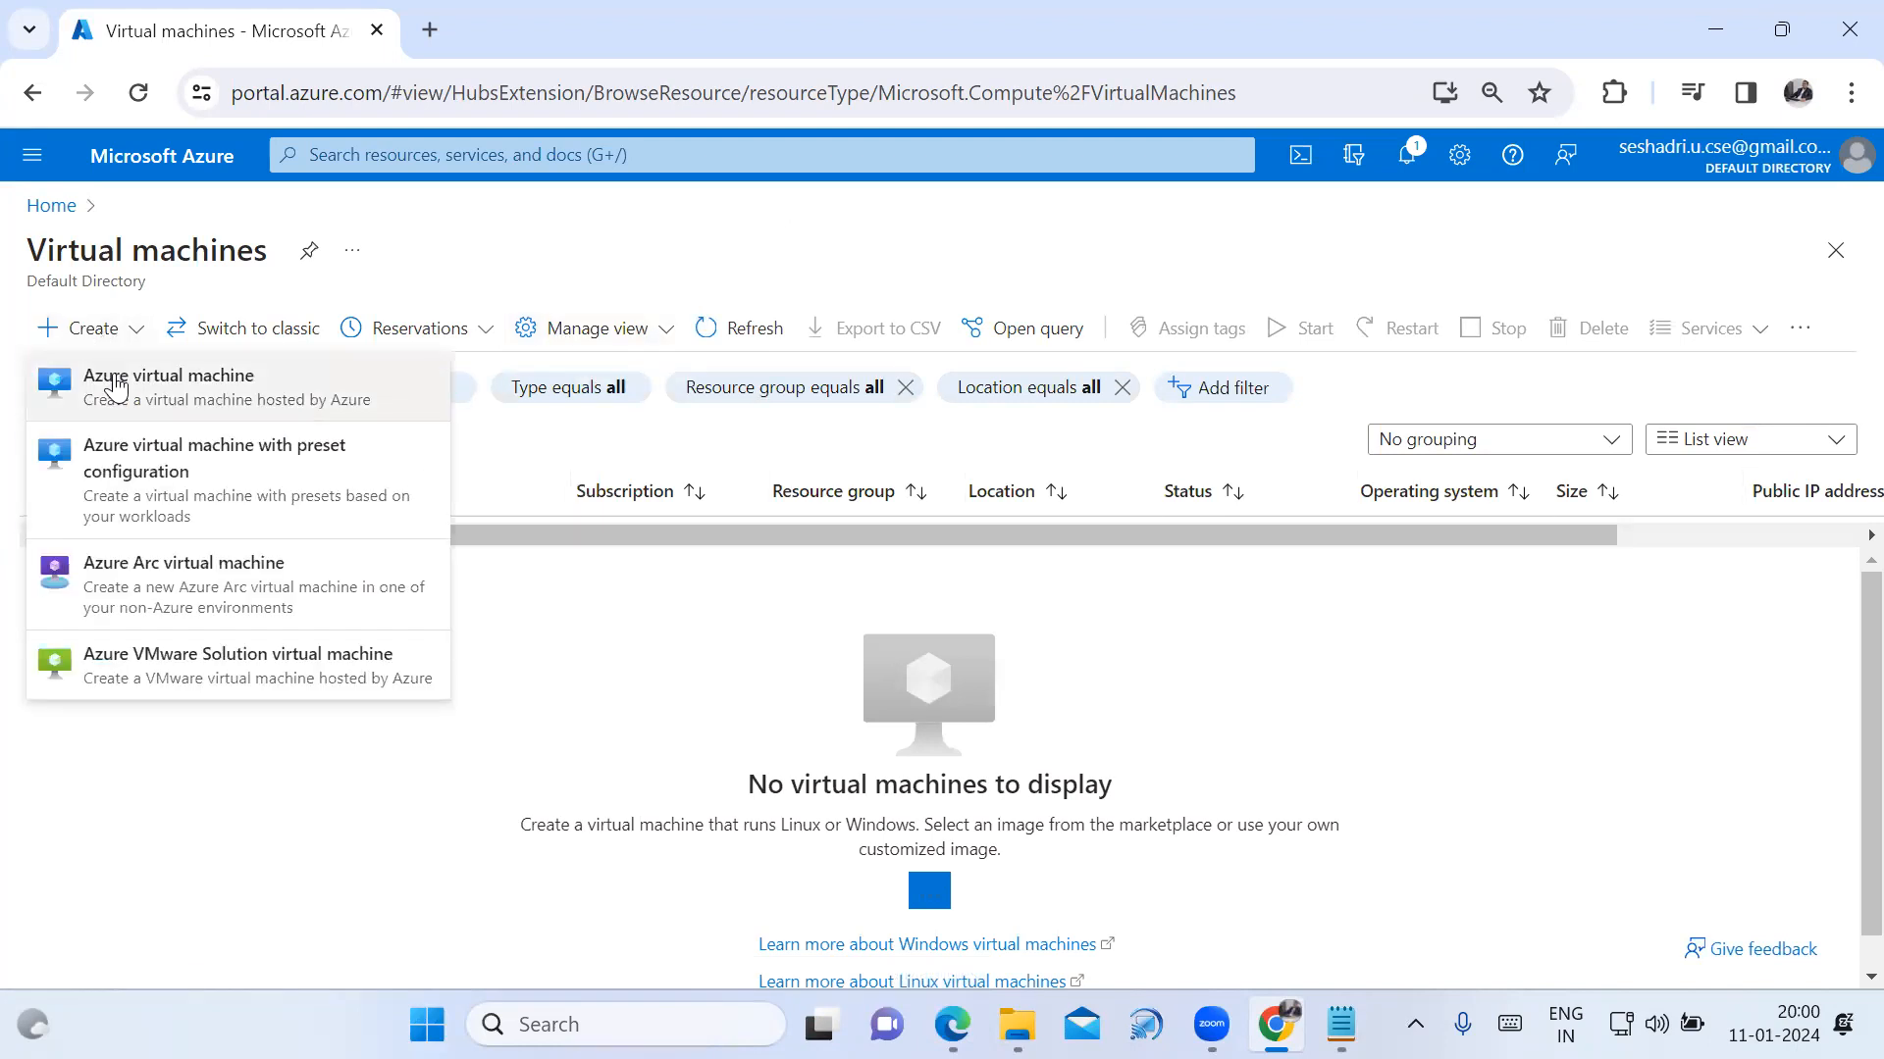
{"action": "left_click", "coordinate": [116, 383]}
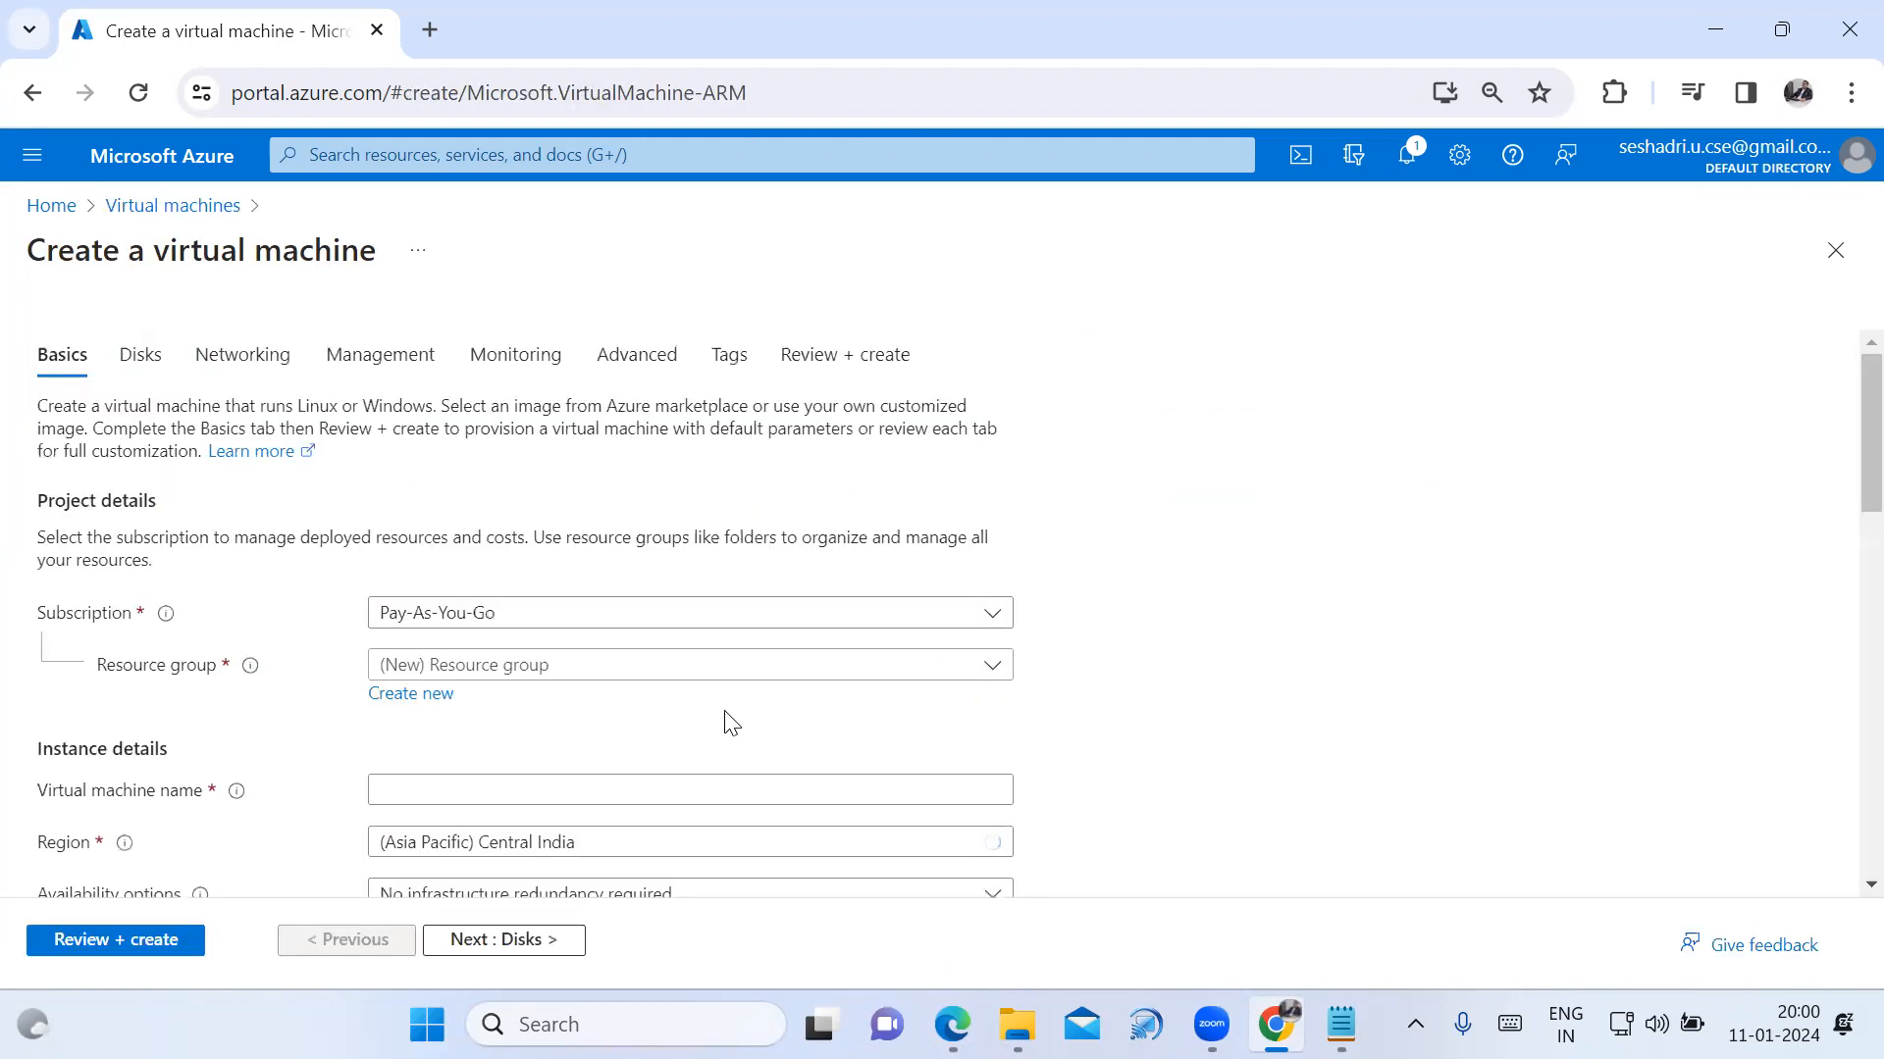
Assign the virtual machine to the existing resource group US-102 and name it Linux1.
{"action": "scroll", "coordinate": [992, 601], "scroll_direction": "down", "scroll_amount": 1}
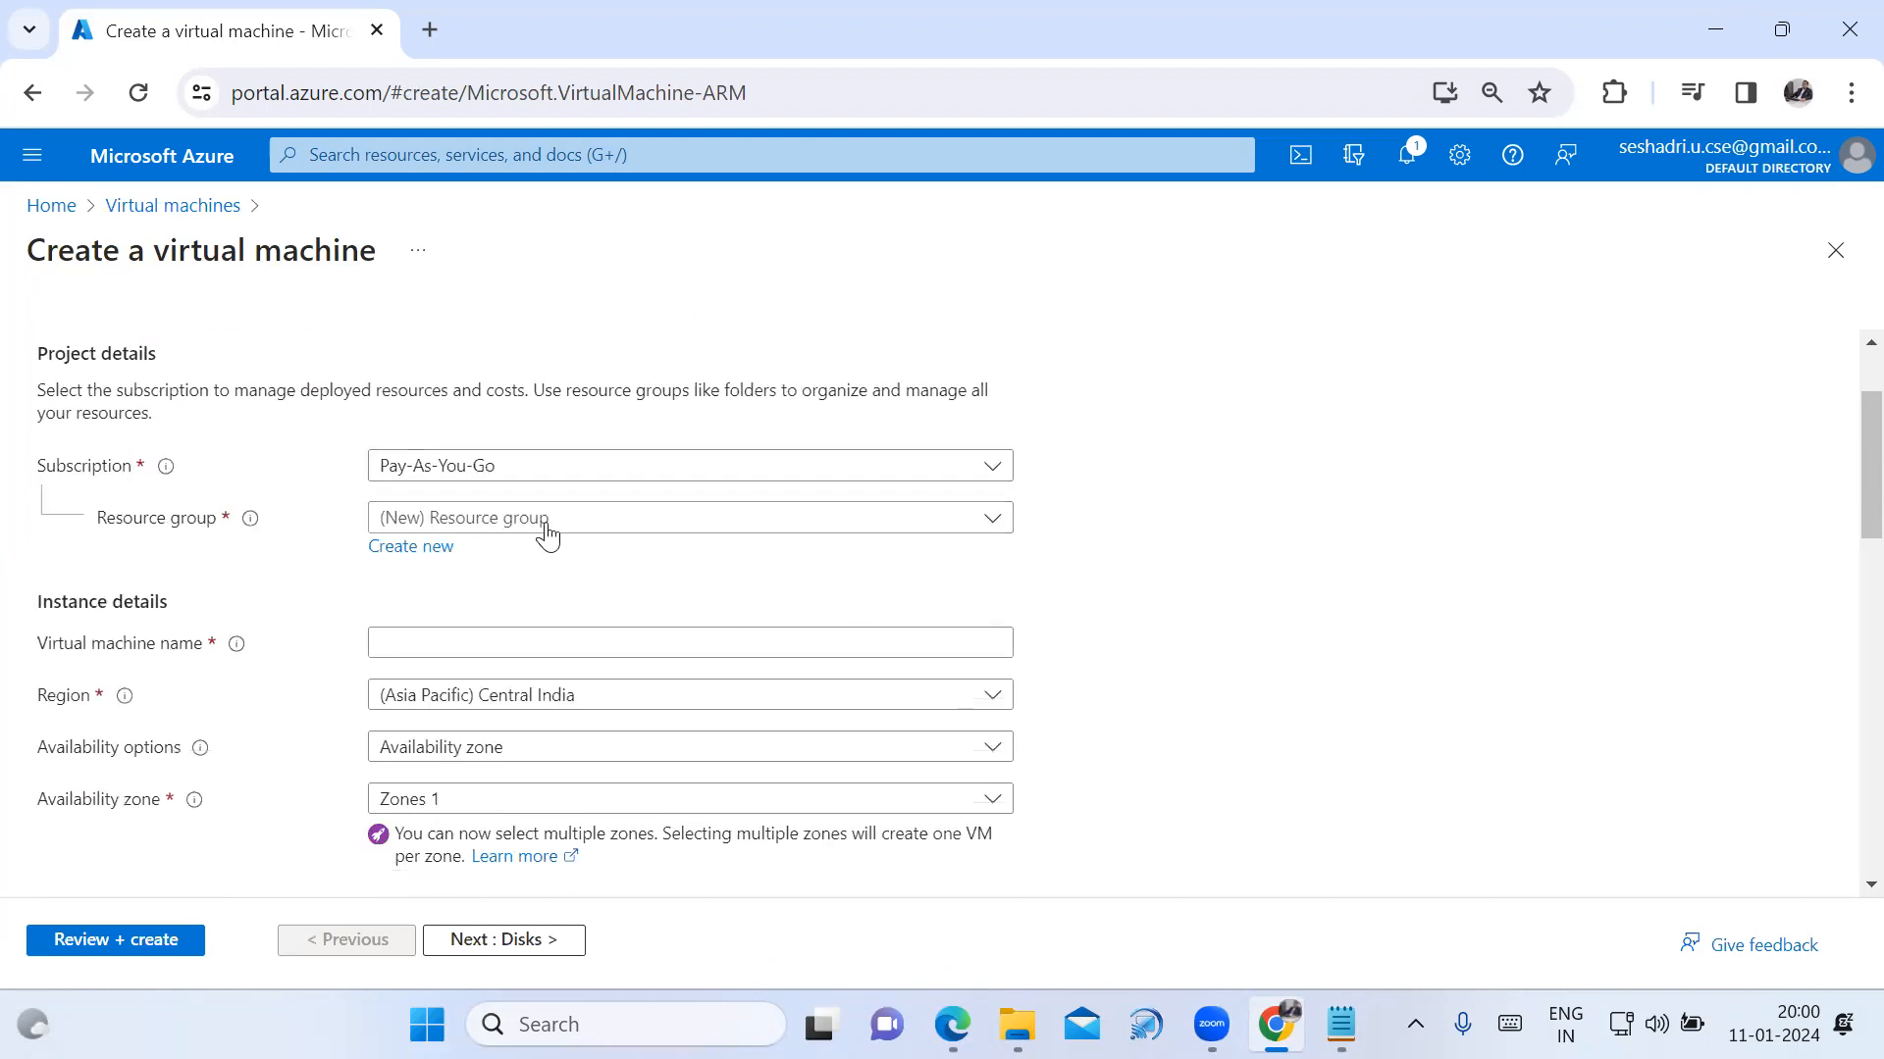
{"action": "left_click", "coordinate": [976, 530]}
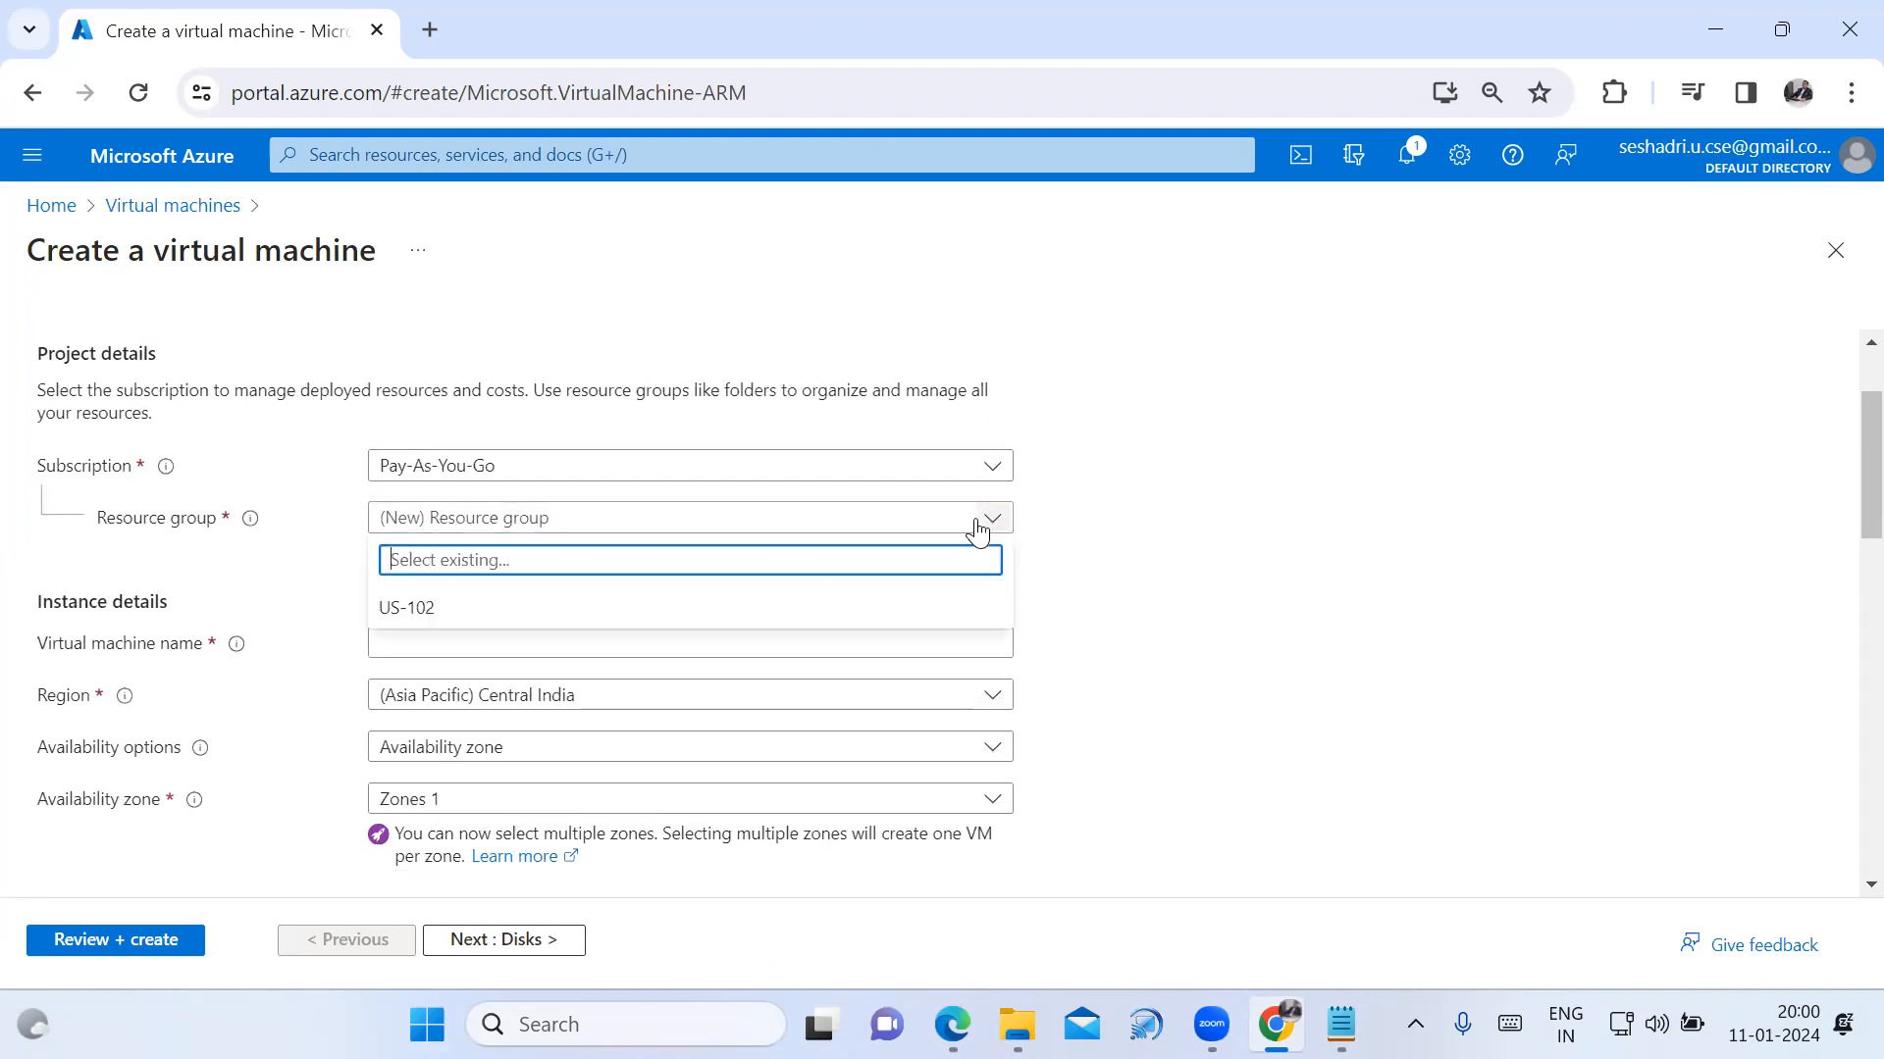
{"action": "left_click", "coordinate": [661, 610]}
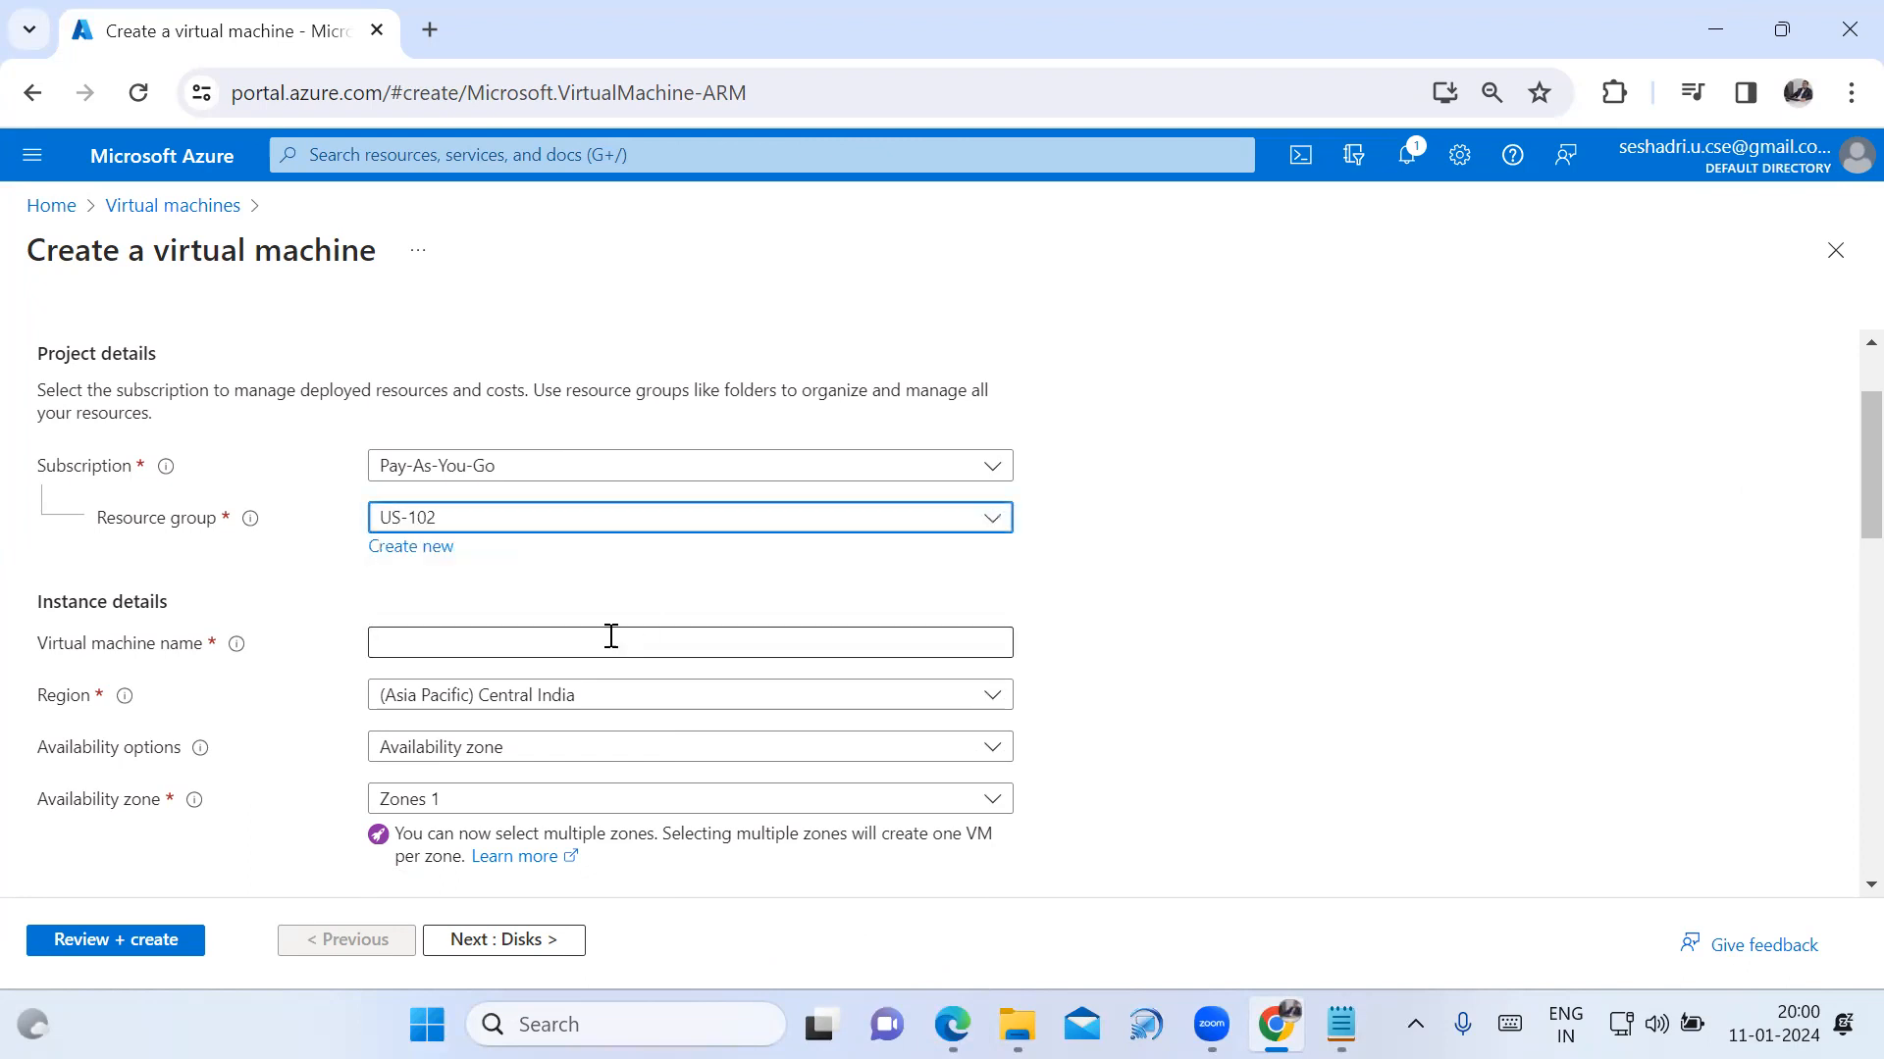
{"action": "scroll", "coordinate": [609, 633], "scroll_direction": "down", "scroll_amount": 1}
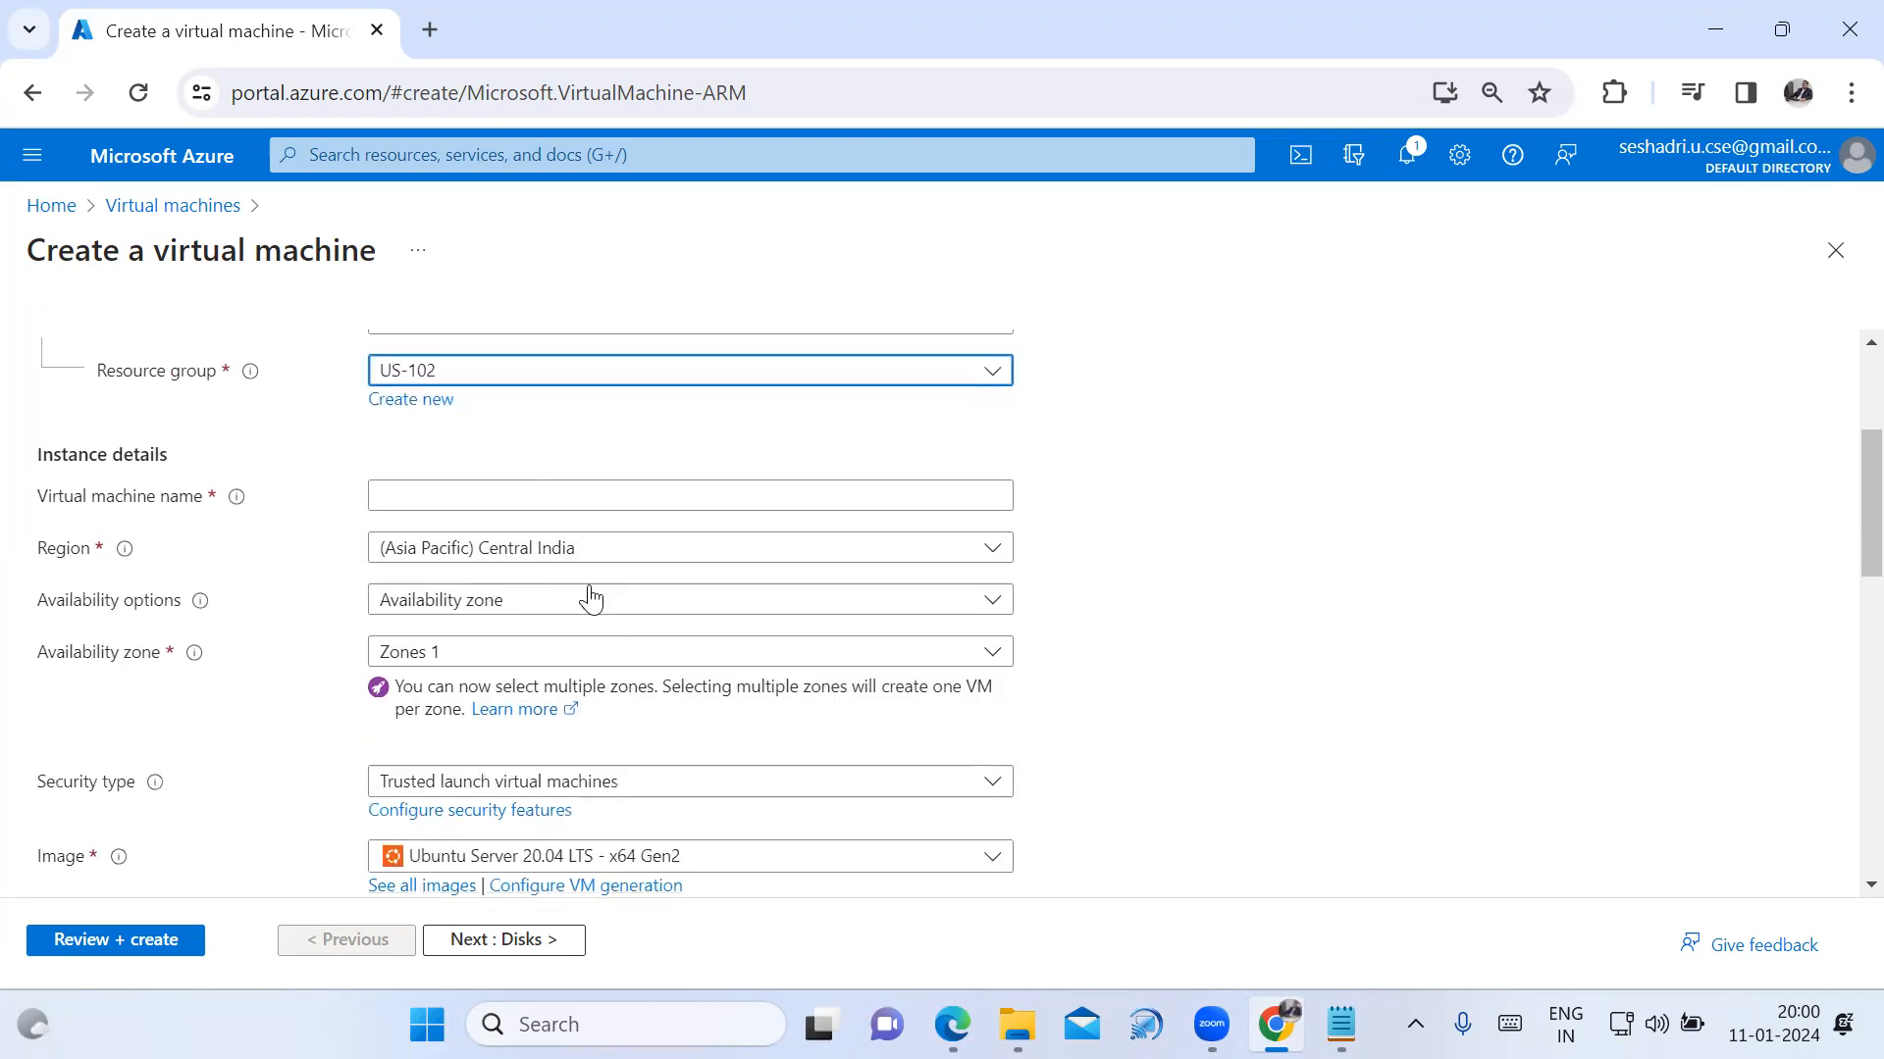
{"action": "left_click", "coordinate": [559, 497]}
{"action": "type", "text": "Li"}
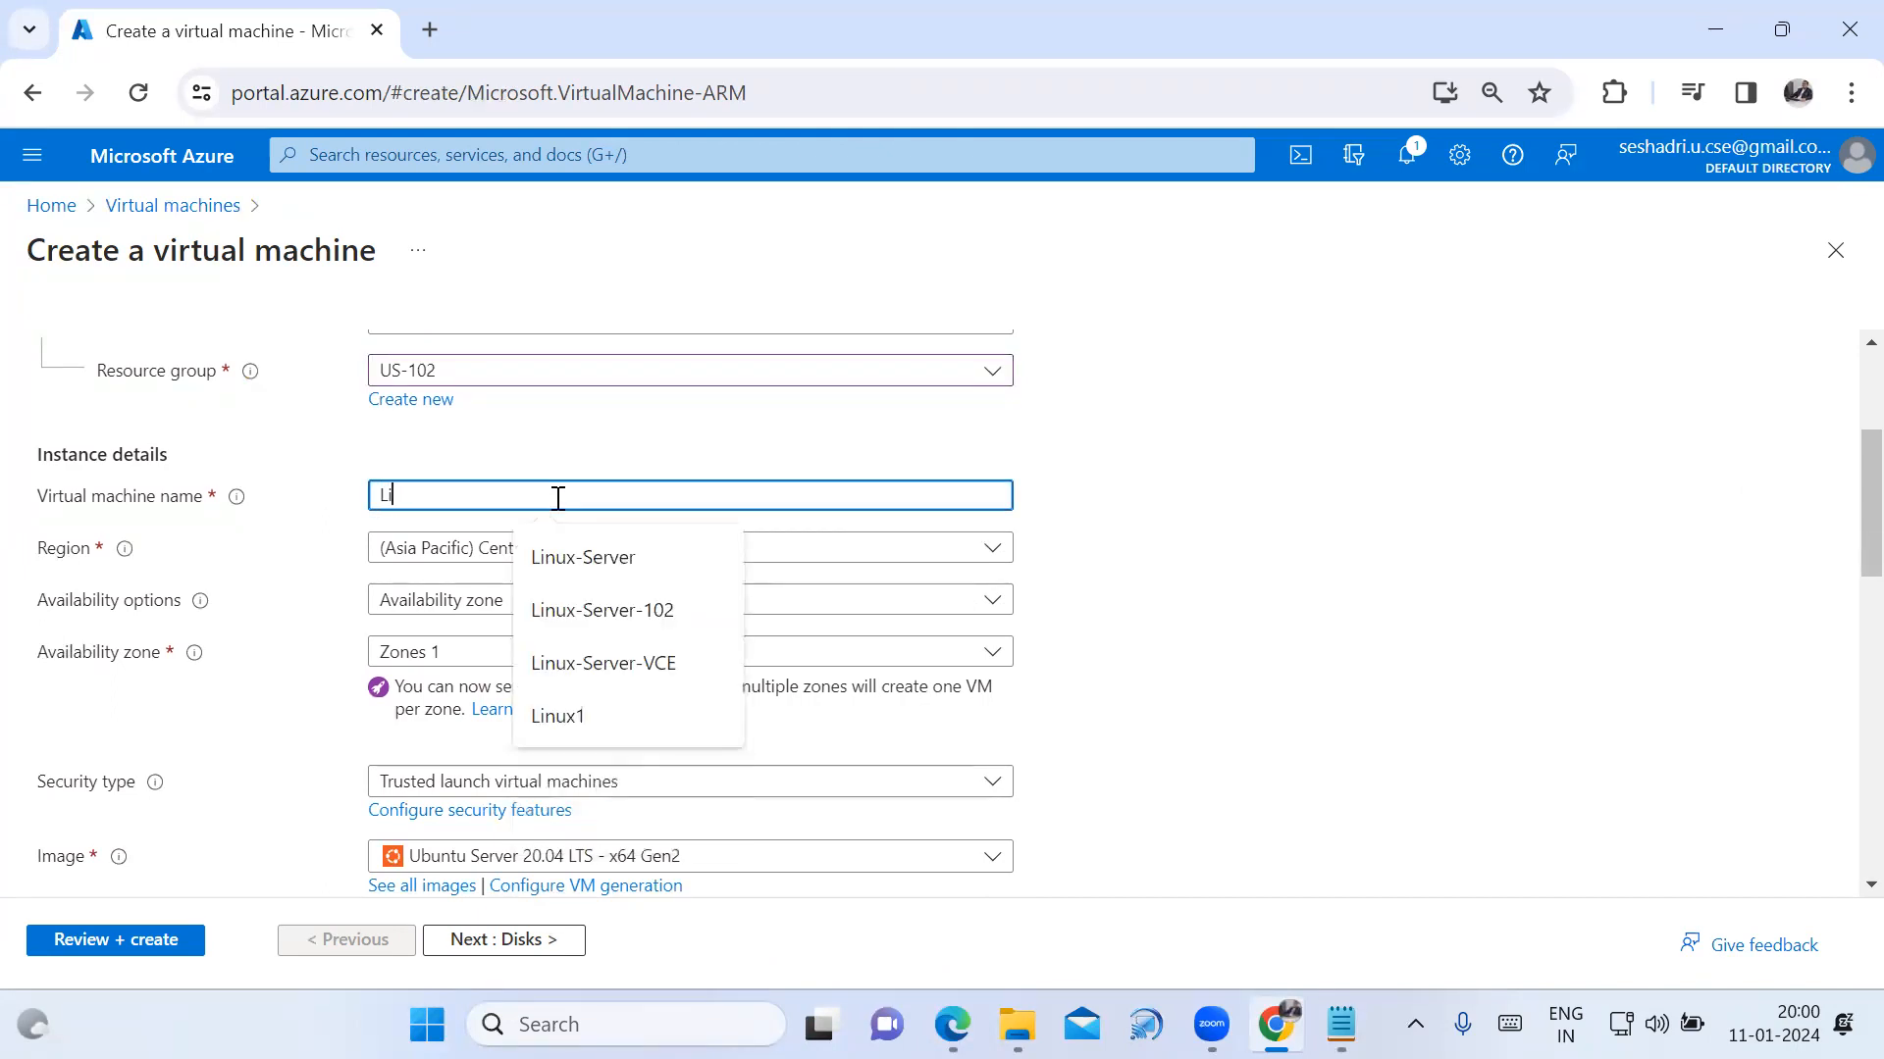
{"action": "type", "text": "nux1"}
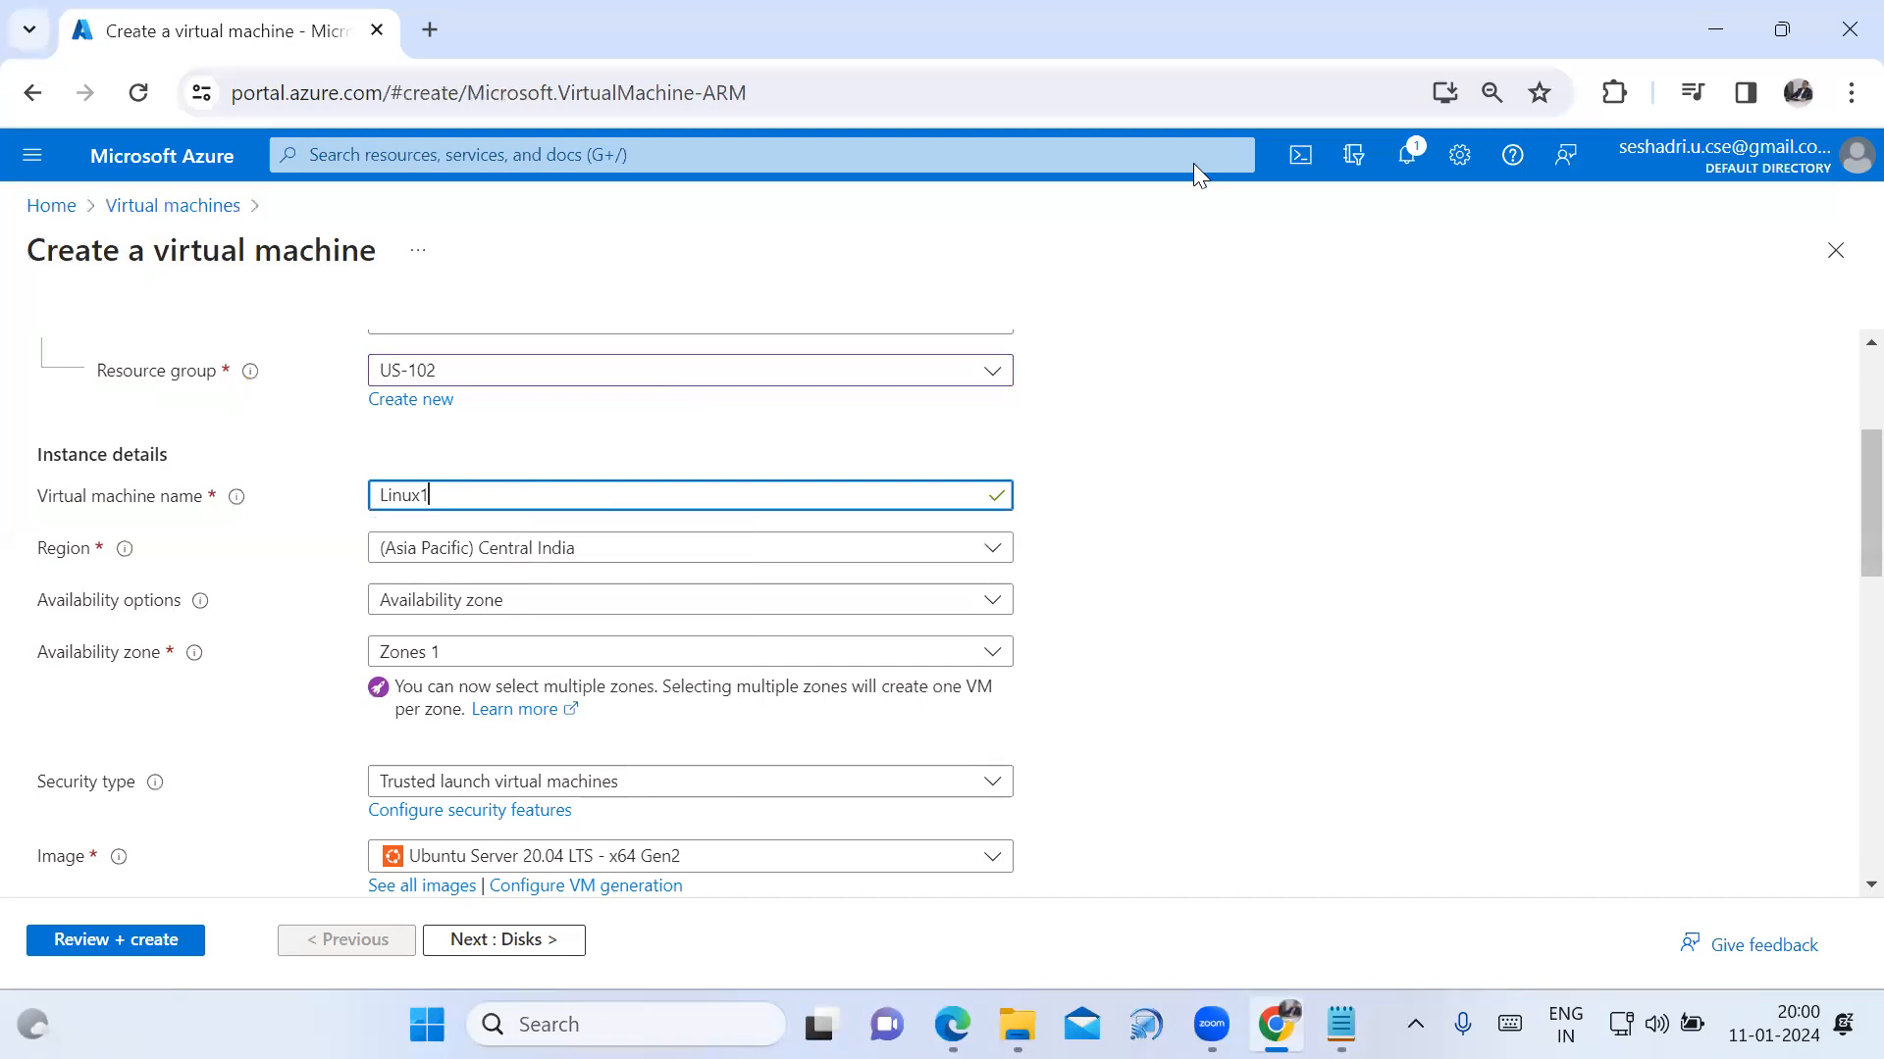
{"action": "left_click", "coordinate": [1568, 484]}
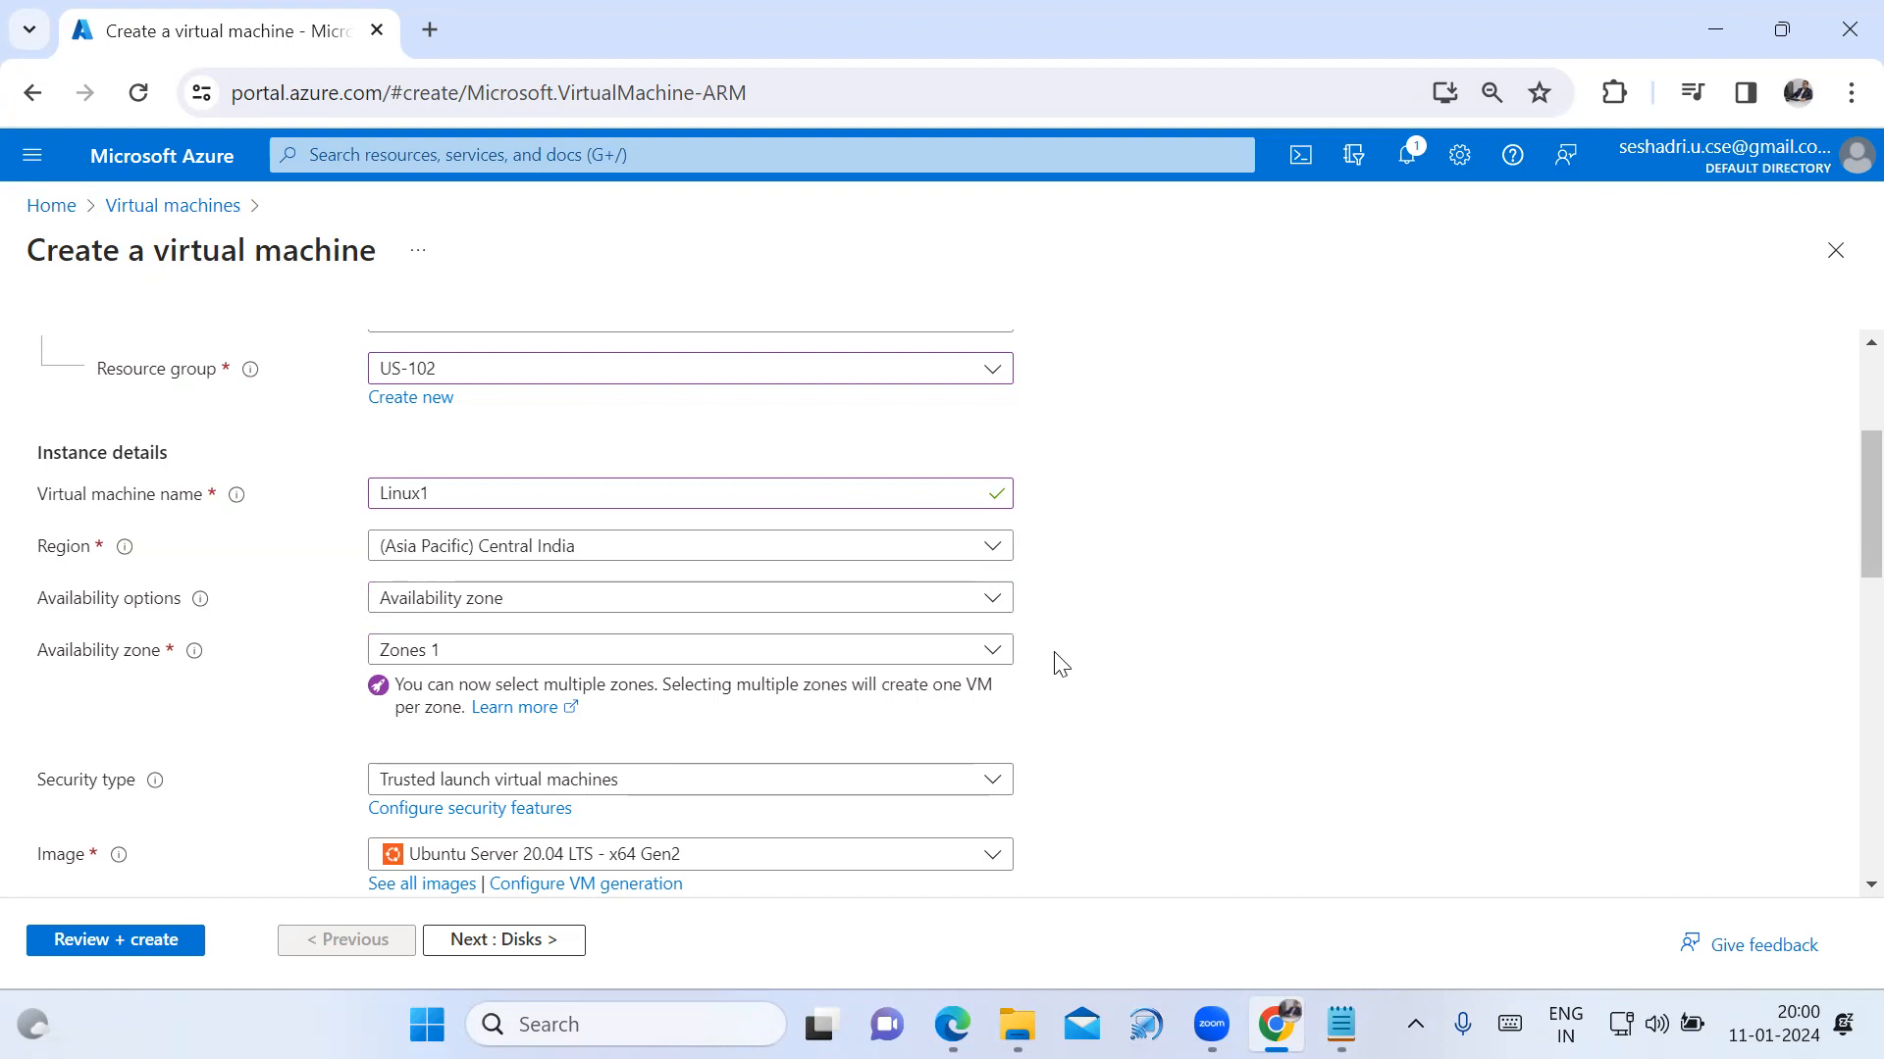
Set the administrator account's authentication type to Password and enter the administrator username, adding an extra "s" within it.
{"action": "scroll", "coordinate": [1040, 675], "scroll_direction": "down", "scroll_amount": 1}
{"action": "scroll", "coordinate": [814, 726], "scroll_direction": "down", "scroll_amount": 3}
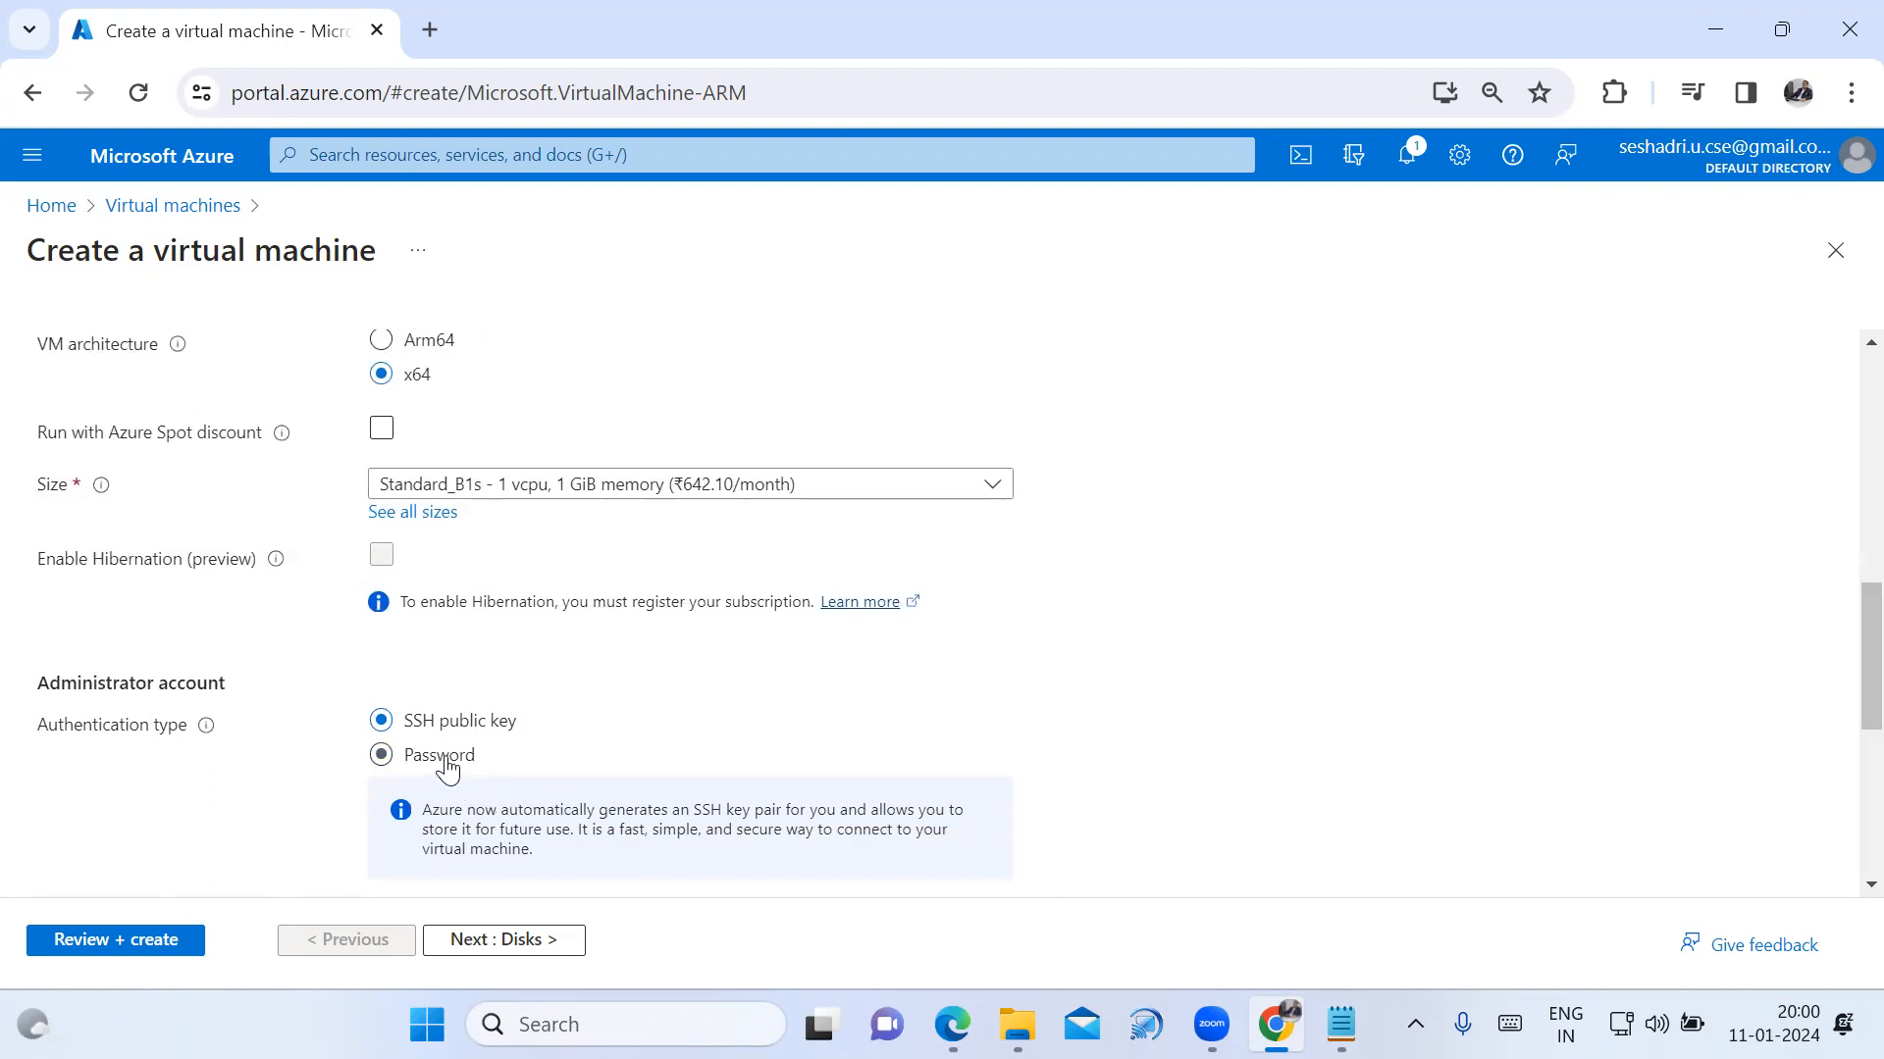
{"action": "left_click", "coordinate": [382, 754]}
{"action": "scroll", "coordinate": [1068, 640], "scroll_direction": "down", "scroll_amount": 2}
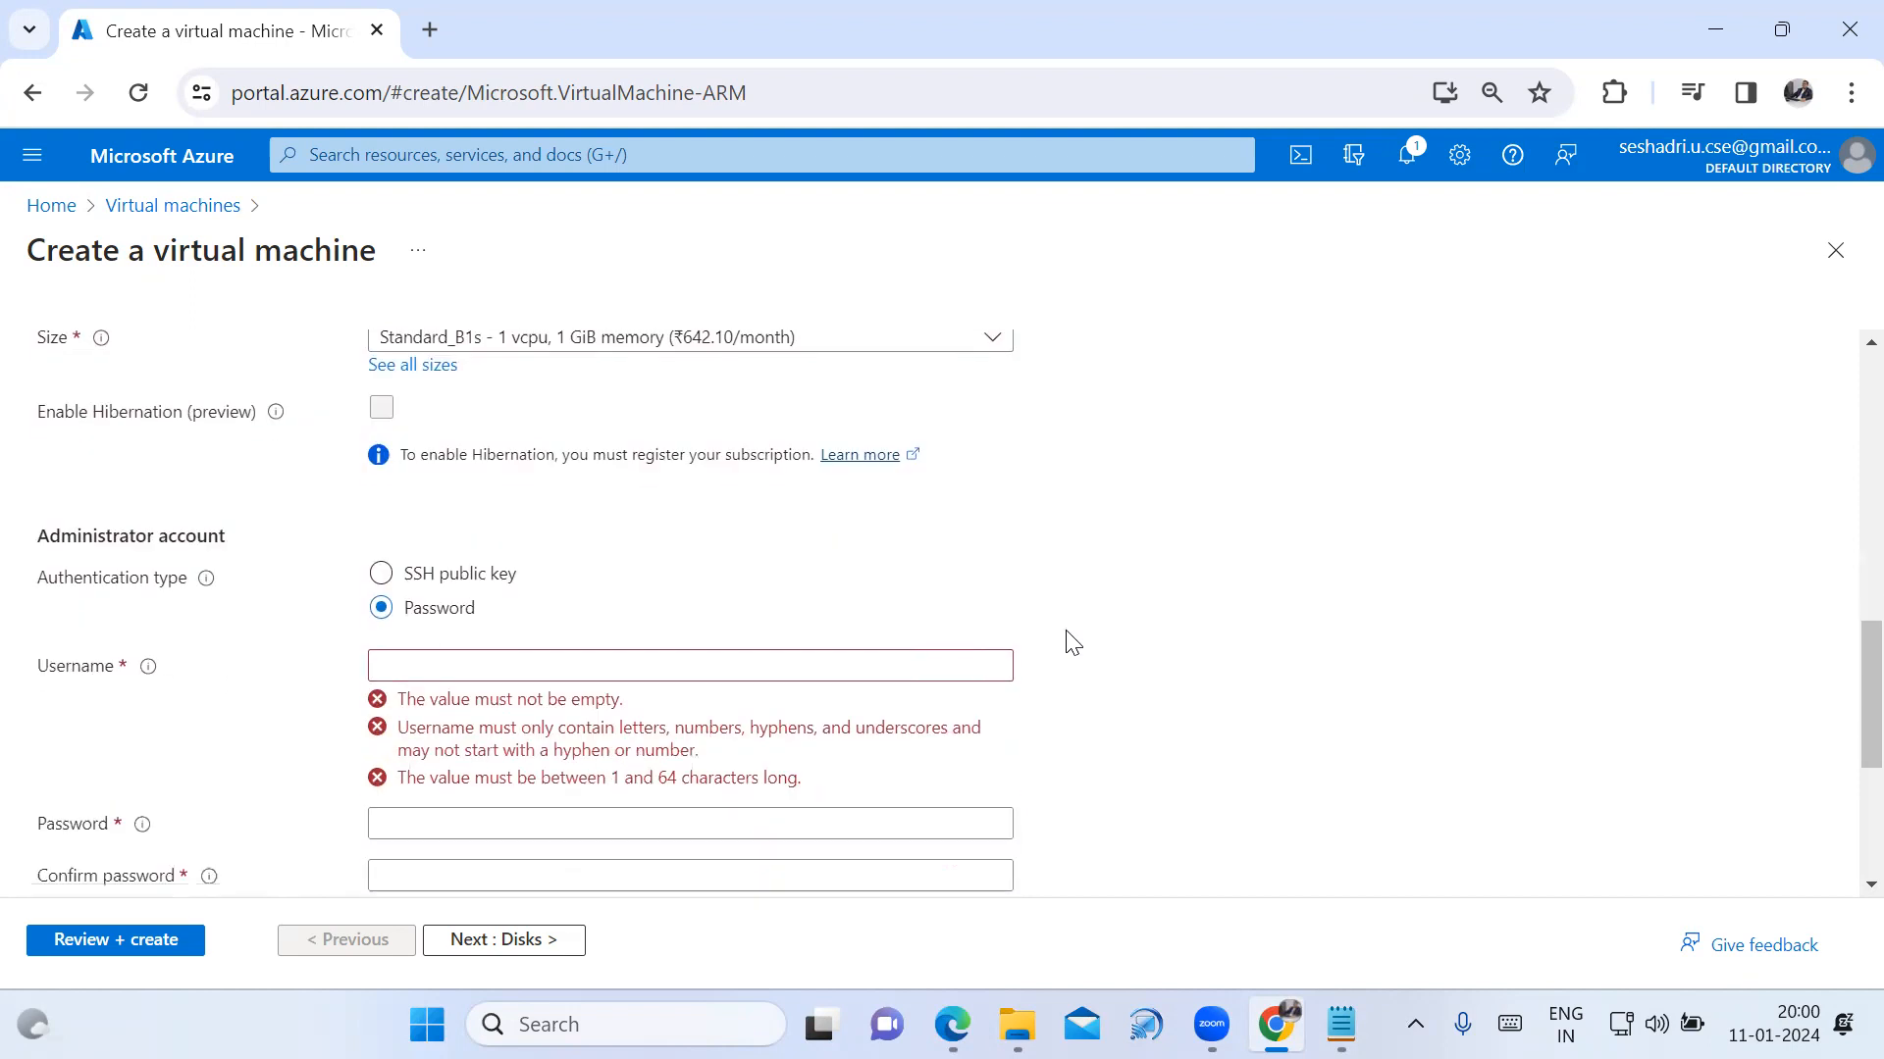
{"action": "left_click", "coordinate": [864, 666]}
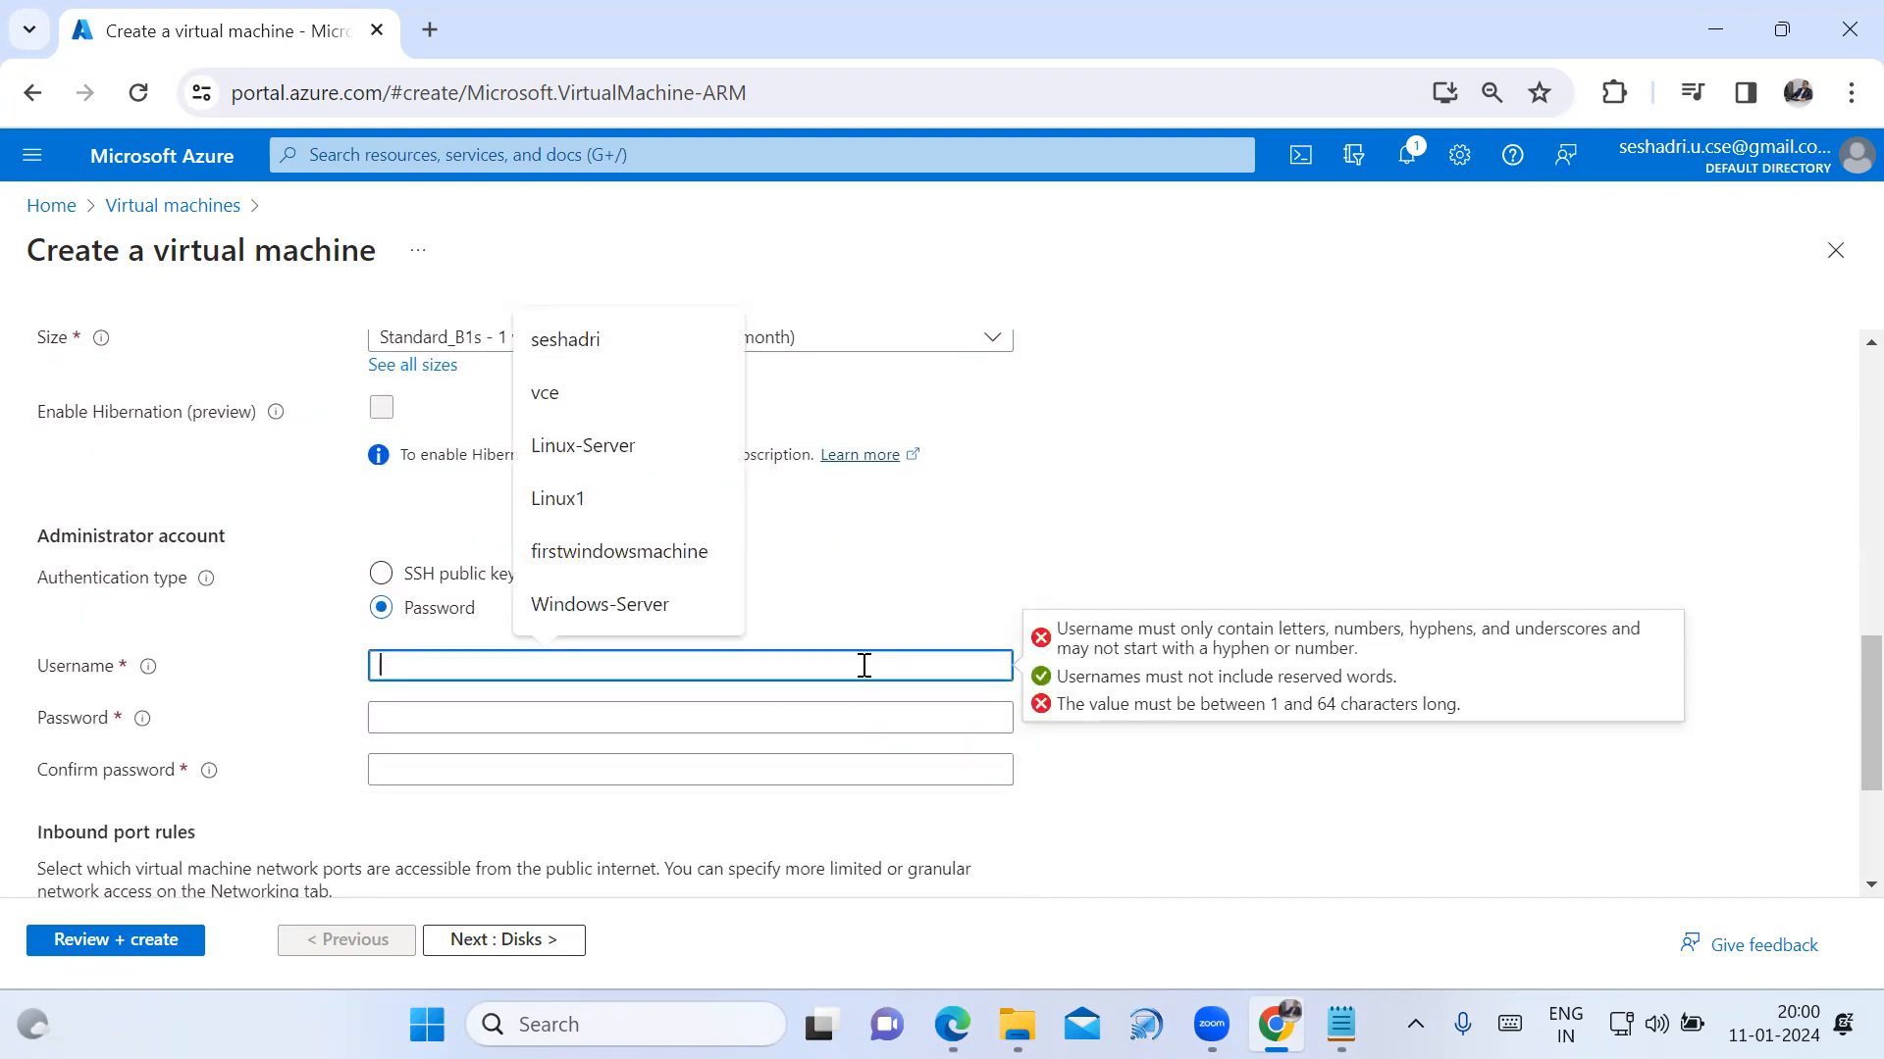
{"action": "type", "text": "seshadri"}
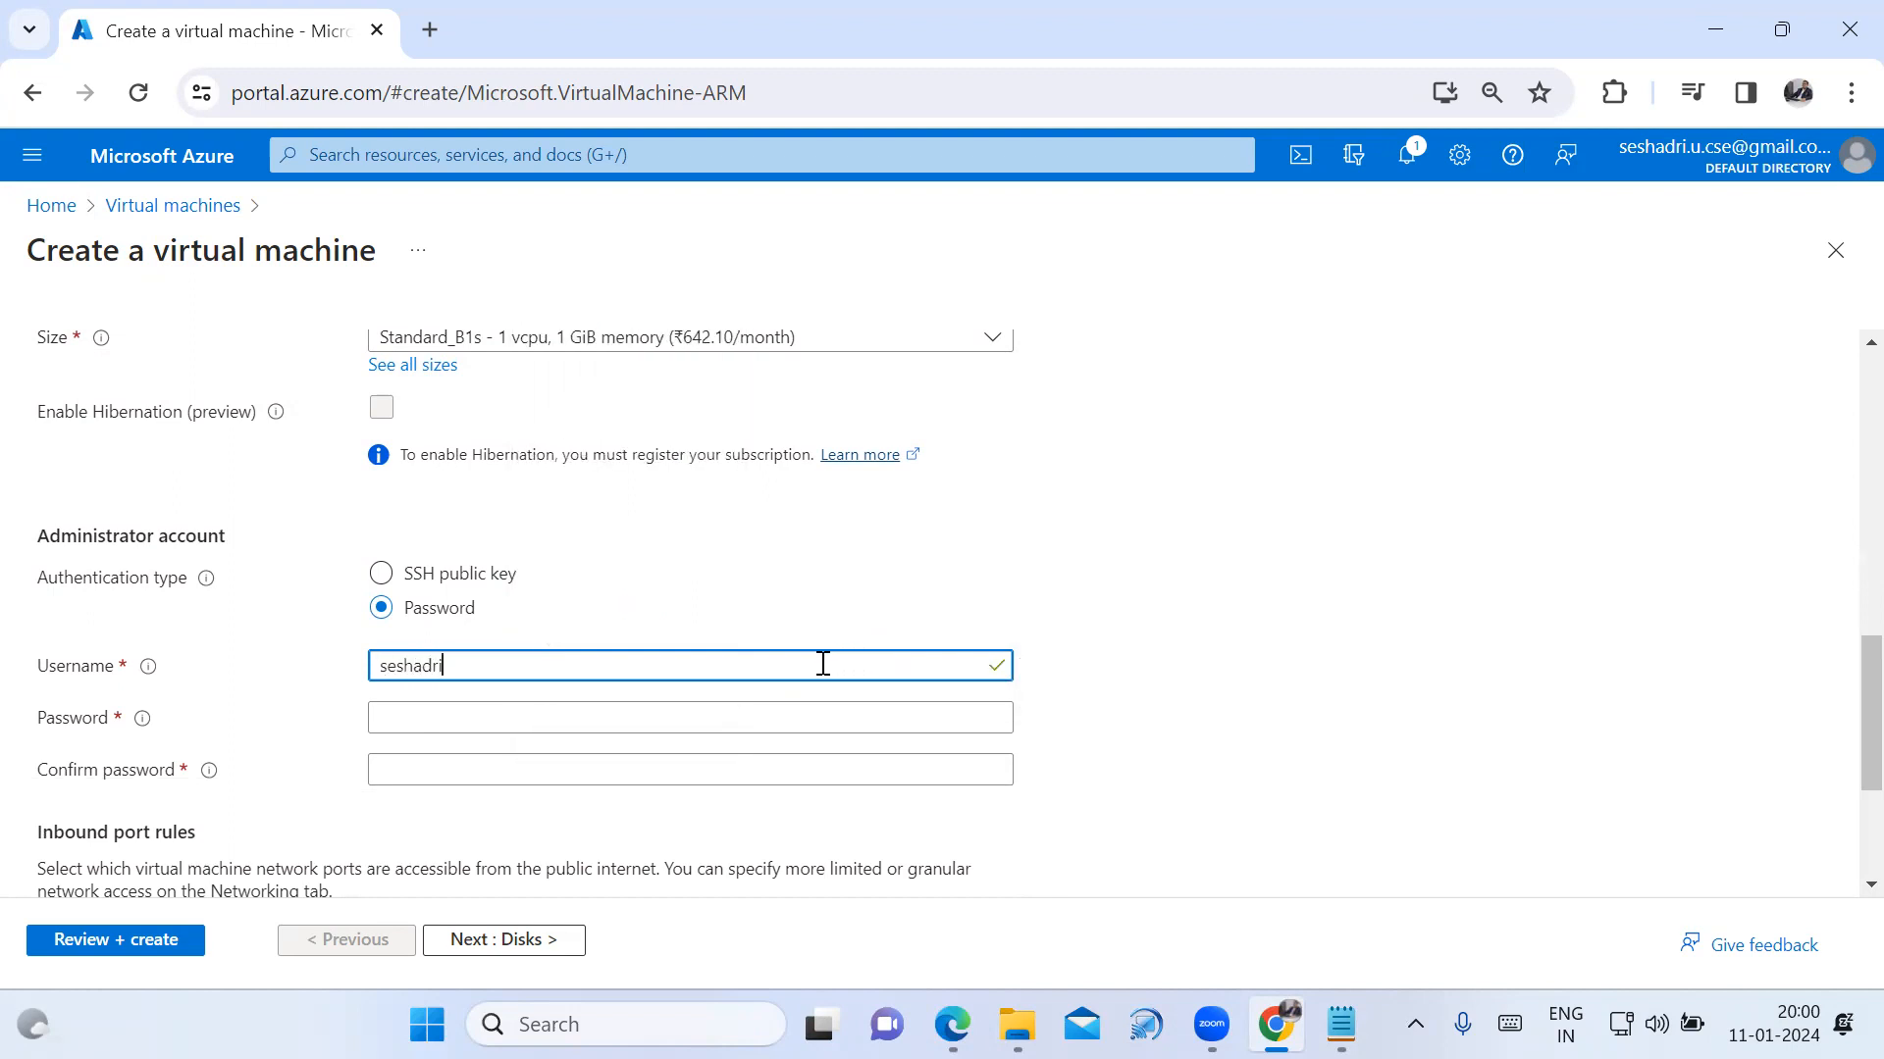
{"action": "left_click", "coordinate": [395, 663]}
{"action": "type", "text": "s"}
{"action": "left_click", "coordinate": [543, 660]}
Copy the administrator username, switch to Notepad, and paste it below the disk list after a blank line.
{"action": "left_click_drag", "start_coordinate": [544, 655], "coordinate": [381, 666]}
{"action": "key", "text": "ctrl+c"}
{"action": "left_click", "coordinate": [1341, 1025]}
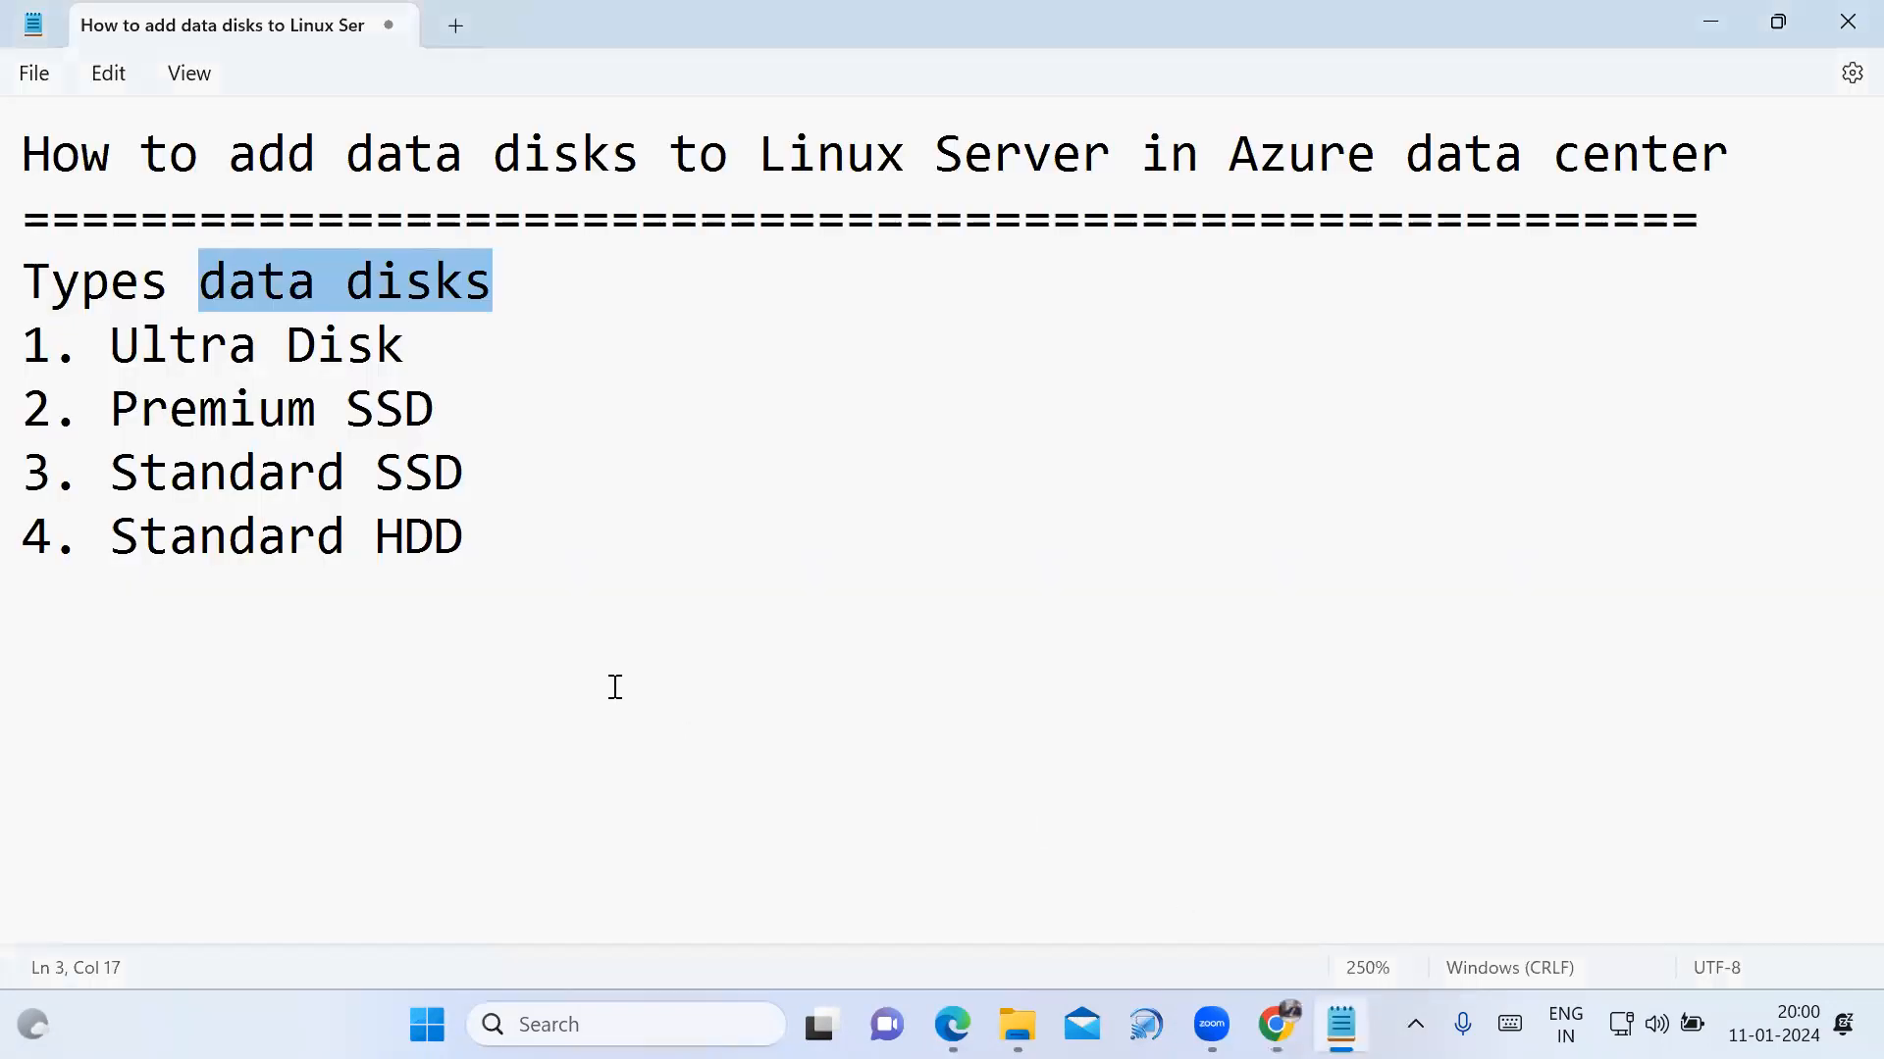
{"action": "left_click", "coordinate": [615, 687]}
{"action": "key", "text": "Return"}
{"action": "key", "text": "ctrl+v"}
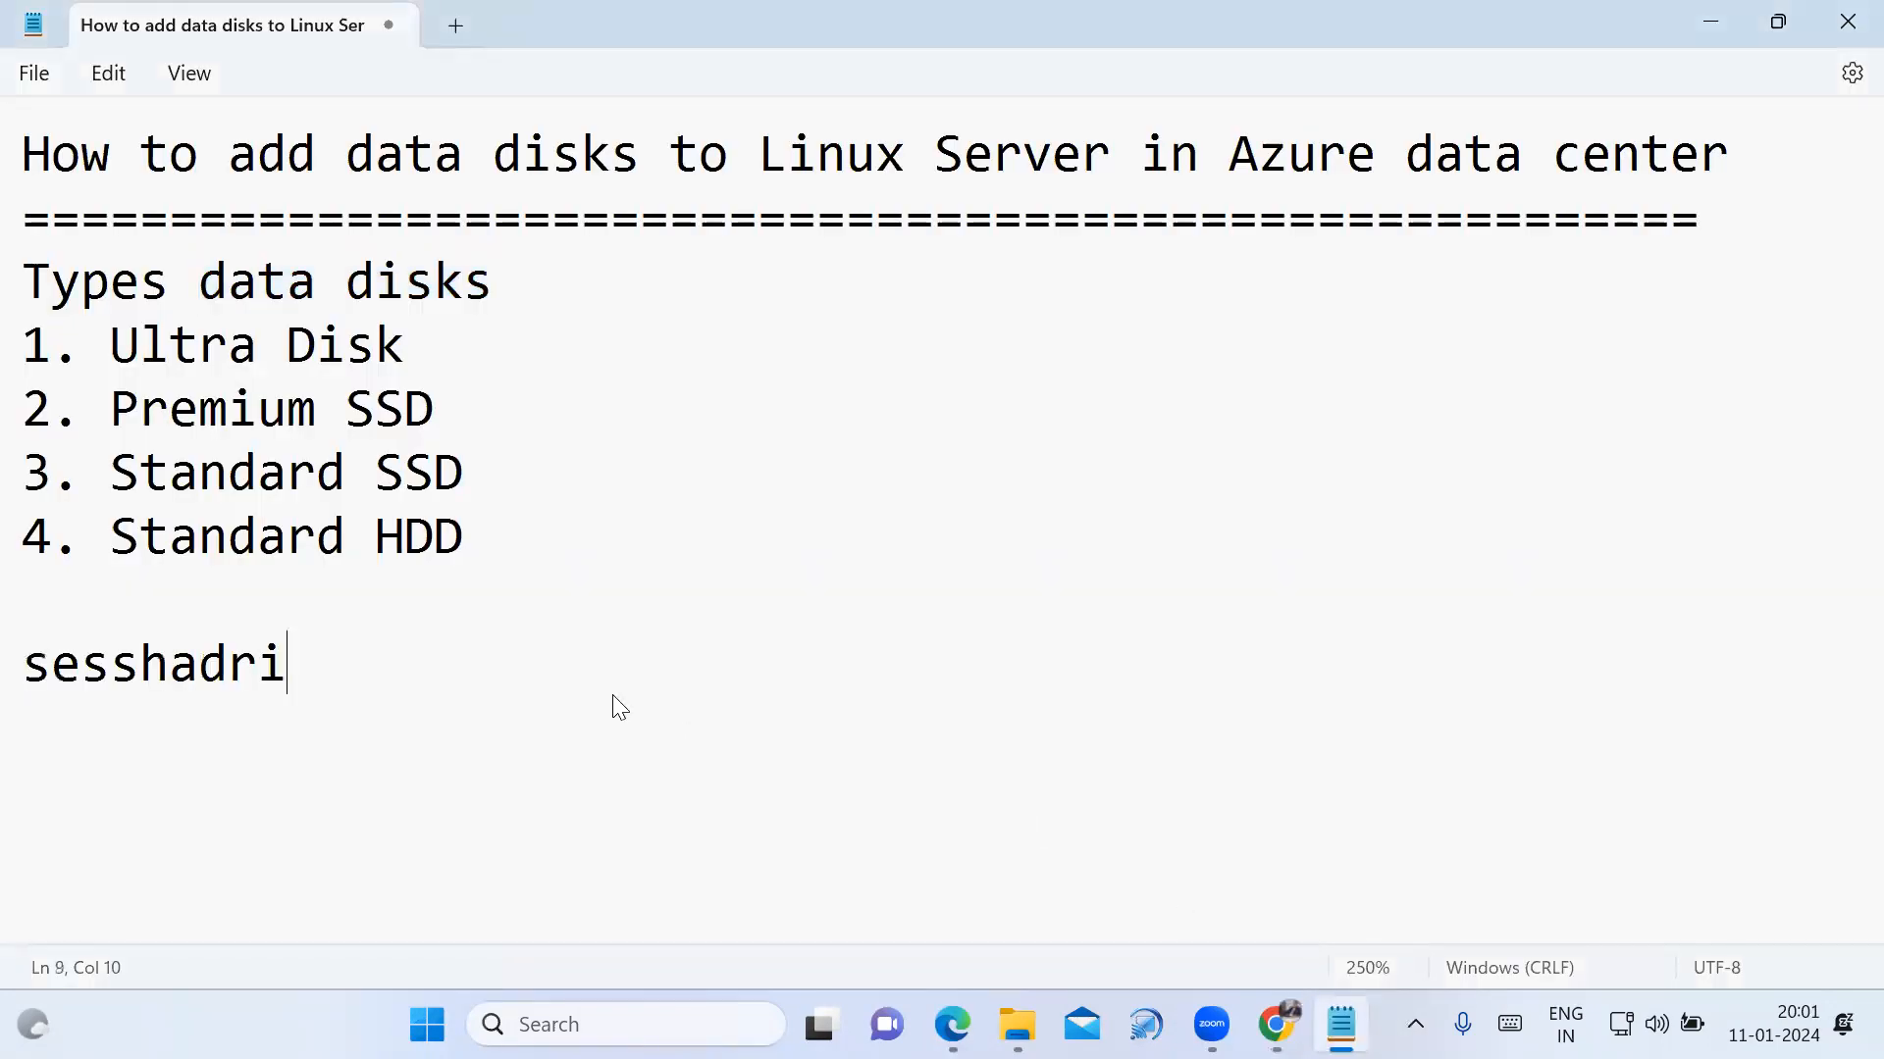
Add a new line in Notepad, switch back to Chrome, and enter and confirm the administrator account's password.
{"action": "key", "text": "Return"}
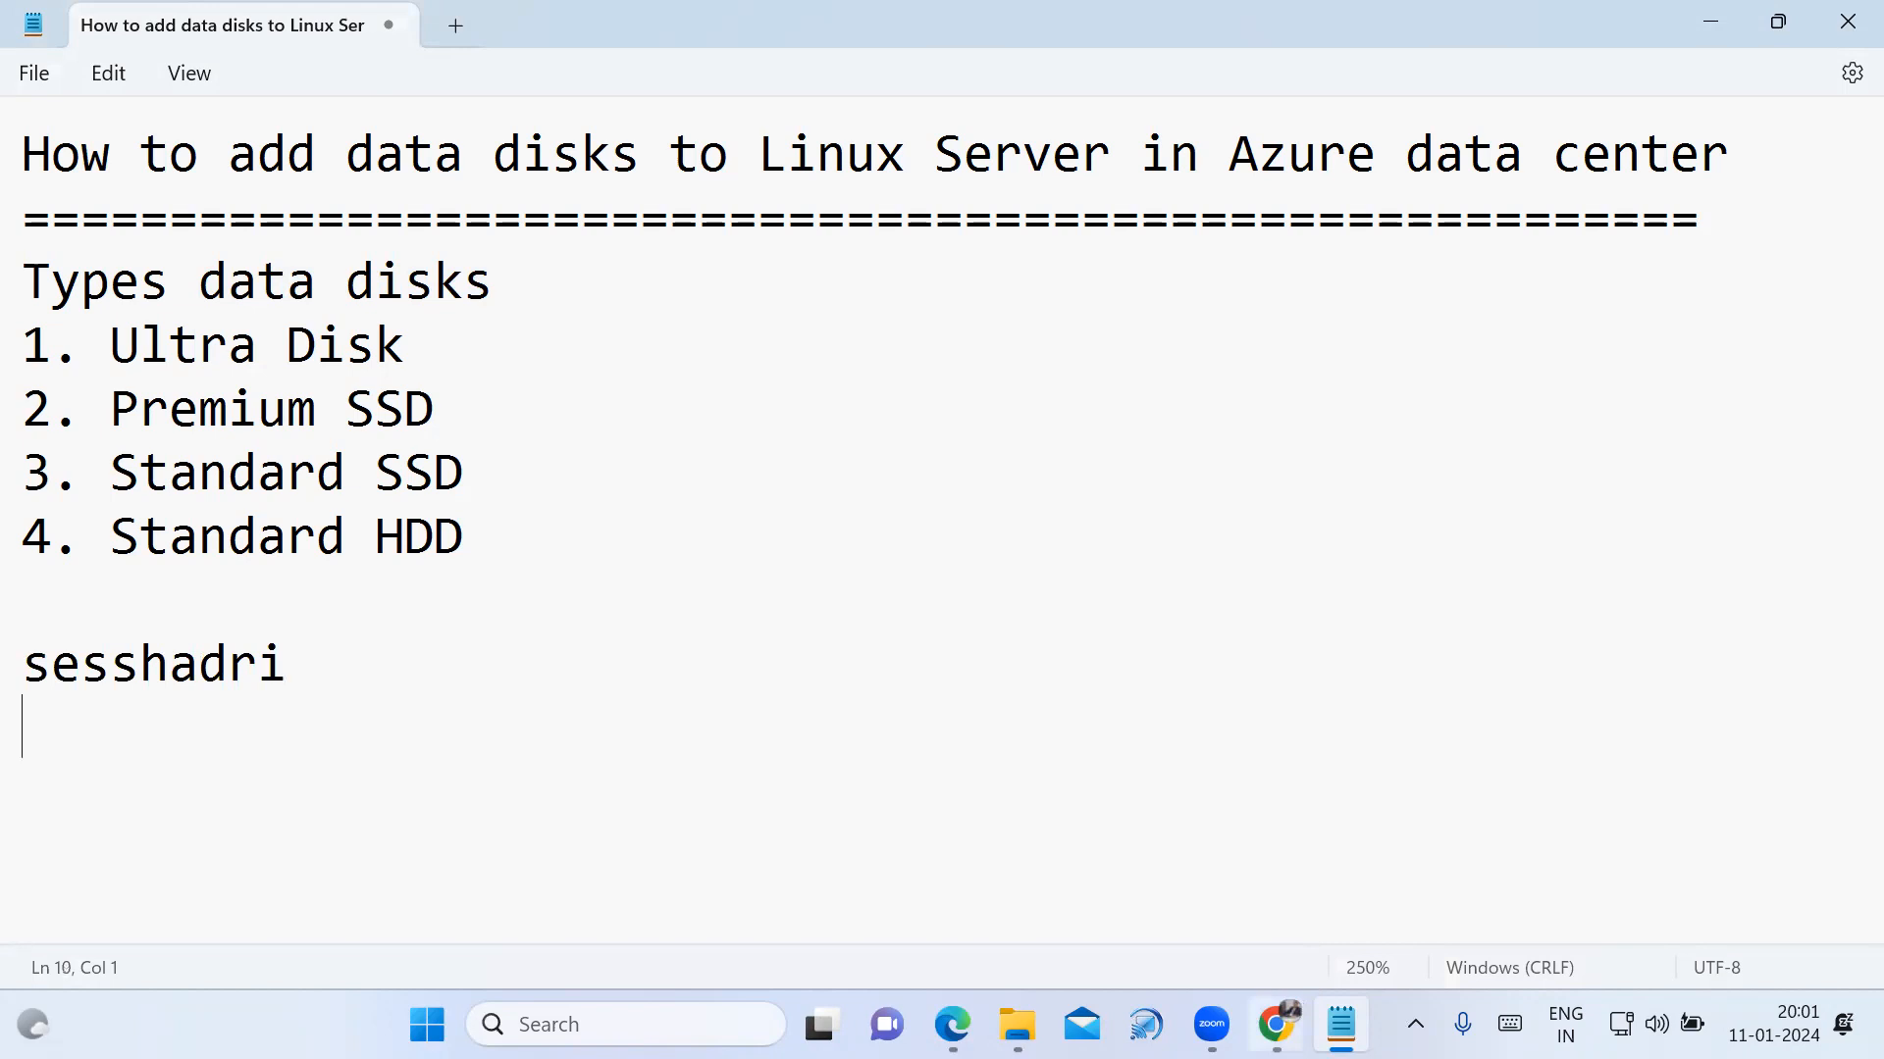
{"action": "left_click", "coordinate": [1275, 1025]}
{"action": "left_click", "coordinate": [619, 721]}
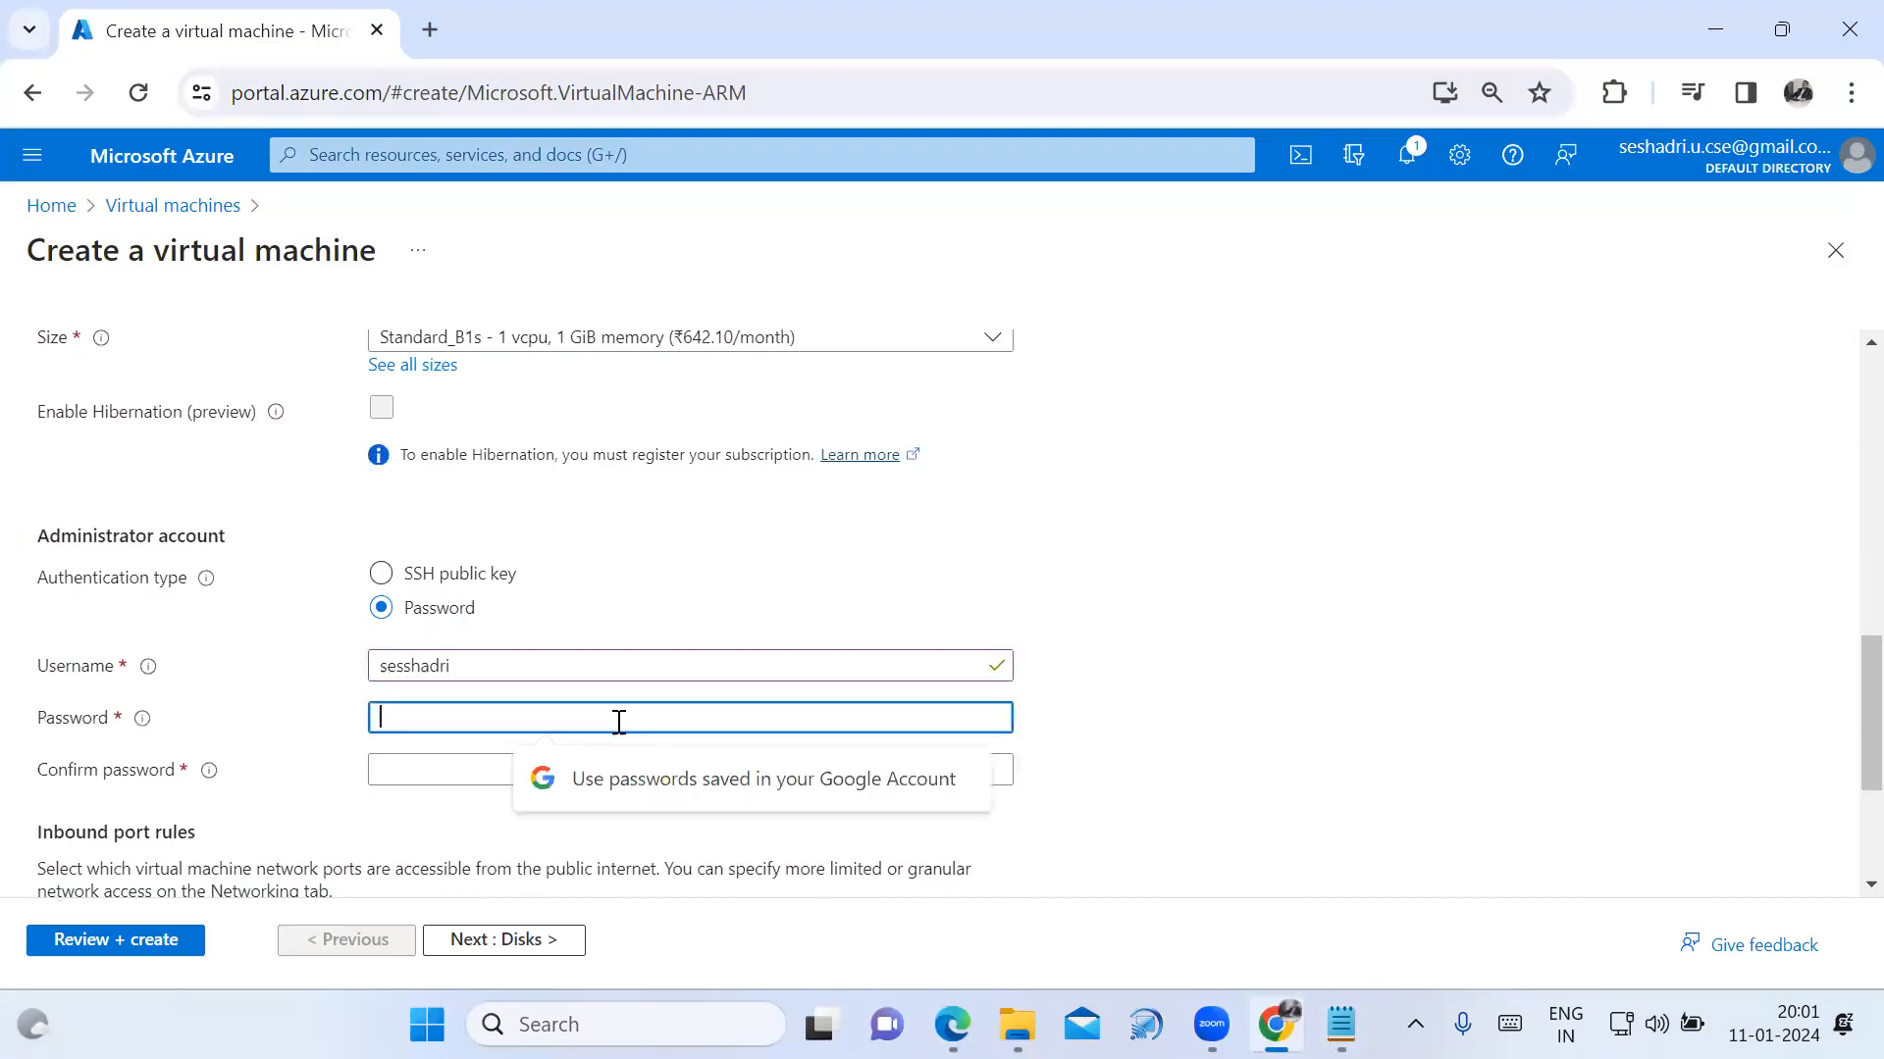
{"action": "type", "text": "••"}
{"action": "key", "text": "BackSpace"}
{"action": "key", "text": "BackSpace"}
{"action": "type", "text": "••"}
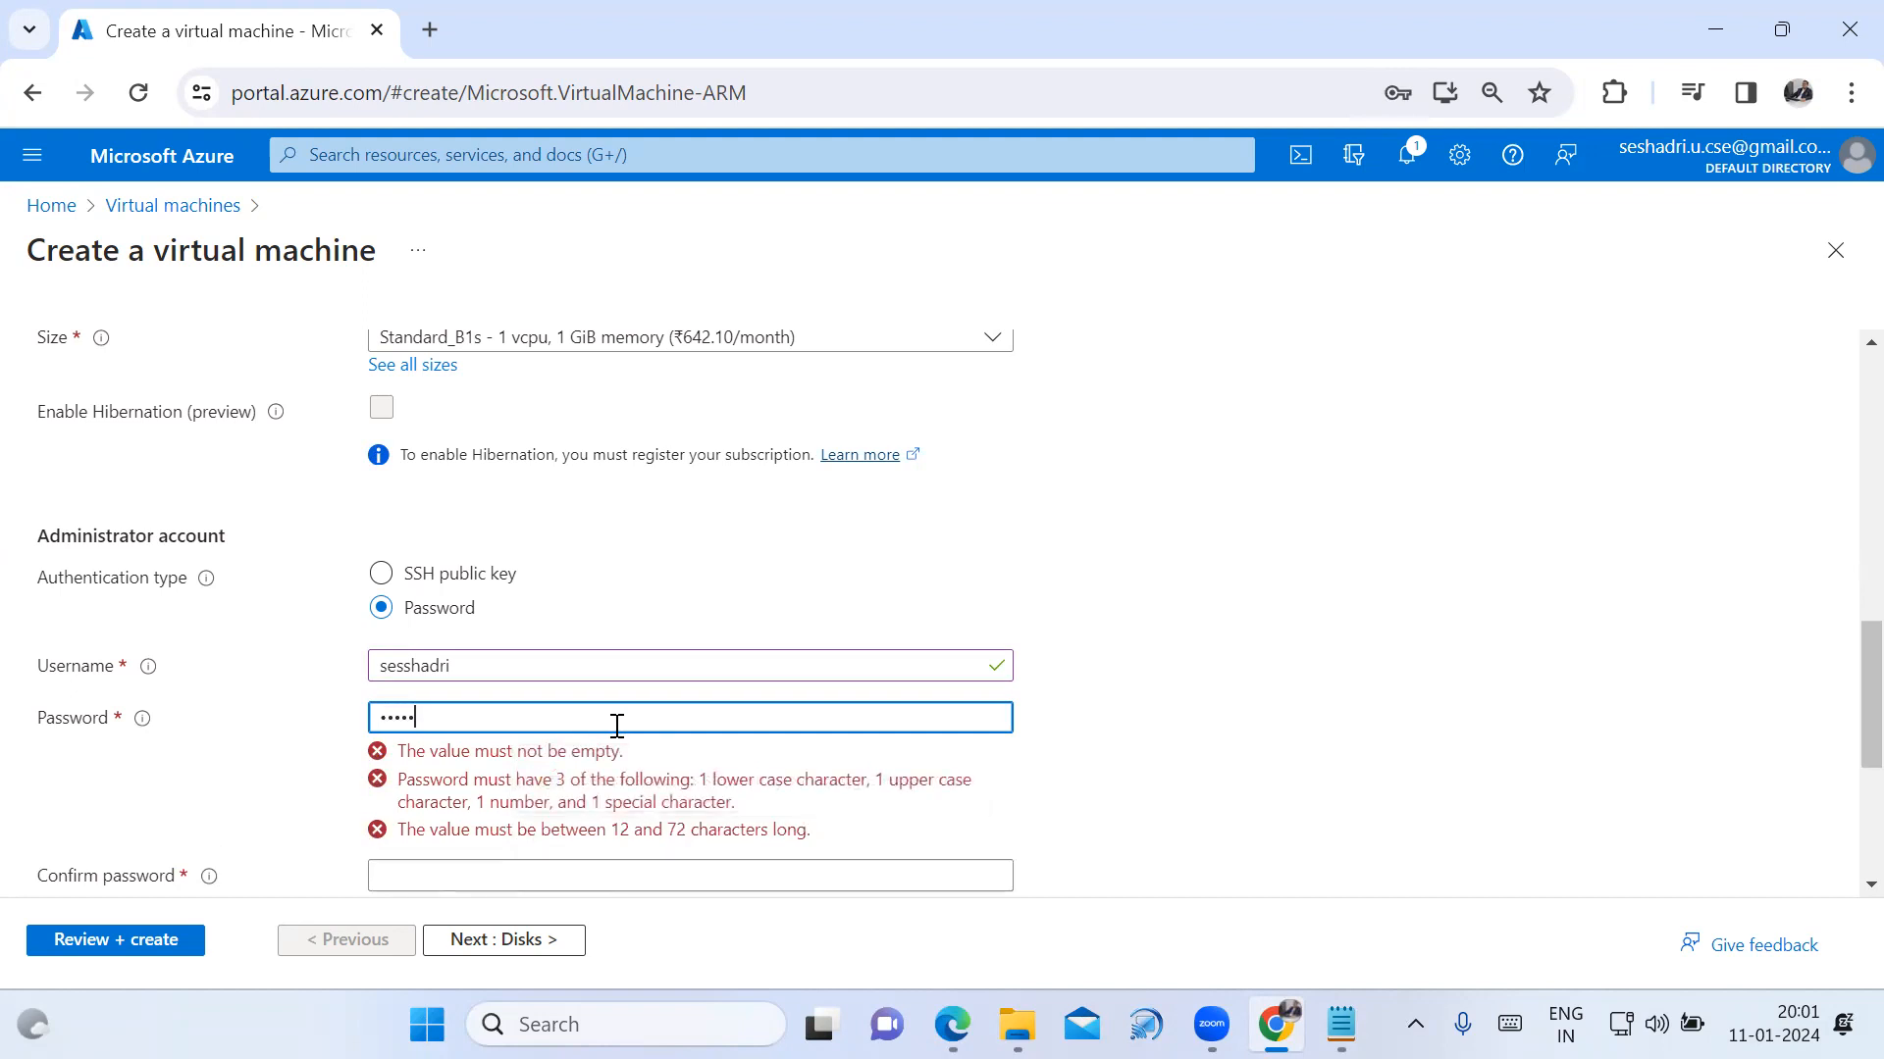
{"action": "type", "text": "•••••••"}
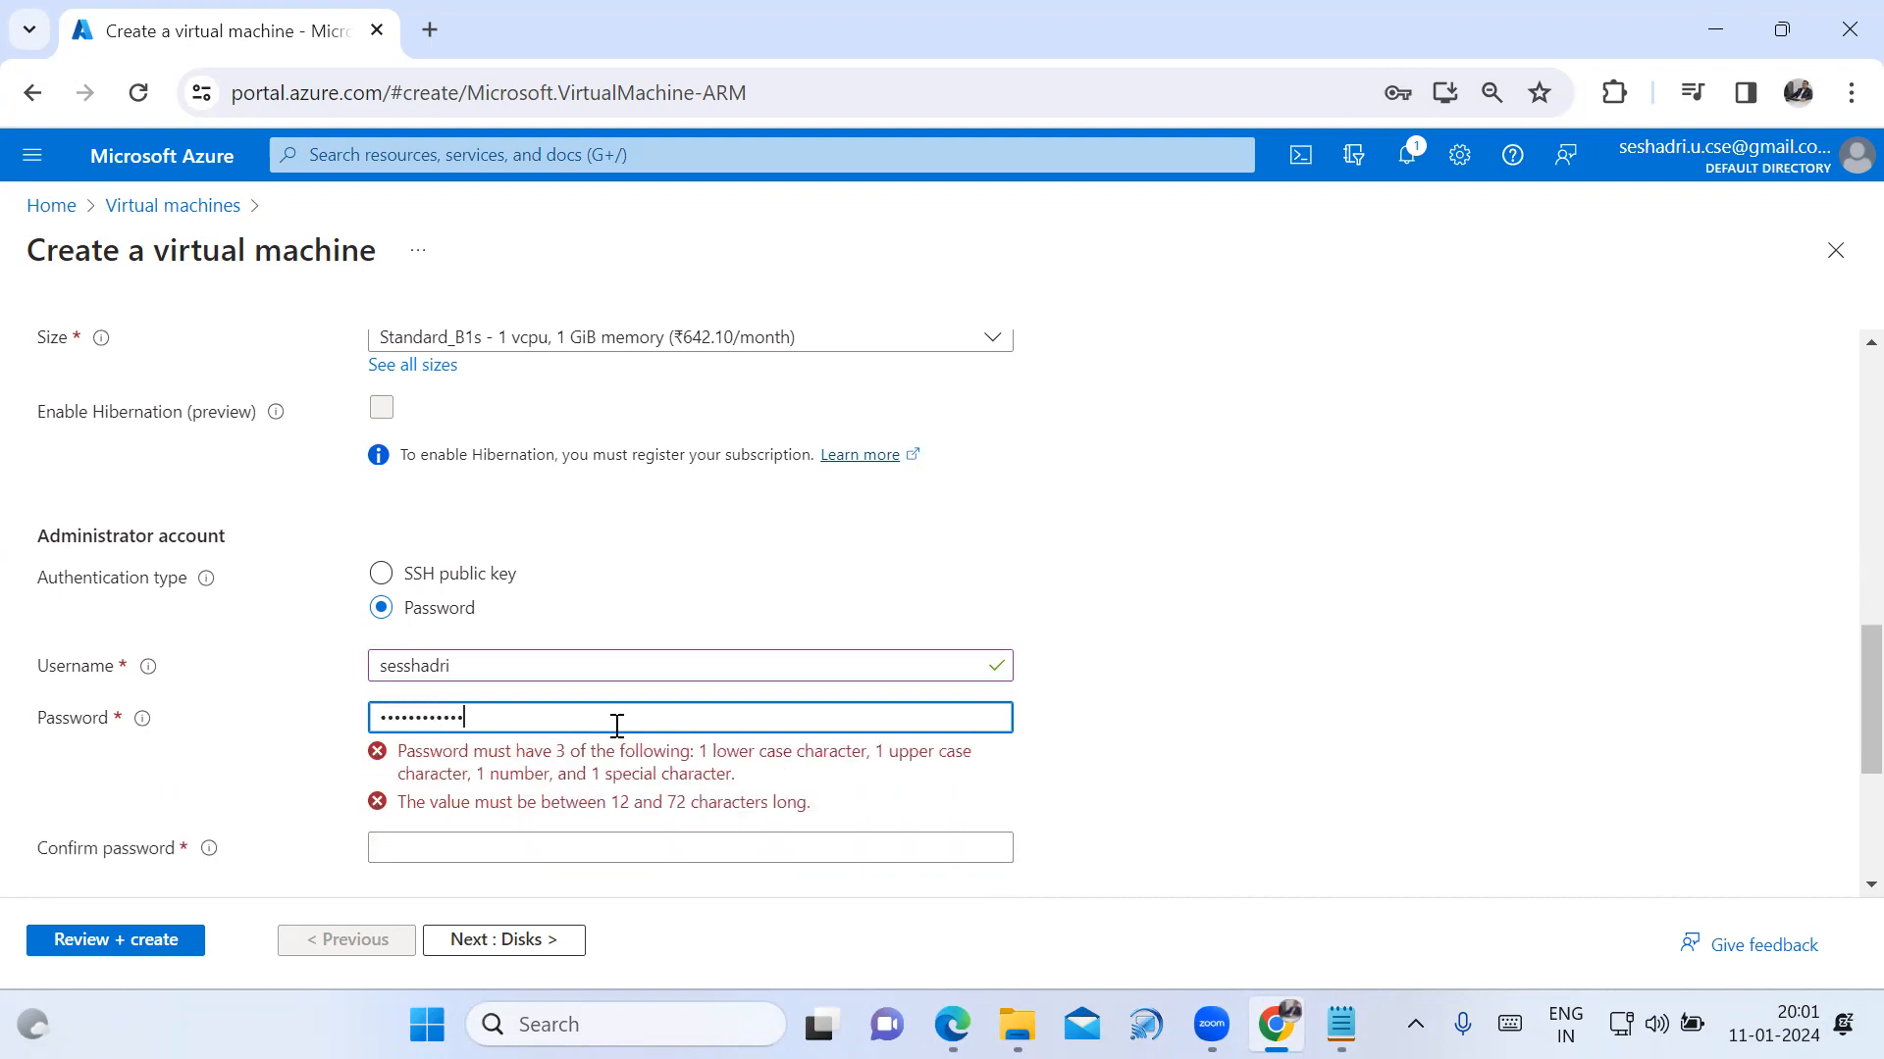
{"action": "type", "text": "•"}
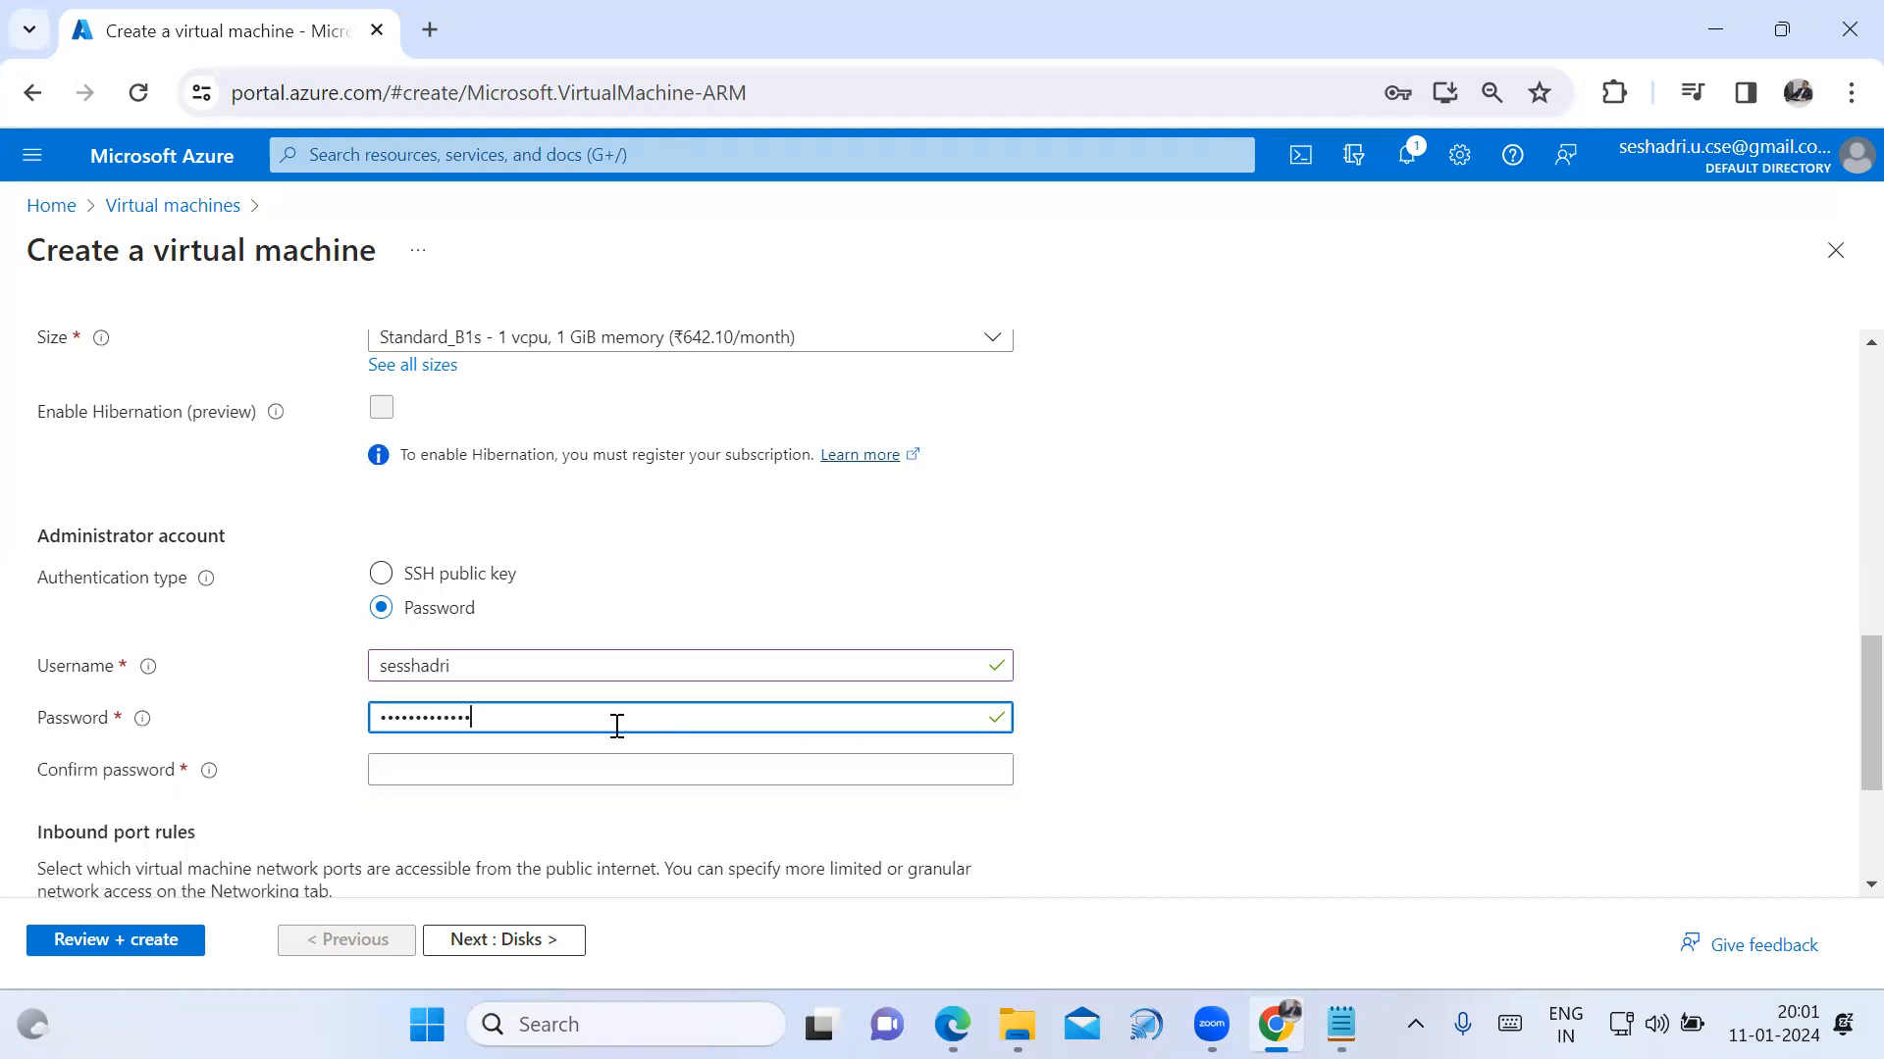
{"action": "left_click", "coordinate": [576, 766]}
{"action": "type", "text": "••"}
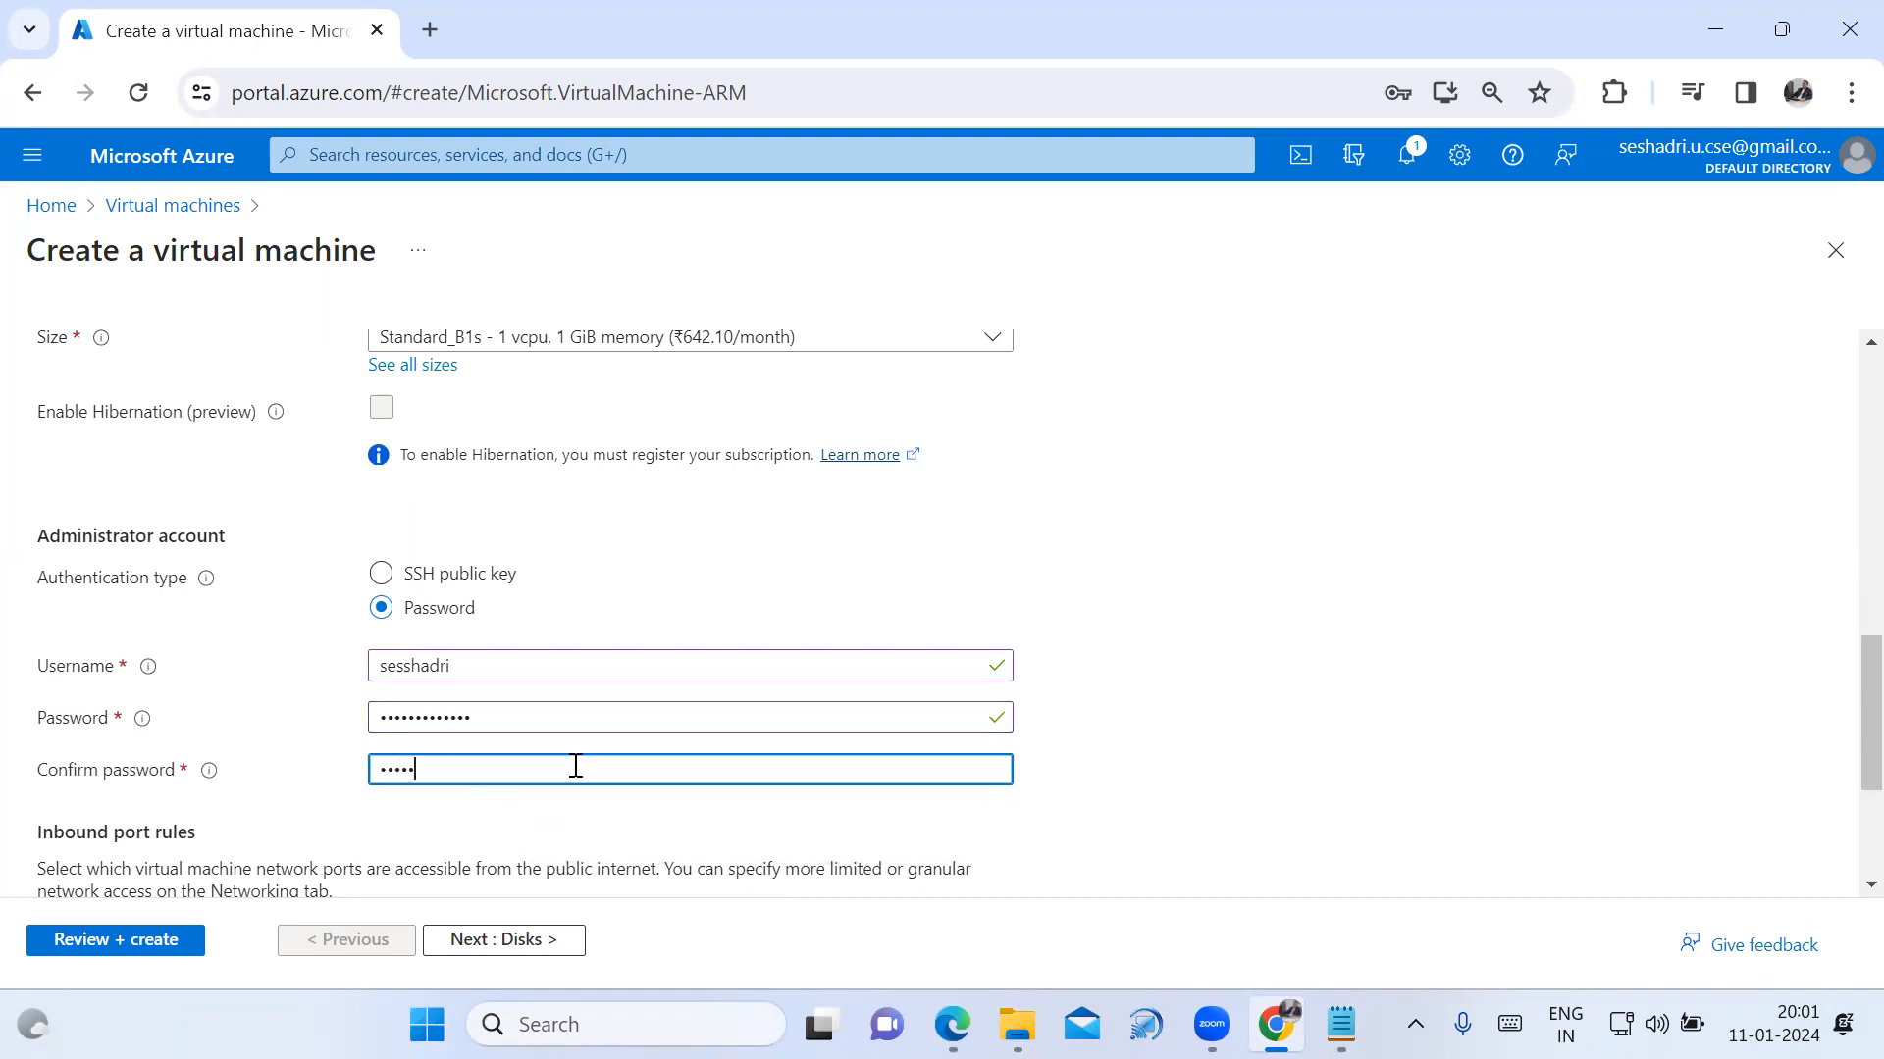
{"action": "type", "text": "•"}
Proceed to the virtual machine's Disks settings and dismiss the browser's offer to save the password.
{"action": "scroll", "coordinate": [778, 755], "scroll_direction": "down", "scroll_amount": 1}
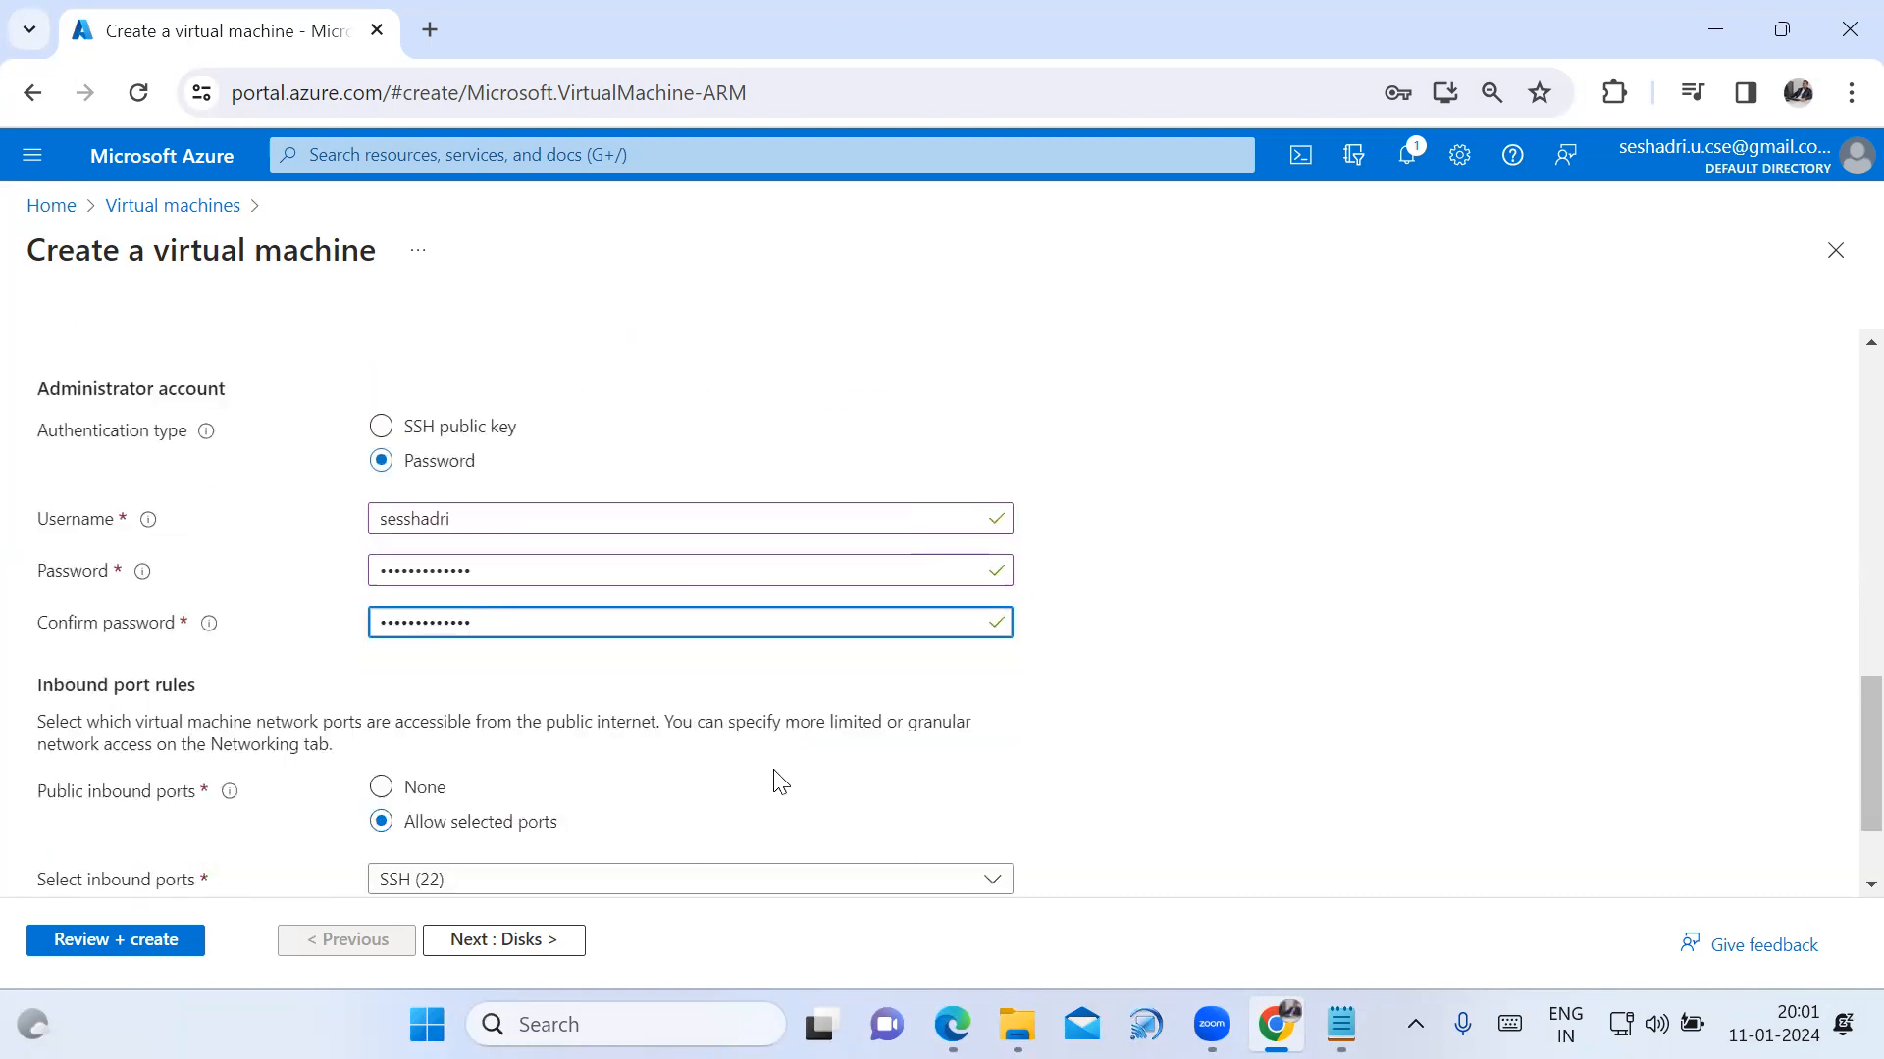
{"action": "scroll", "coordinate": [778, 782], "scroll_direction": "down", "scroll_amount": 1}
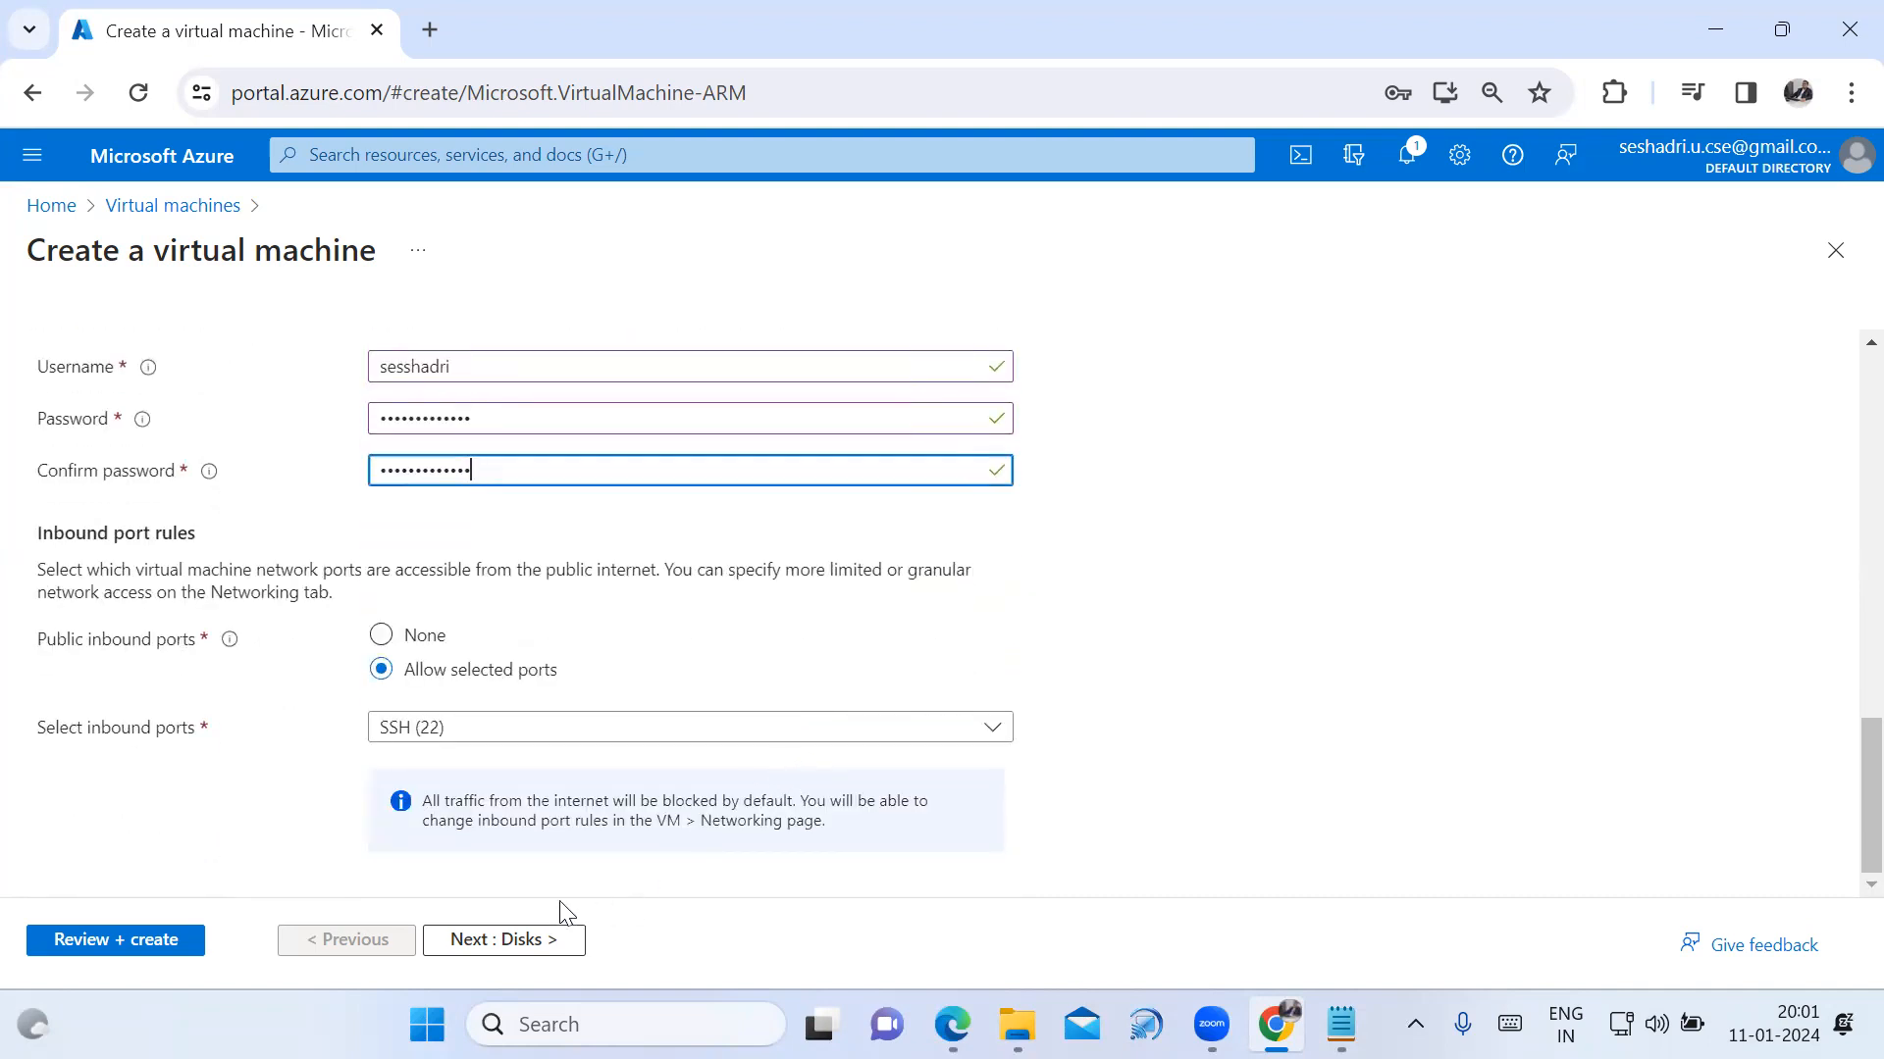
{"action": "left_click", "coordinate": [504, 942]}
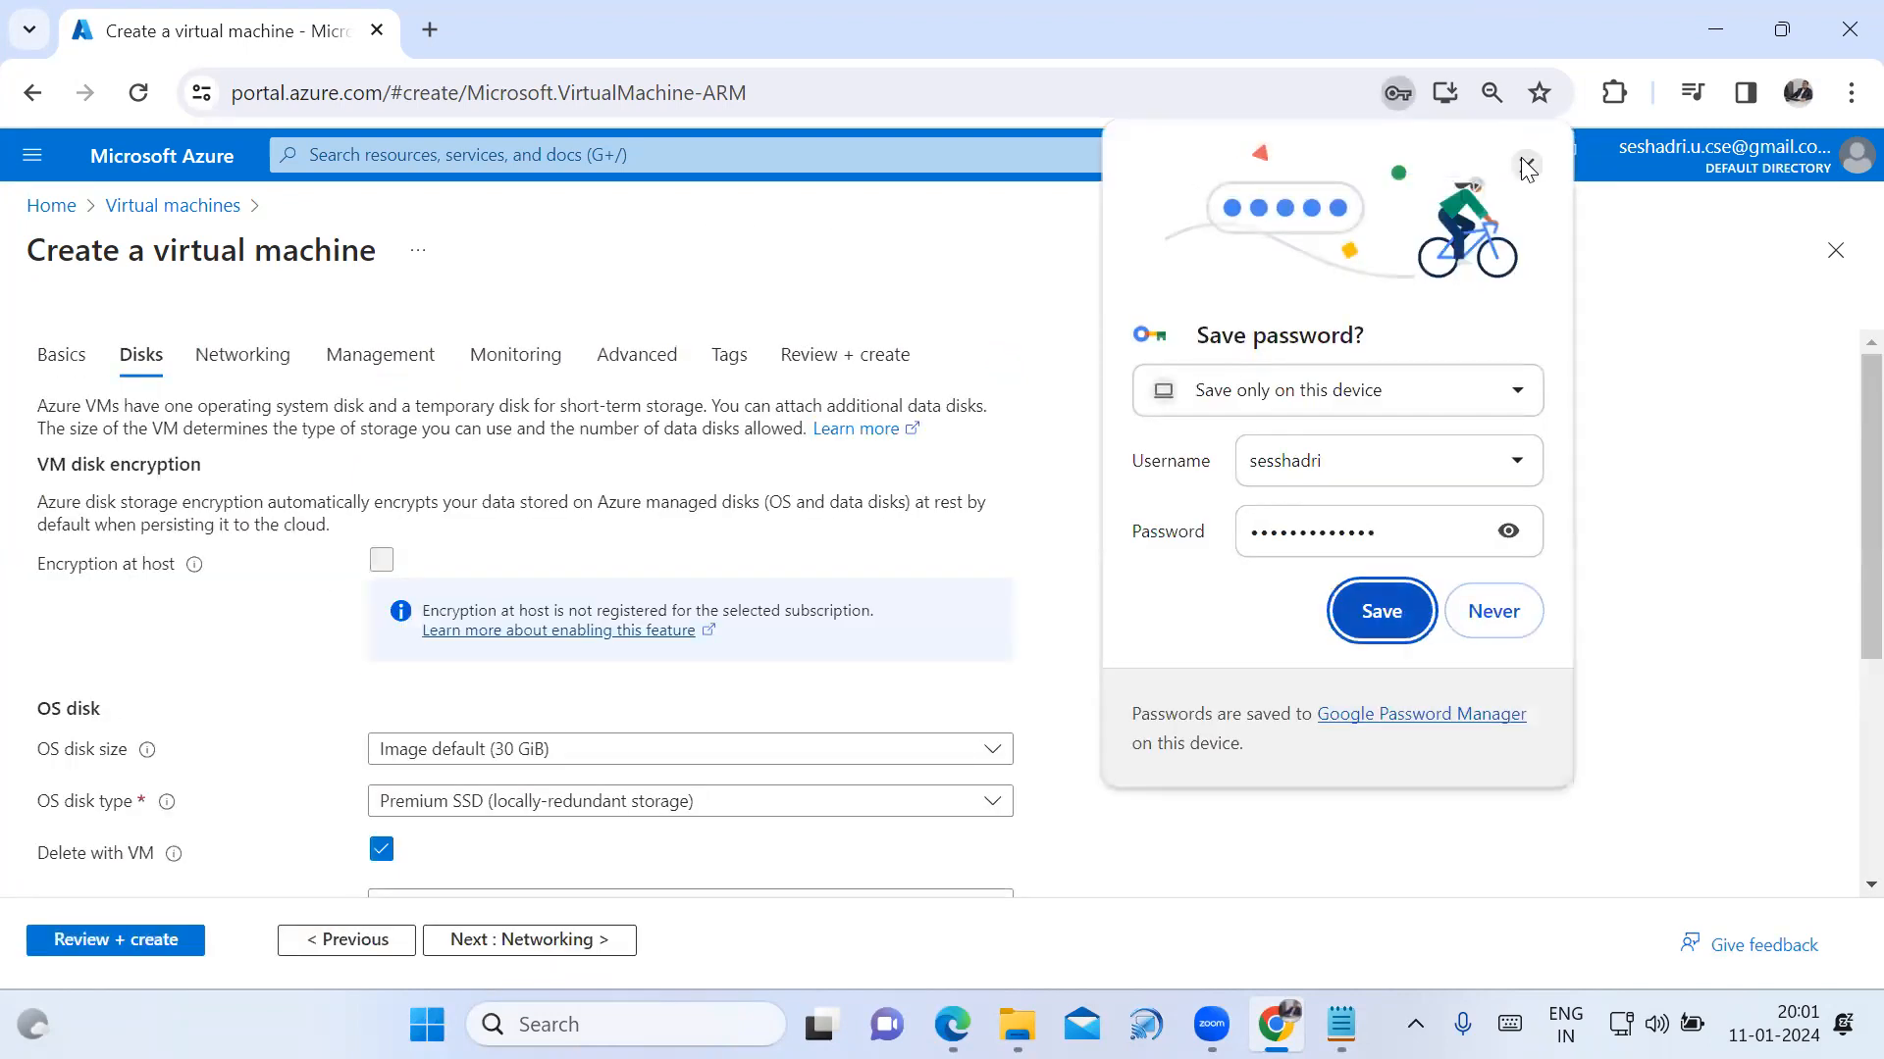
{"action": "left_click", "coordinate": [1523, 169]}
{"action": "scroll", "coordinate": [807, 694], "scroll_direction": "down", "scroll_amount": 1}
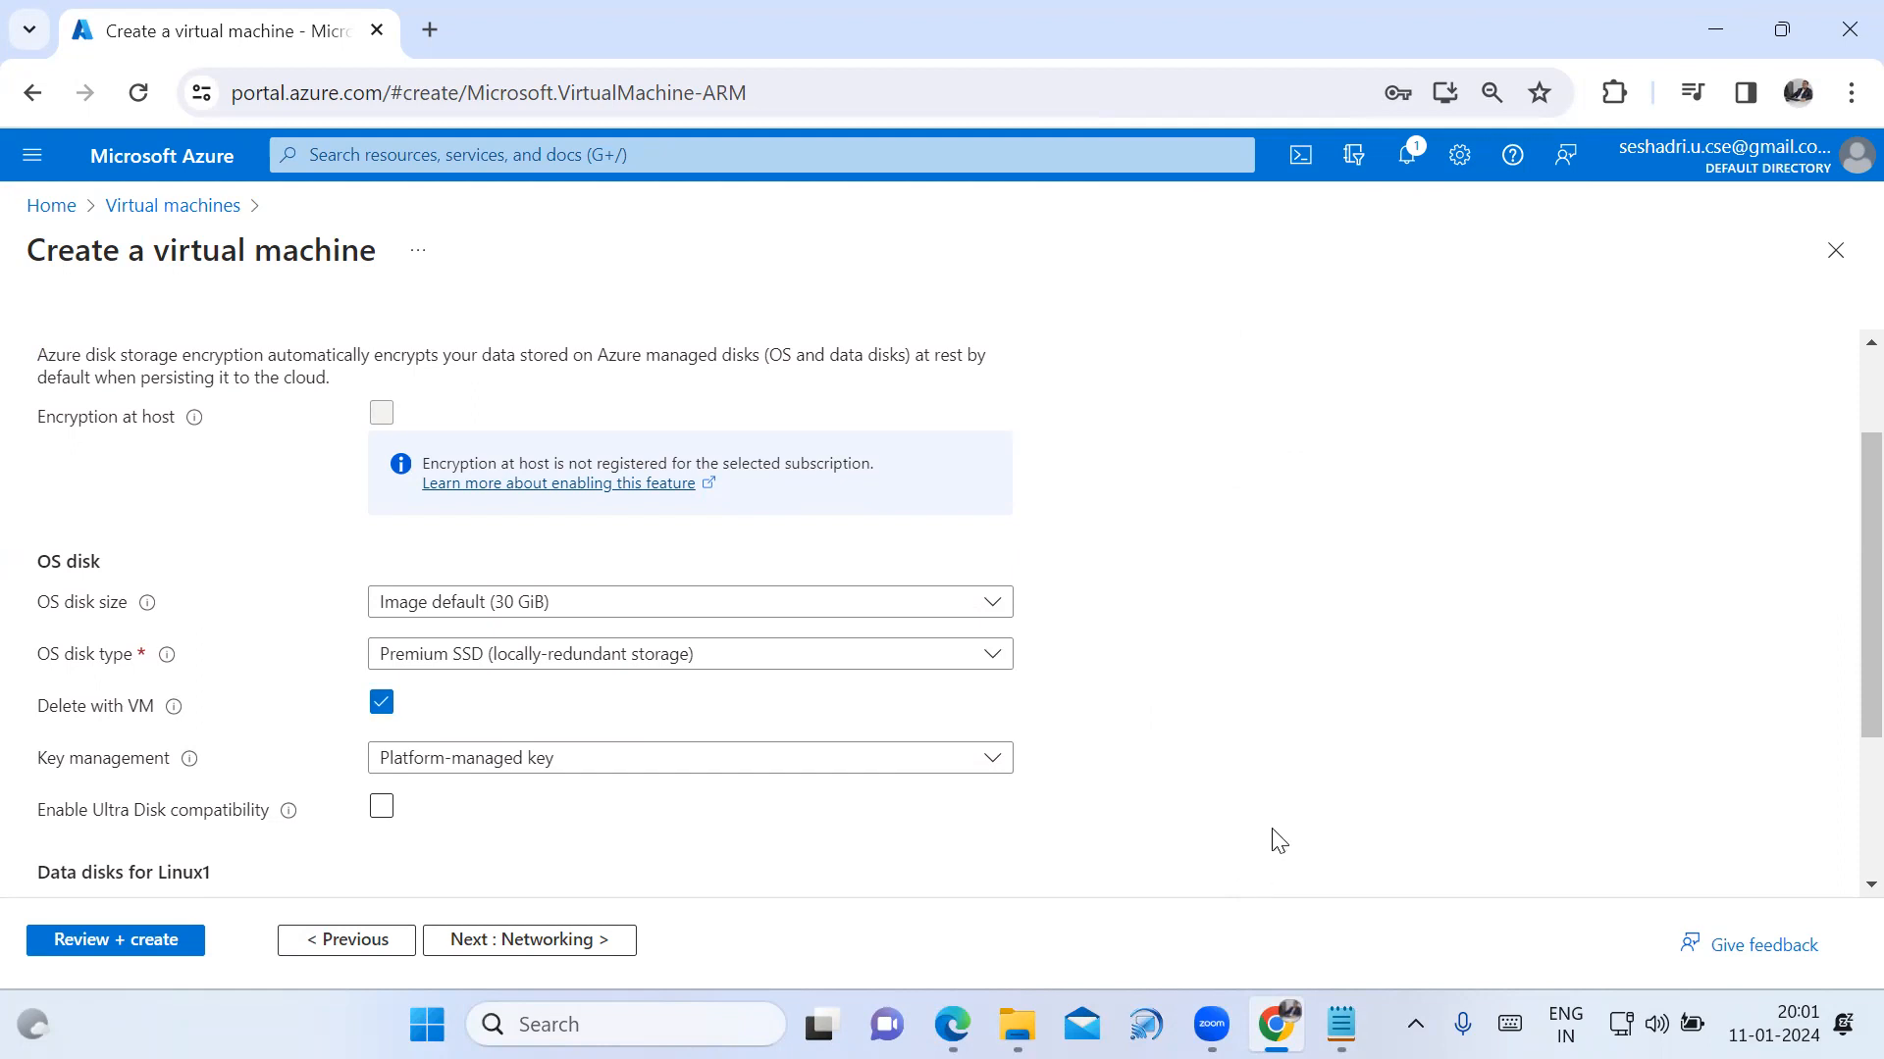
Switch to Notepad, highlight the four disk types from Ultra Disk to Standard HDD, and return to Chrome.
{"action": "left_click", "coordinate": [1341, 1024]}
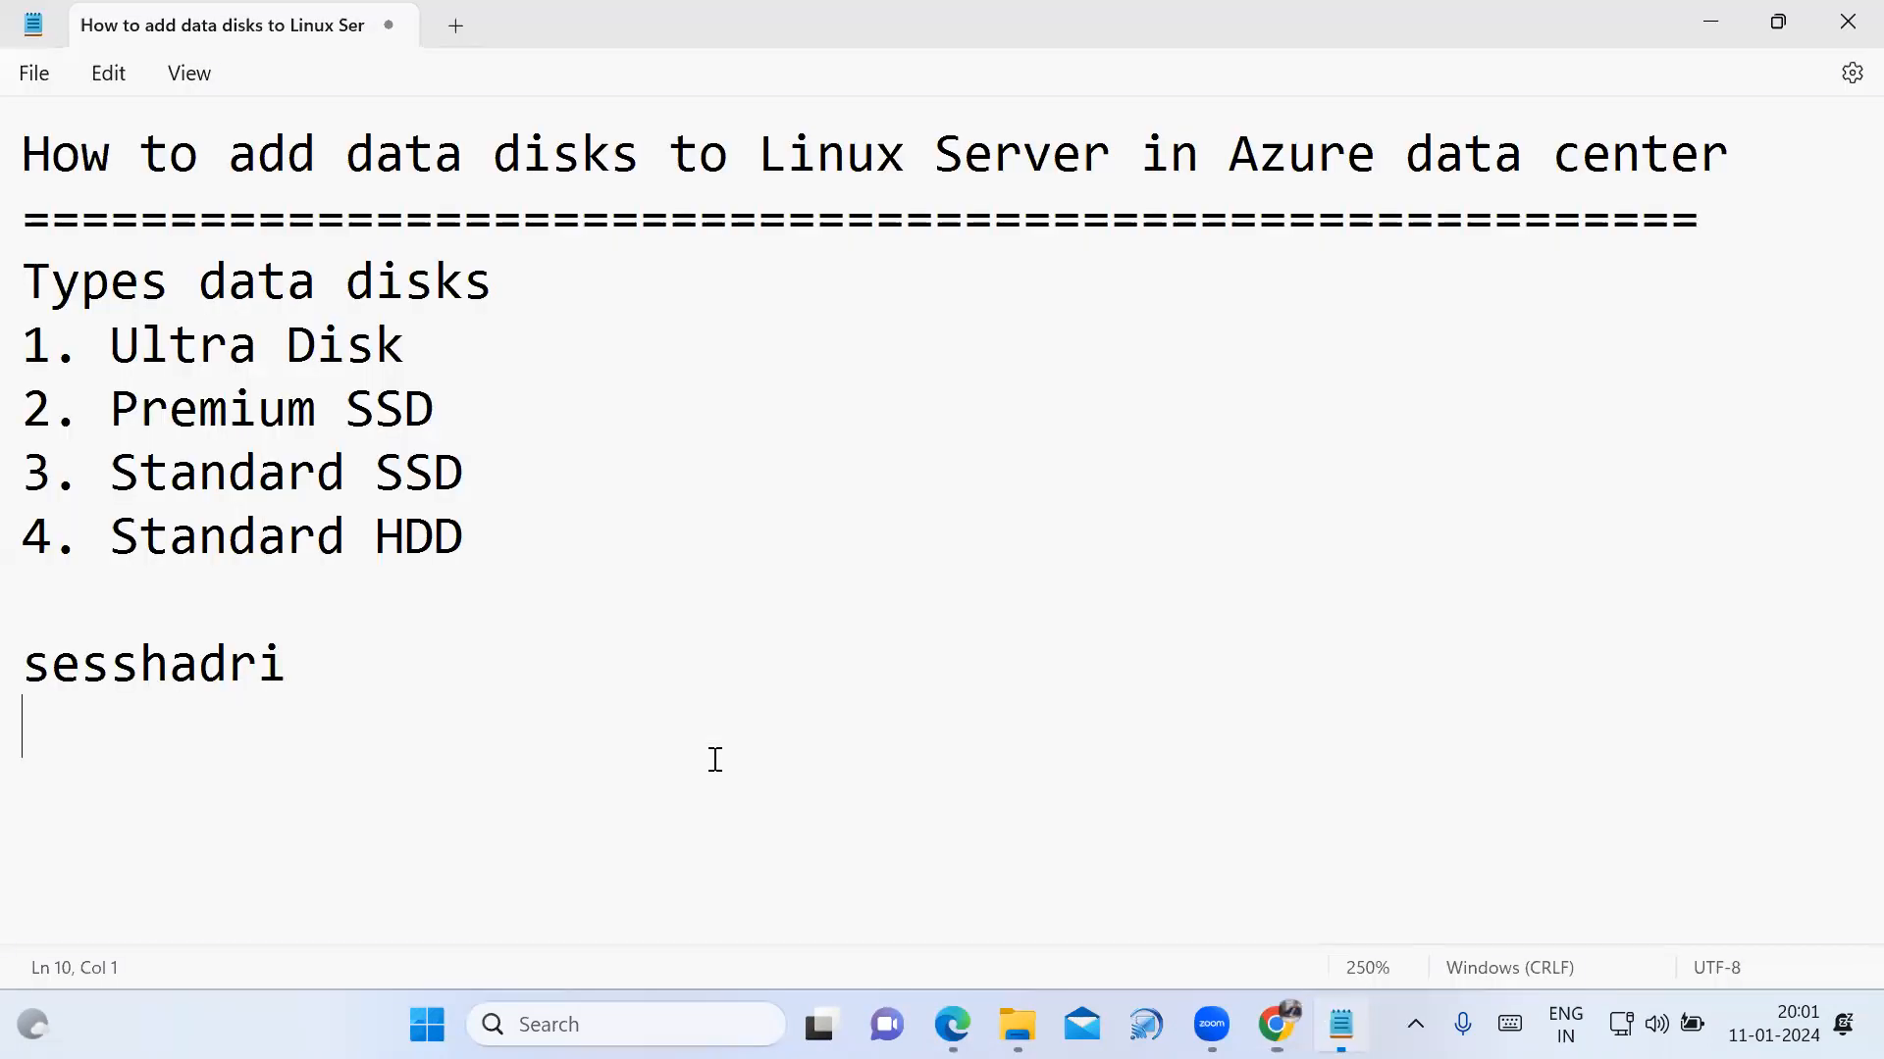
{"action": "left_click_drag", "start_coordinate": [110, 345], "coordinate": [502, 535]}
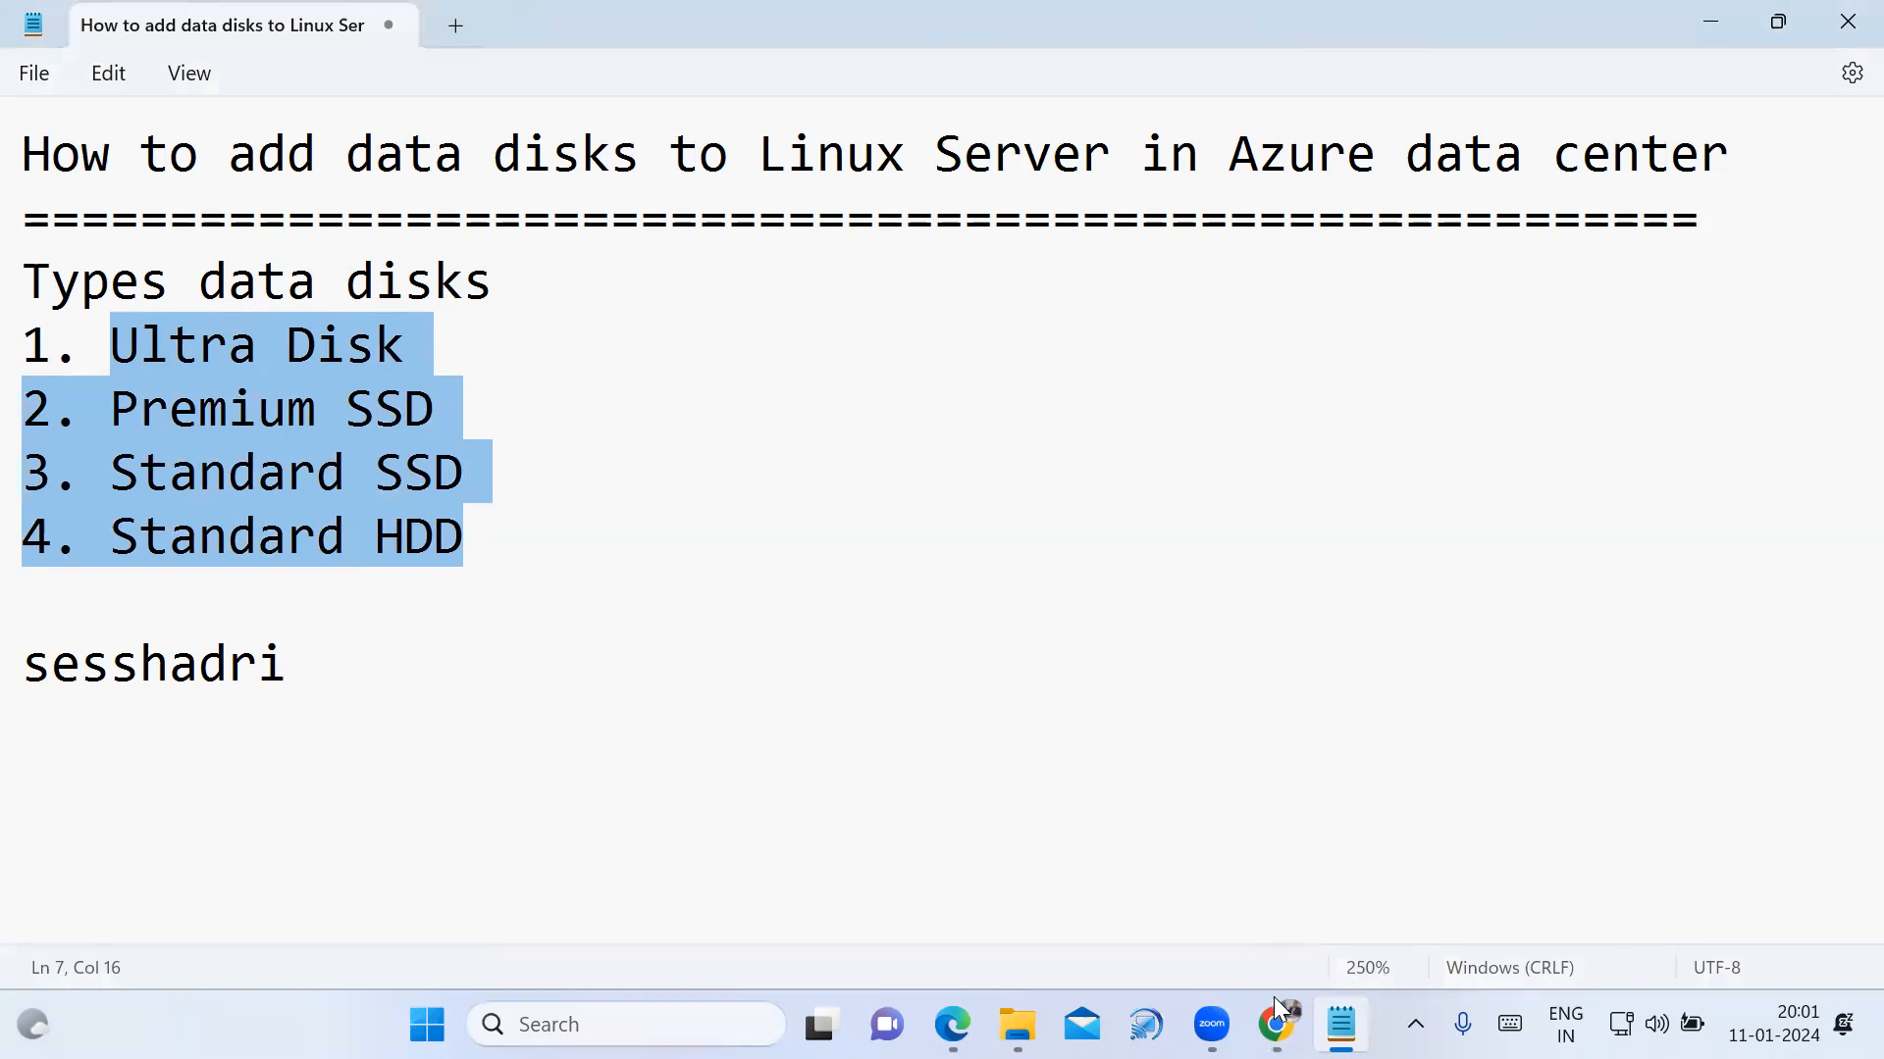
{"action": "mouse_move", "coordinate": [1276, 1001]}
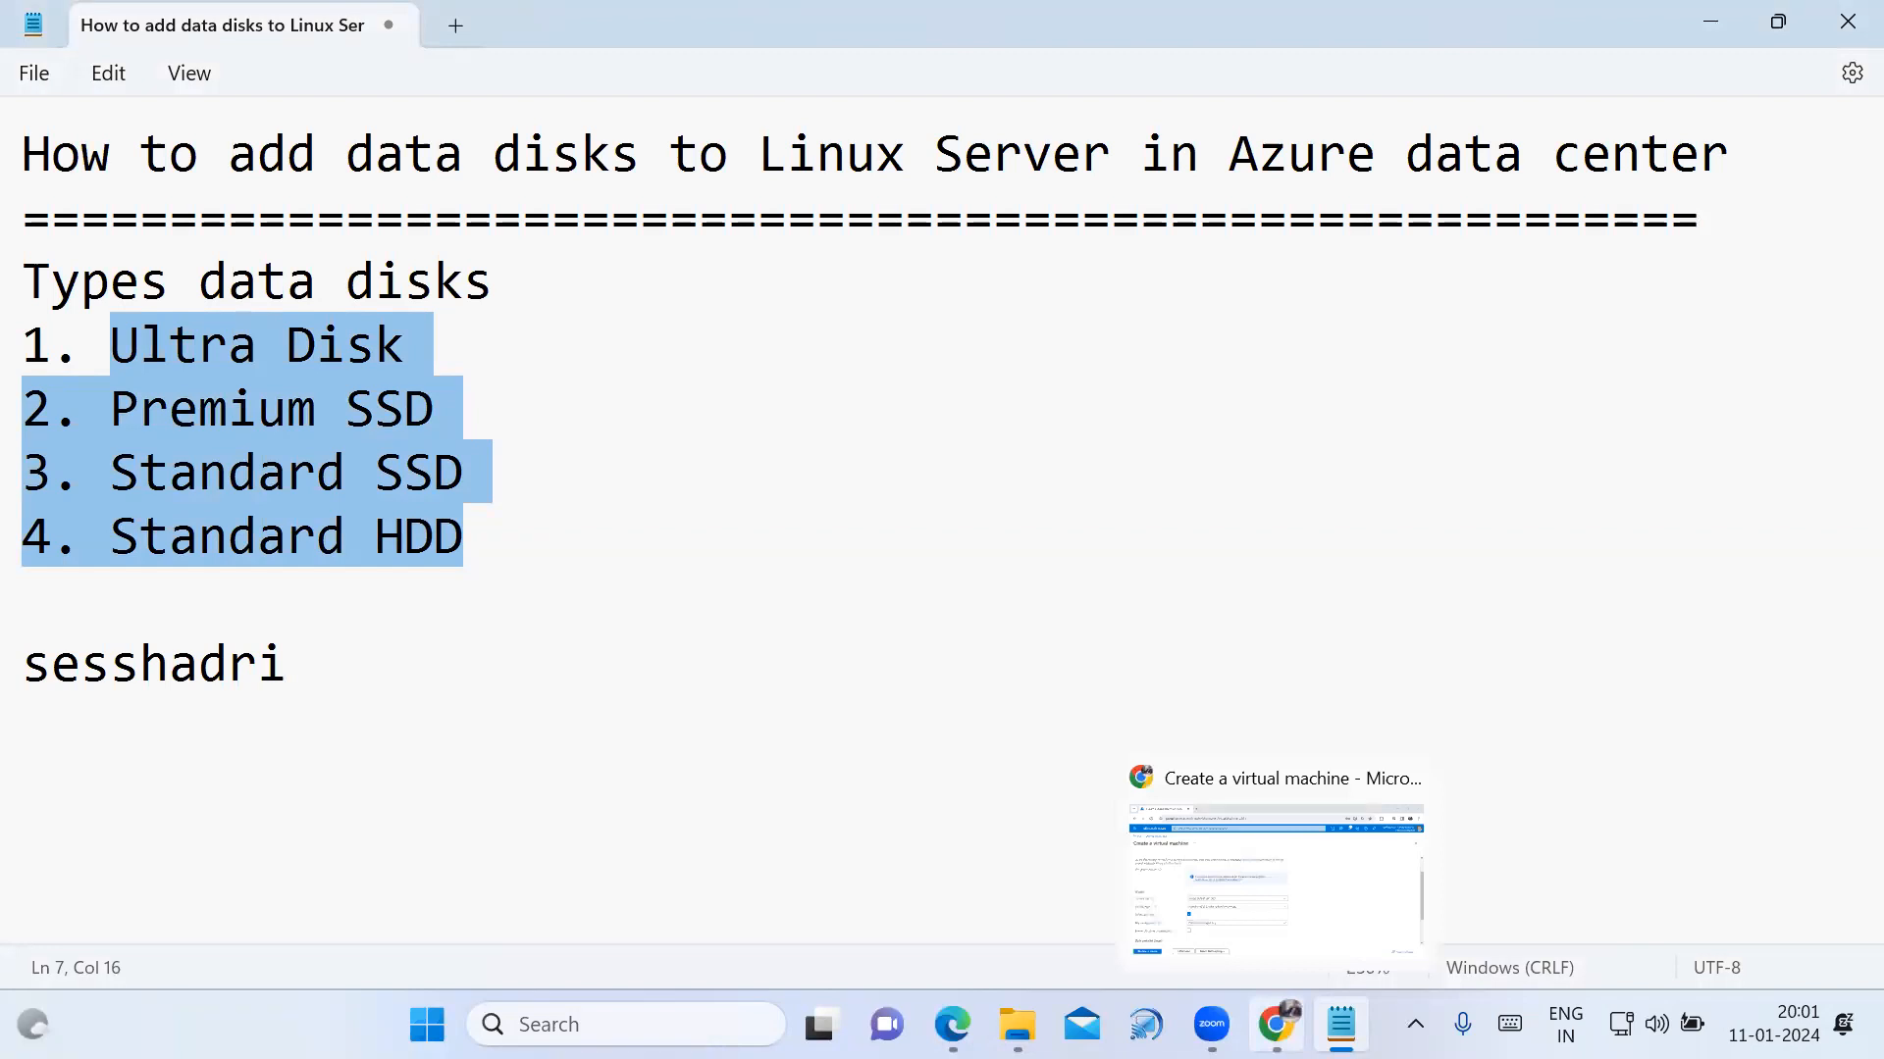
{"action": "left_click", "coordinate": [1275, 863]}
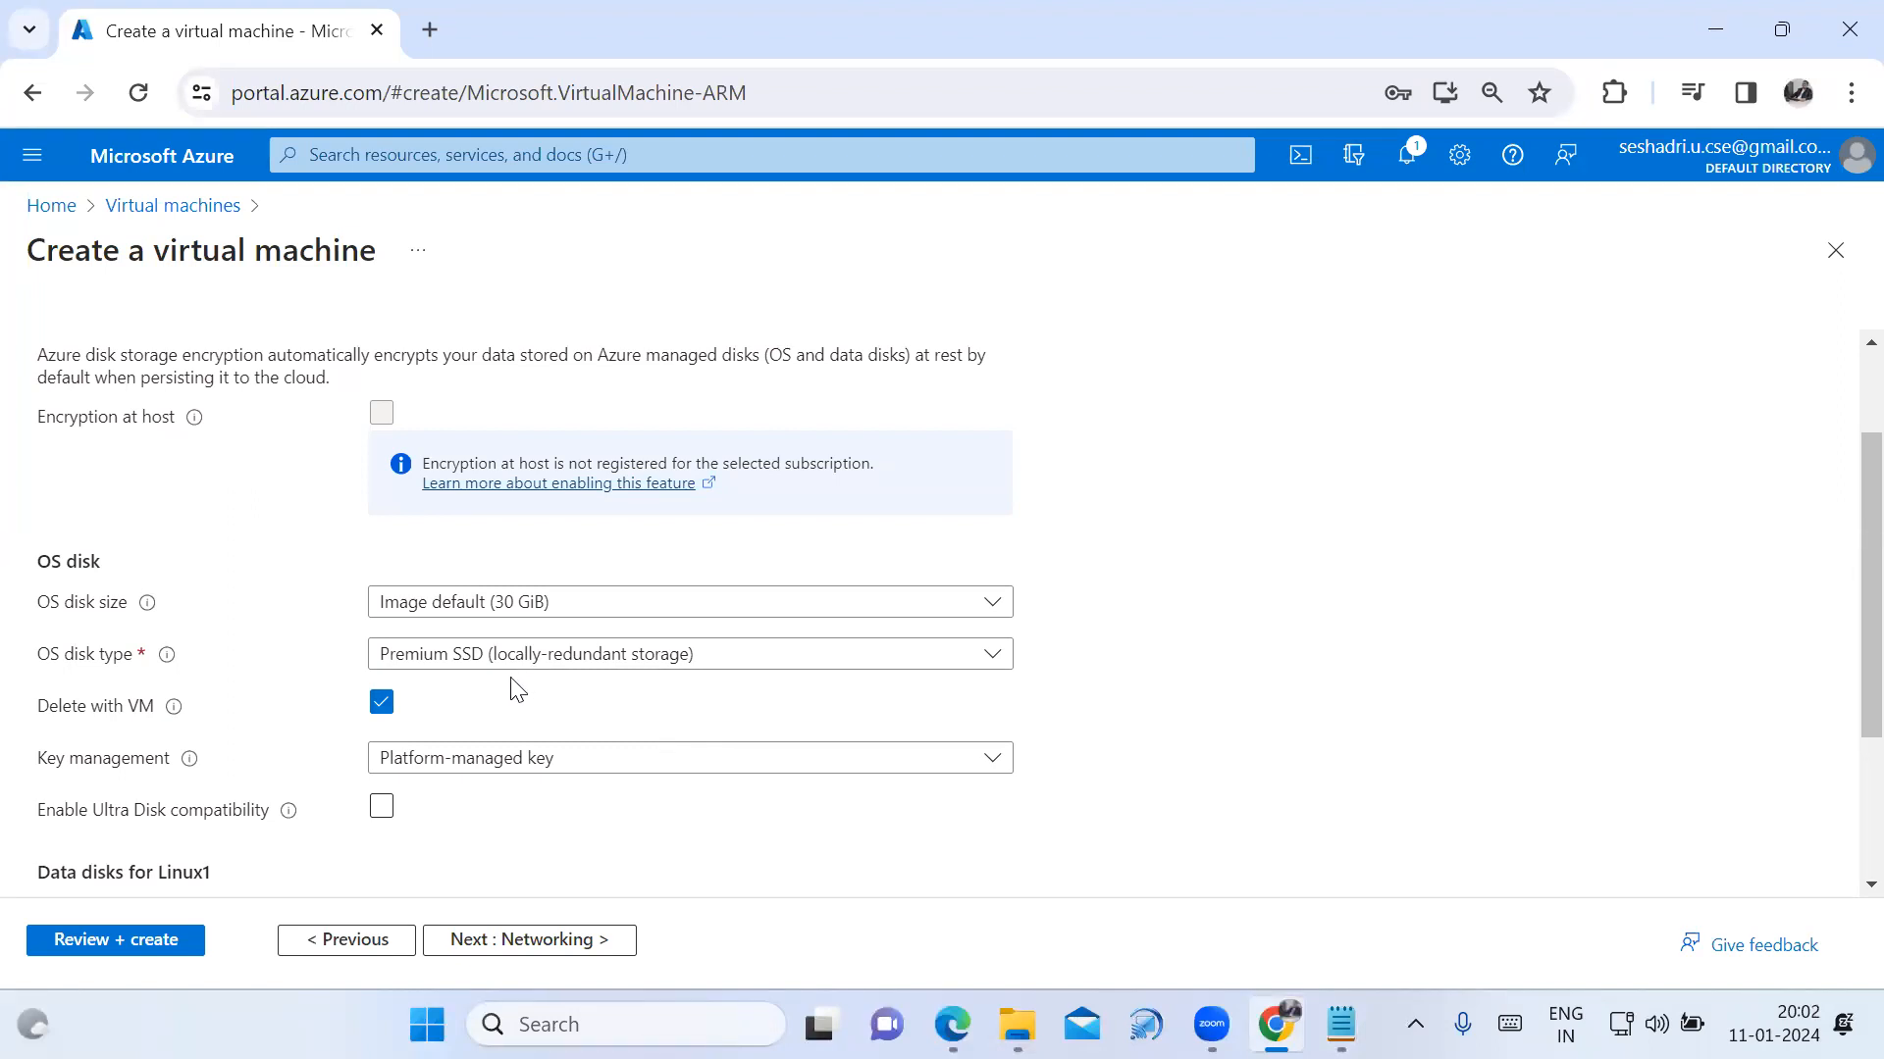
Start creating and attaching a new data disk for Linux1.
{"action": "scroll", "coordinate": [732, 723], "scroll_direction": "down", "scroll_amount": 2}
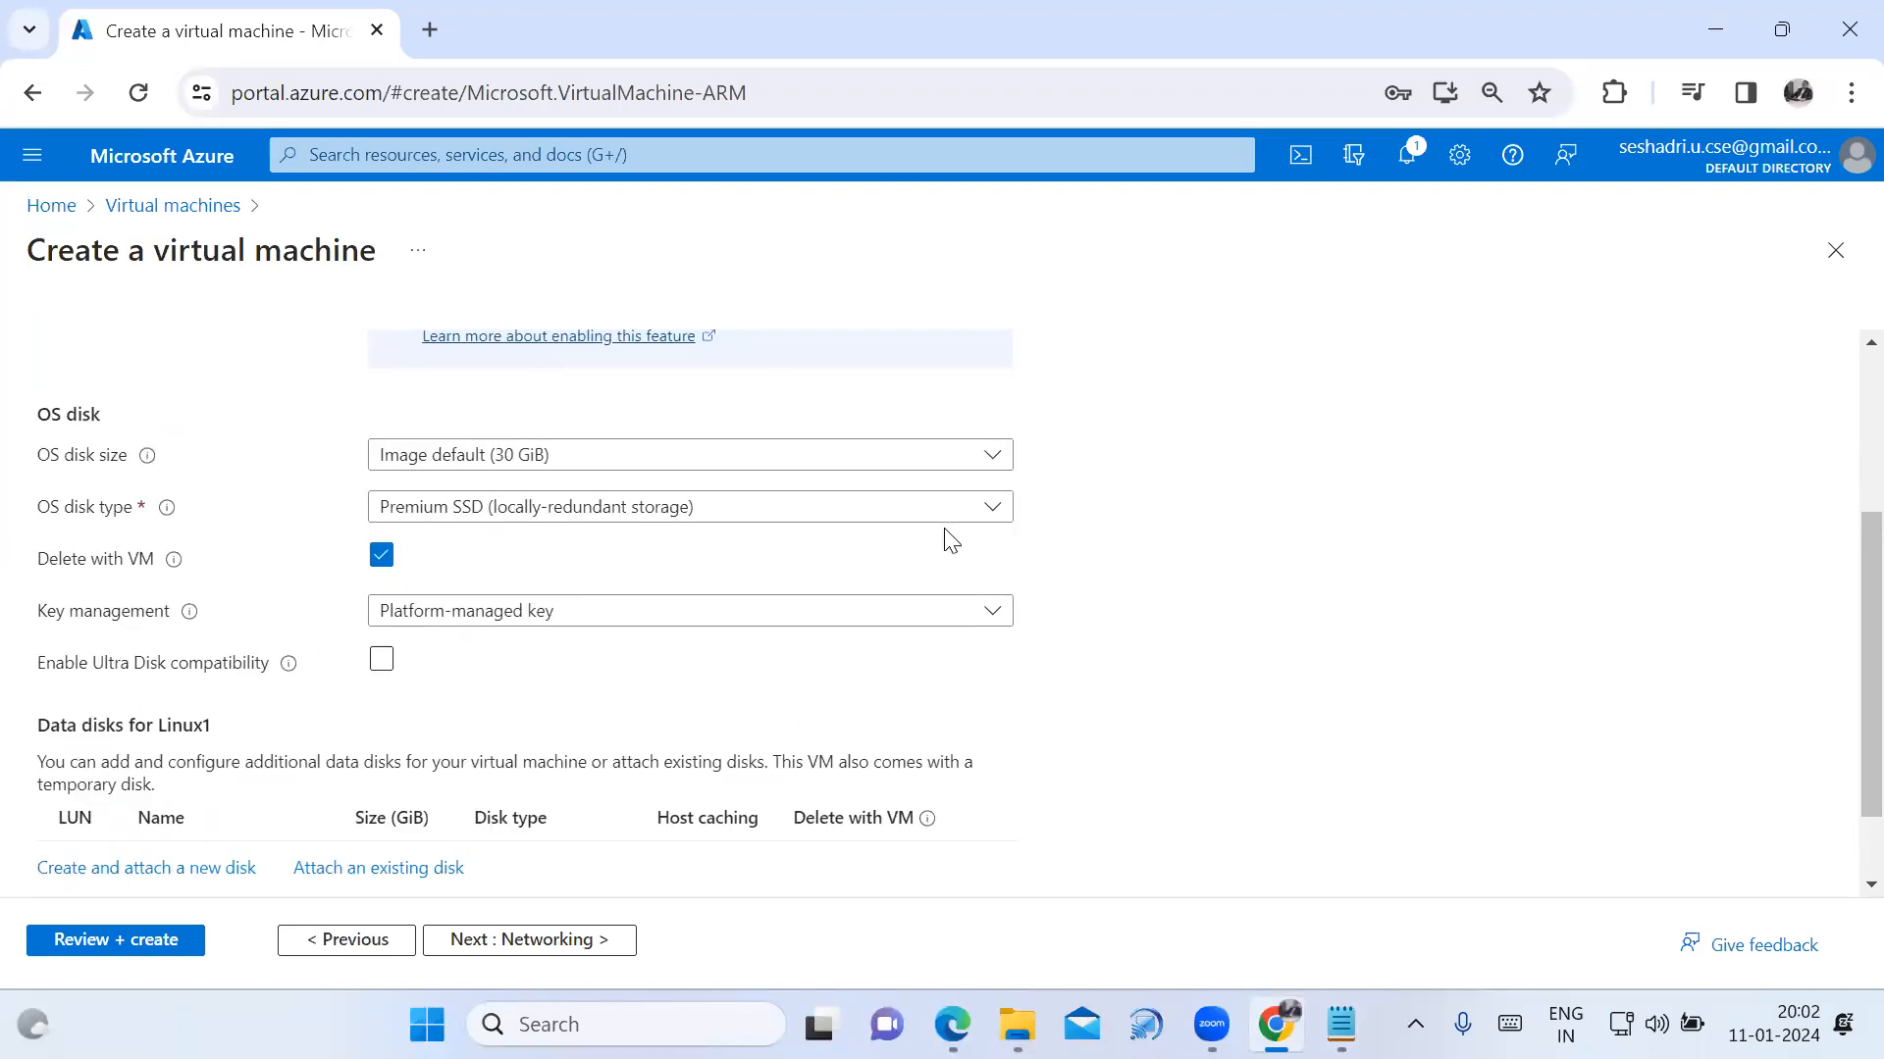
{"action": "scroll", "coordinate": [836, 724], "scroll_direction": "down", "scroll_amount": 1}
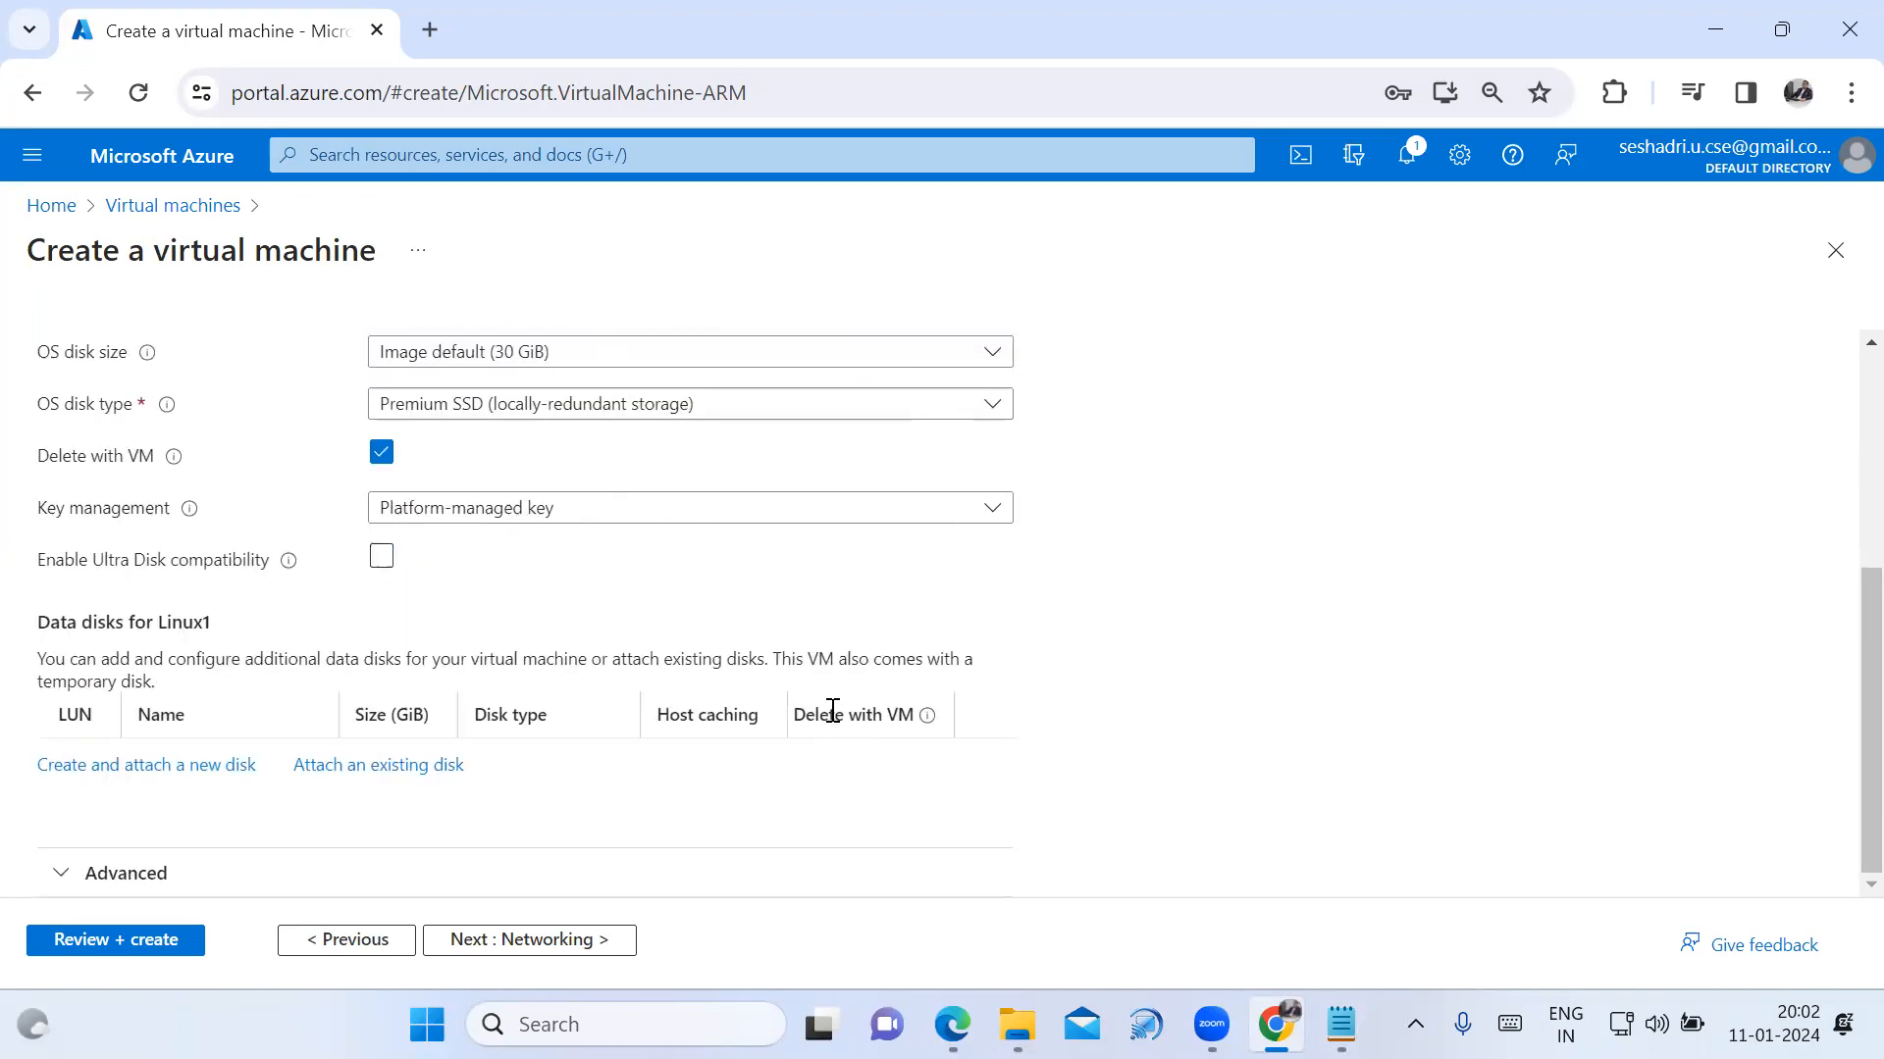
{"action": "left_click", "coordinate": [195, 766]}
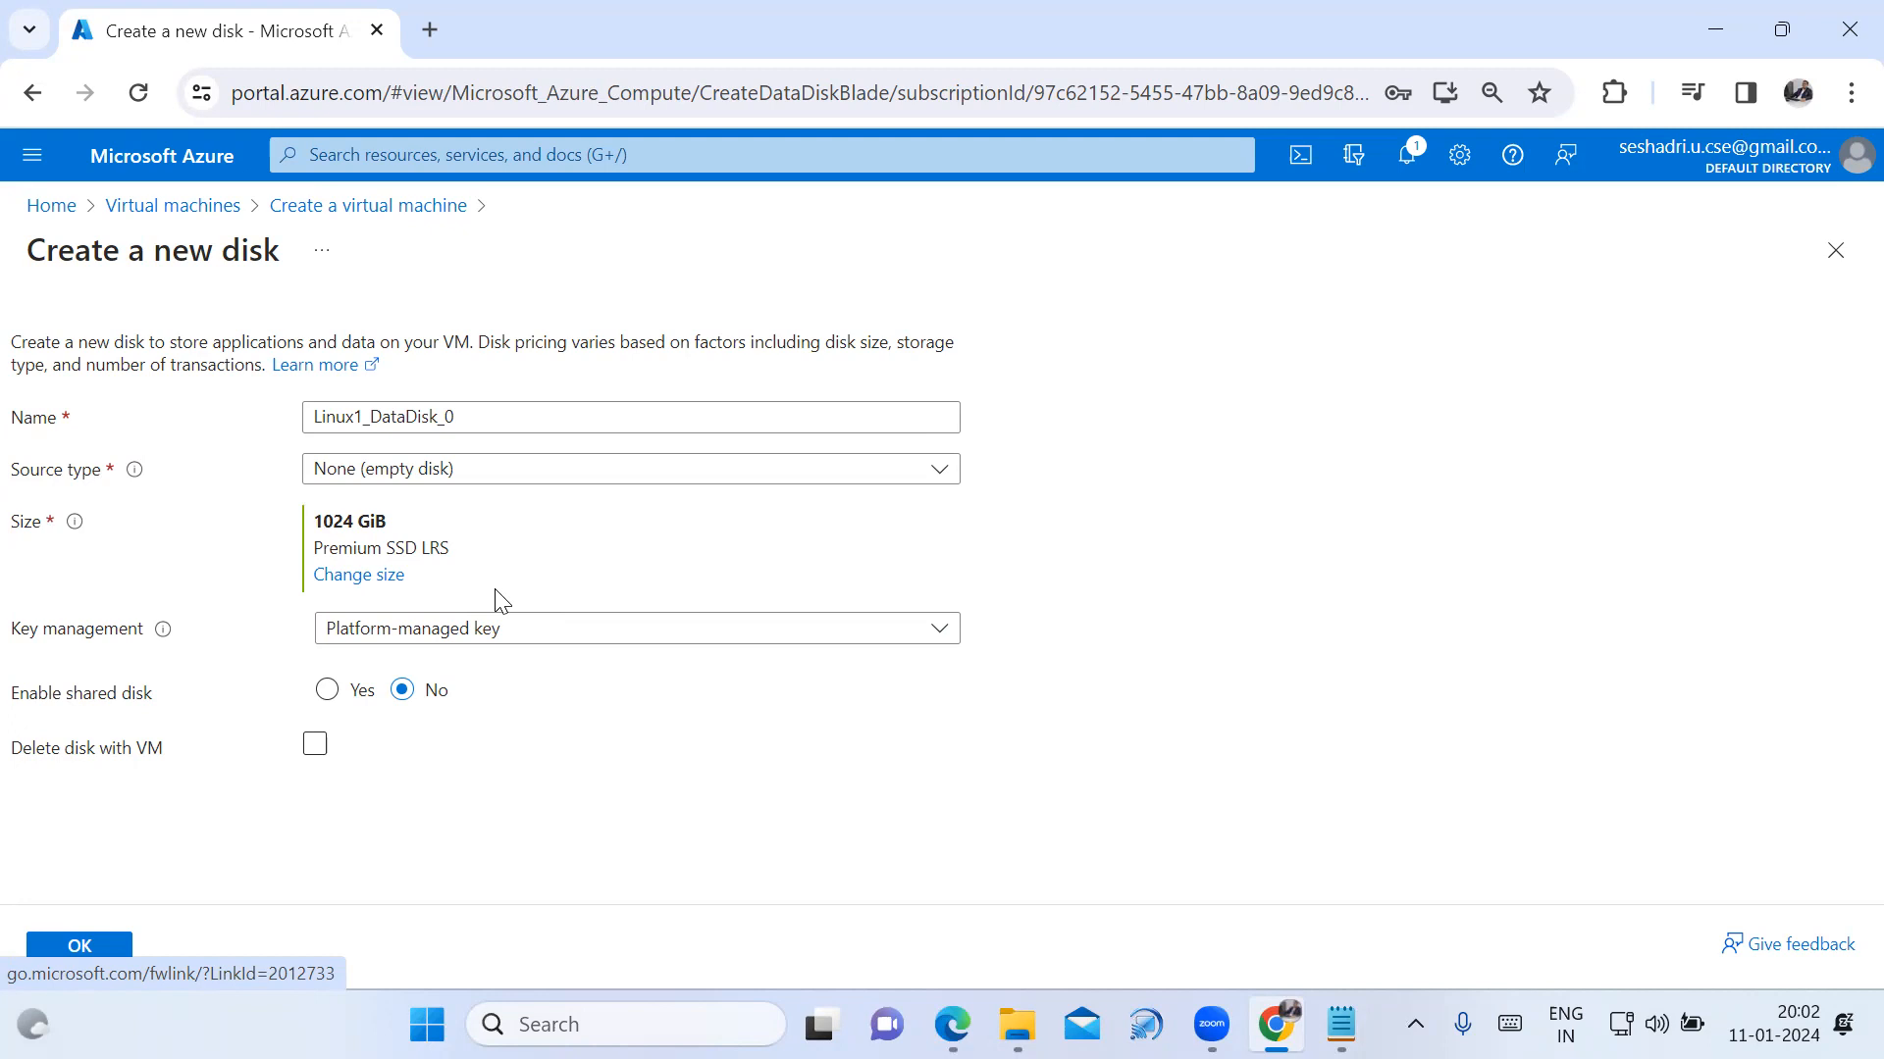
Change the new data disk's size to a custom 5 GiB and confirm it.
{"action": "left_click", "coordinate": [391, 581]}
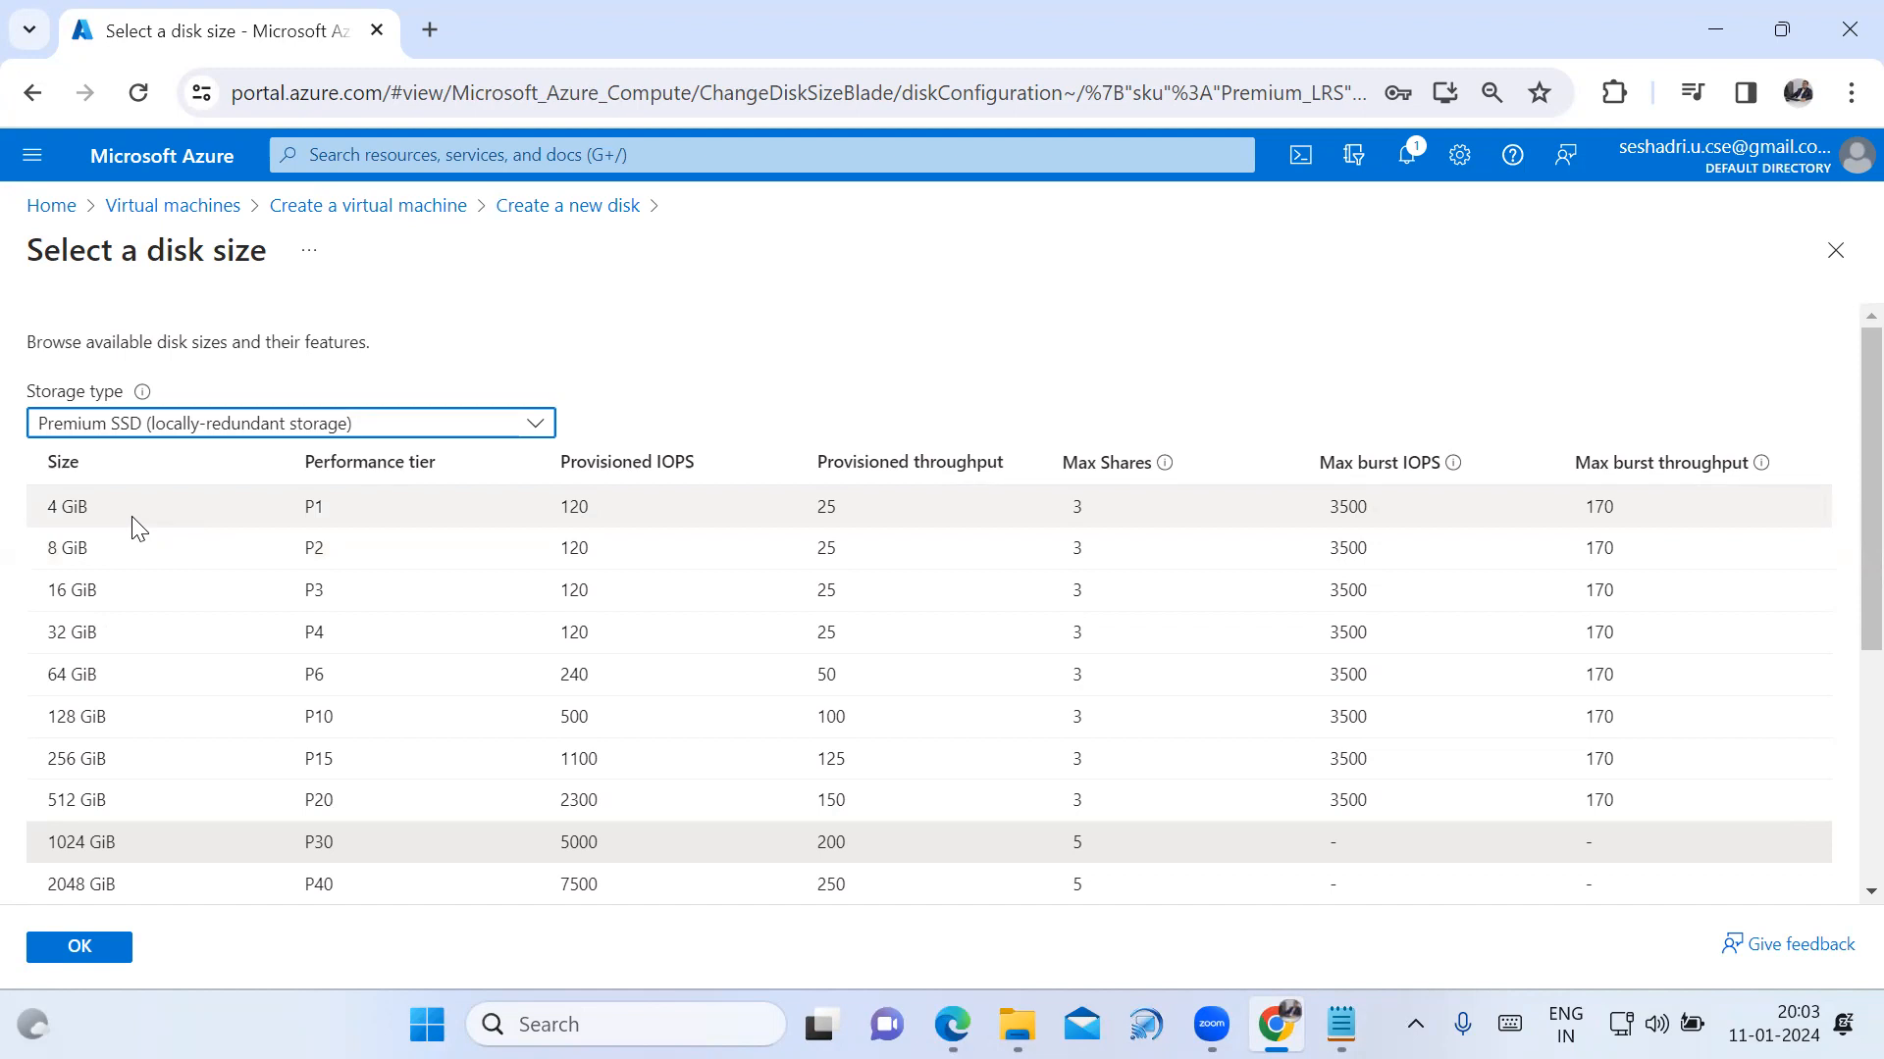
{"action": "left_click", "coordinate": [113, 539]}
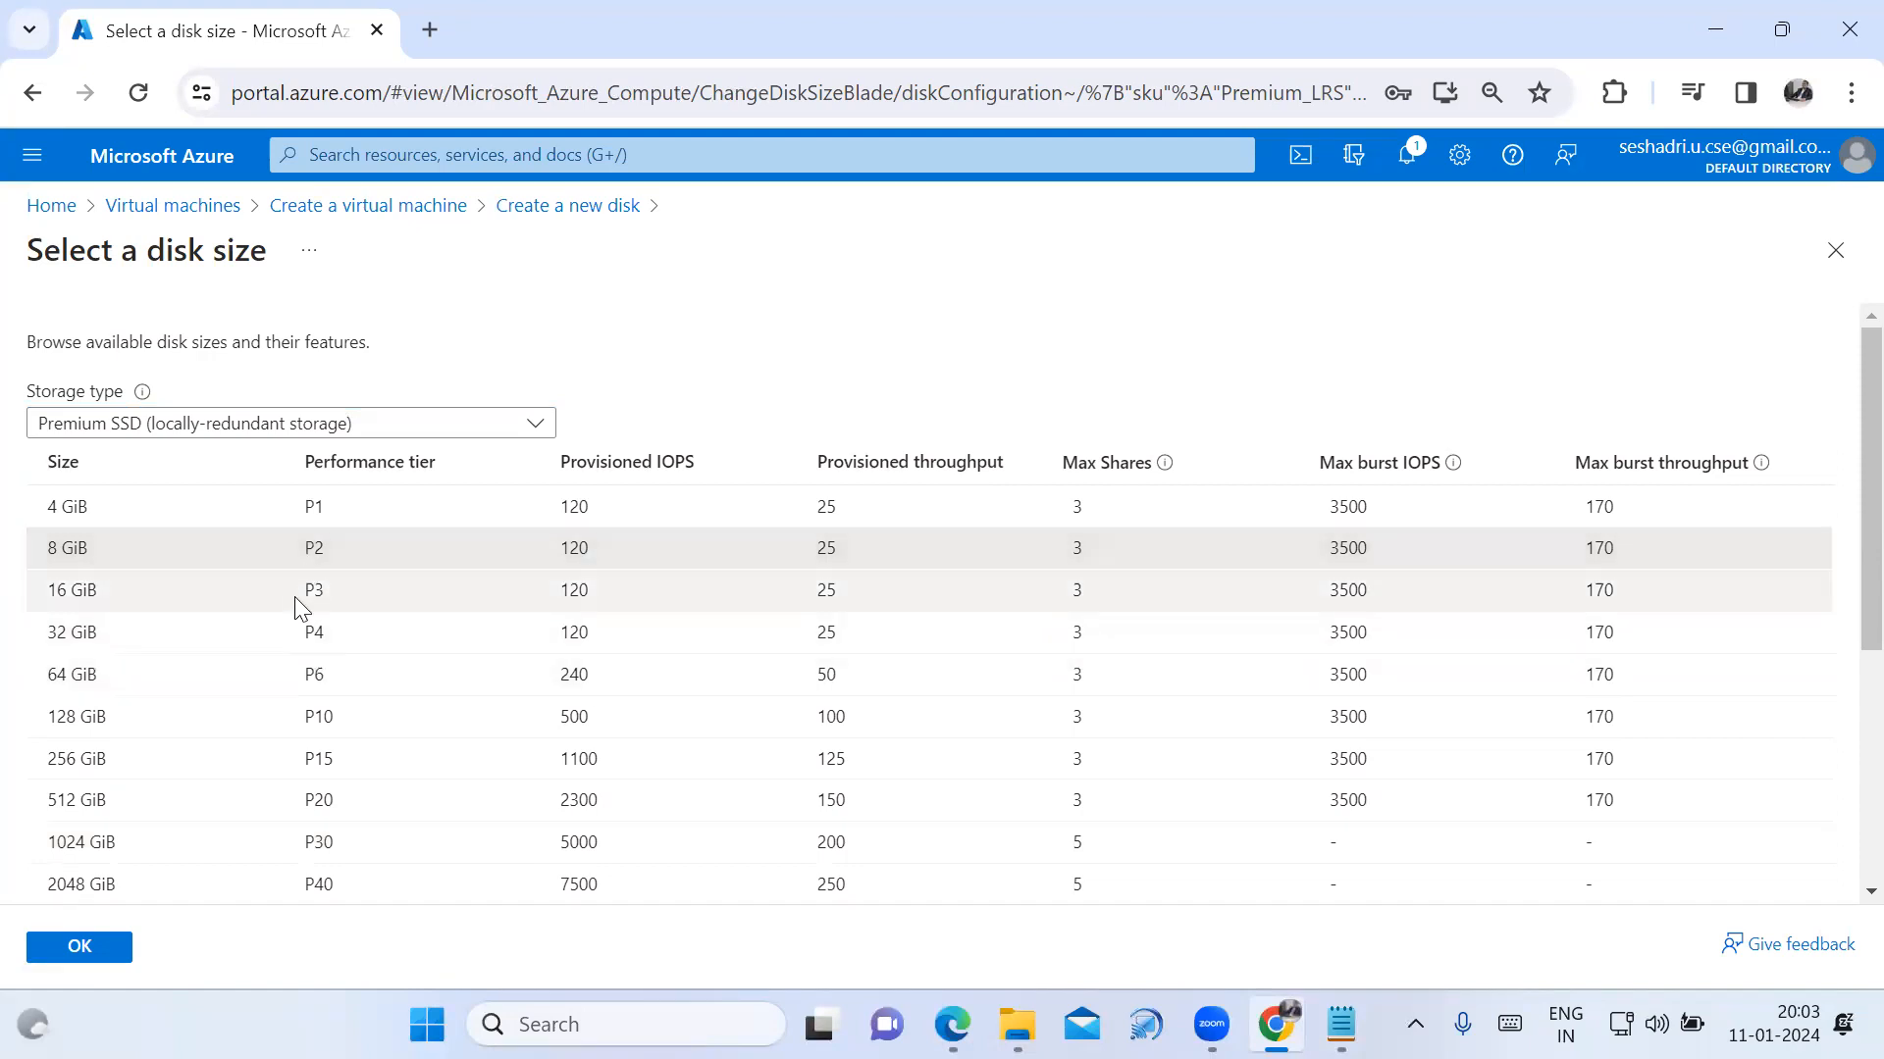
{"action": "scroll", "coordinate": [673, 845], "scroll_direction": "down", "scroll_amount": 5}
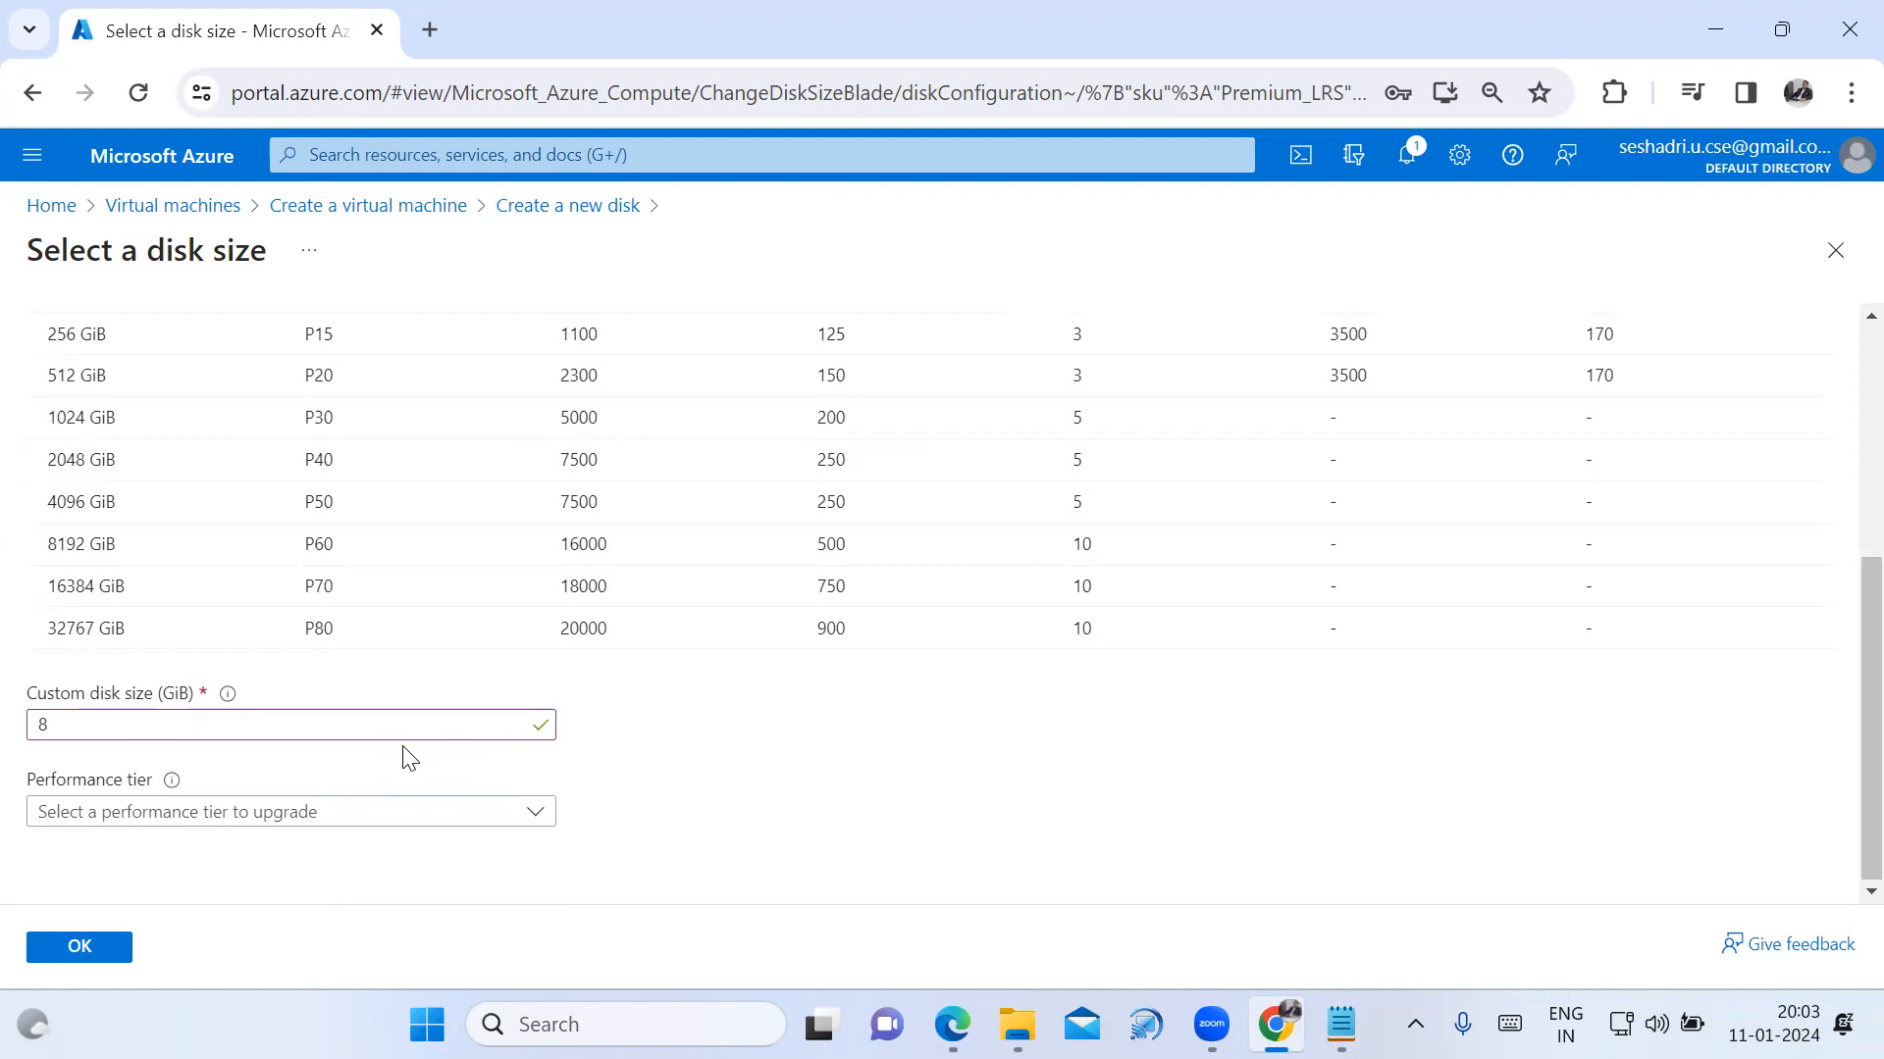
{"action": "left_click", "coordinate": [413, 727]}
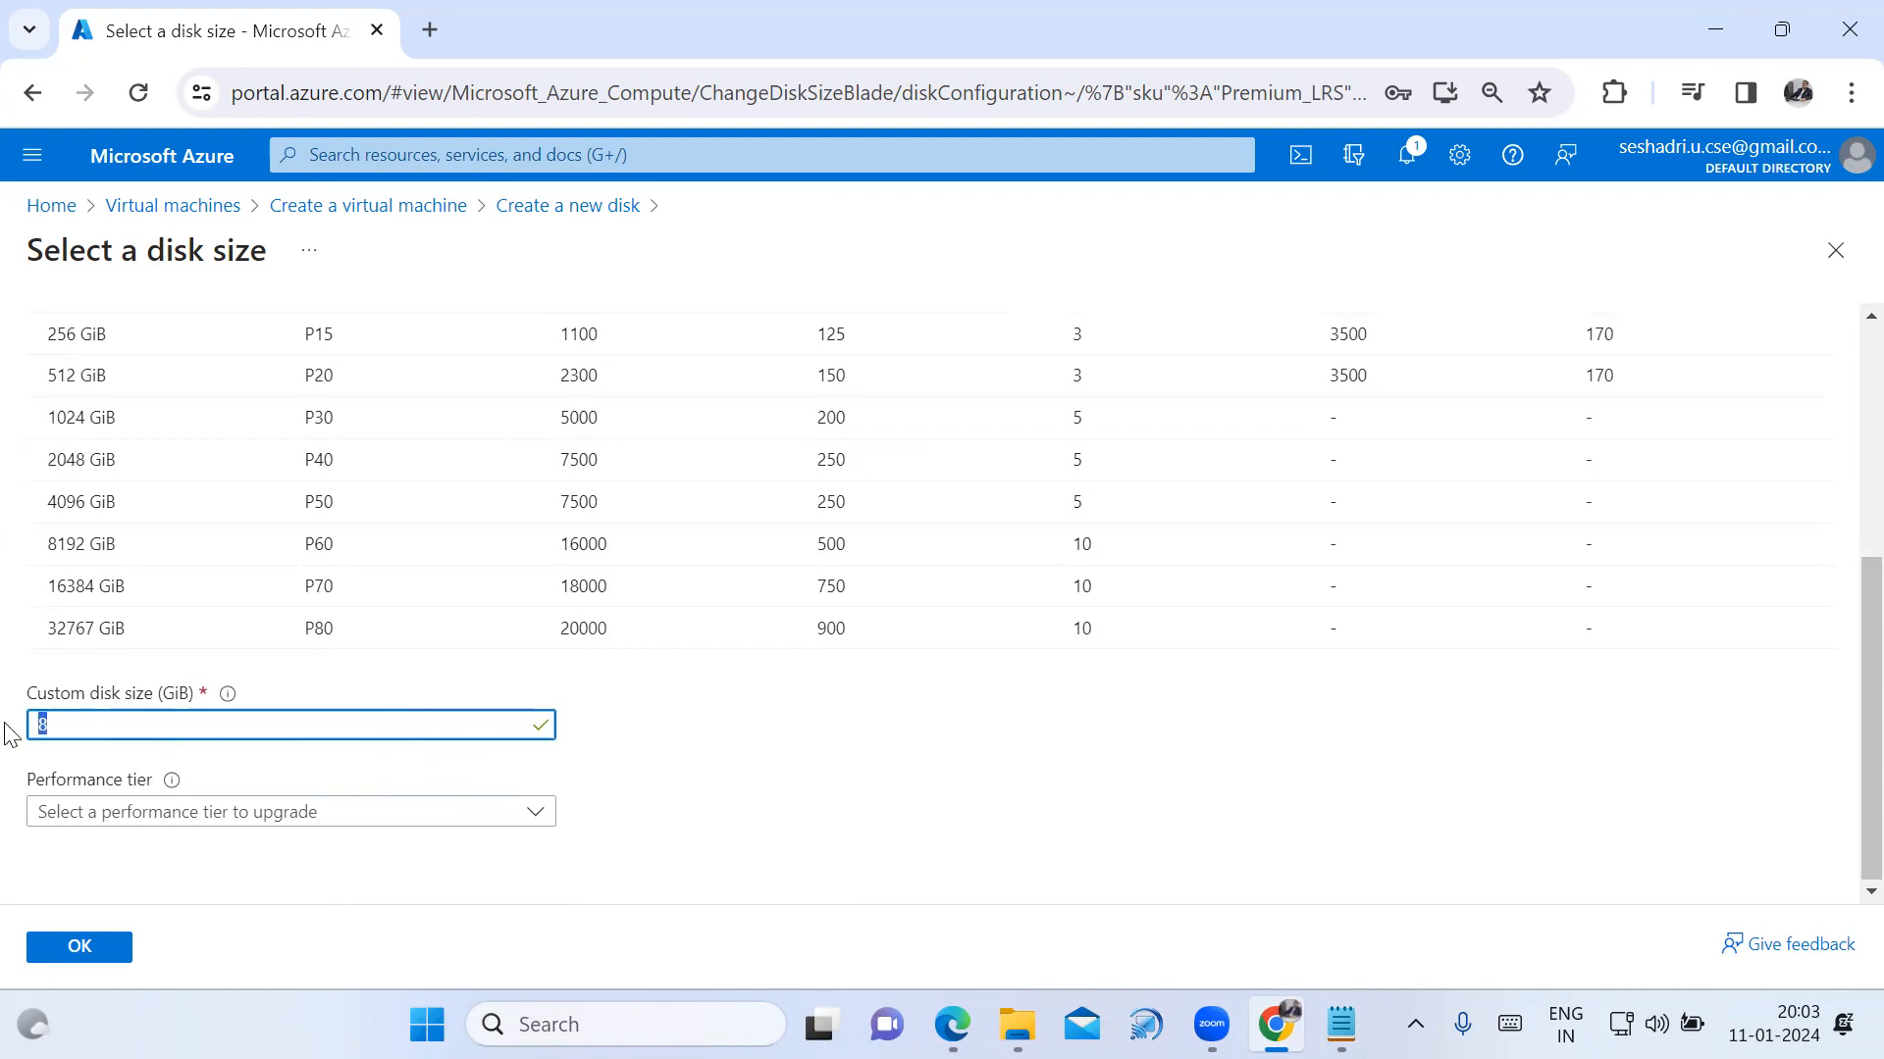
{"action": "key", "text": "BackSpace"}
{"action": "type", "text": "5"}
{"action": "left_click", "coordinate": [1056, 741]}
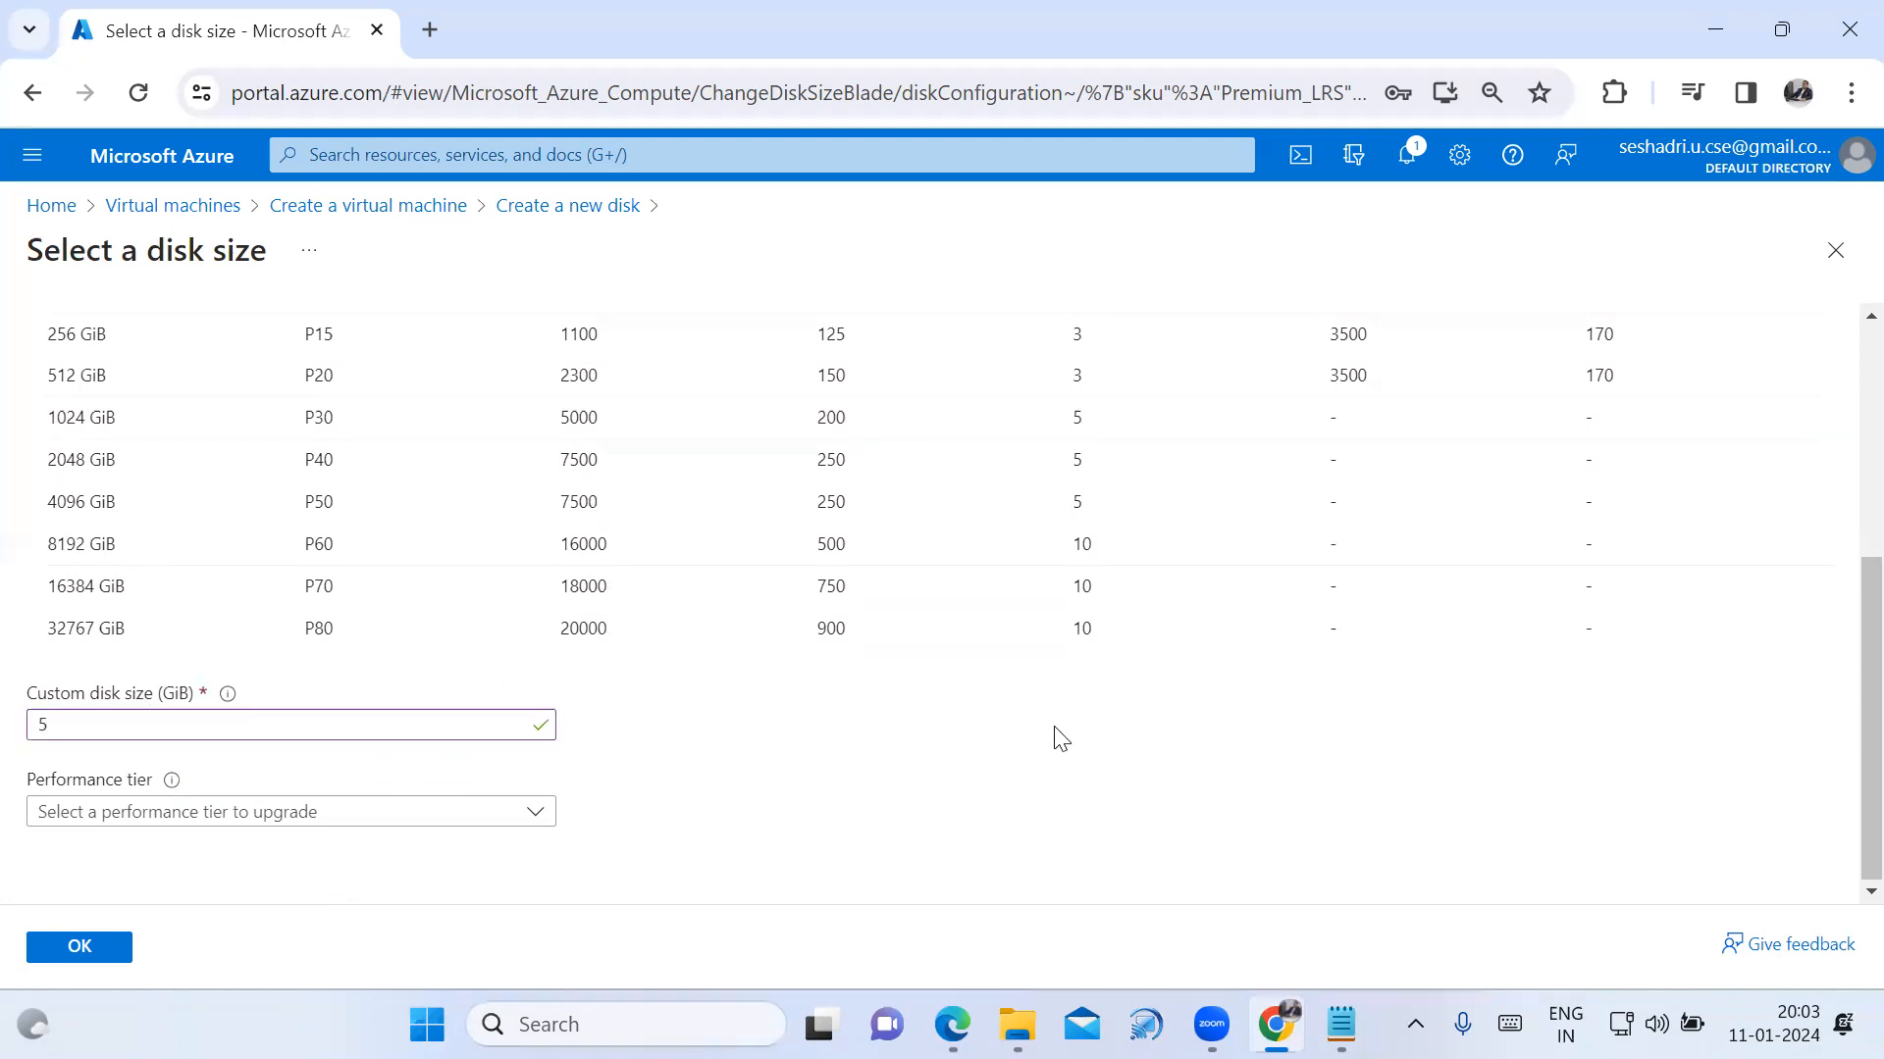
{"action": "left_click", "coordinate": [112, 954]}
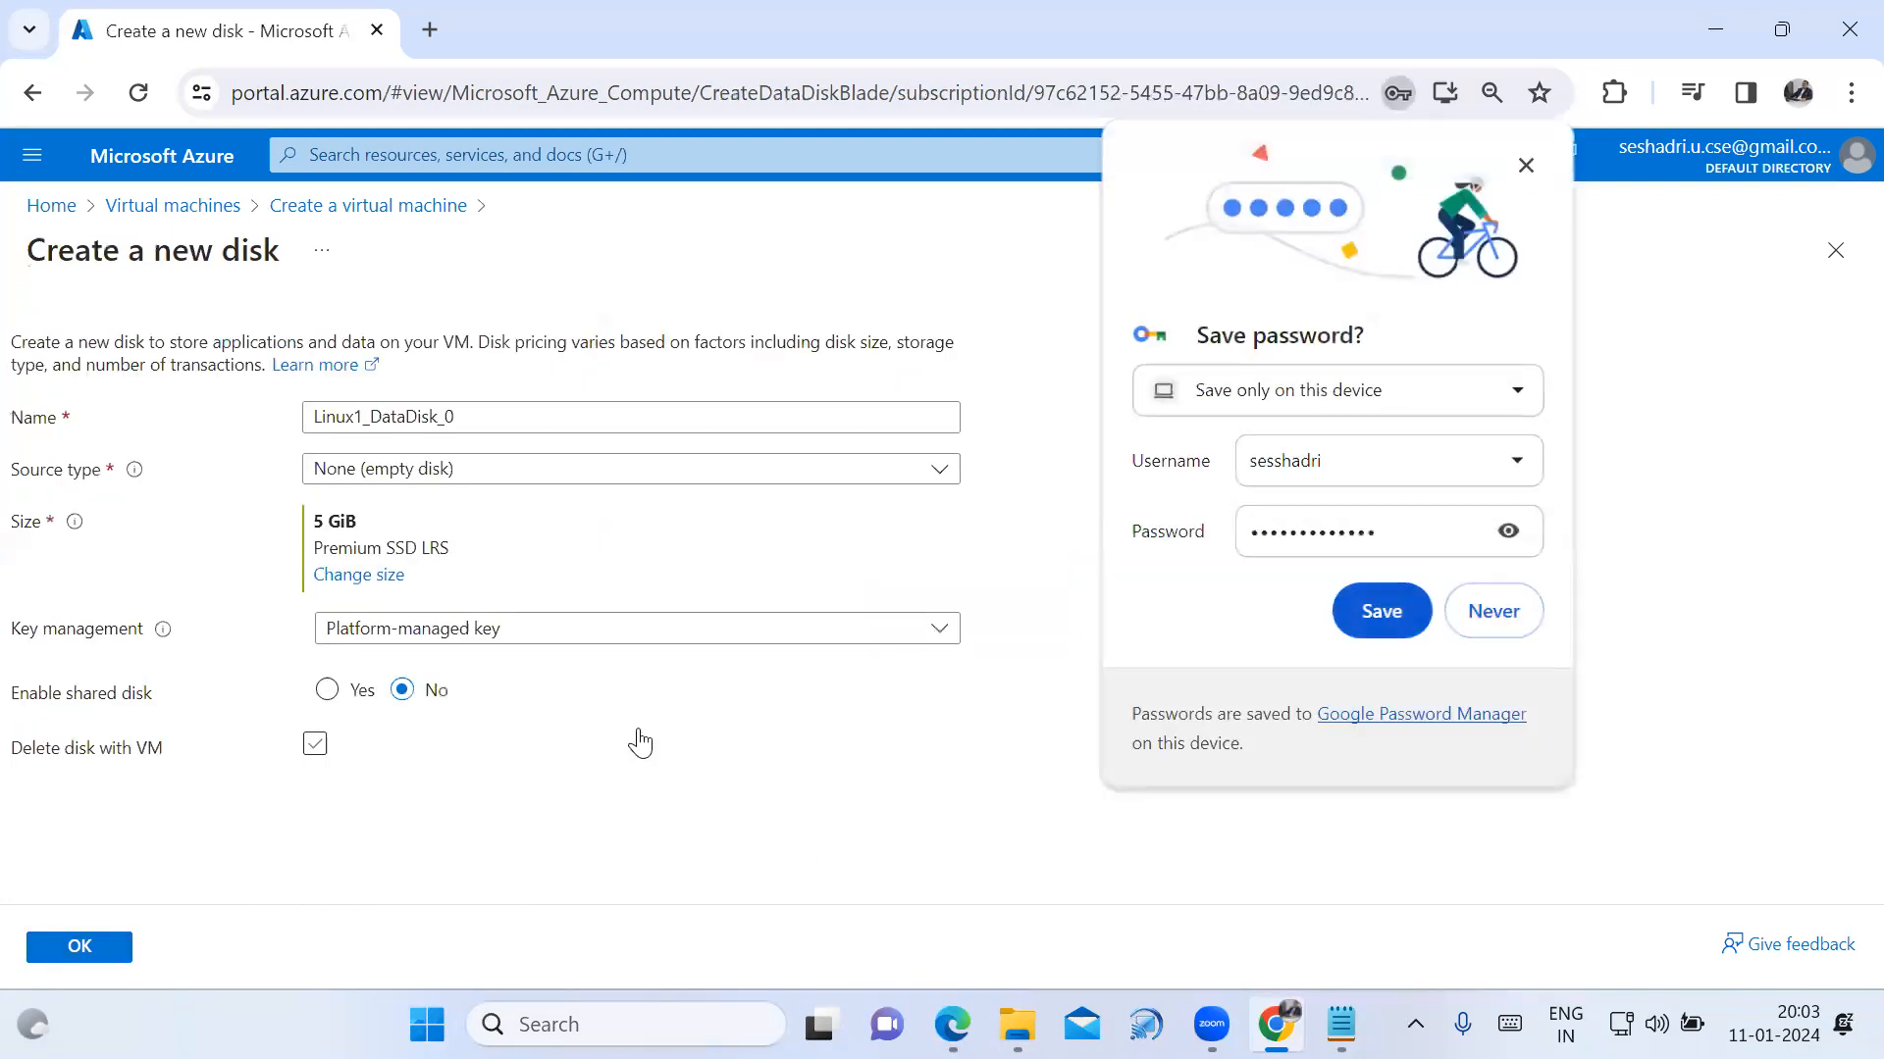
Dismiss the save-password prompt, enable deleting the data disk with the VM, and confirm the new disk.
{"action": "left_click", "coordinate": [1526, 165]}
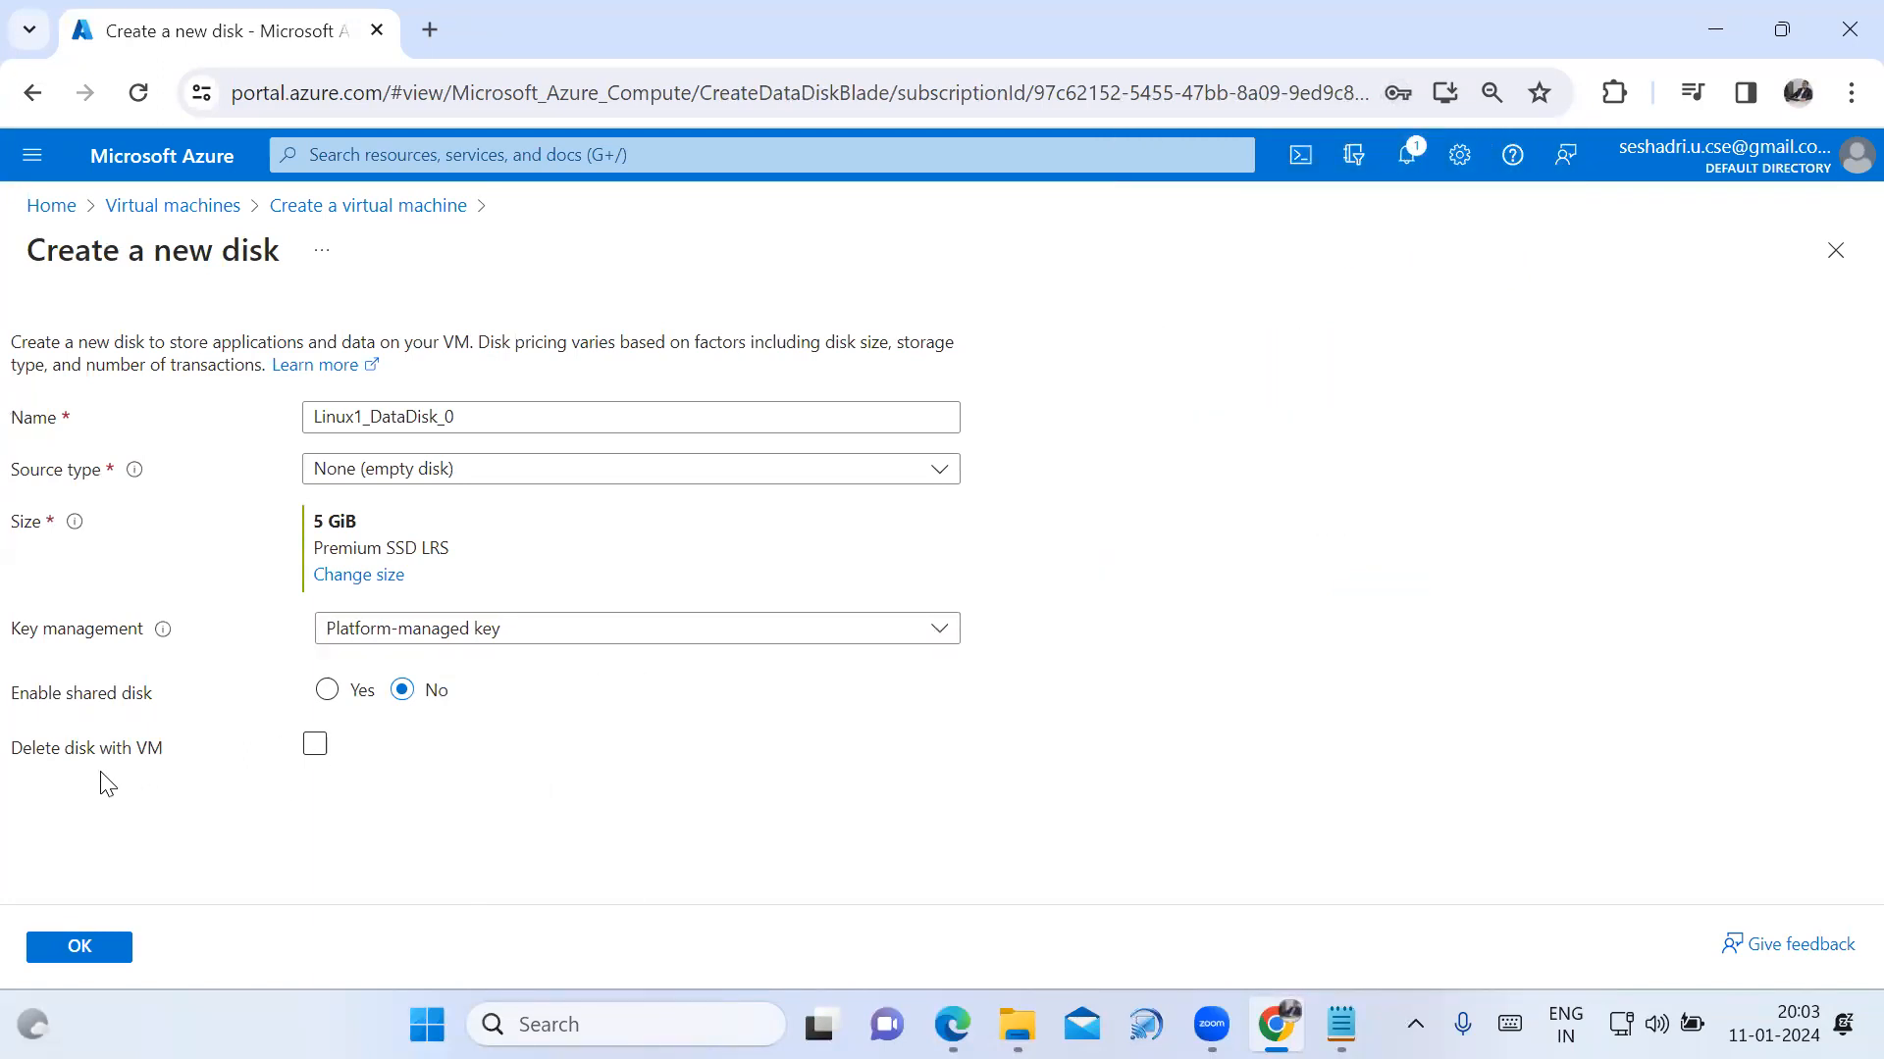
{"action": "left_click", "coordinate": [315, 748]}
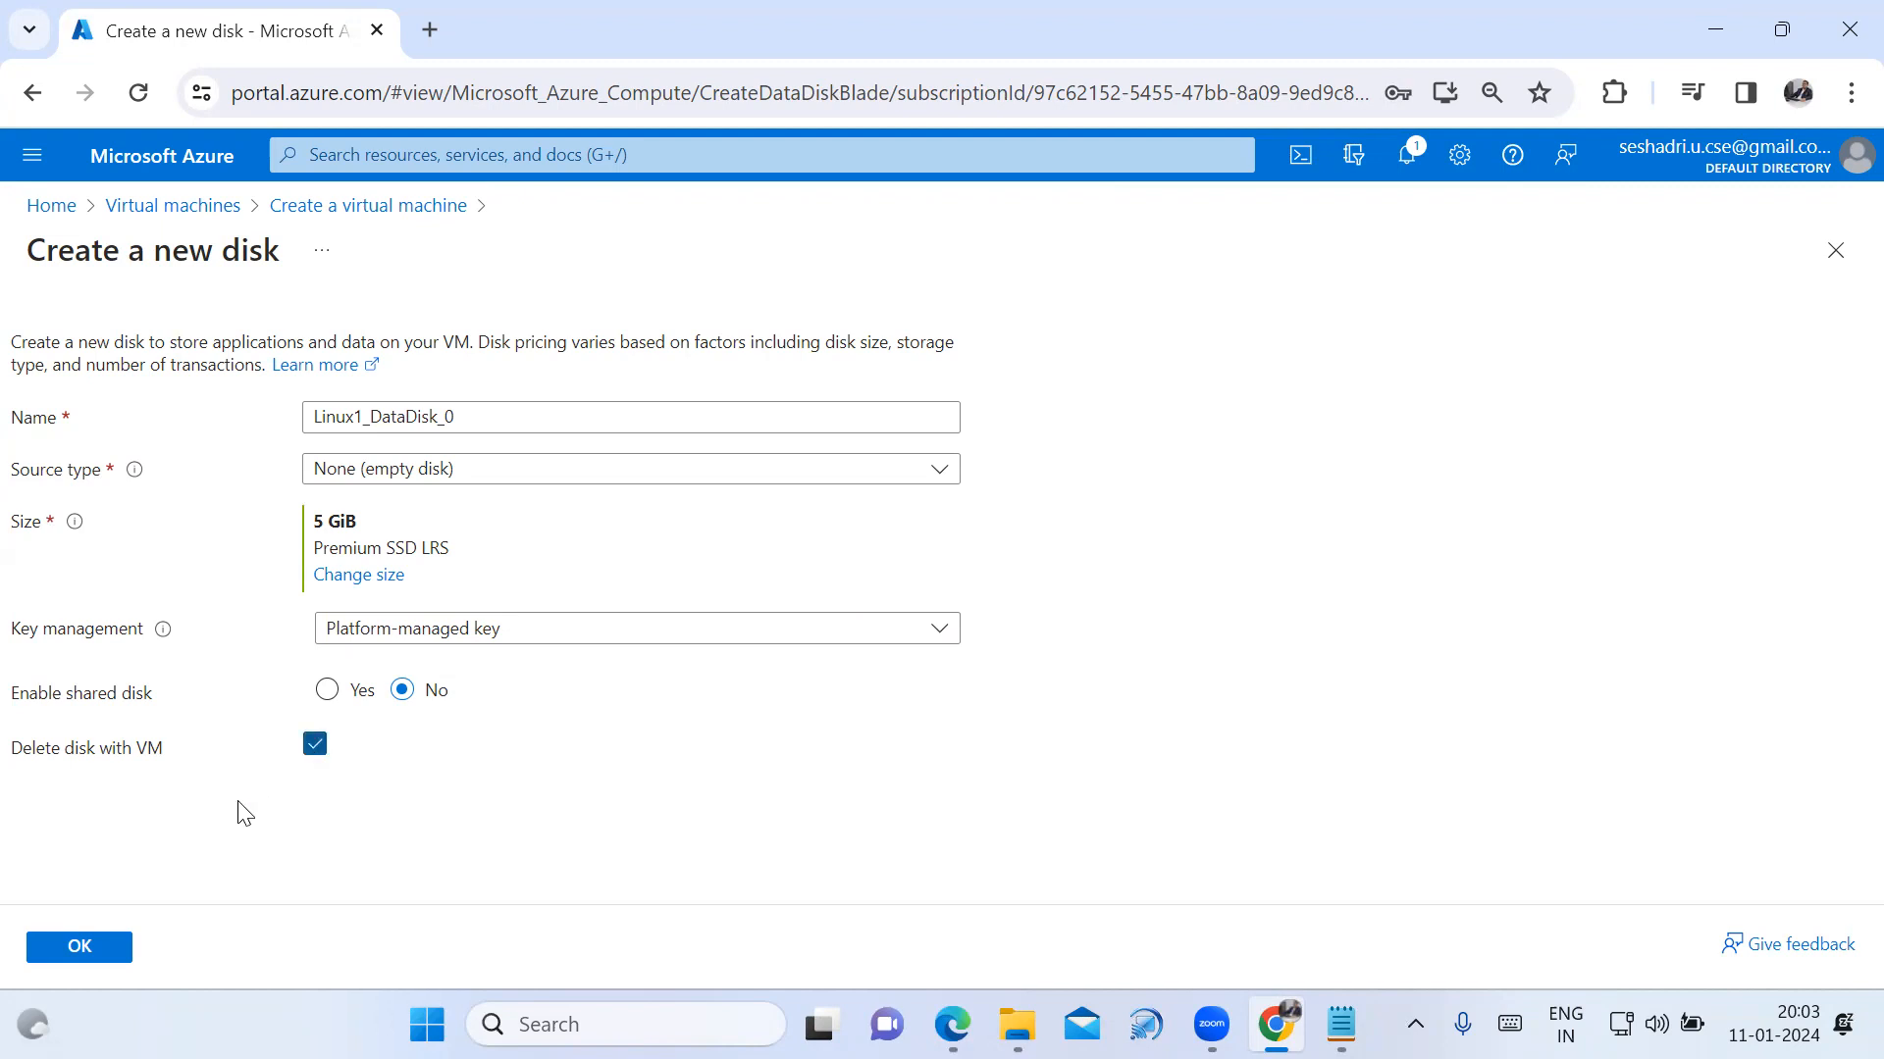
{"action": "left_click", "coordinate": [78, 952]}
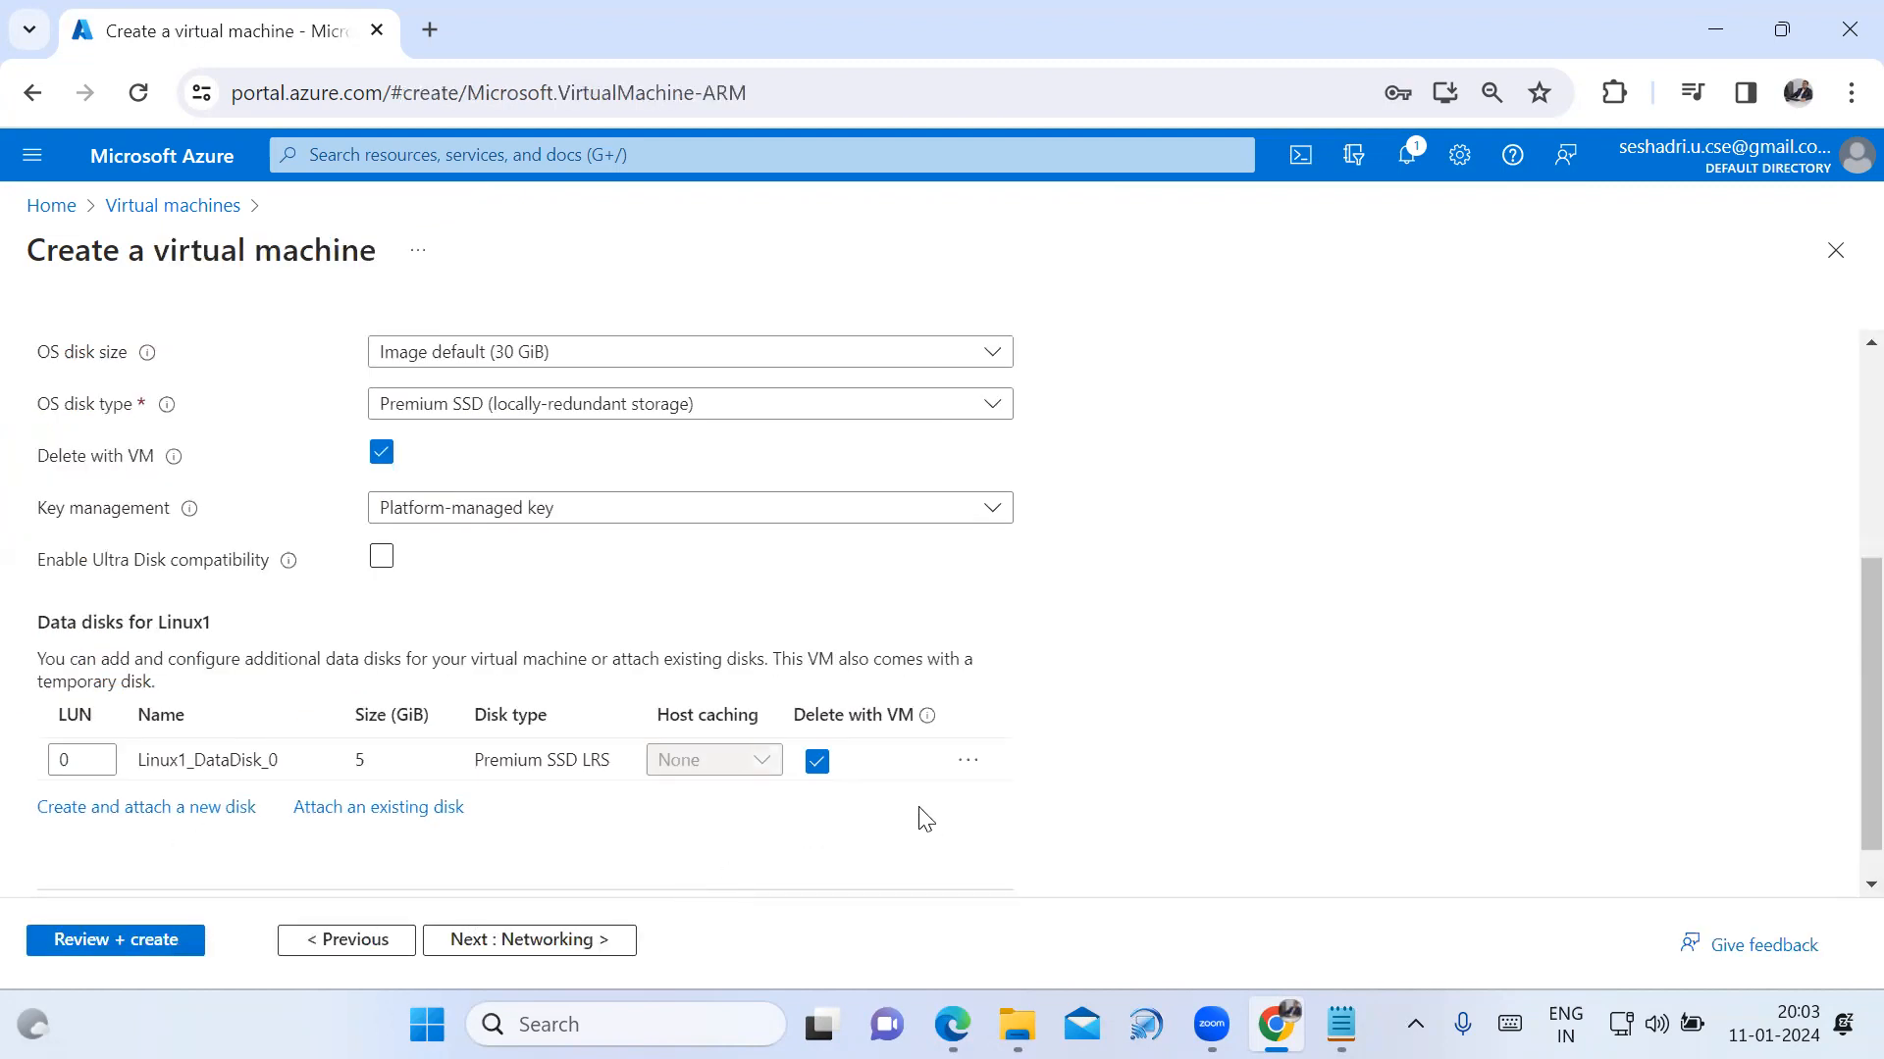
Review and create the Linux1 virtual machine, then close the deployment notification.
{"action": "scroll", "coordinate": [922, 819], "scroll_direction": "down", "scroll_amount": 1}
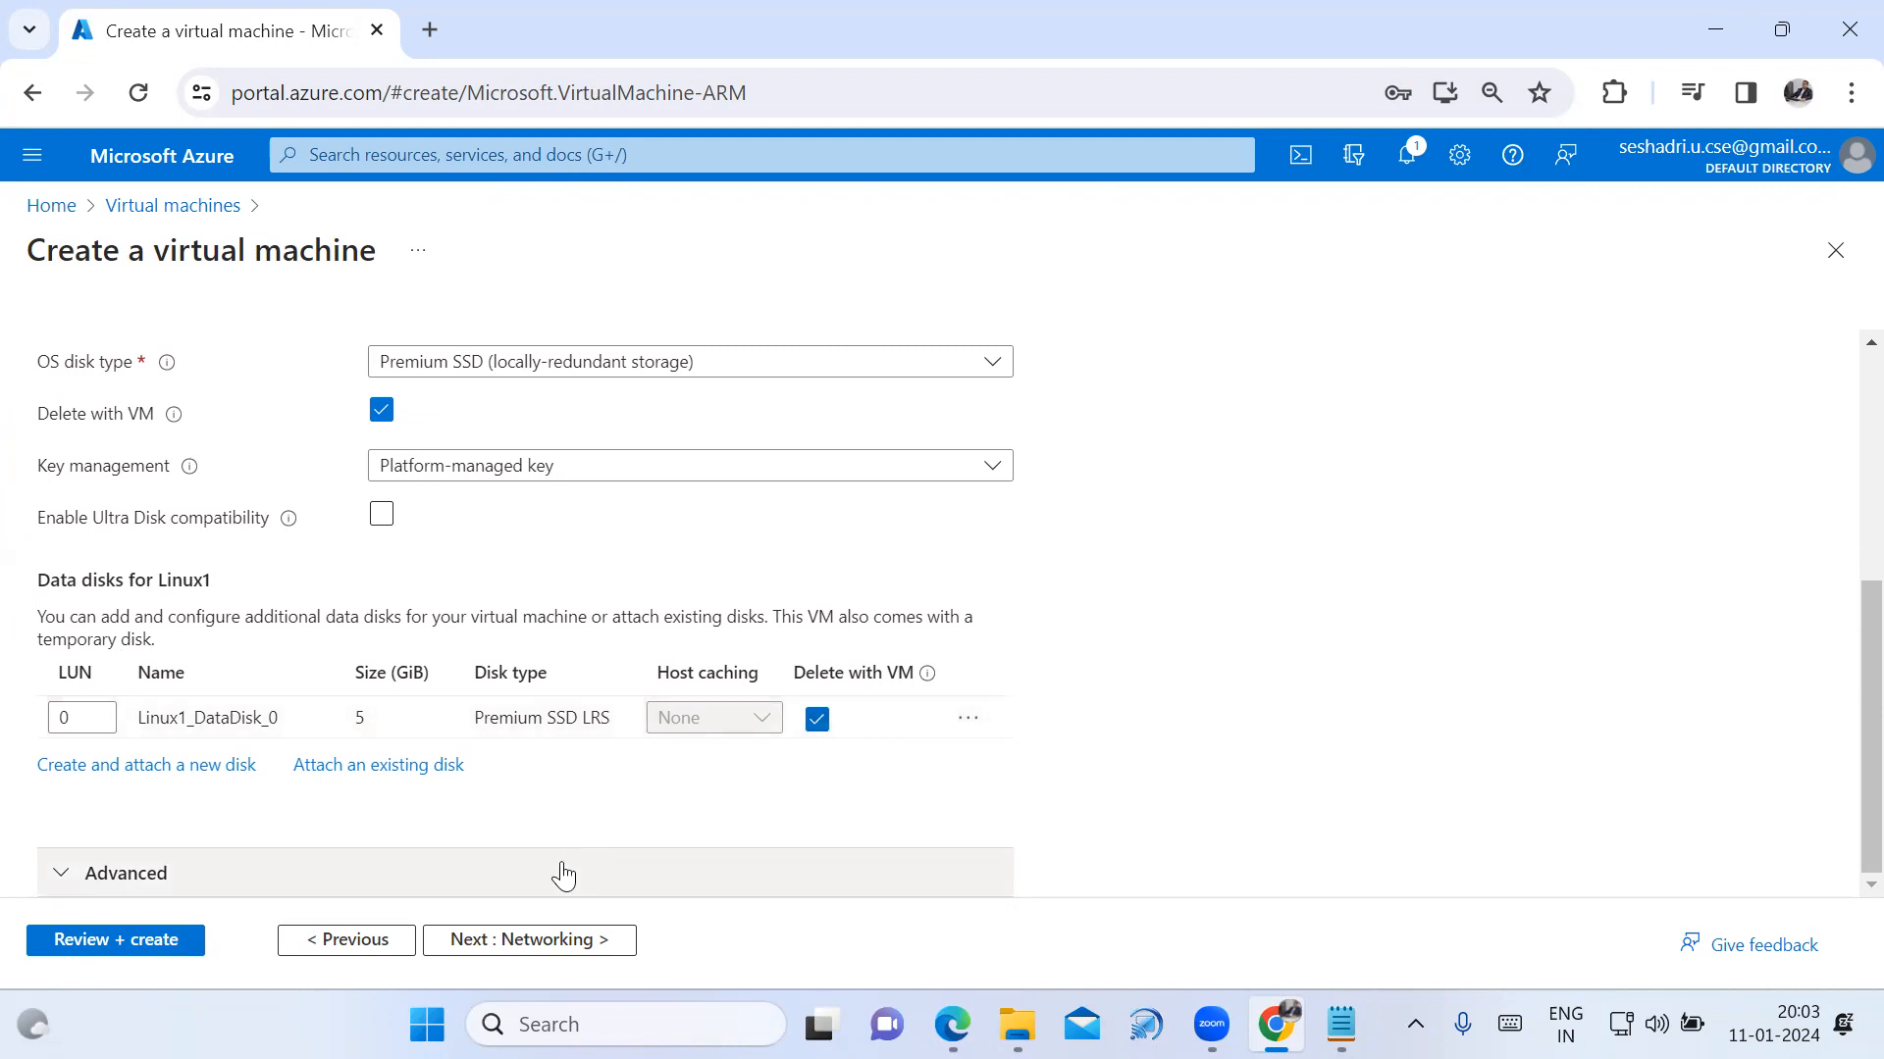
{"action": "left_click", "coordinate": [157, 942]}
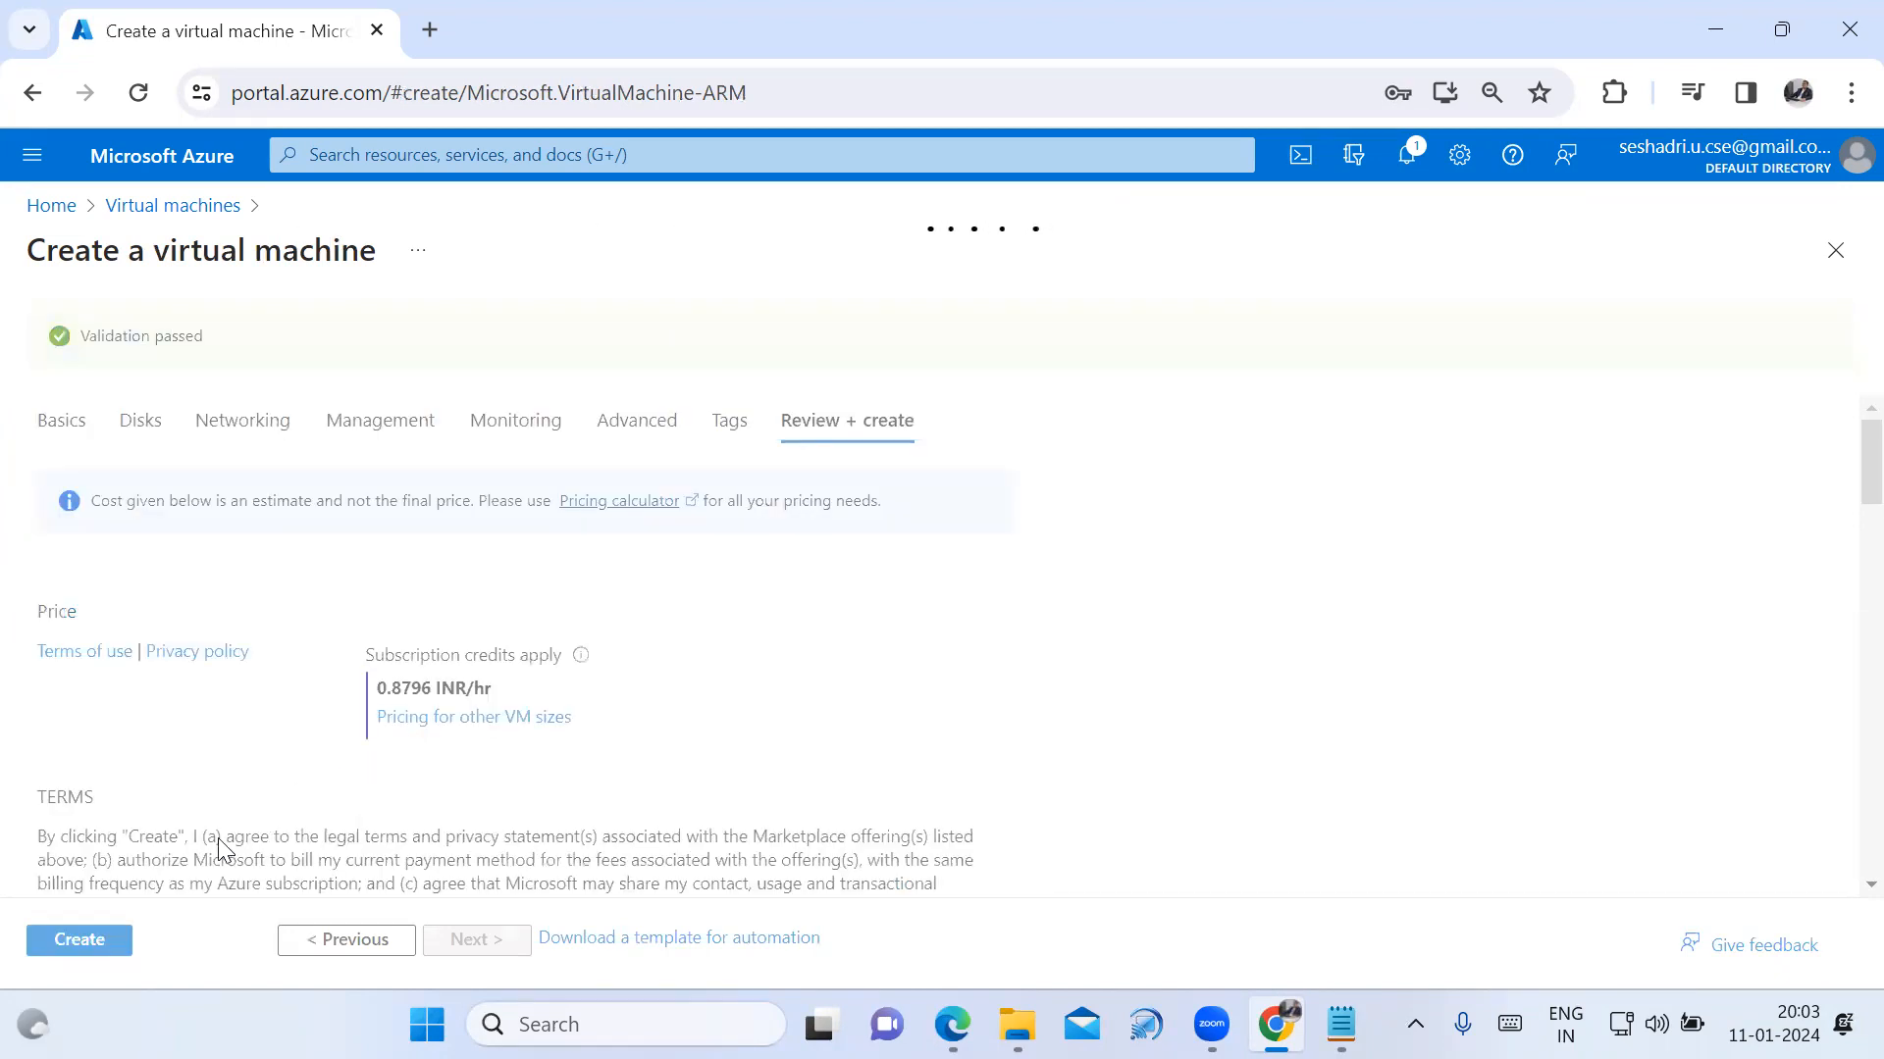
{"action": "left_click", "coordinate": [110, 944]}
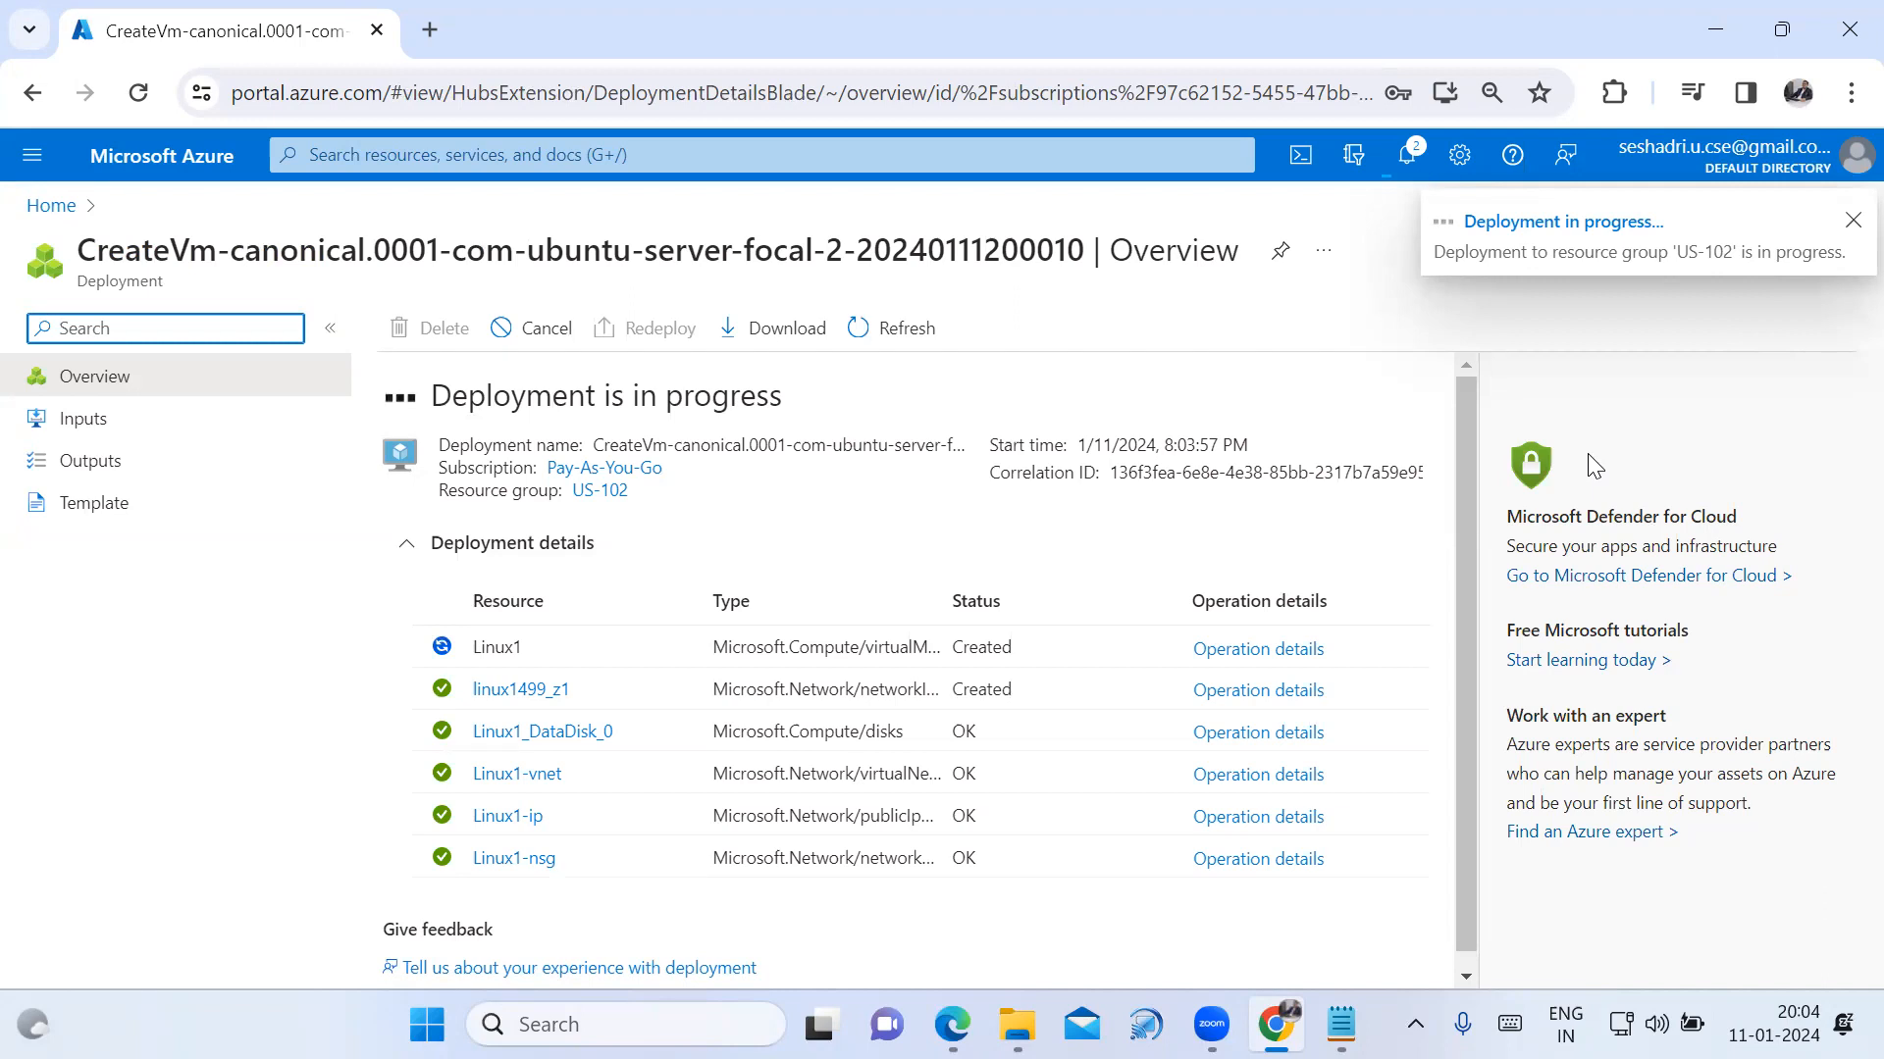
{"action": "left_click", "coordinate": [1851, 222]}
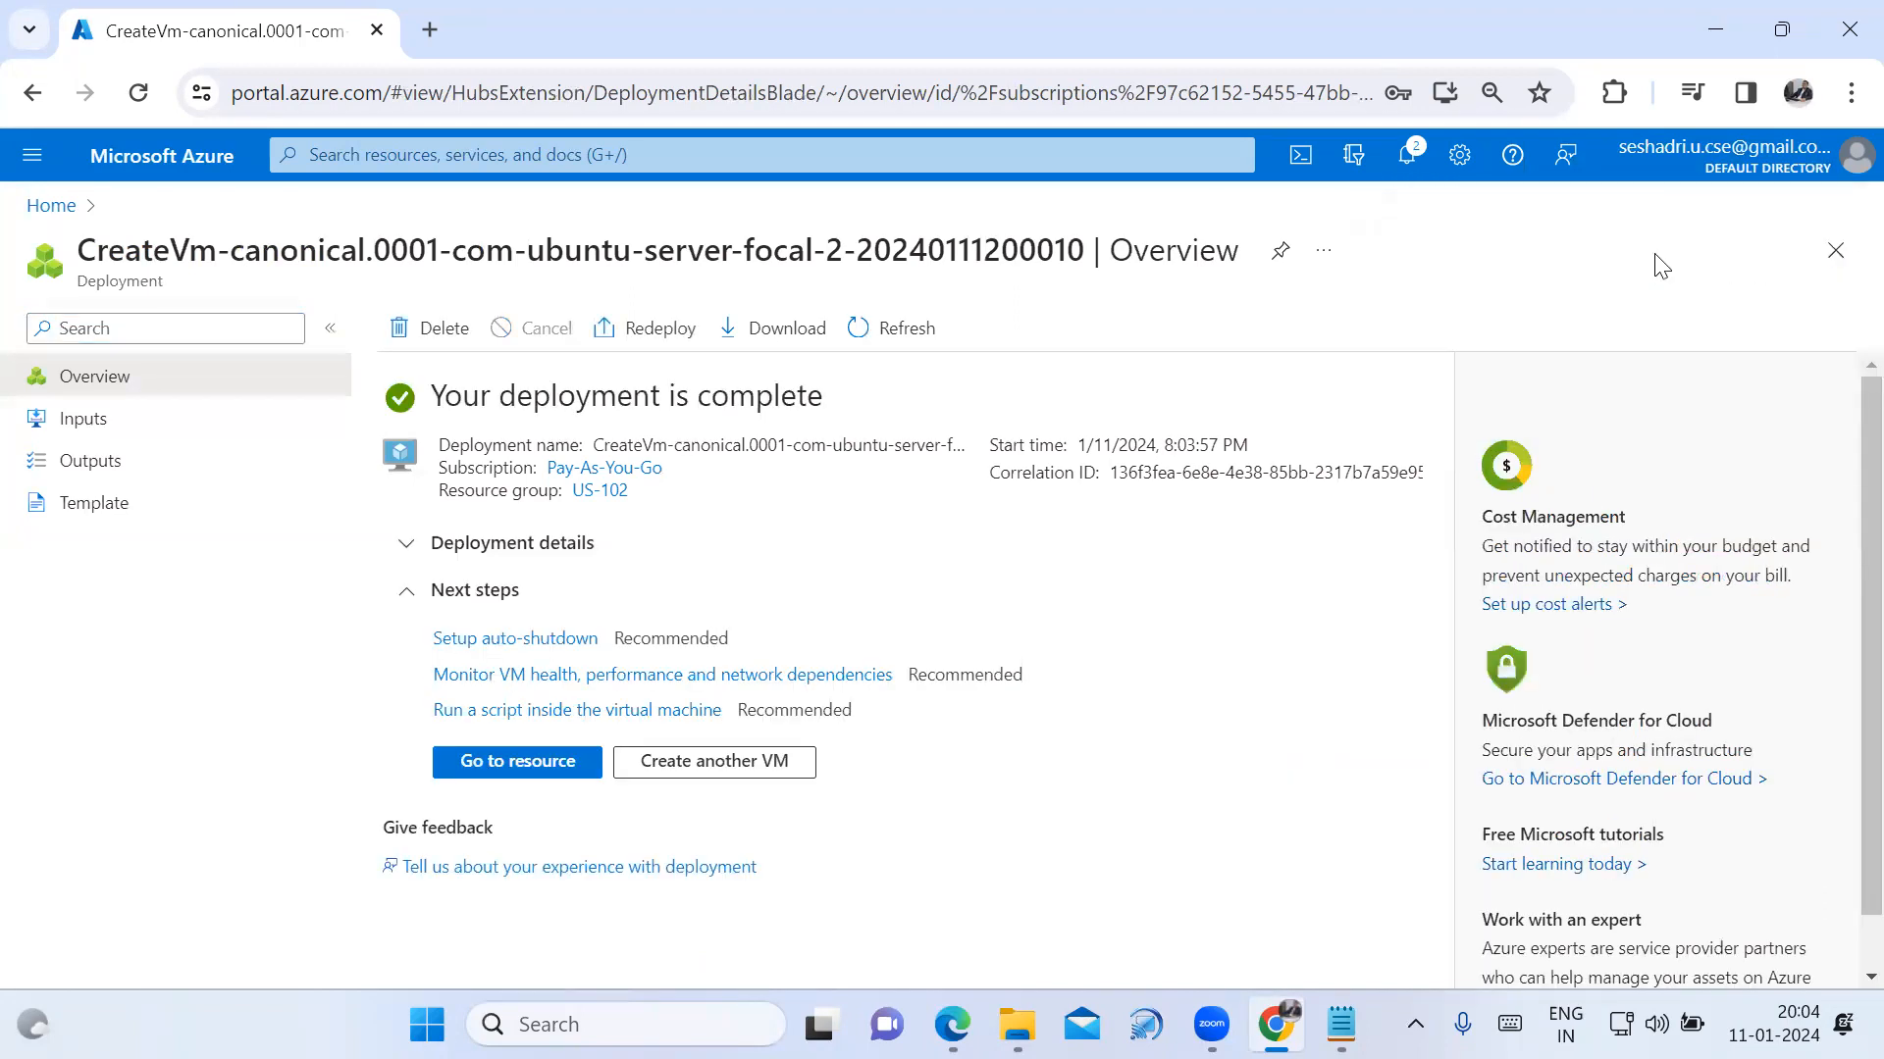
Return to the Azure home page and open Linux1 from the Virtual machines list.
{"action": "left_click", "coordinate": [51, 205]}
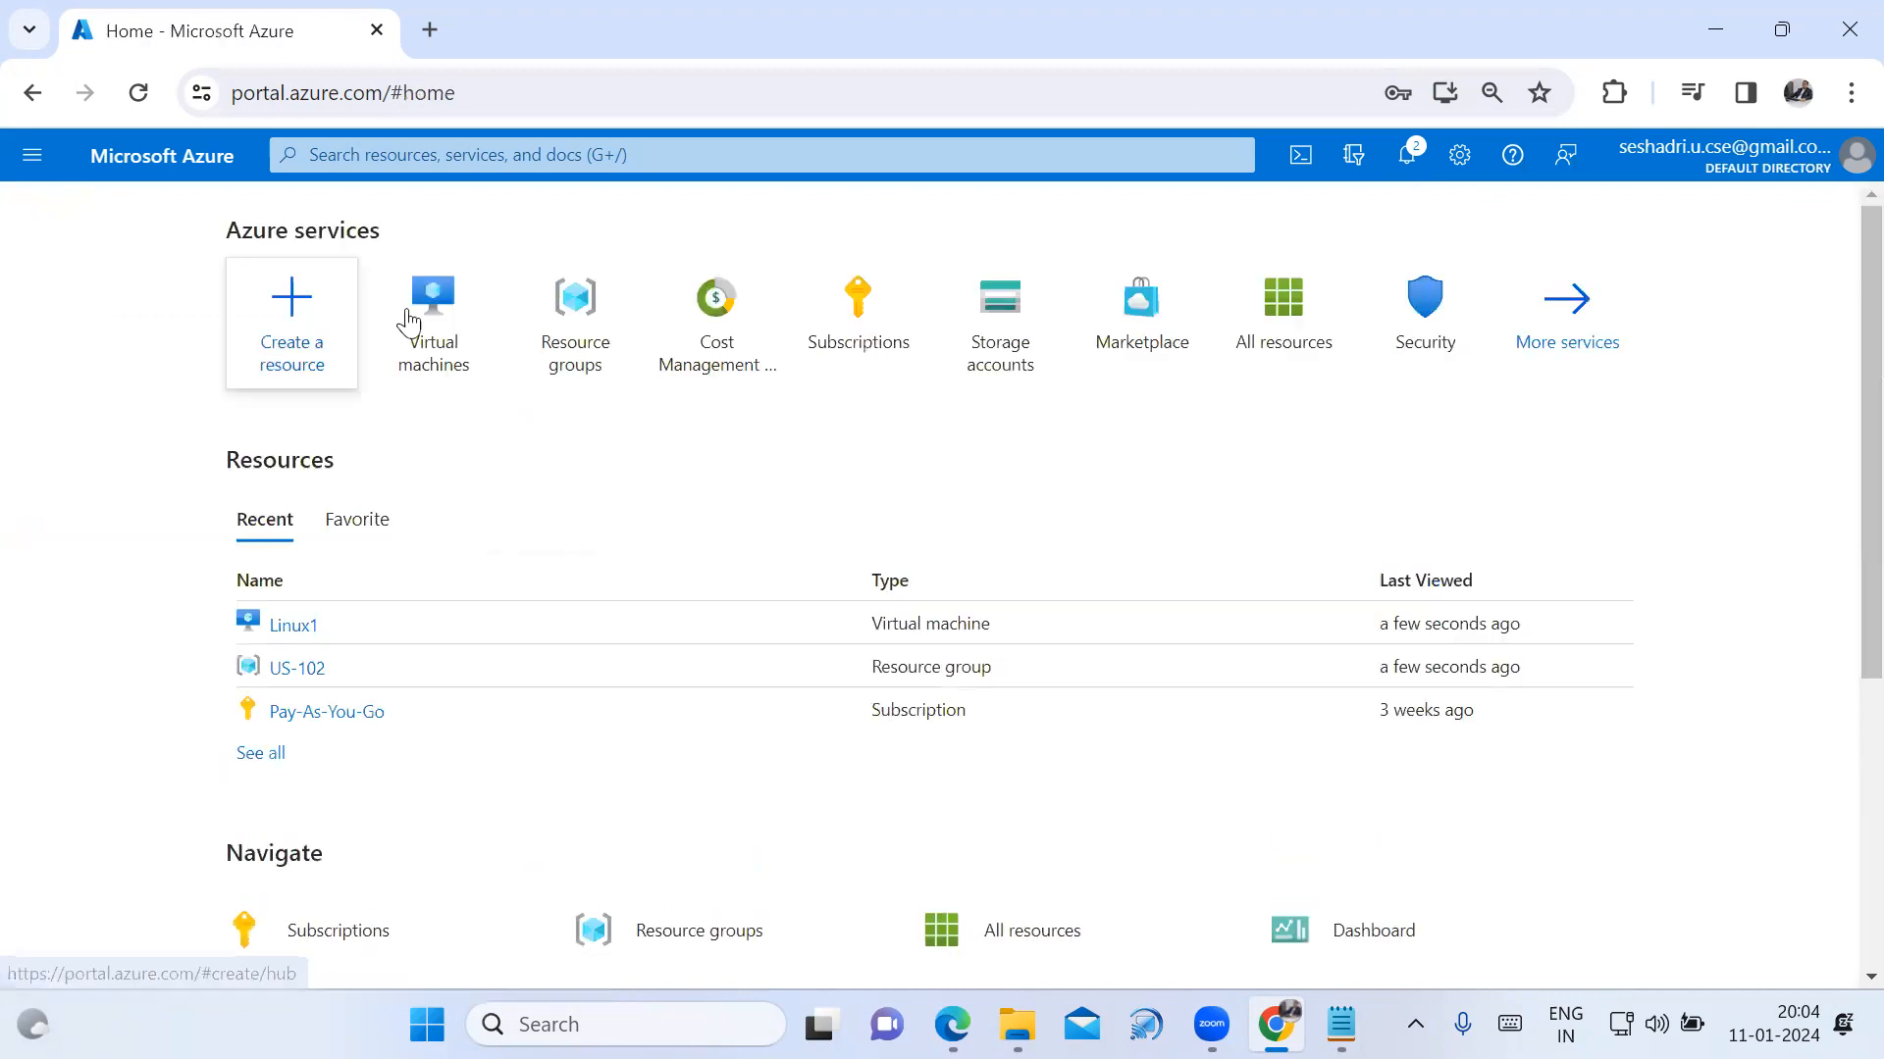
{"action": "left_click", "coordinate": [462, 332]}
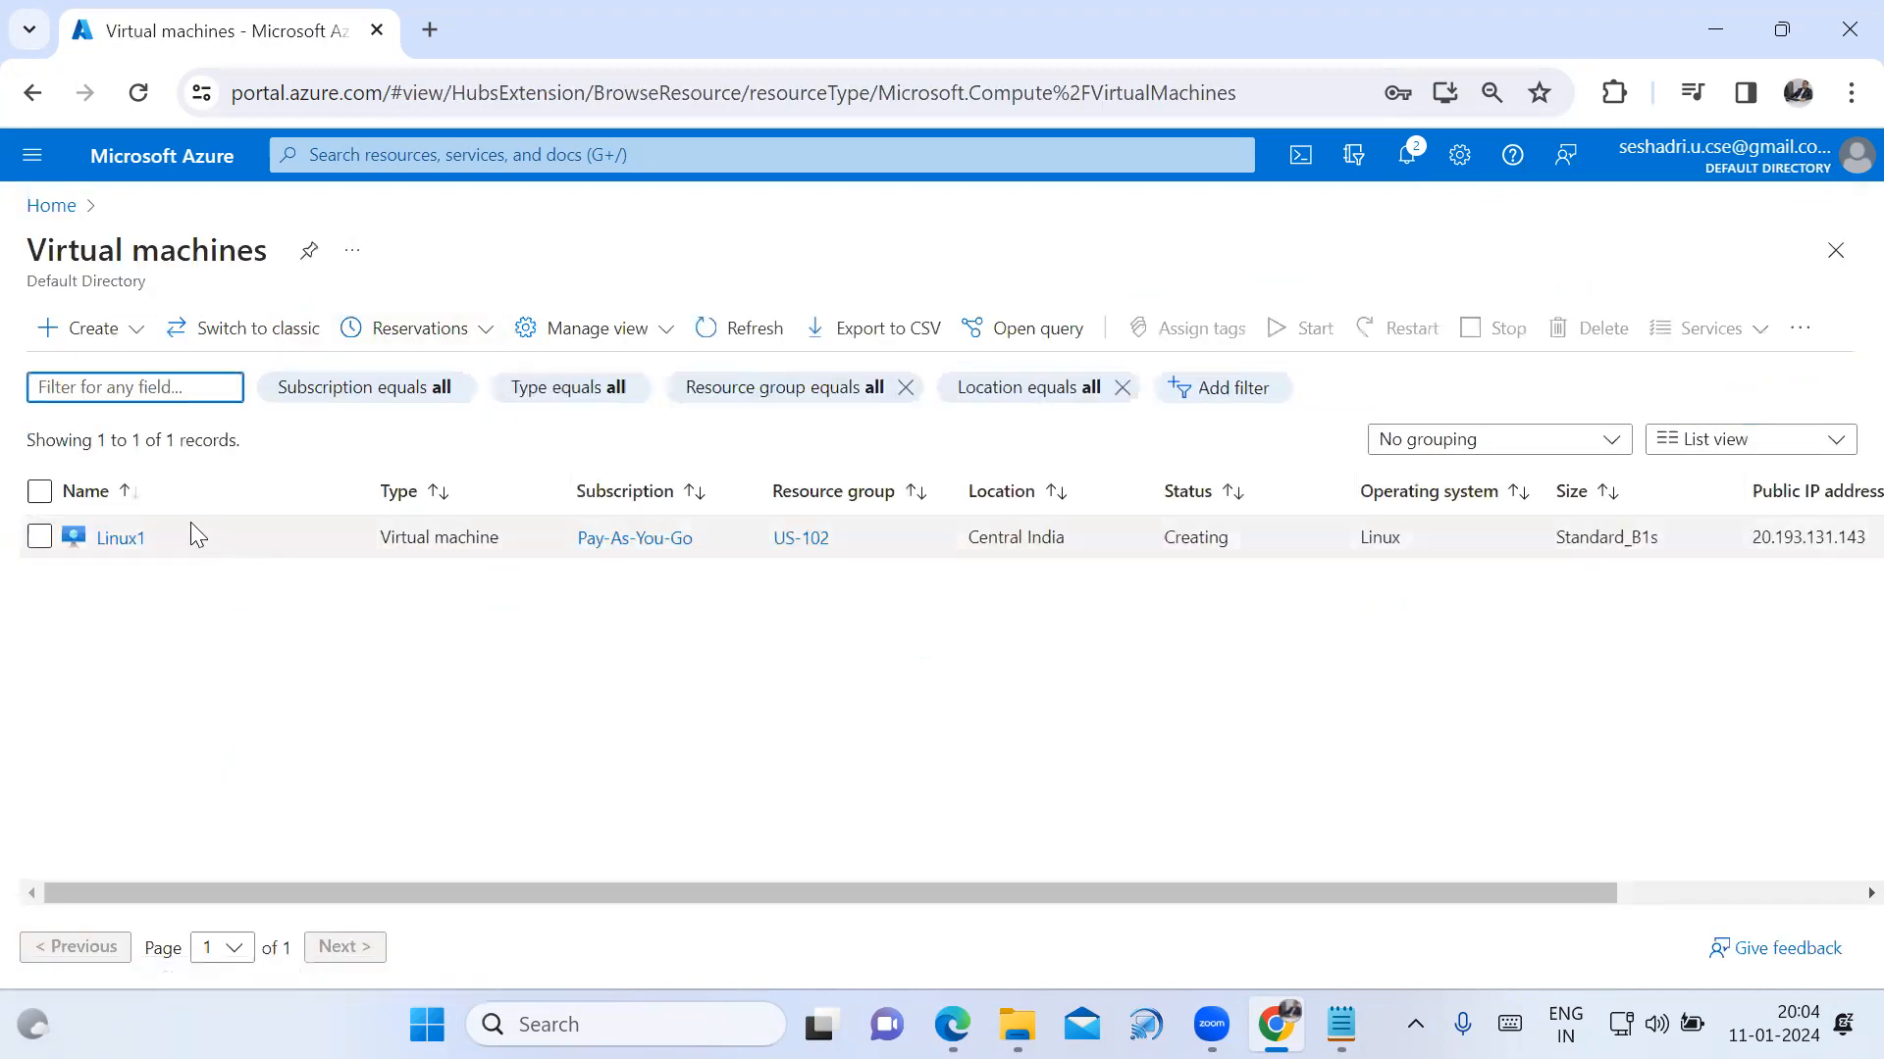
{"action": "left_click", "coordinate": [119, 537]}
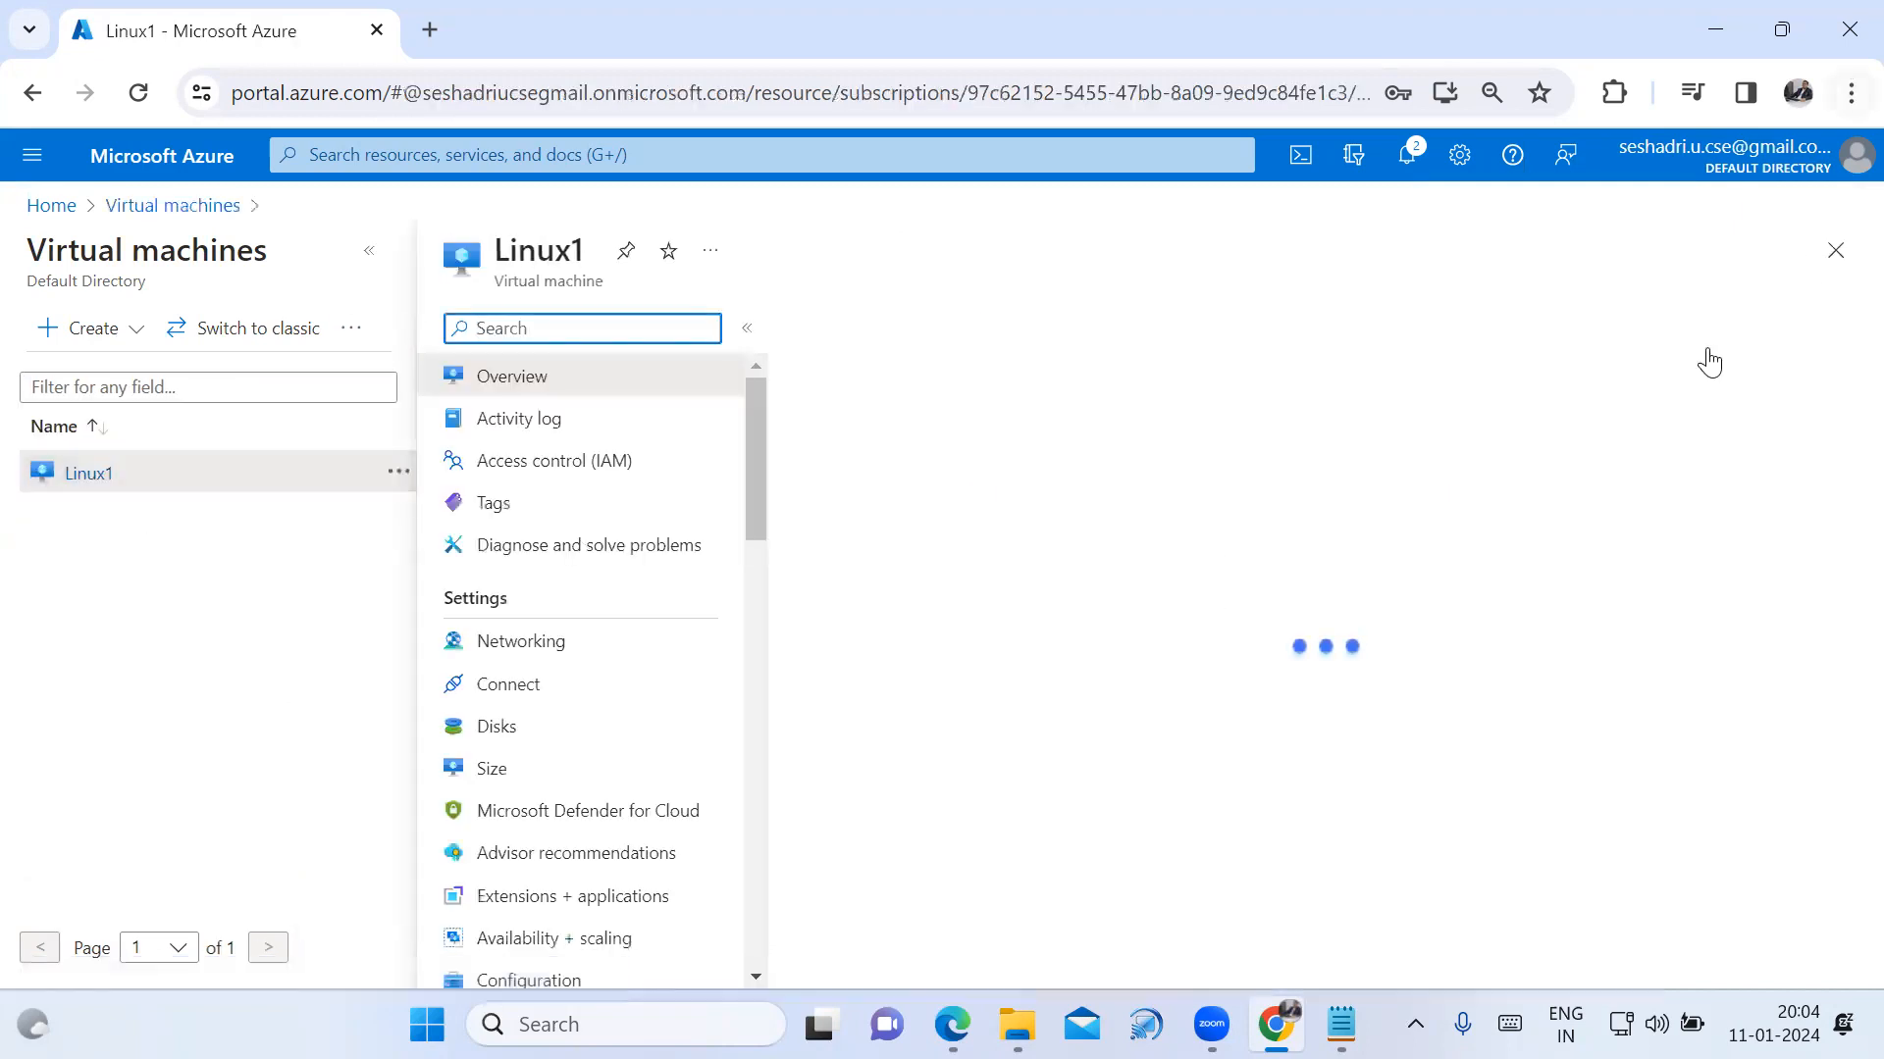
Copy Linux1's public IP address and paste it on a new line below the username in the Notepad notes.
{"action": "left_click", "coordinate": [1470, 579]}
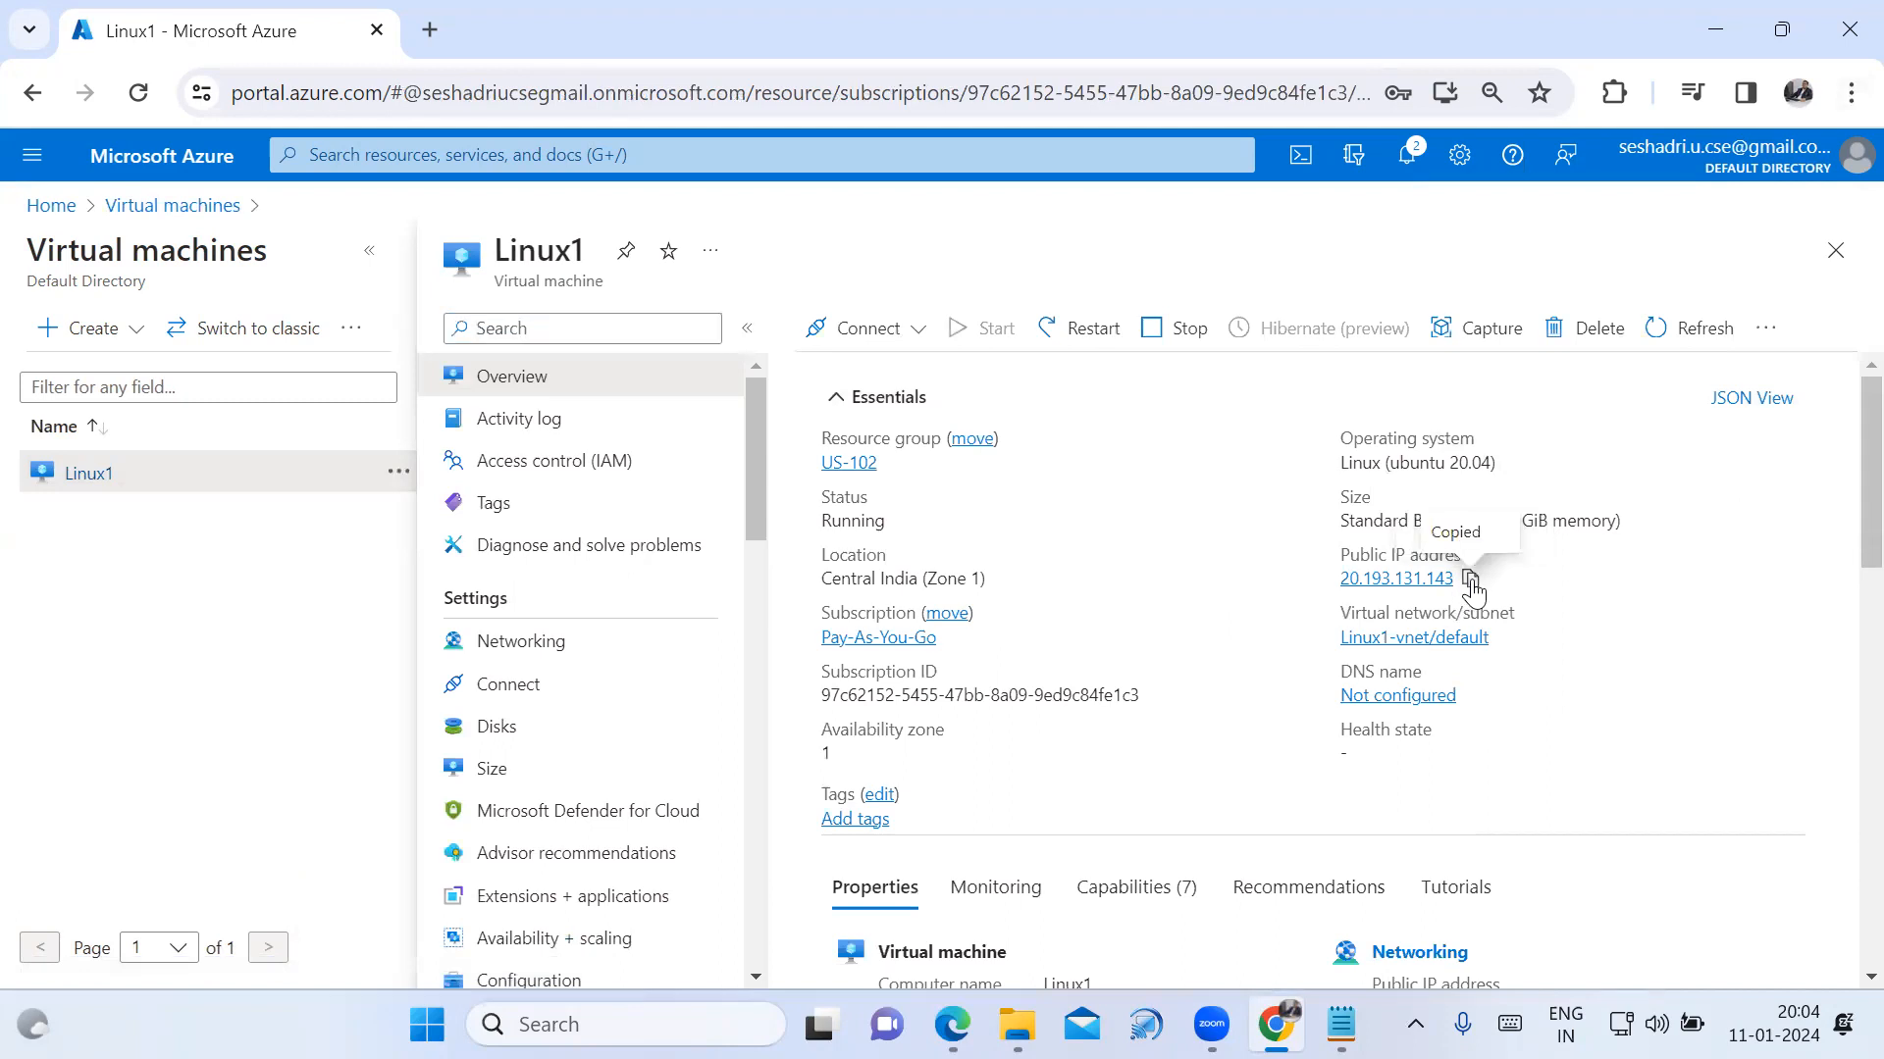
{"action": "left_click", "coordinate": [1340, 1024]}
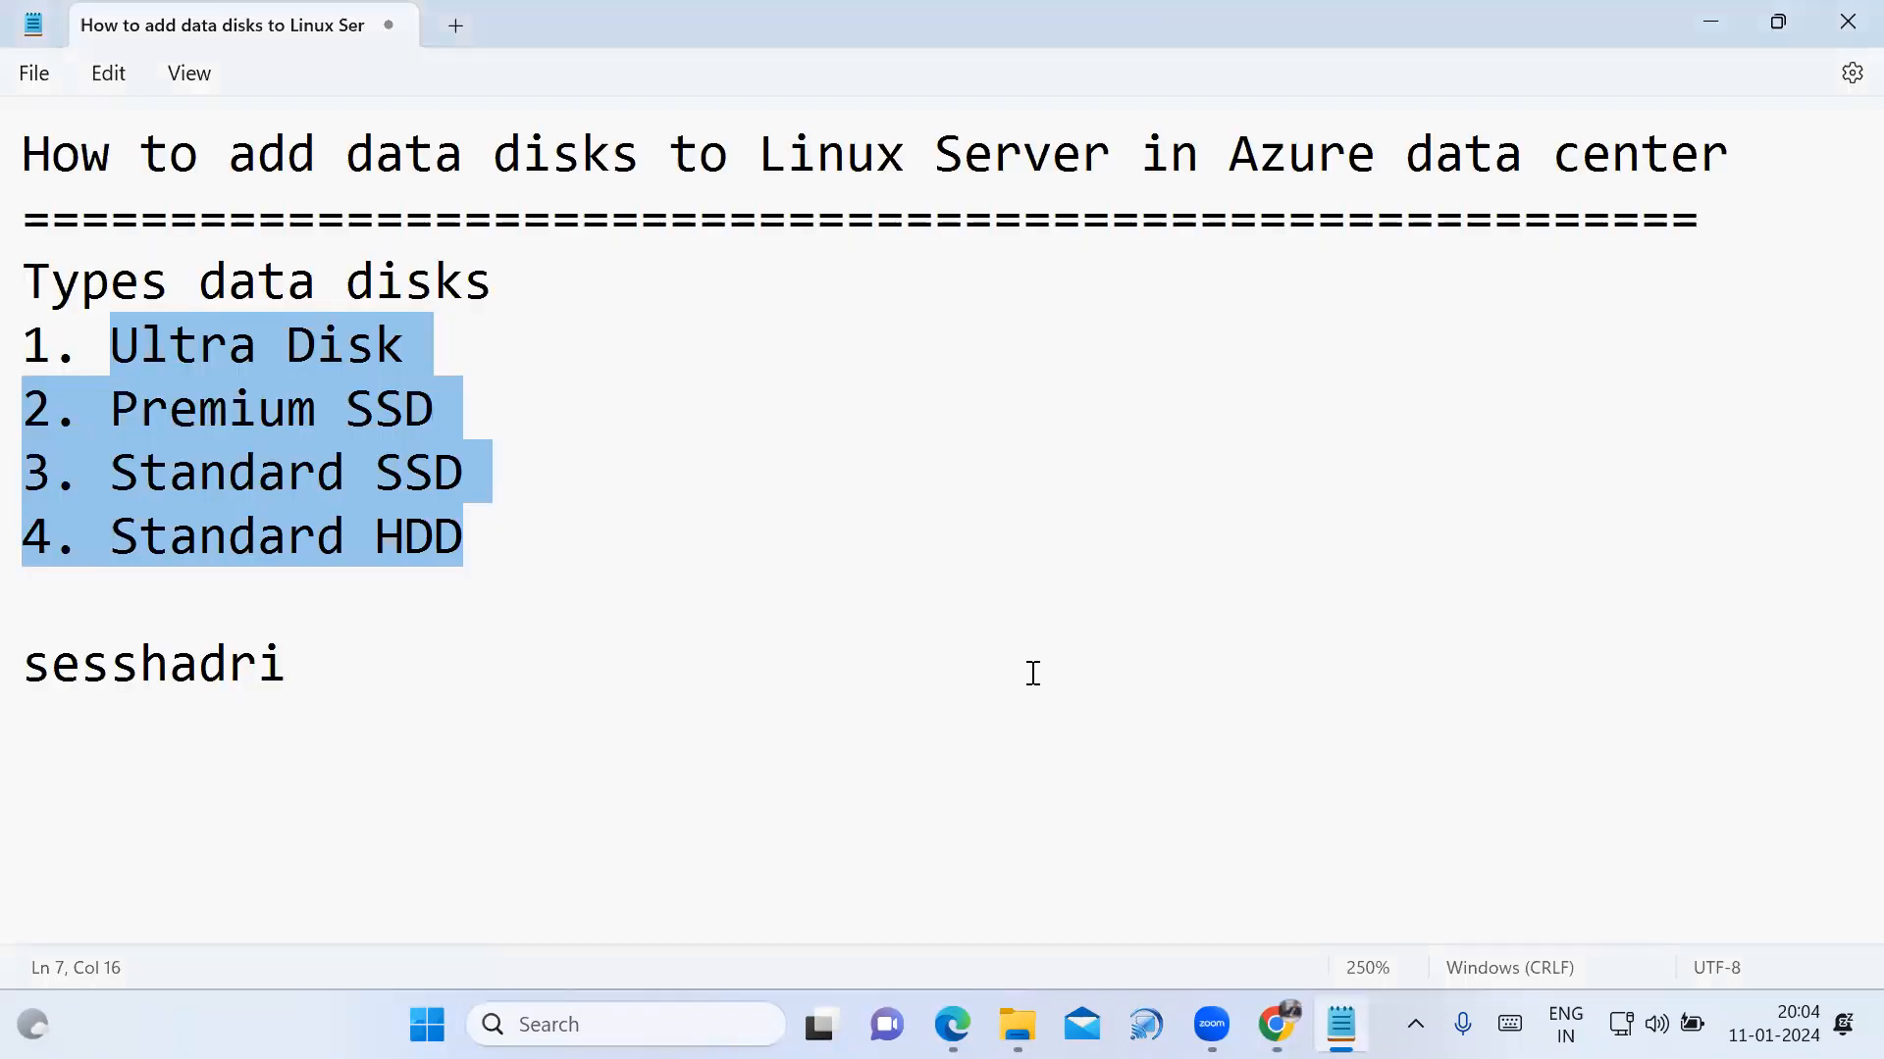
{"action": "left_click", "coordinate": [649, 690]}
{"action": "key", "text": "Return"}
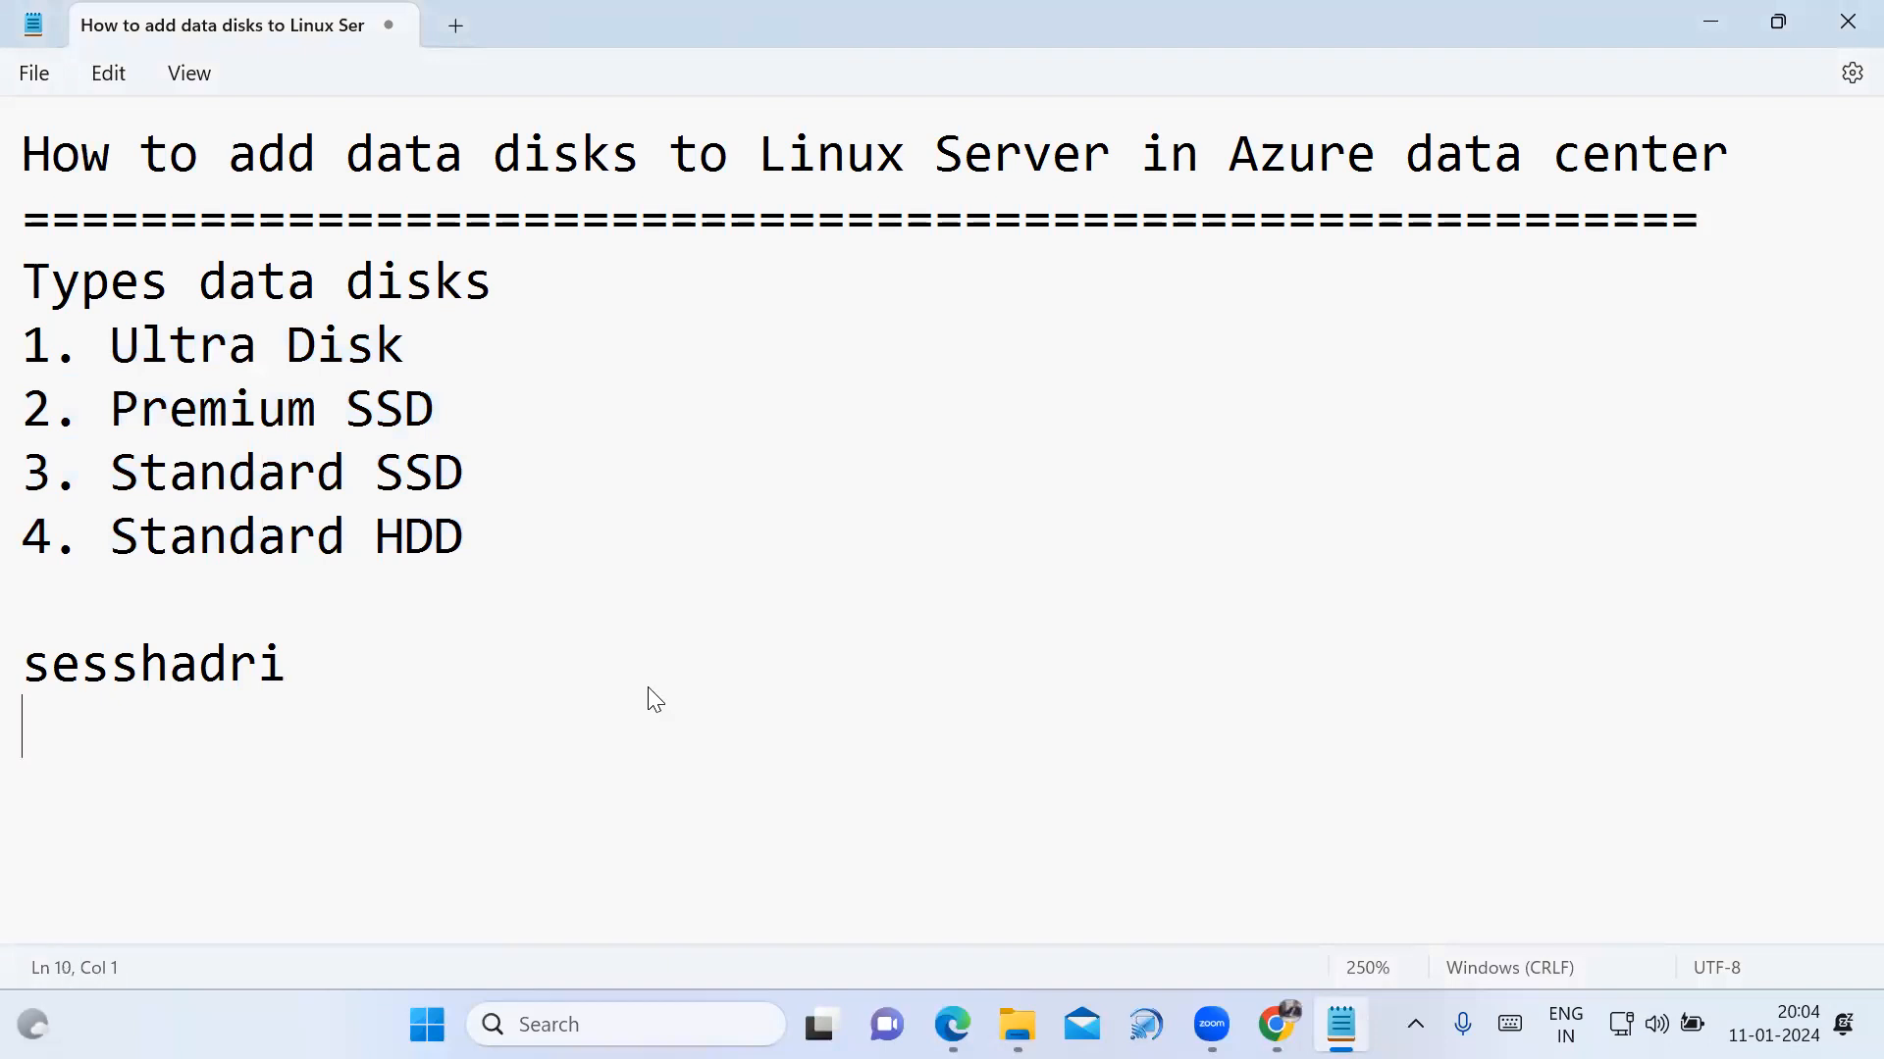
{"action": "key", "text": "ctrl+v"}
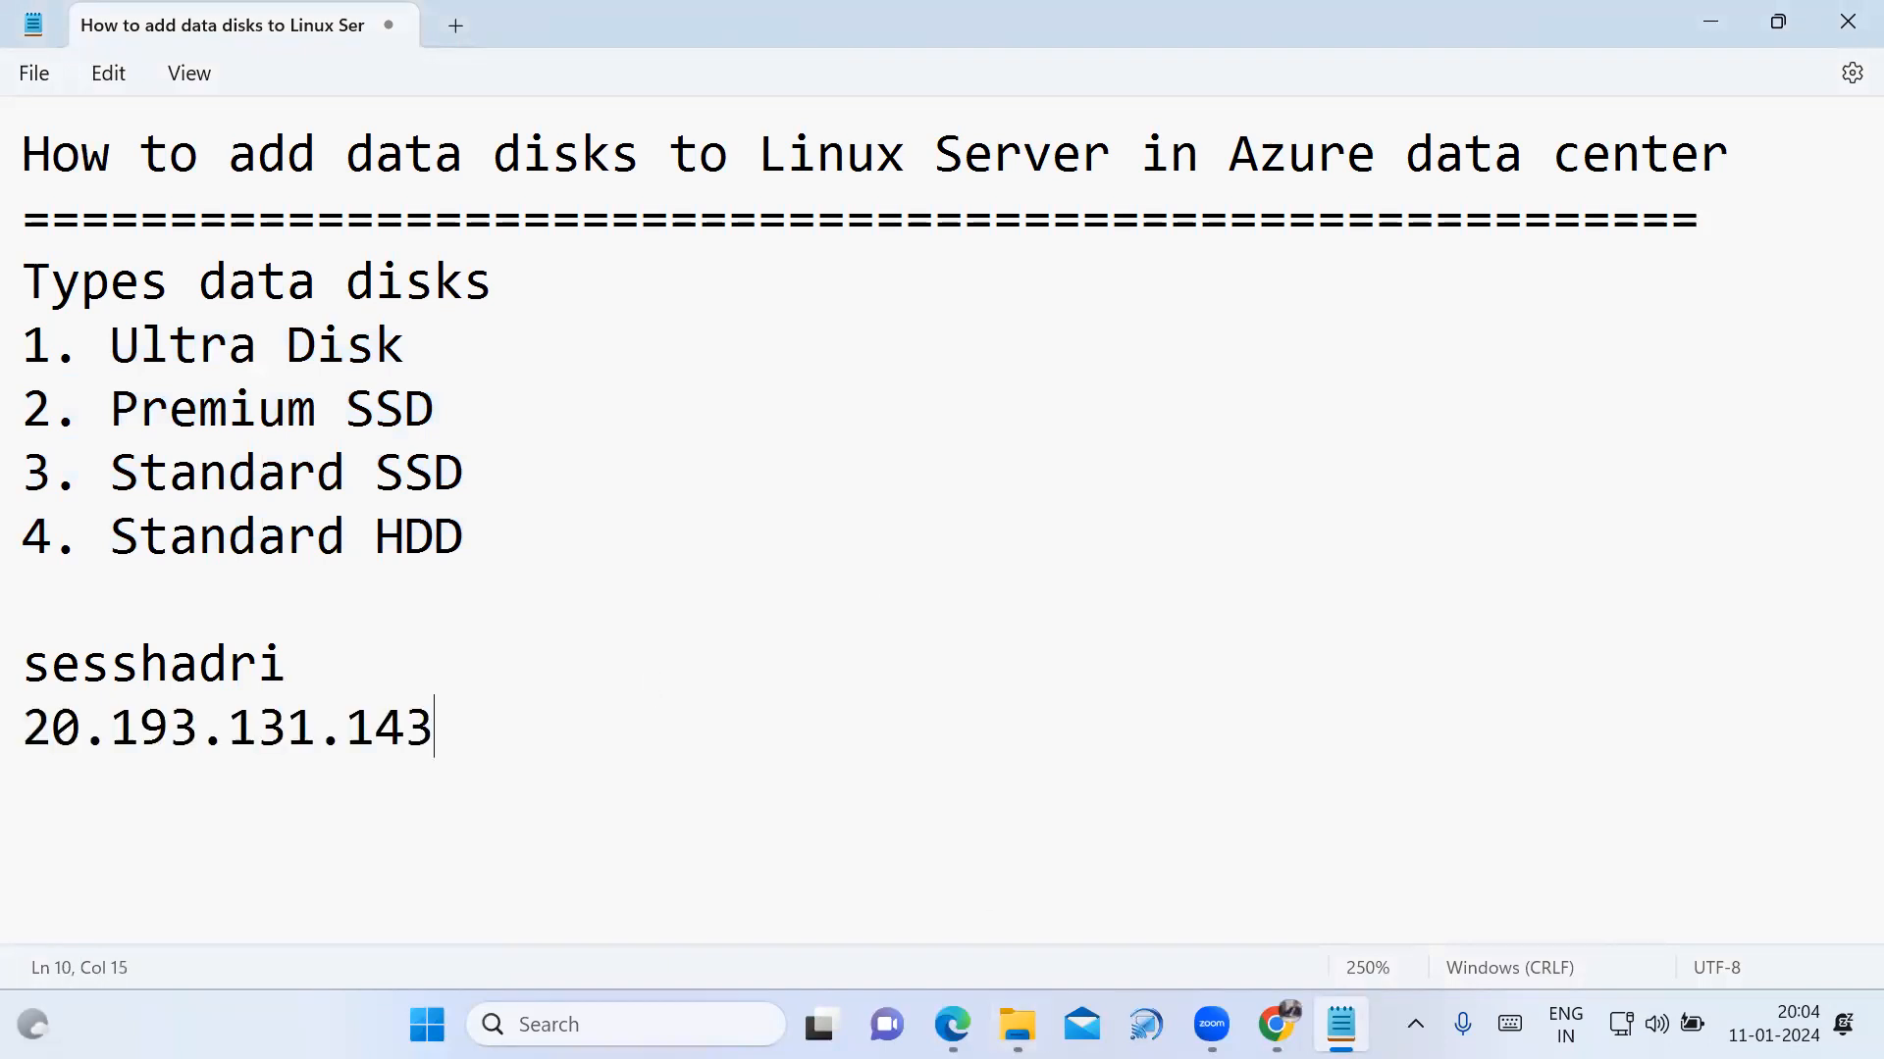
Launch PuTTY, start an SSH session on port 22 to 20.193.131.143, and accept the host key.
{"action": "left_click", "coordinate": [427, 1024]}
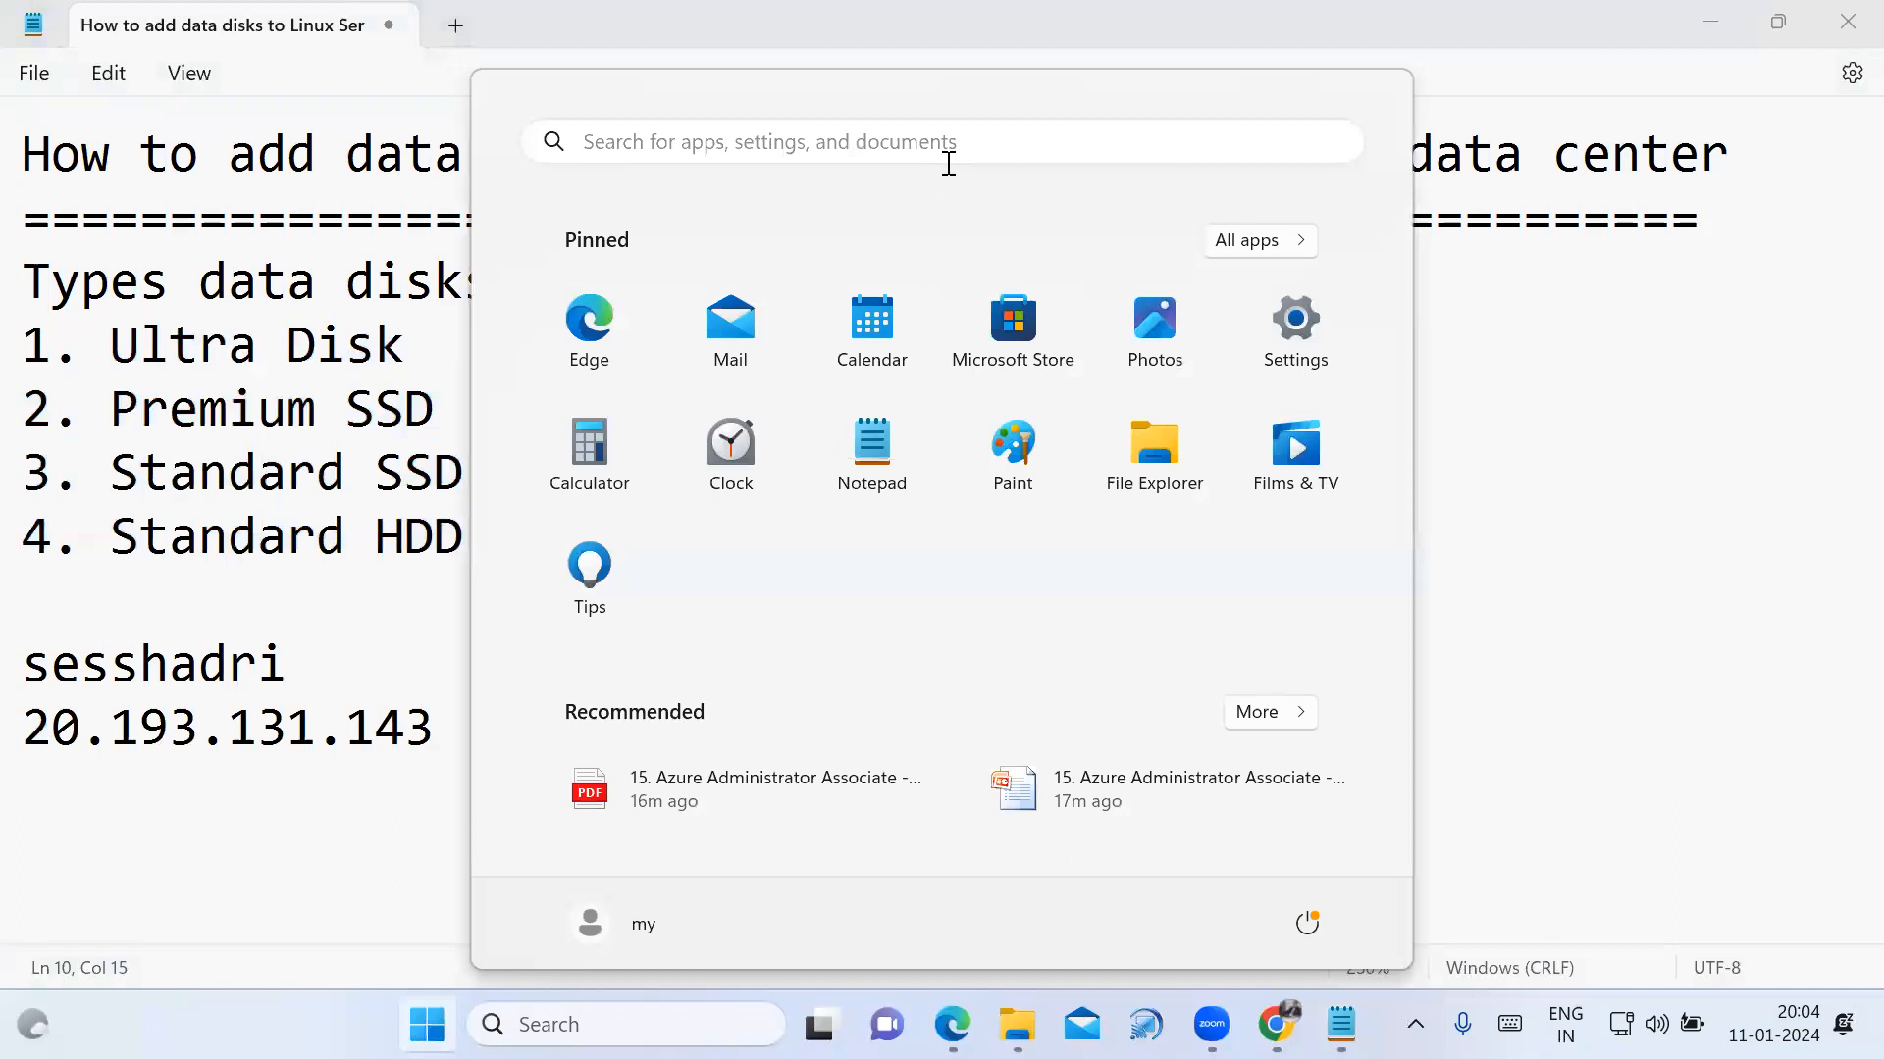
{"action": "left_click", "coordinate": [953, 157]}
{"action": "type", "text": "pu"}
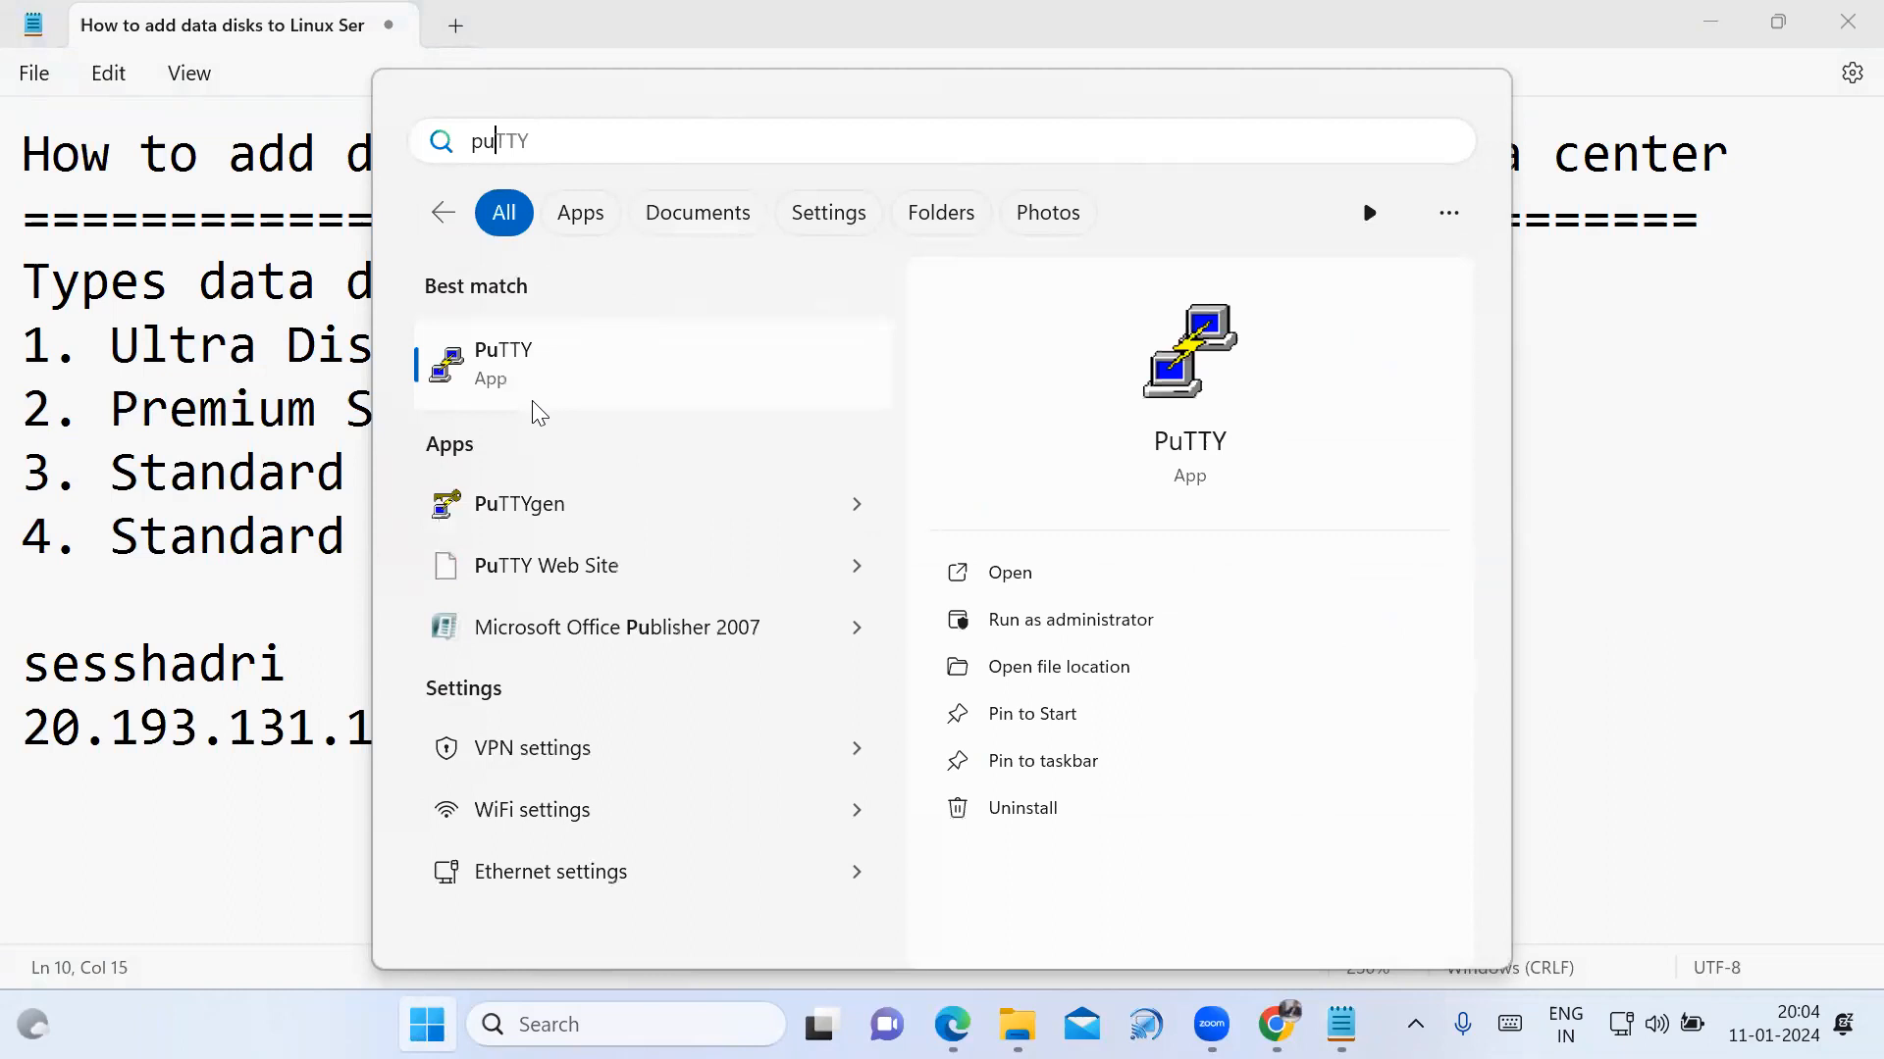
{"action": "left_click", "coordinate": [544, 392]}
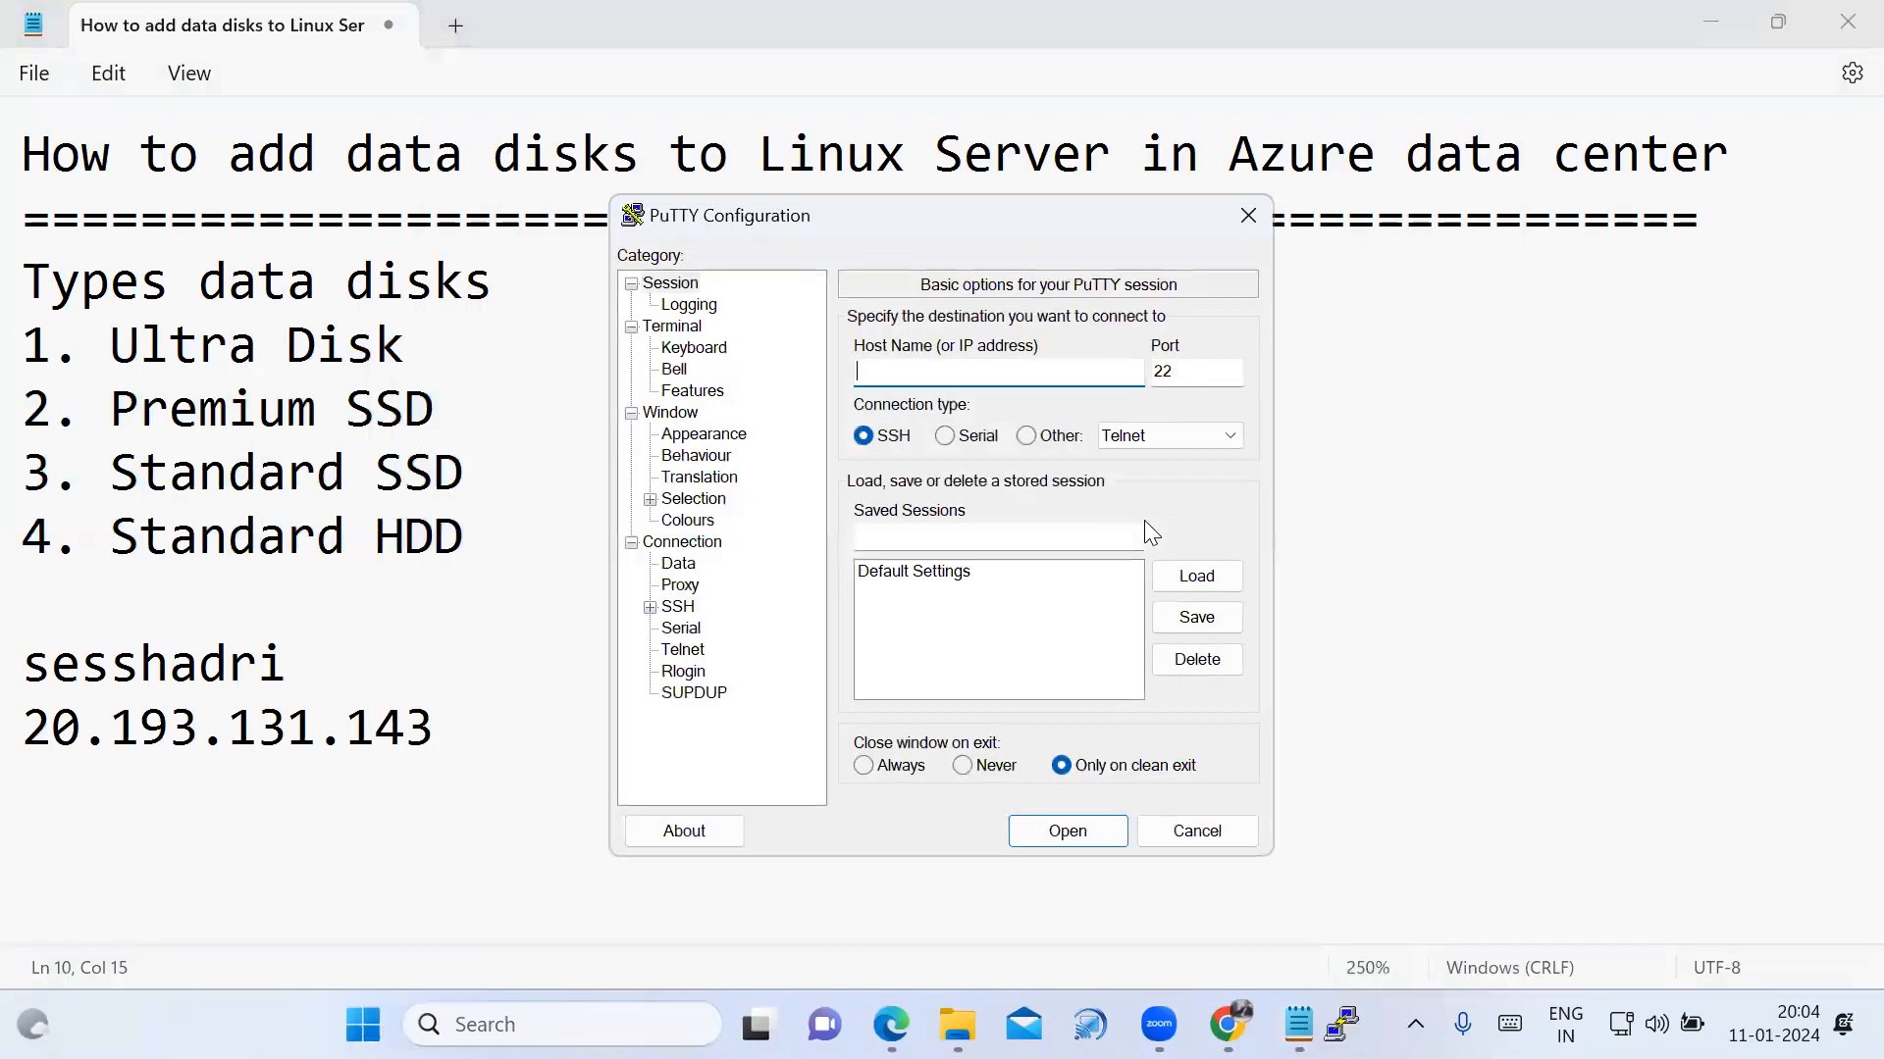
{"action": "key", "text": "ctrl+v"}
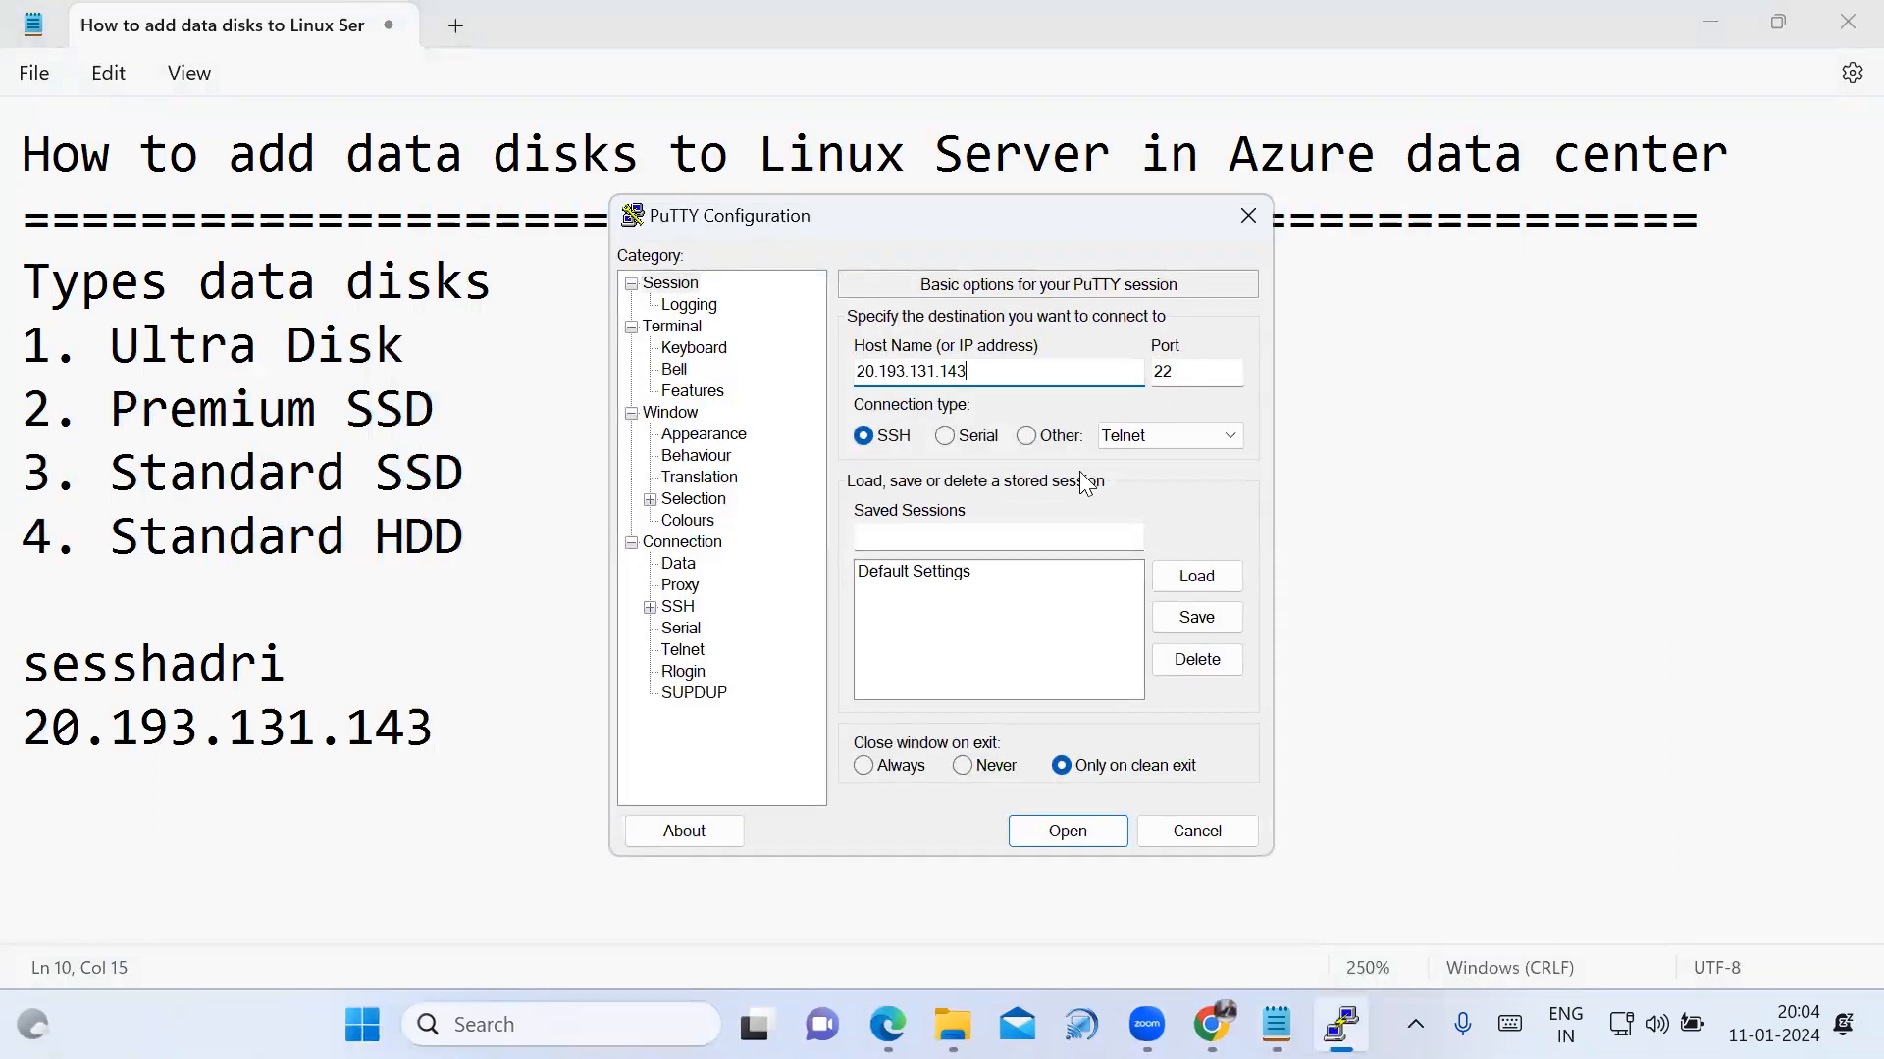
{"action": "left_click", "coordinate": [1085, 834]}
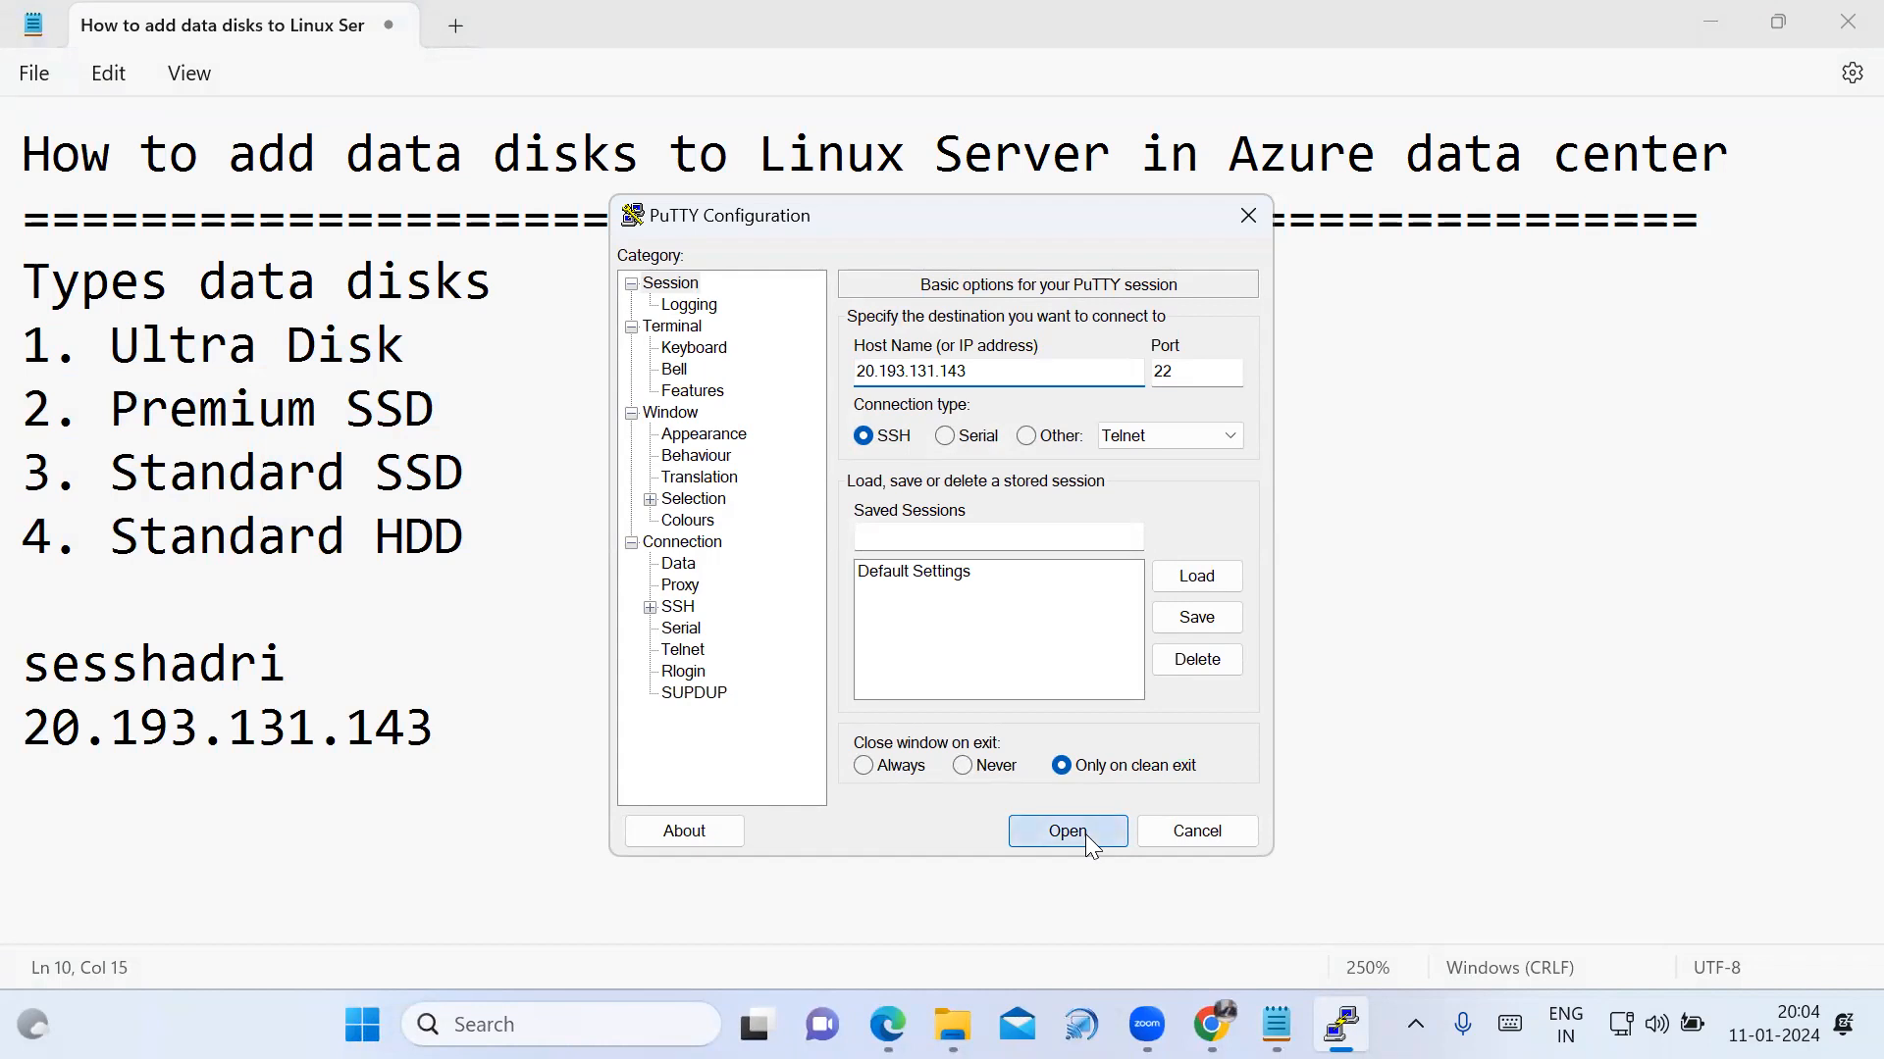
{"action": "left_click", "coordinate": [685, 804]}
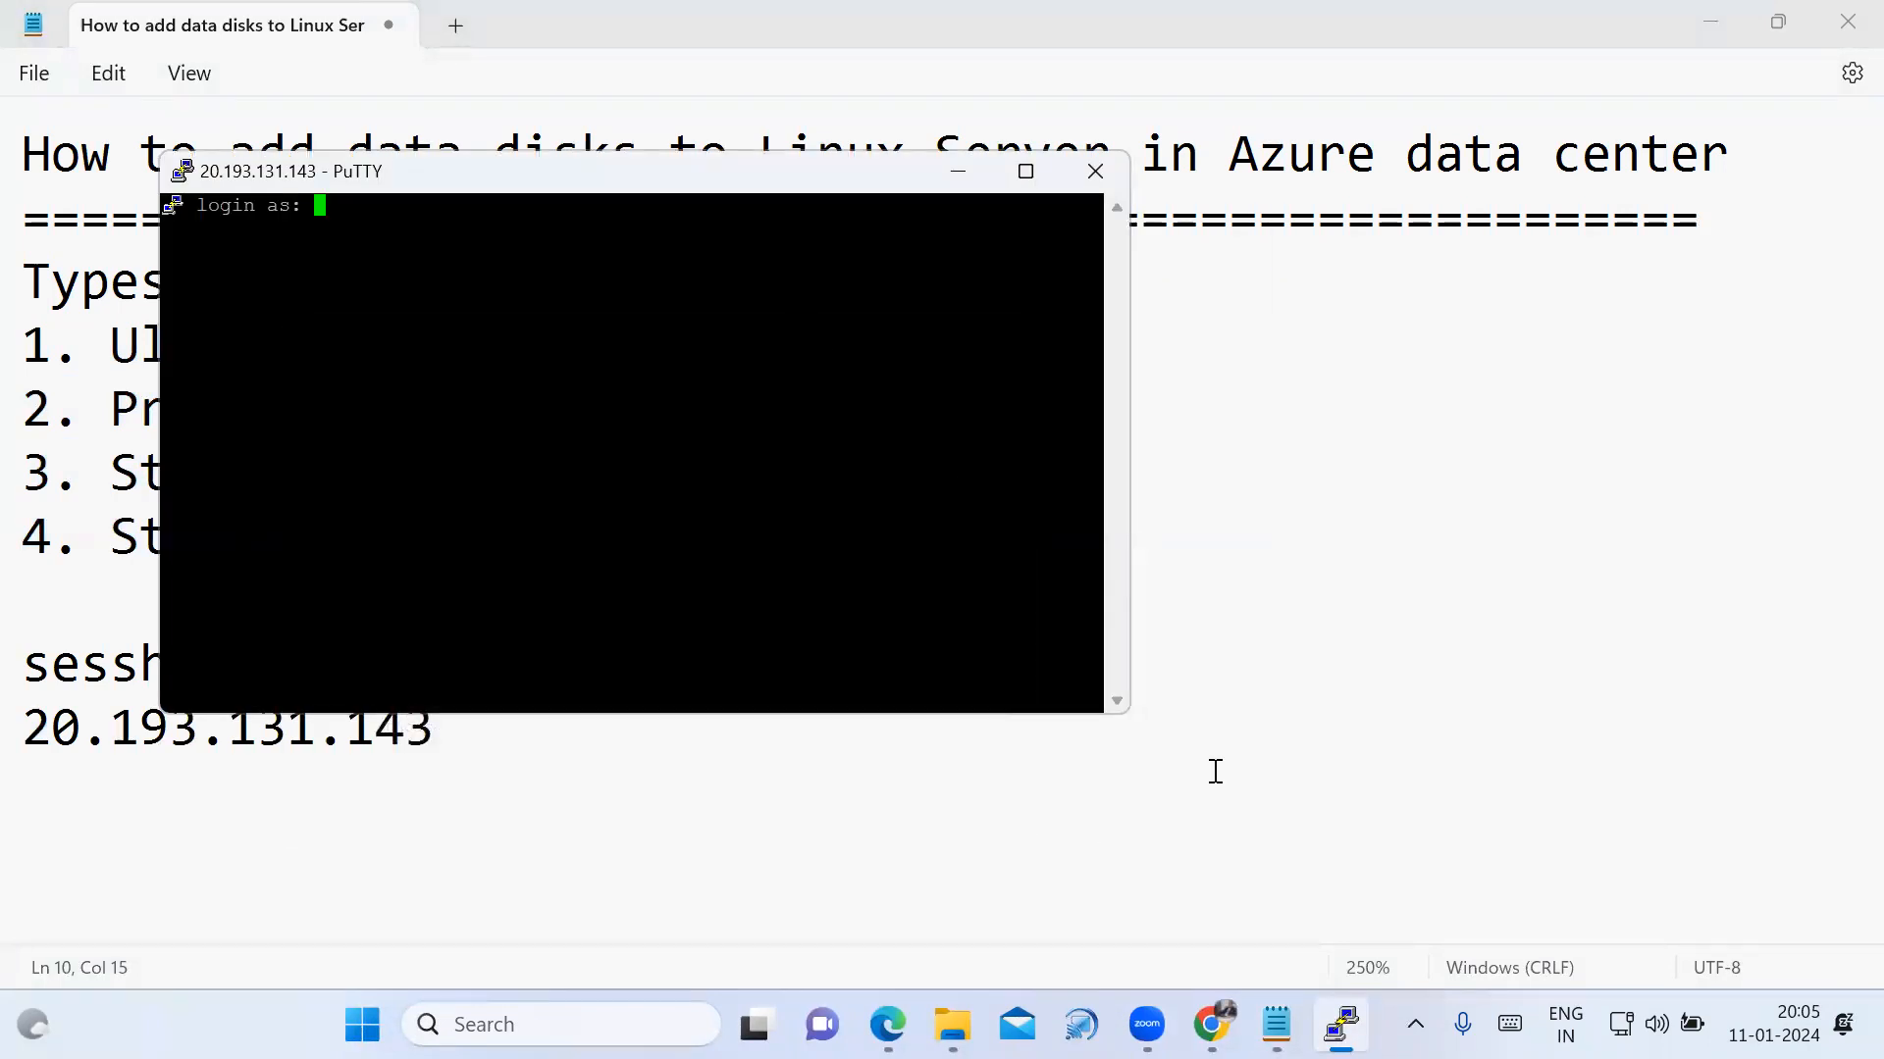
Copy the admin username from the Notepad notes, enter it at the PuTTY login prompt, and sign in with the account password.
{"action": "left_click", "coordinate": [1268, 1015]}
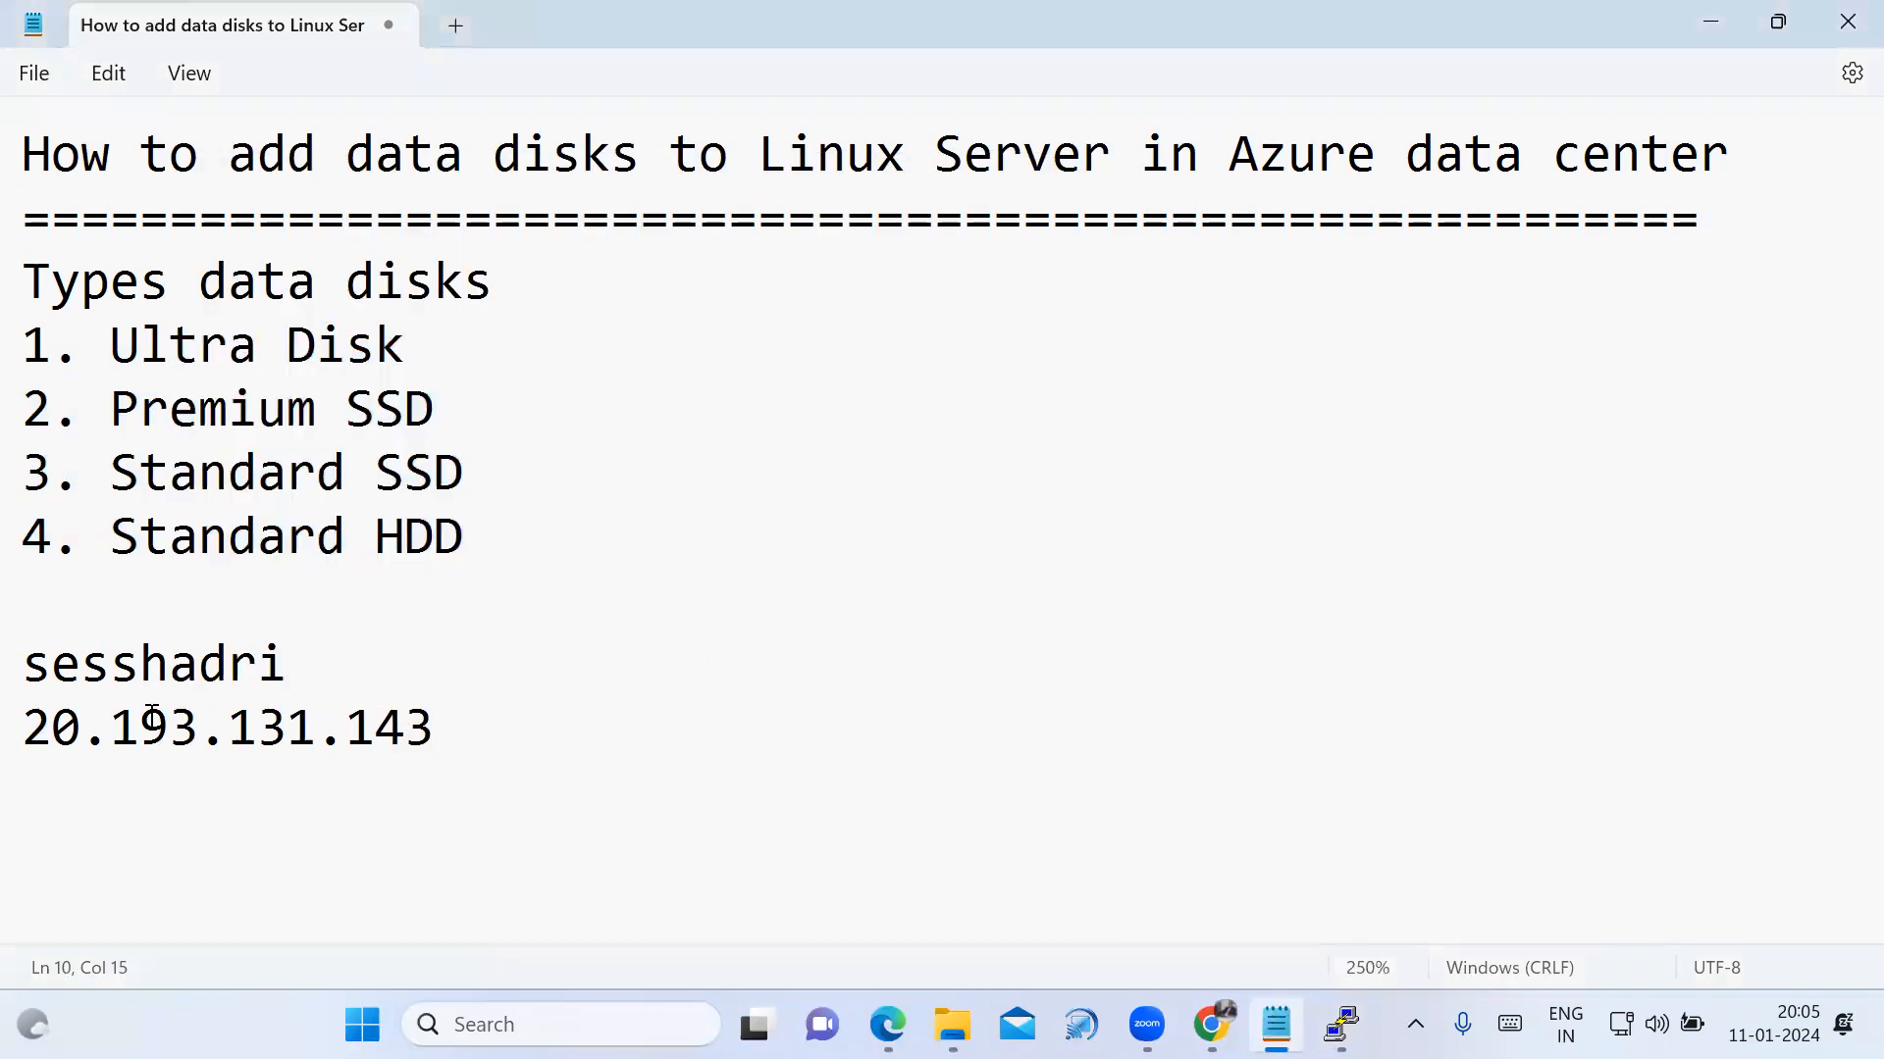
{"action": "left_click_drag", "start_coordinate": [24, 664], "coordinate": [286, 671]}
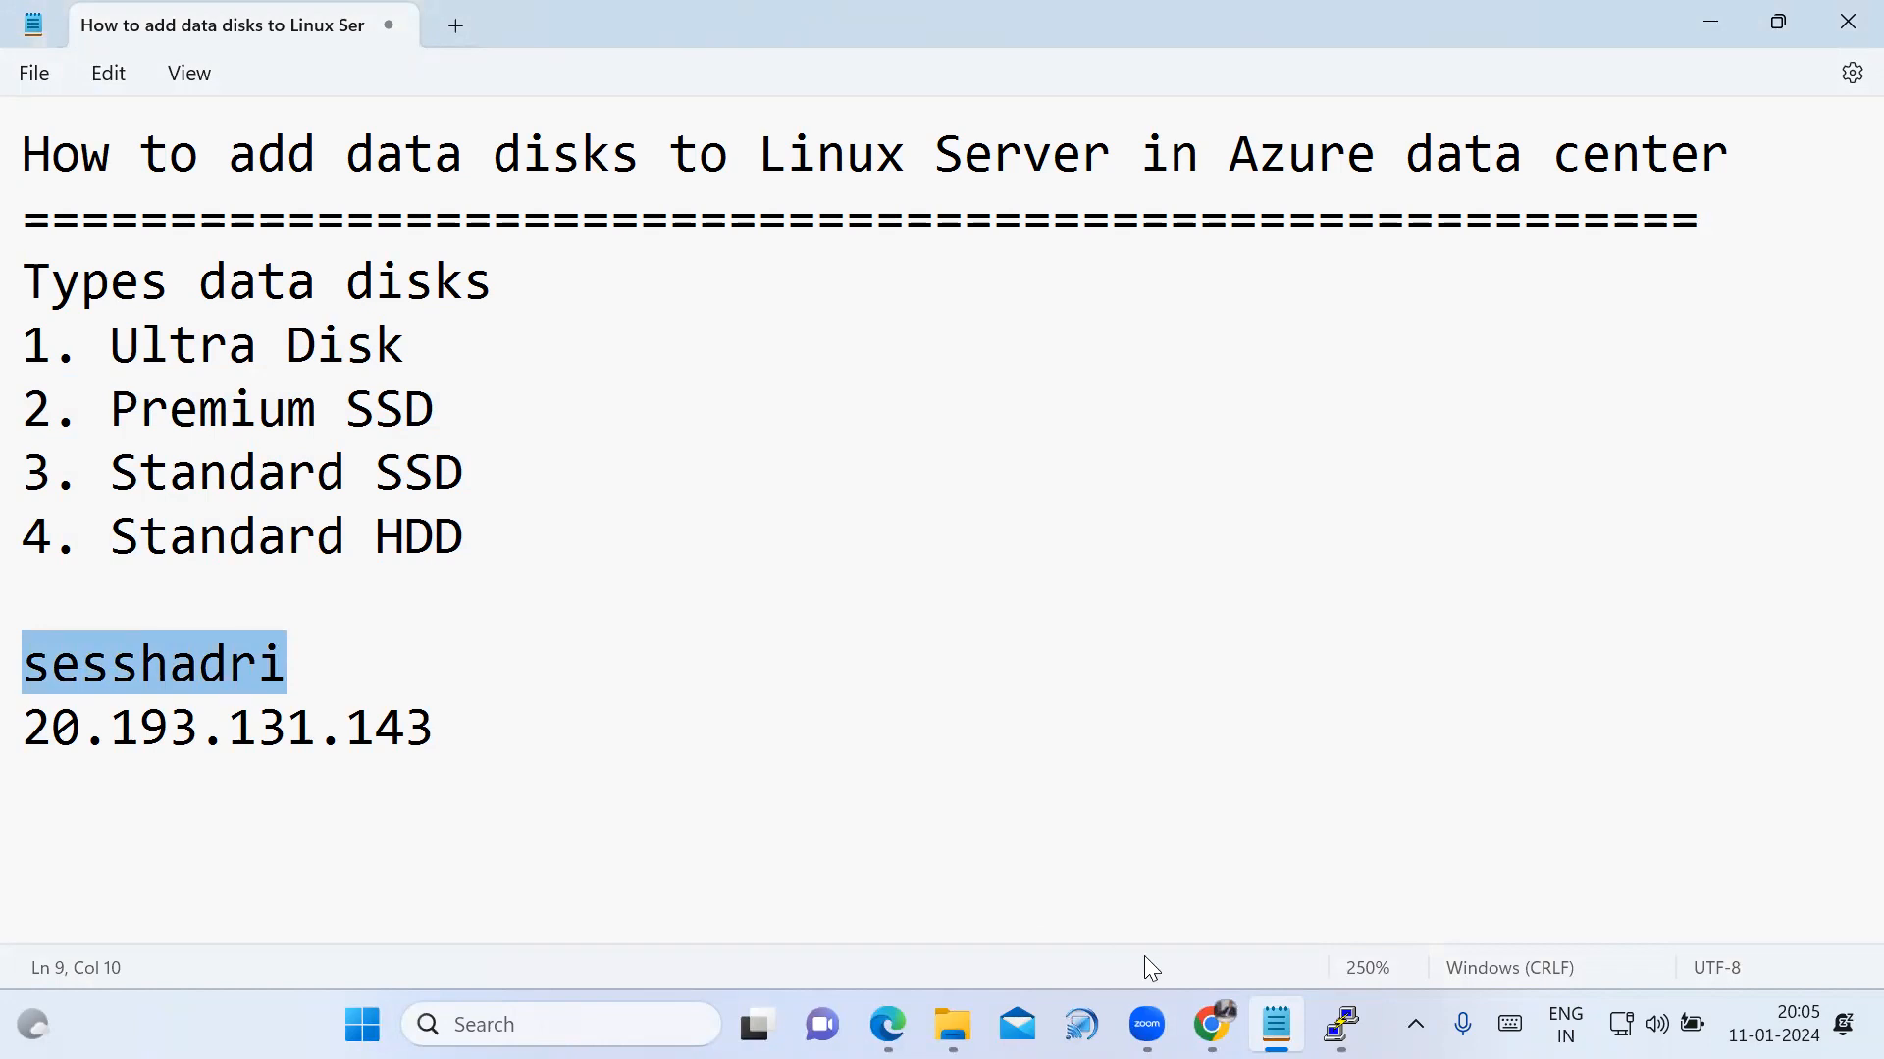
{"action": "left_click", "coordinate": [1340, 1024]}
{"action": "key", "text": "shift+Insert"}
{"action": "key", "text": "Return"}
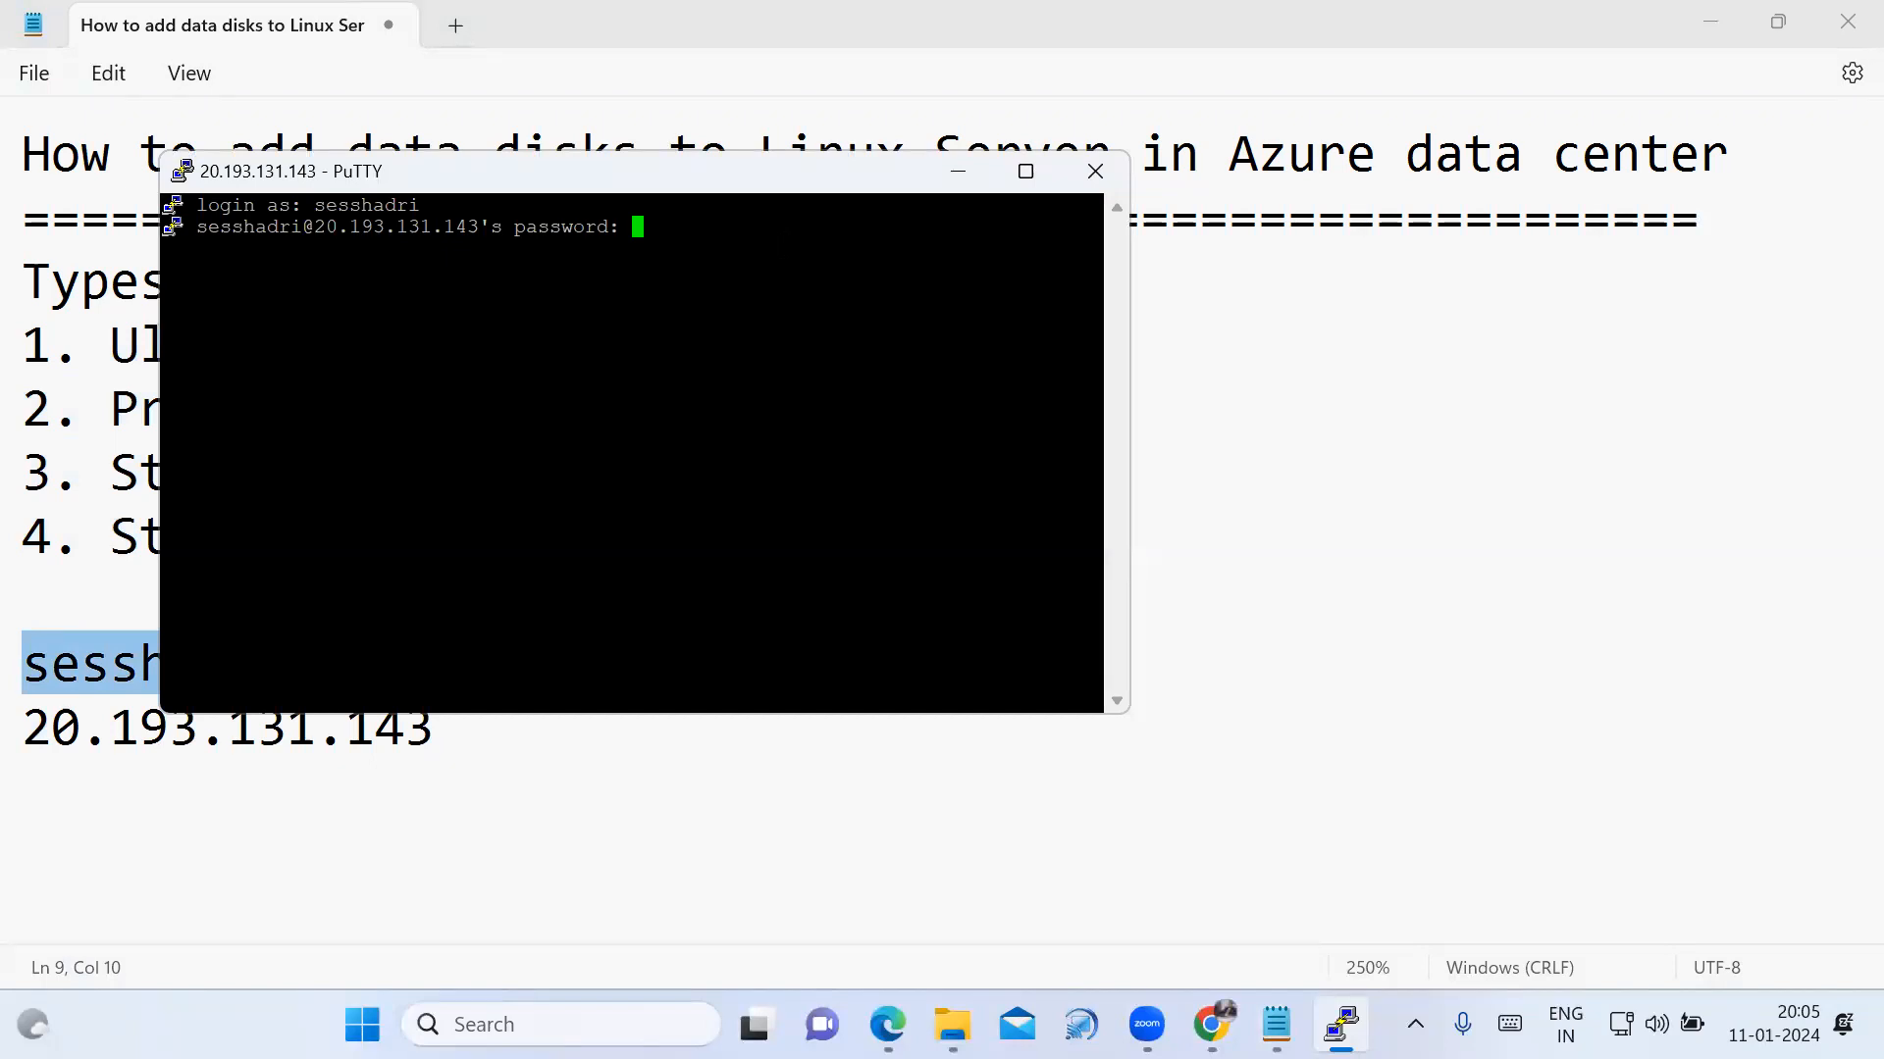
{"action": "key", "text": "Return"}
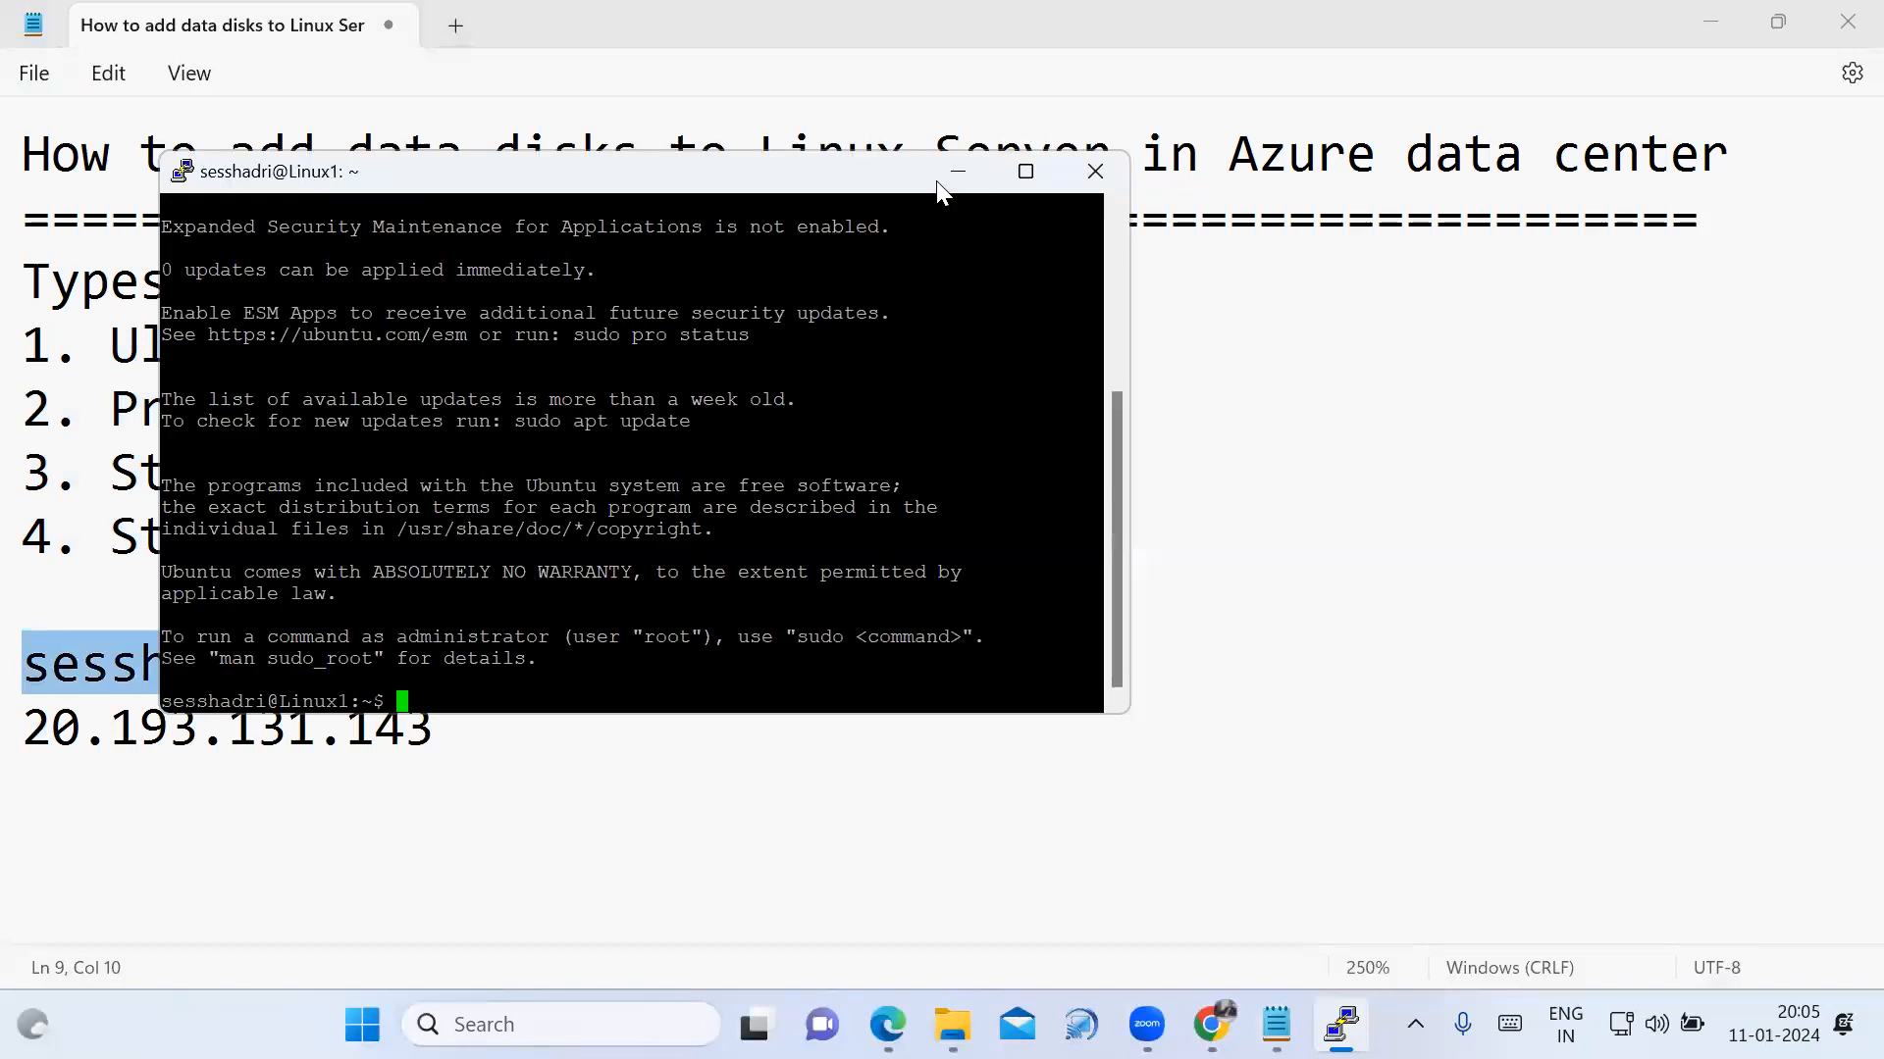
Set the PuTTY terminal font to Courier New, 20-point, apply it, and maximize the terminal window.
{"action": "right_click", "coordinate": [901, 172]}
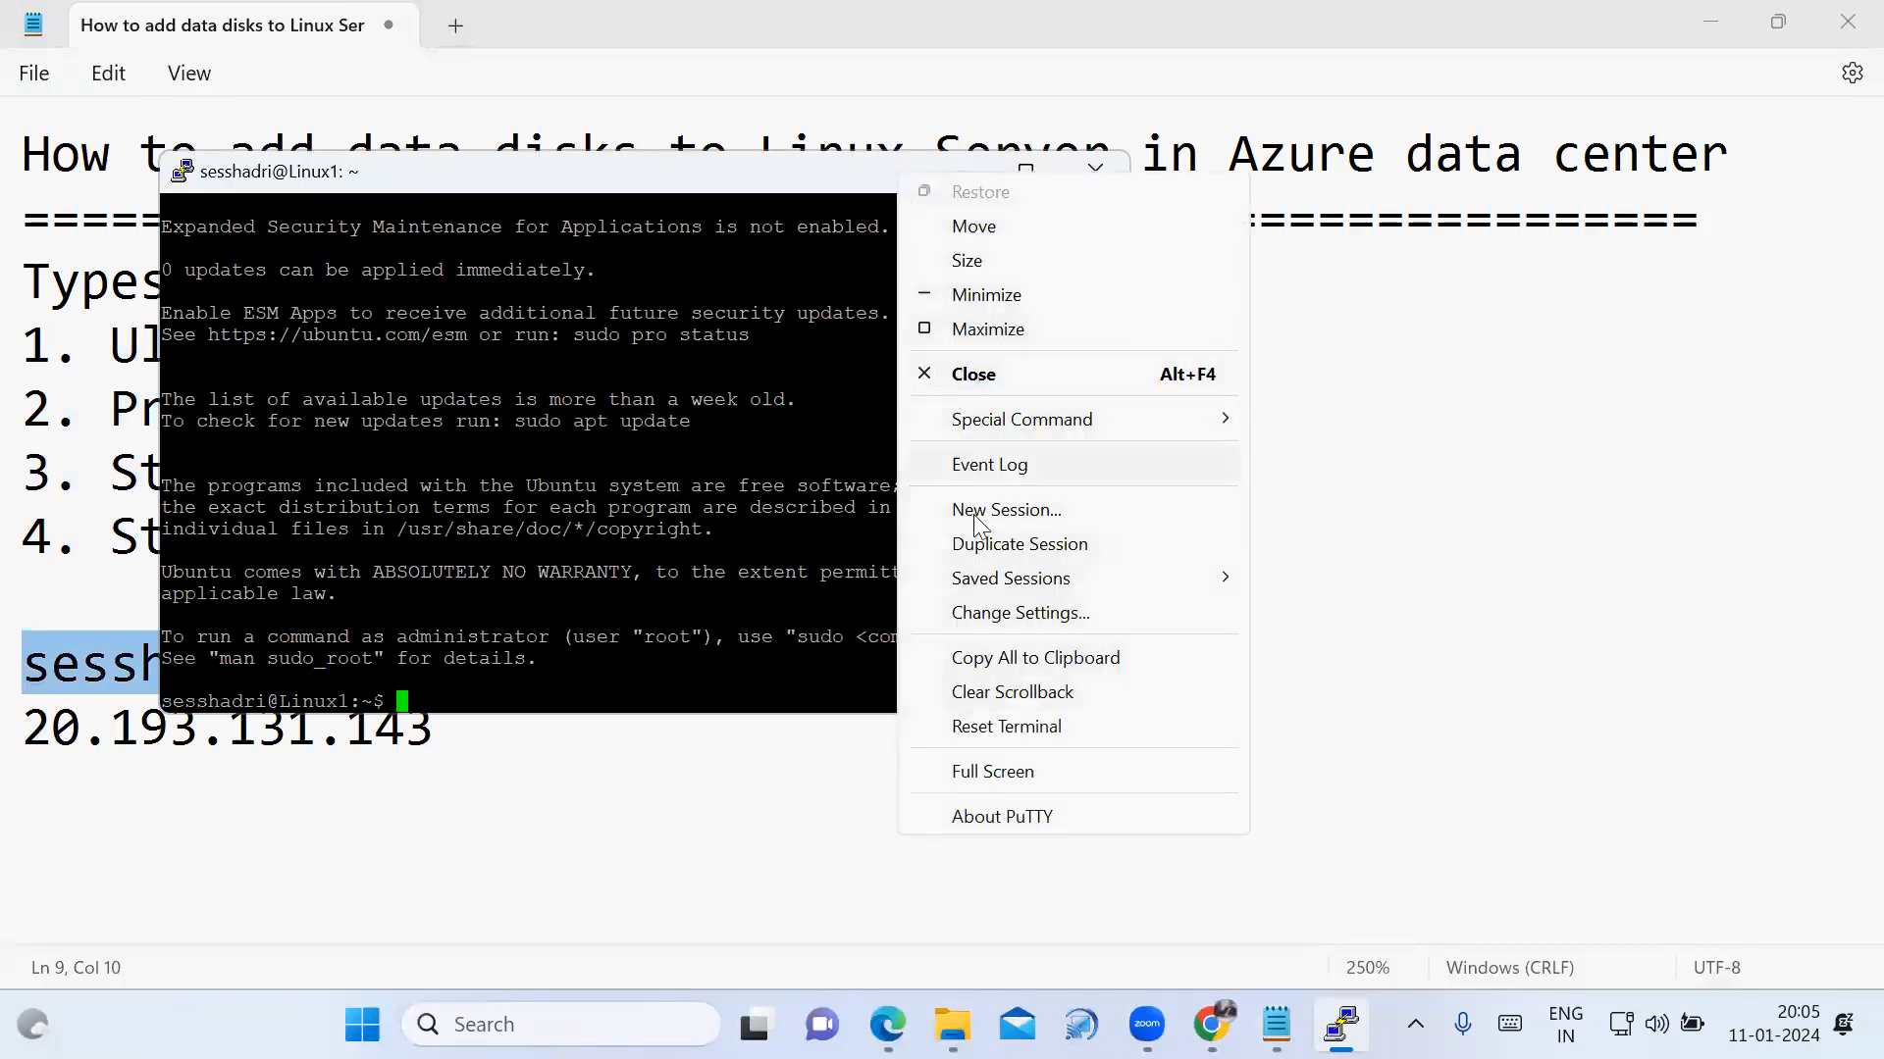
{"action": "left_click", "coordinate": [981, 614]}
{"action": "left_click", "coordinate": [728, 436]}
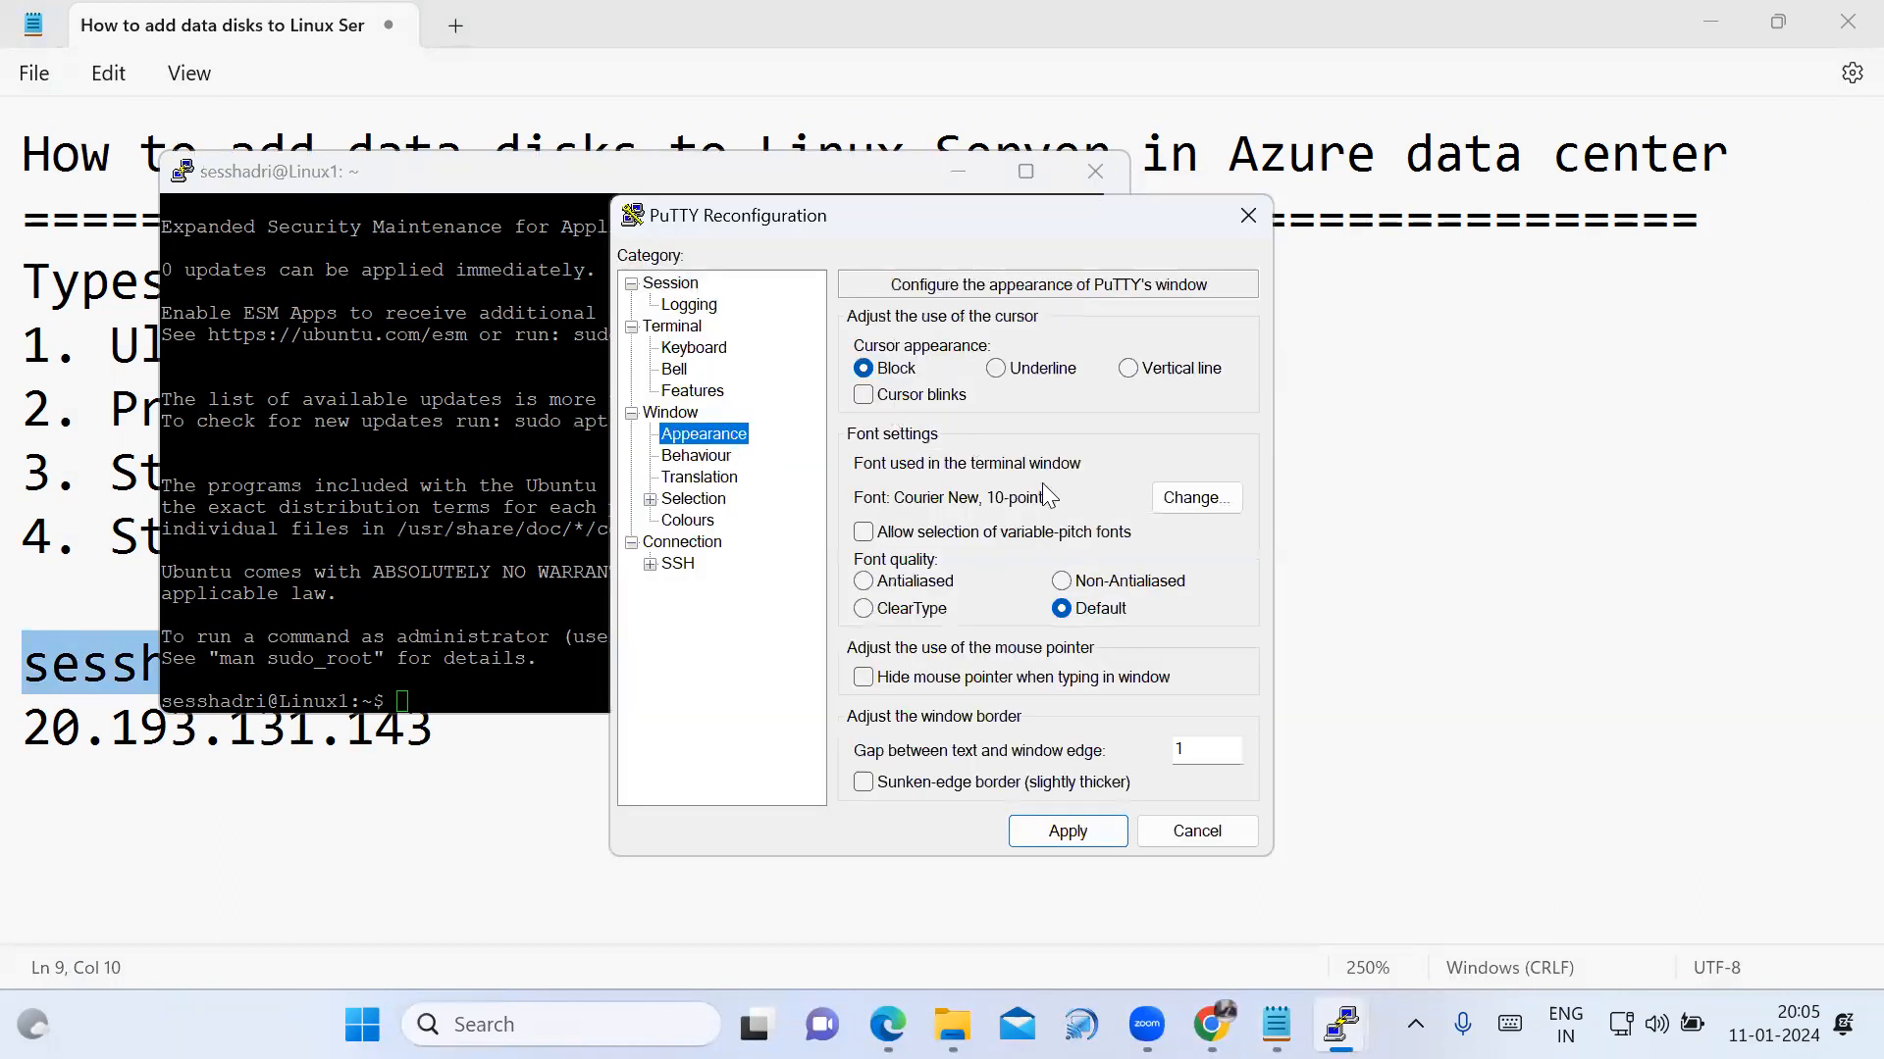
{"action": "left_click", "coordinate": [1195, 496]}
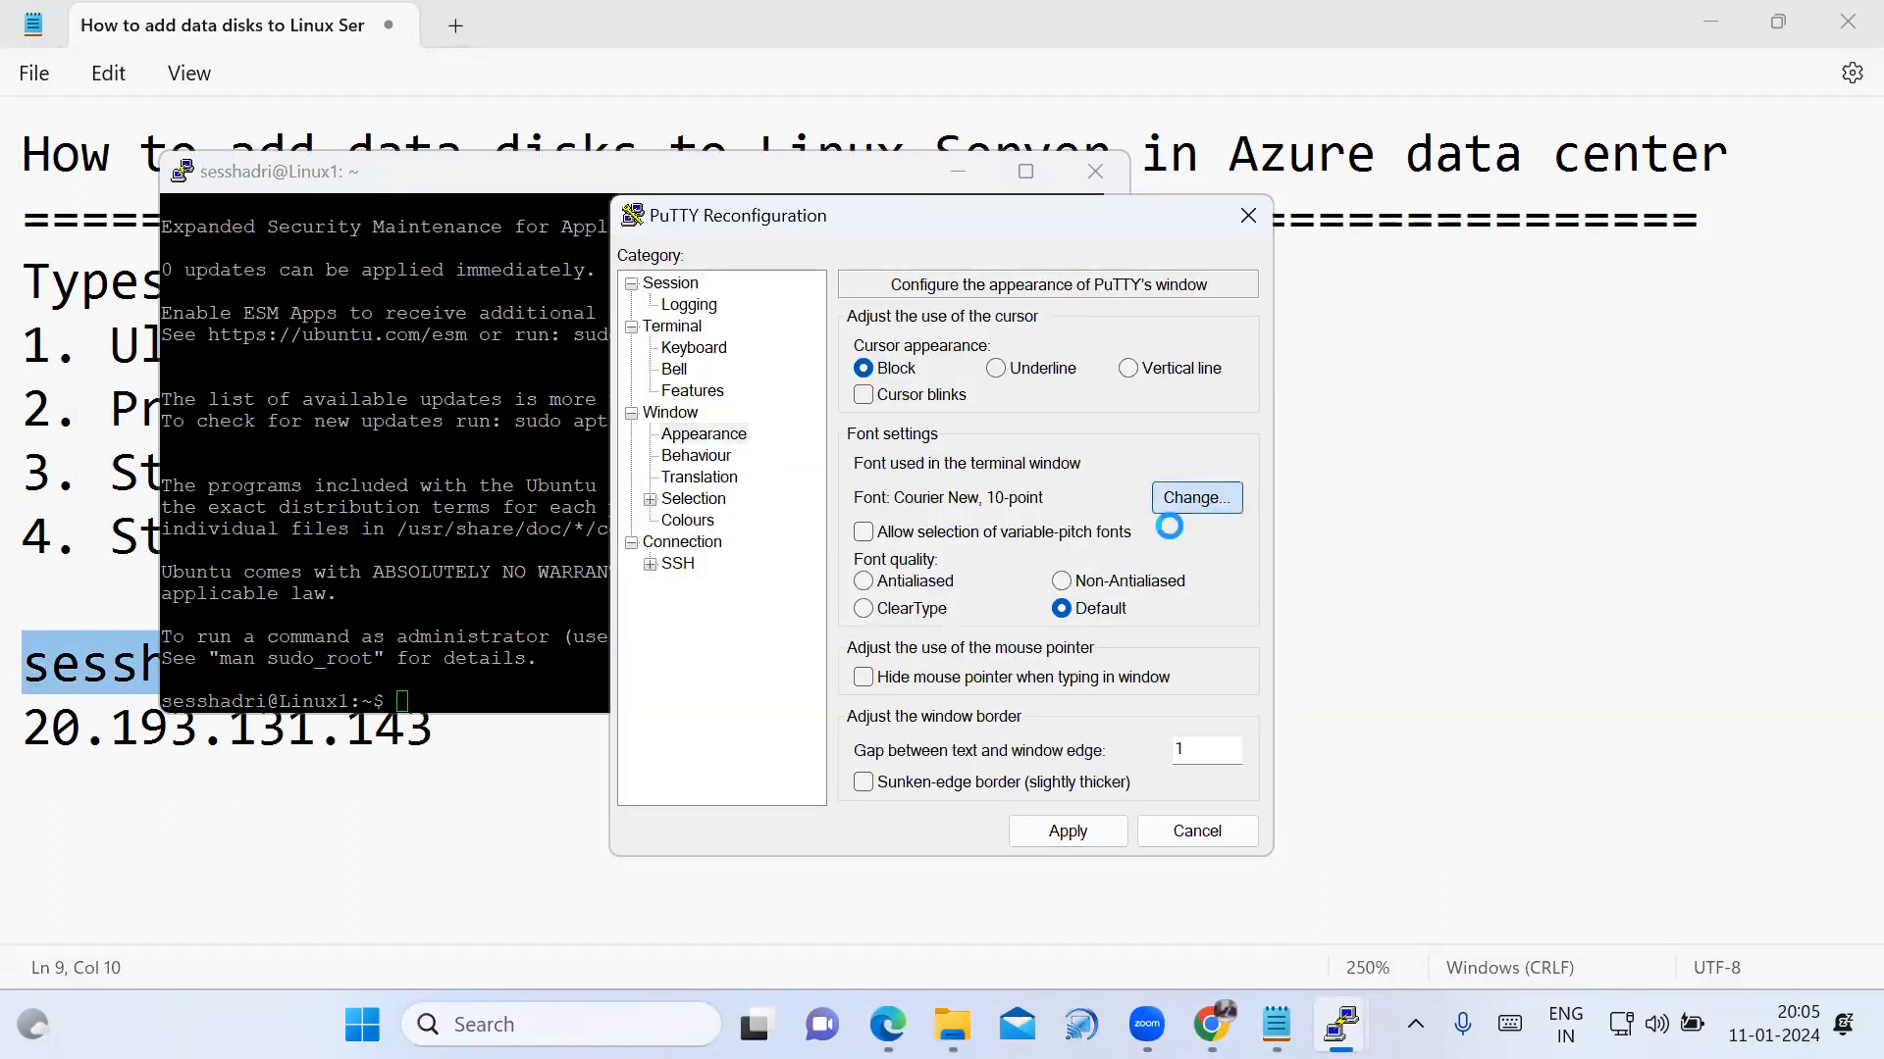
{"action": "left_click", "coordinate": [1156, 500]}
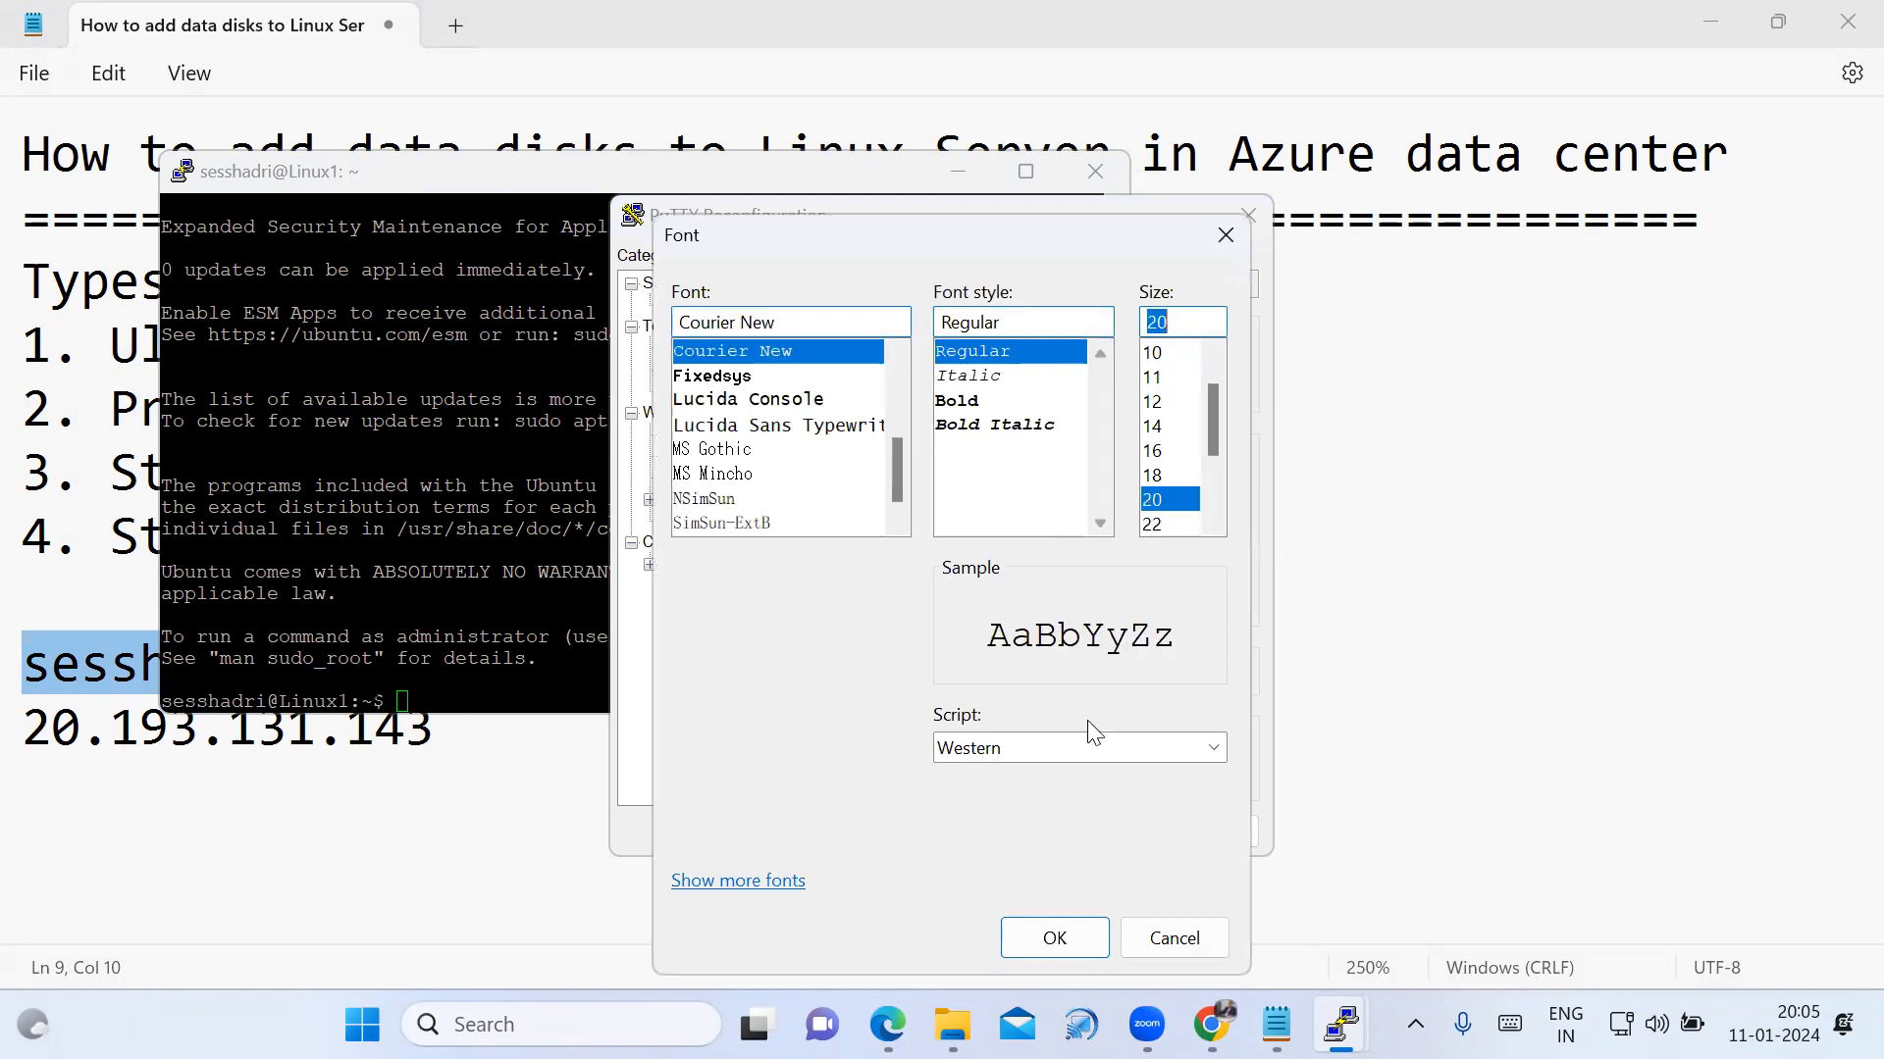
{"action": "left_click", "coordinate": [1020, 945]}
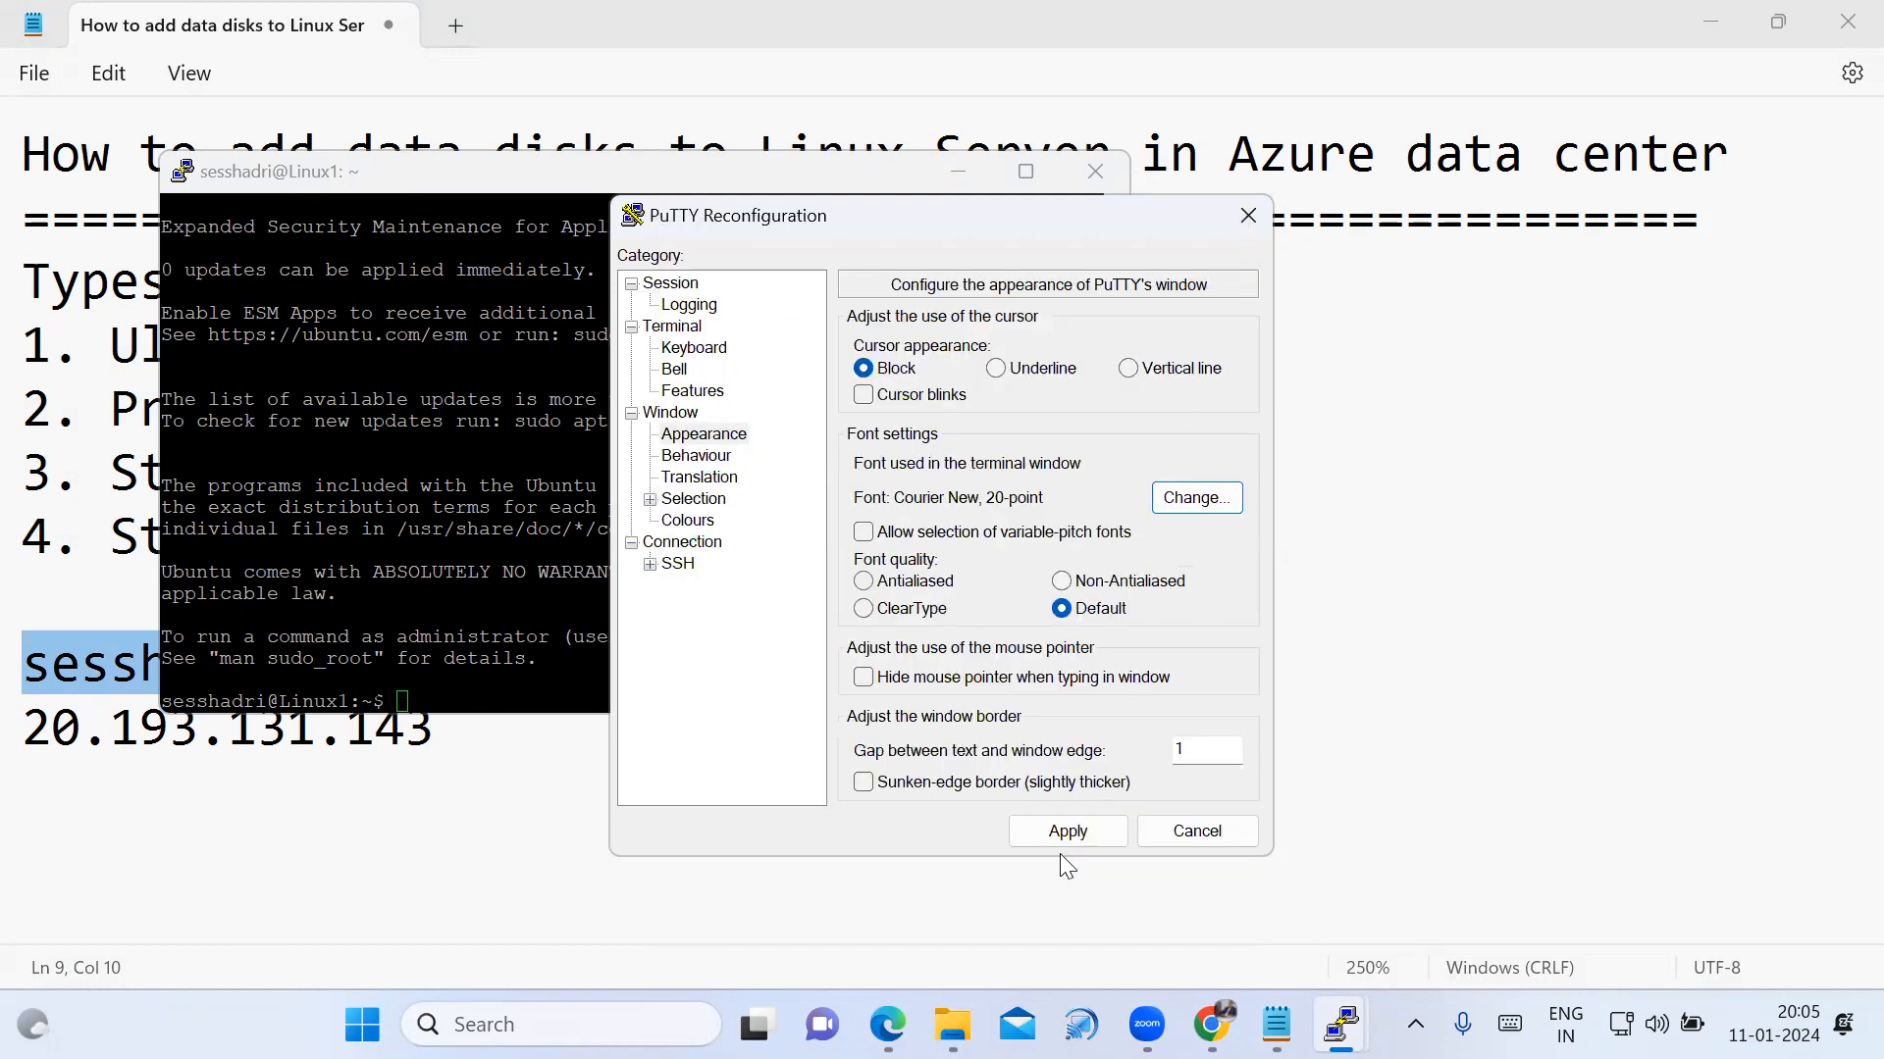
{"action": "left_click", "coordinate": [1066, 830]}
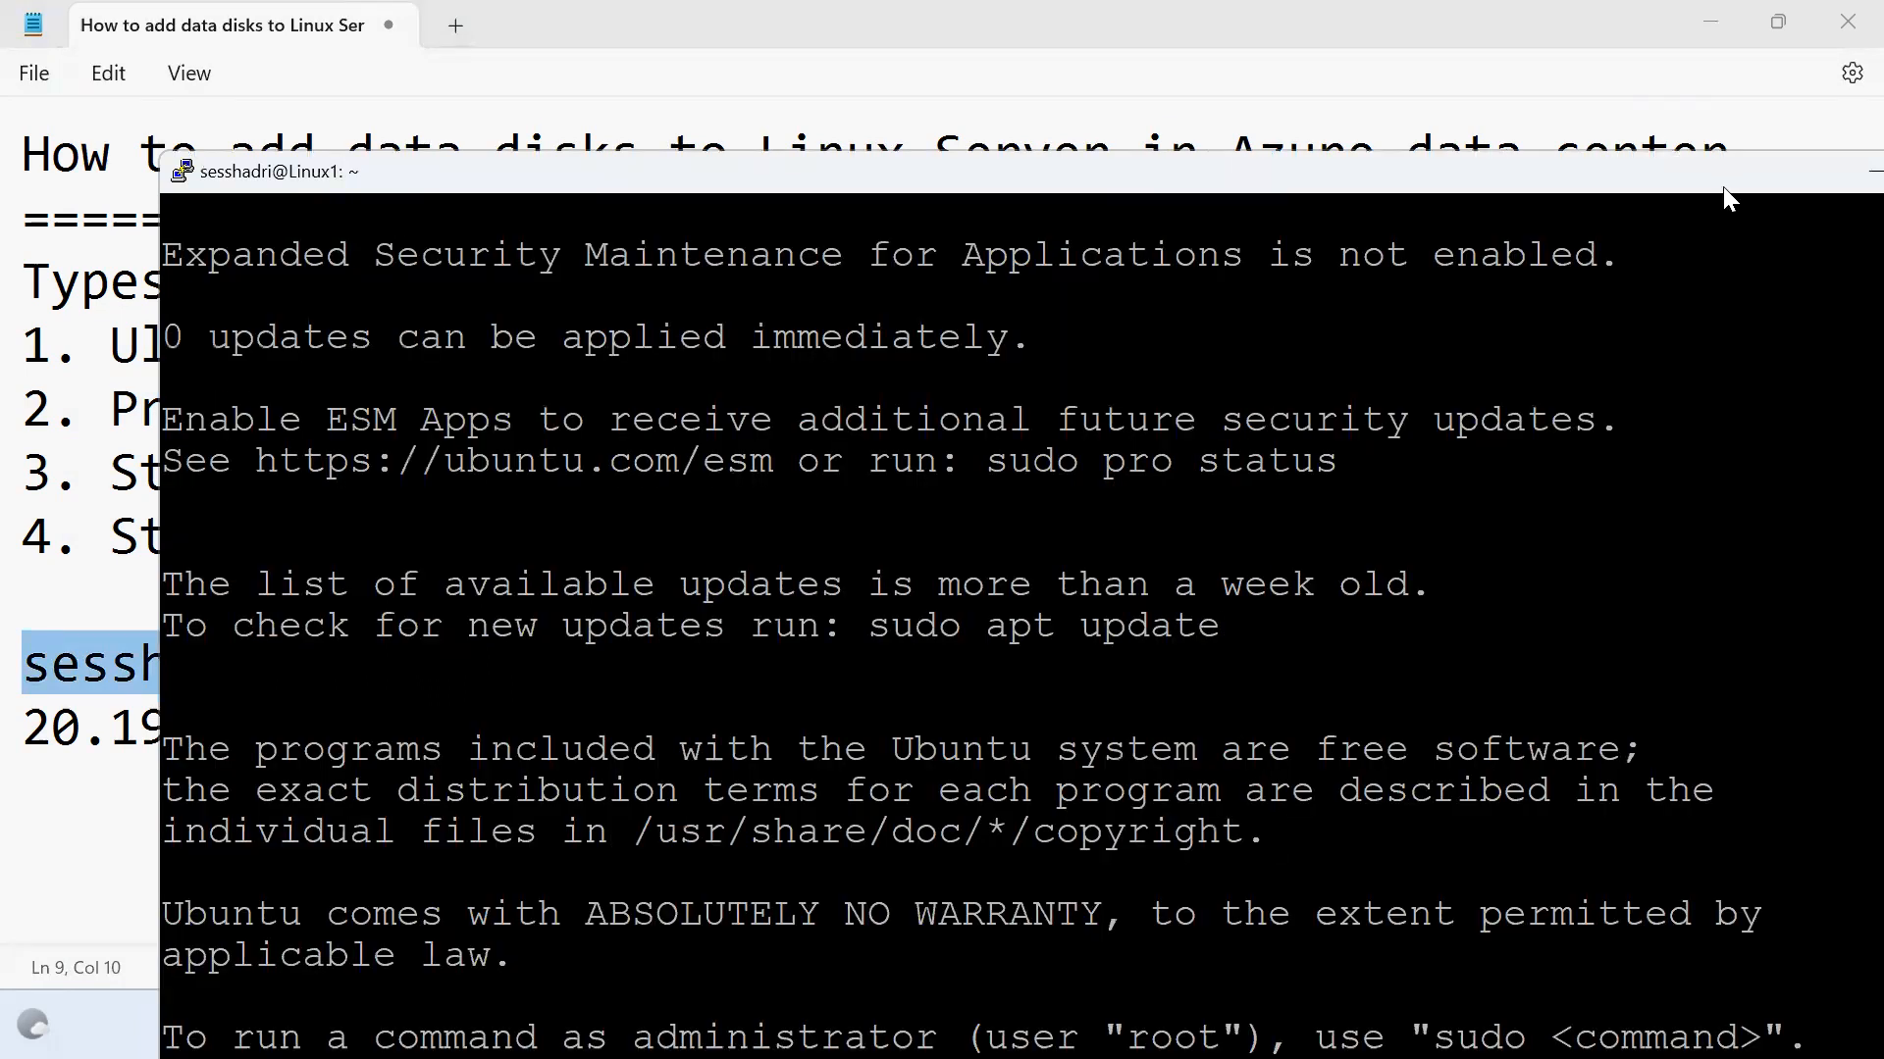
{"action": "double_click", "coordinate": [1768, 184]}
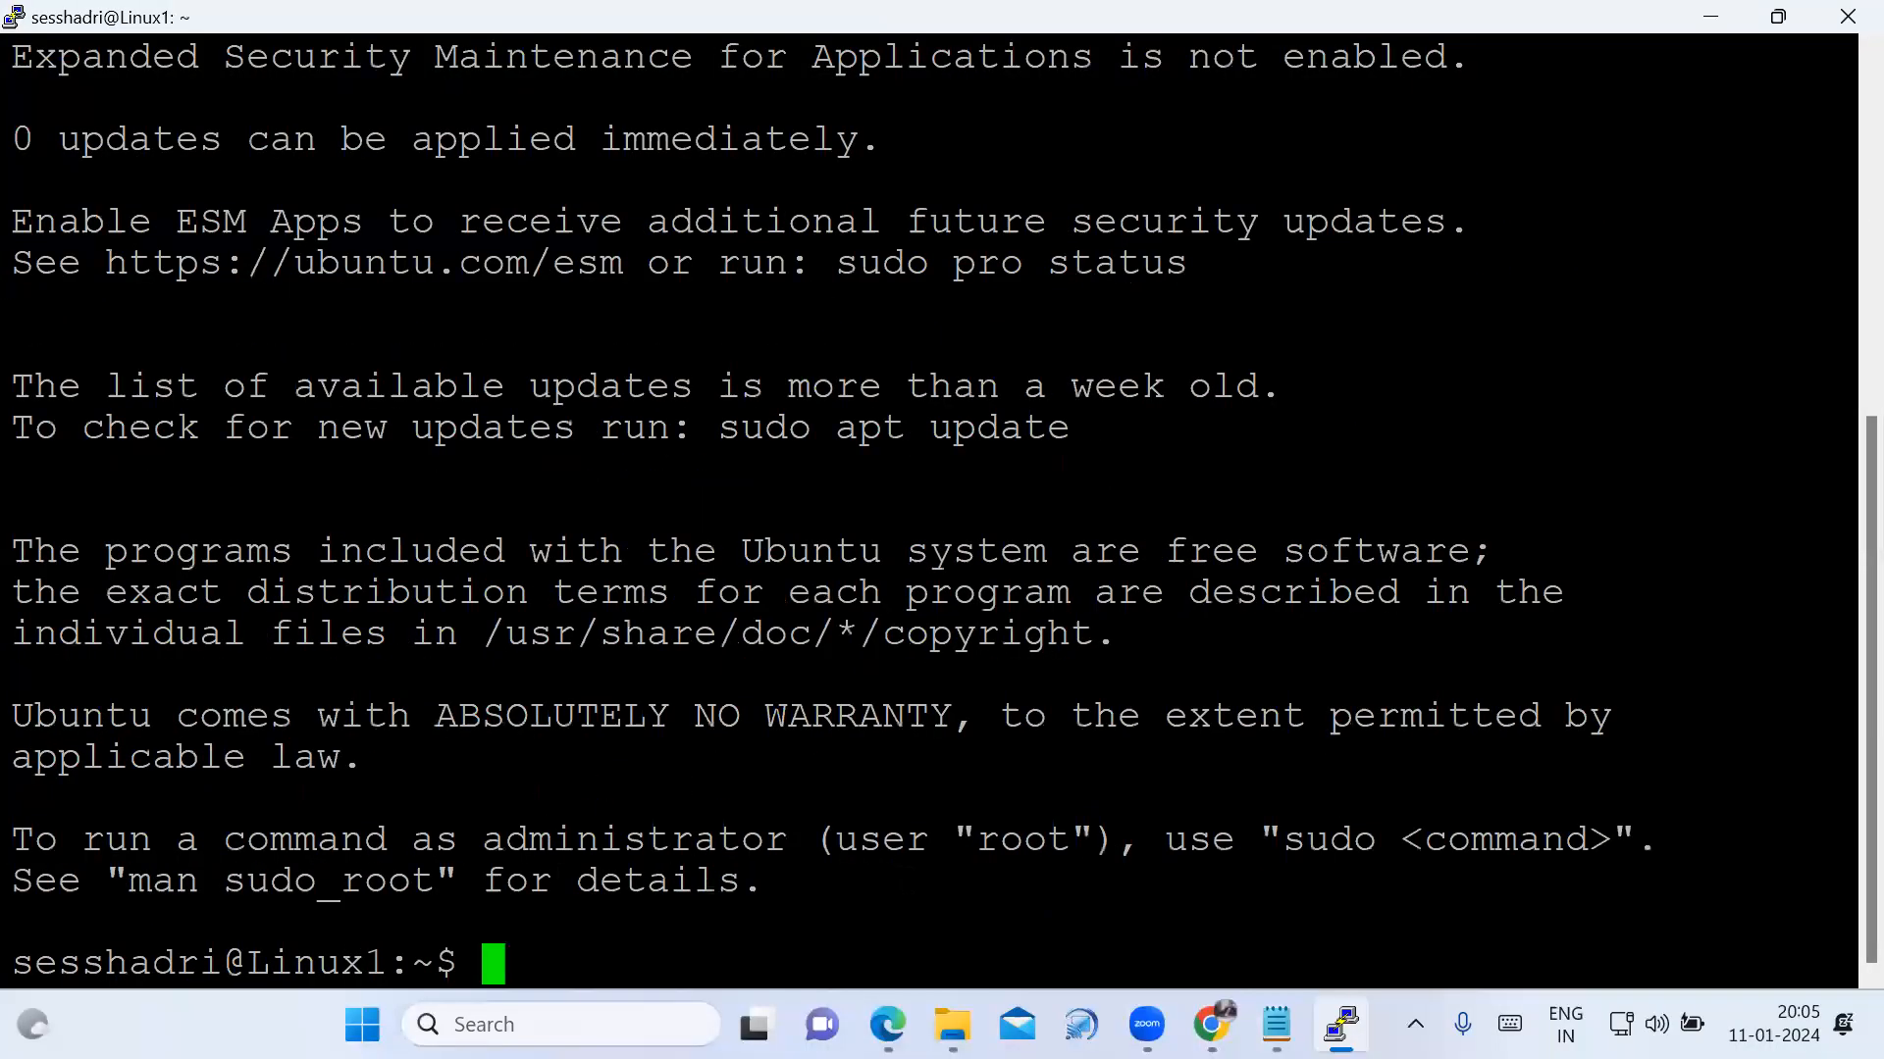
Clear the terminal and list the home directory's contents with ls.
{"action": "type", "text": "clear"}
{"action": "key", "text": "Return"}
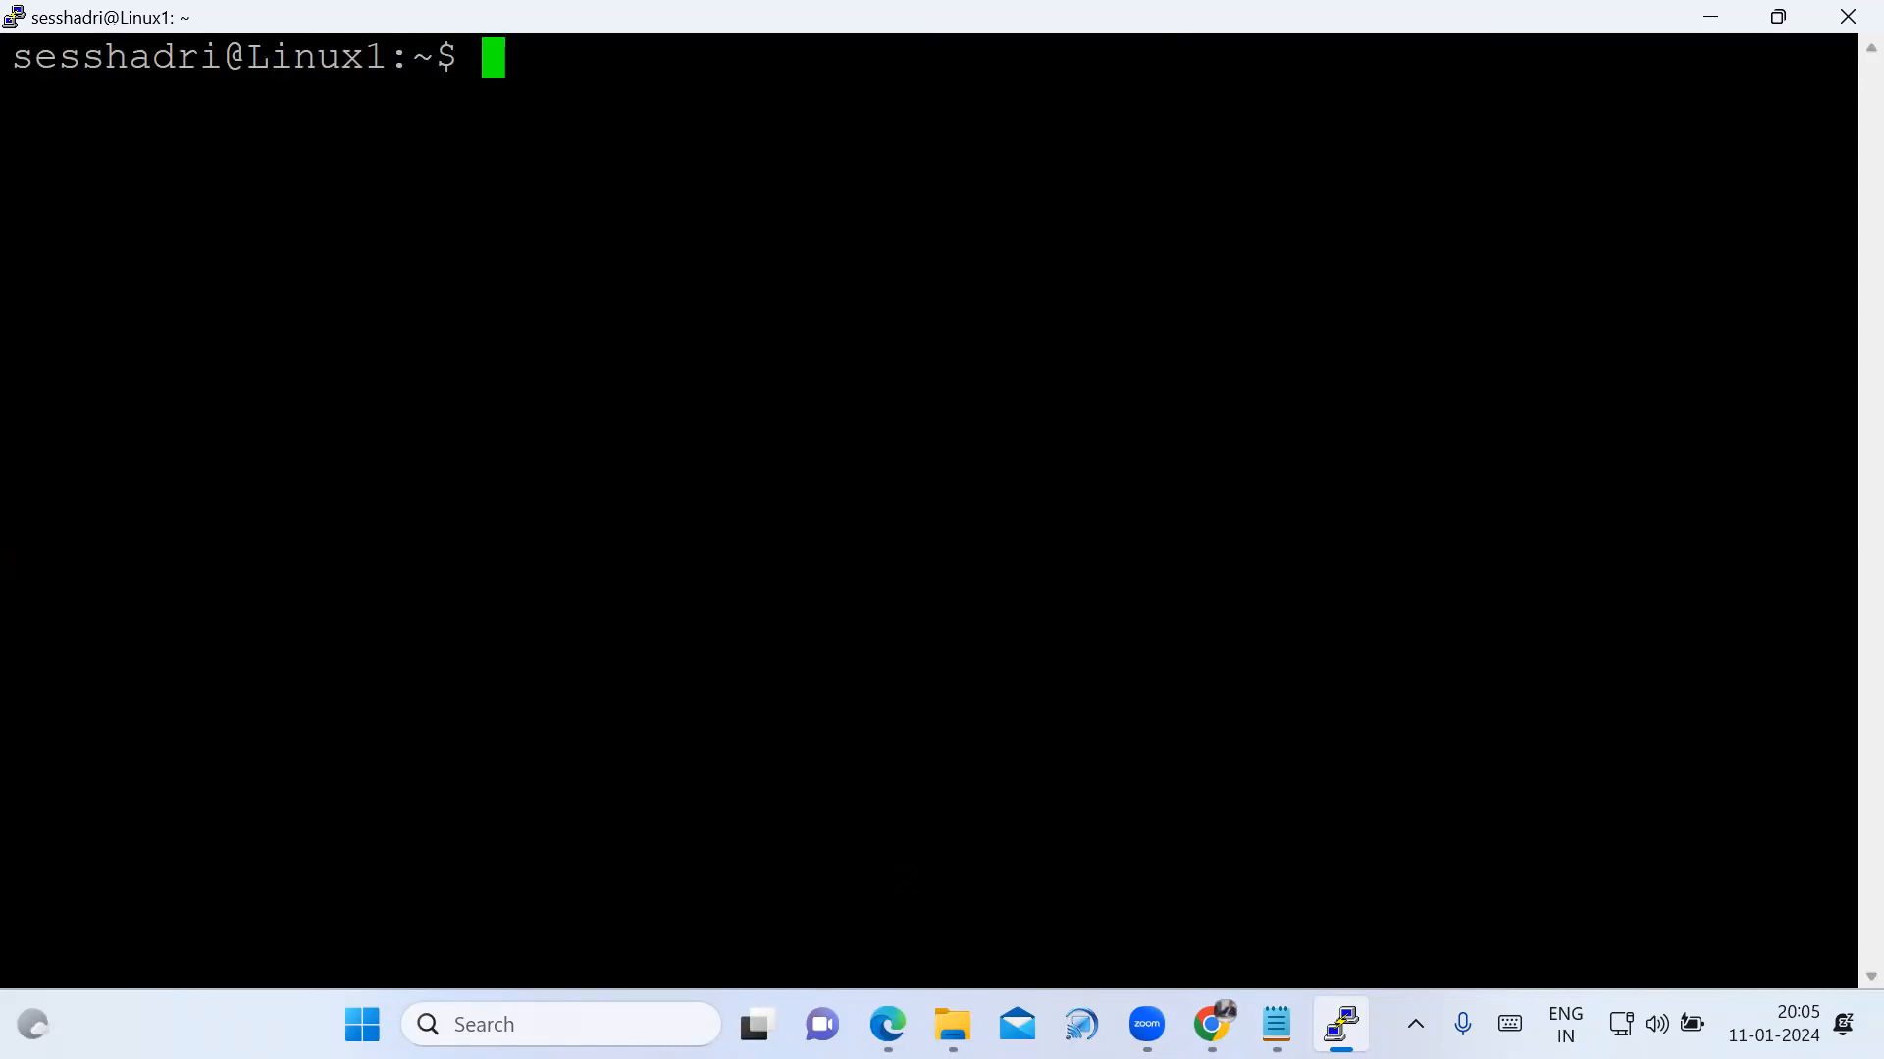
{"action": "type", "text": "ls"}
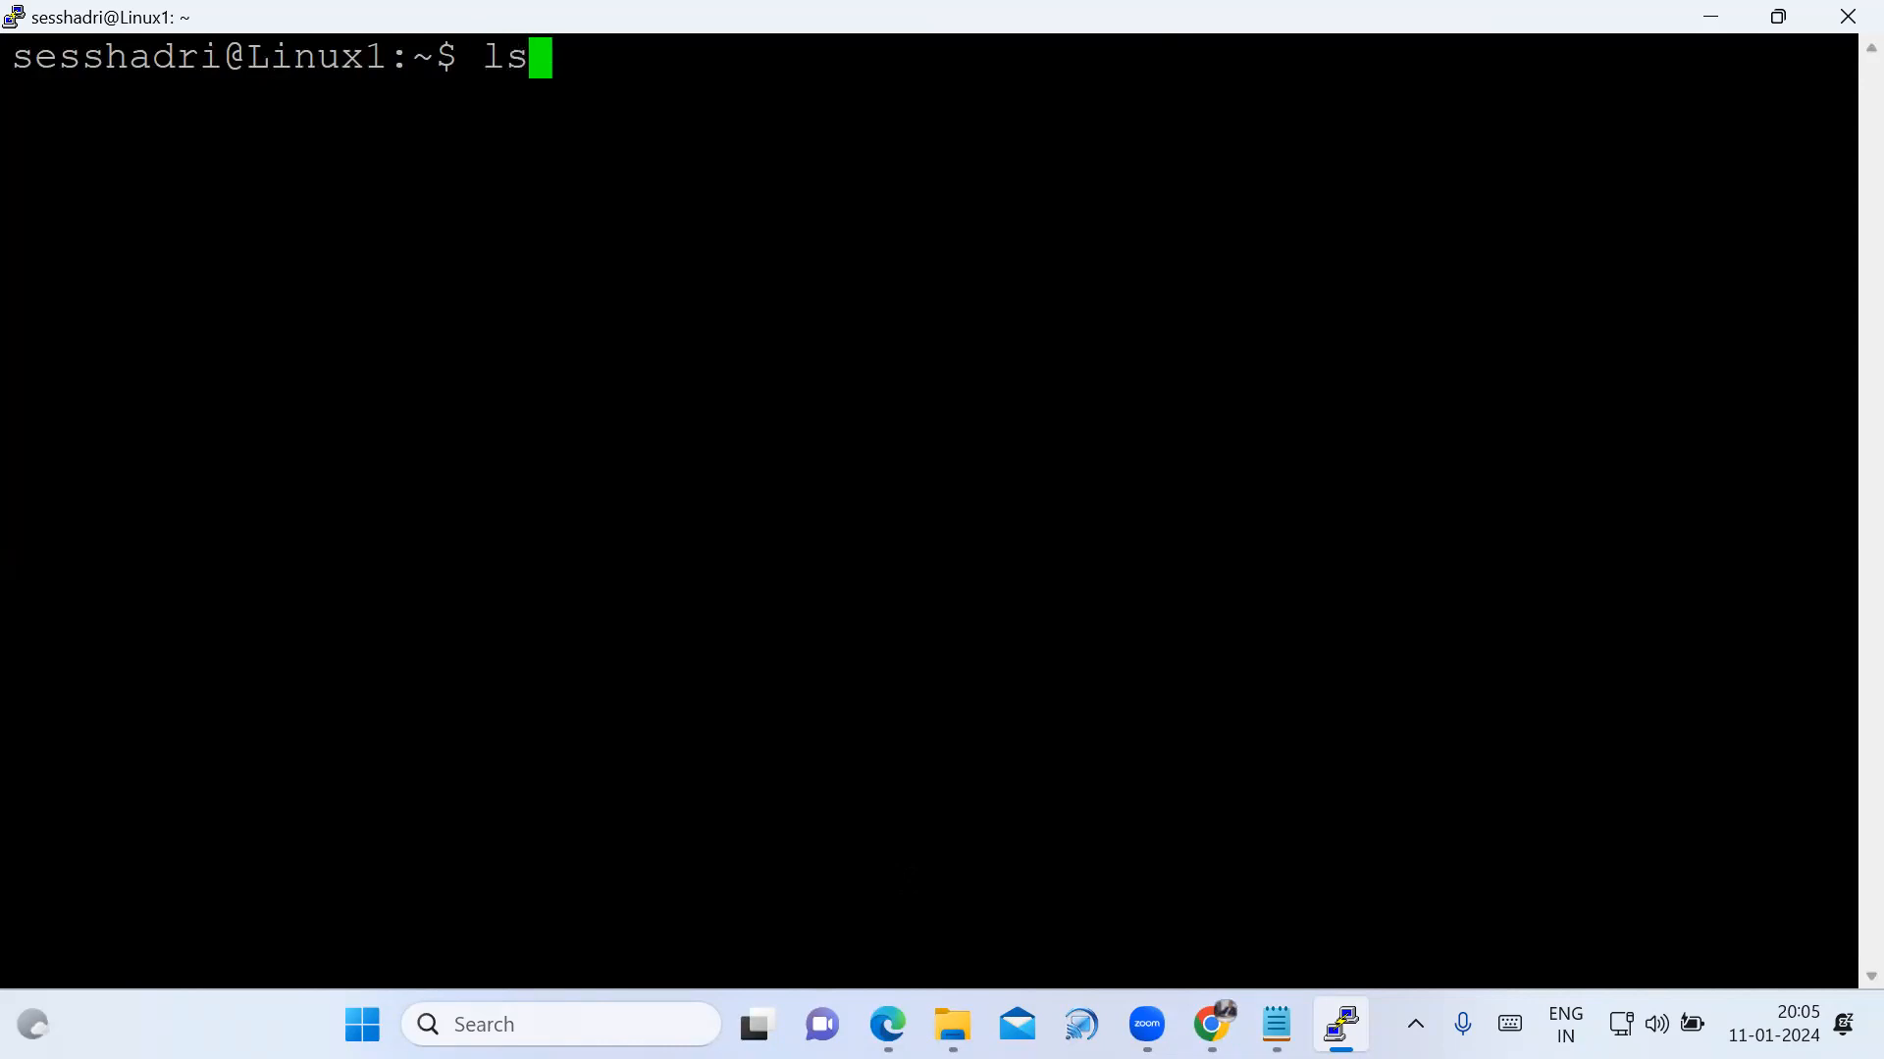
{"action": "key", "text": "Return"}
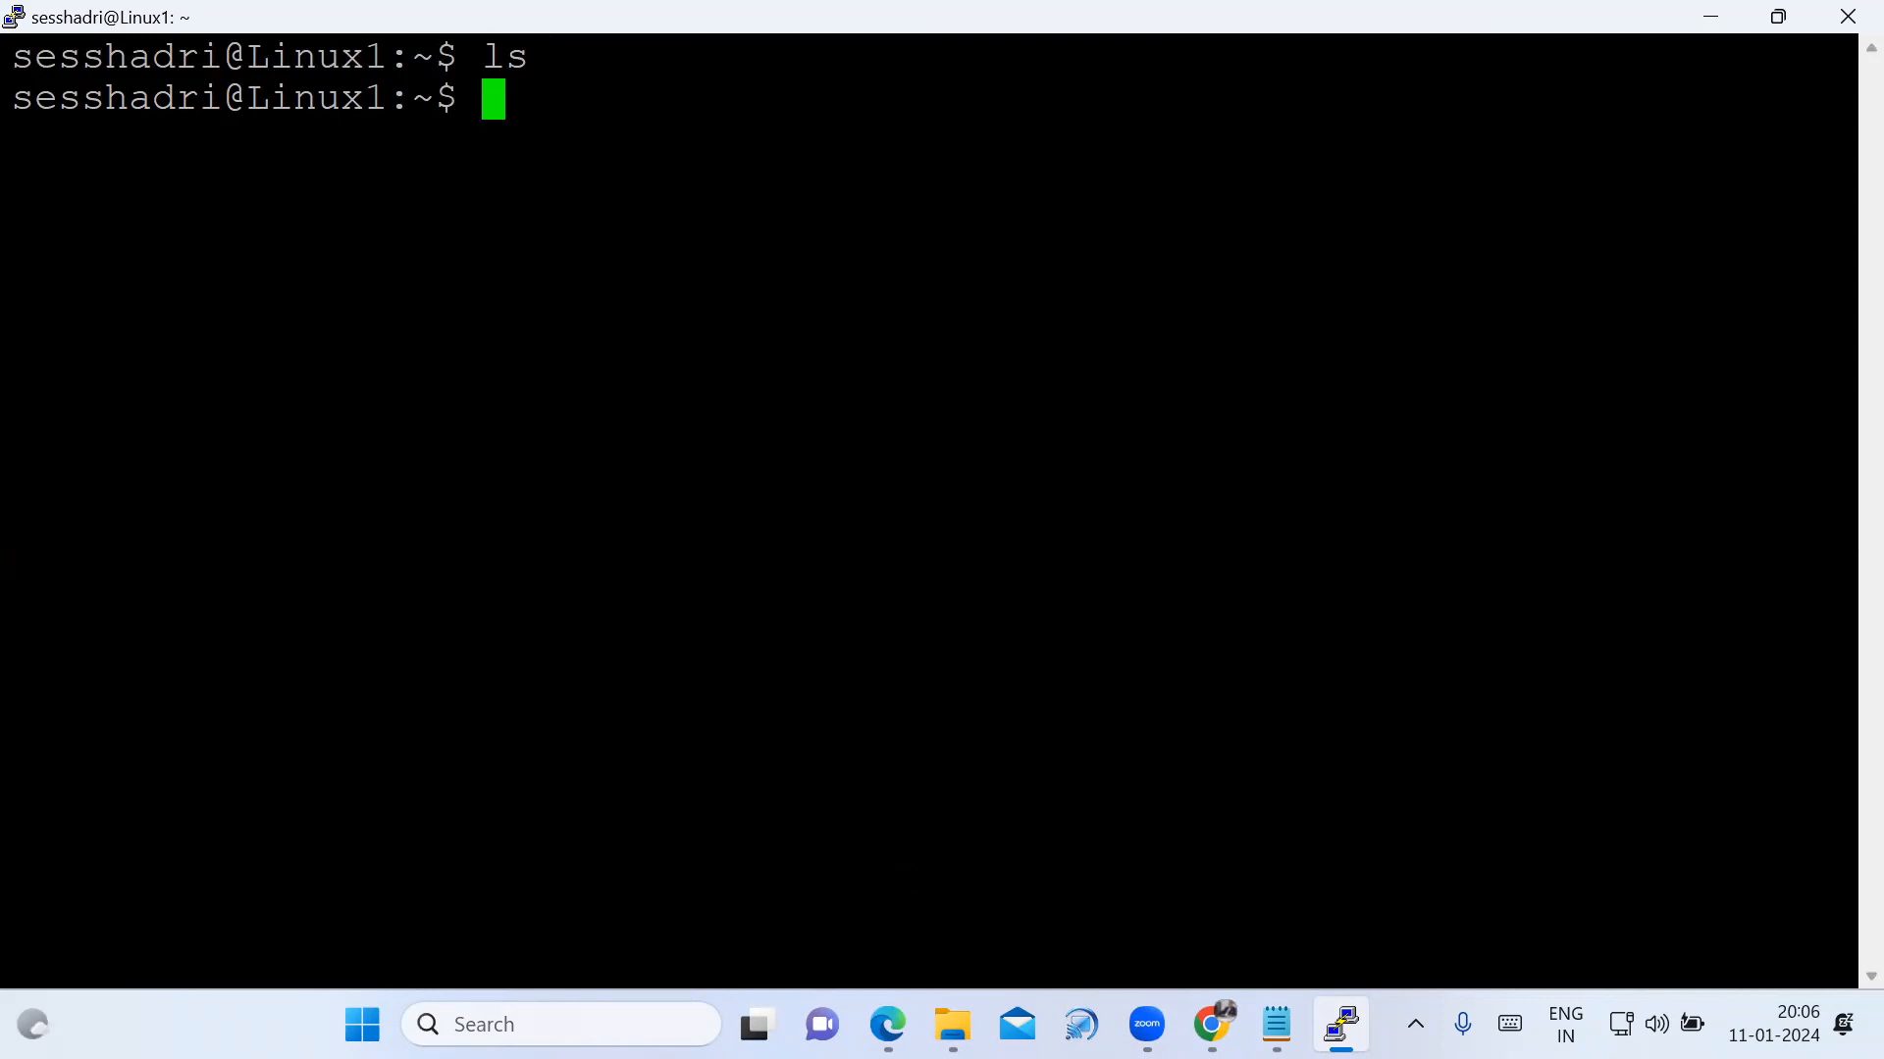
Display the mounted filesystems with df -hT and mark the sizes of /dev/root and /dev/sdb1.
{"action": "type", "text": "df "}
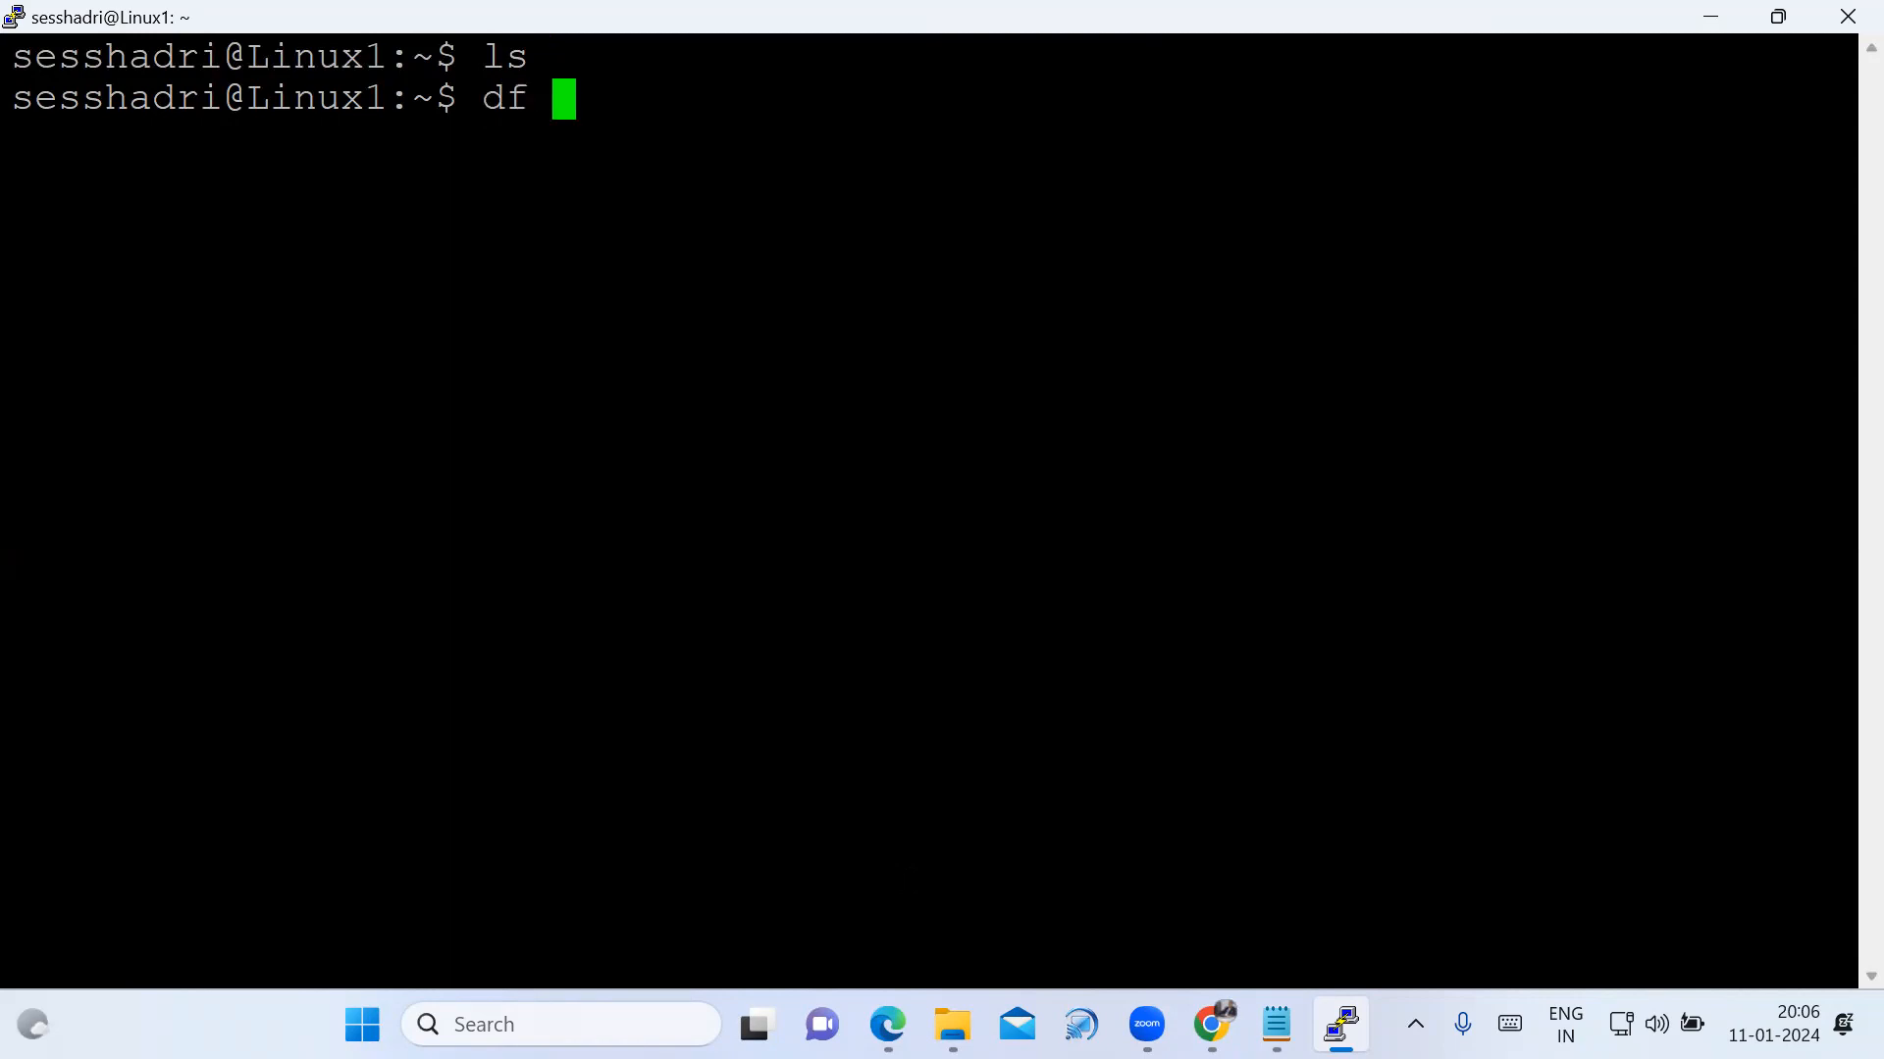
{"action": "type", "text": "-"}
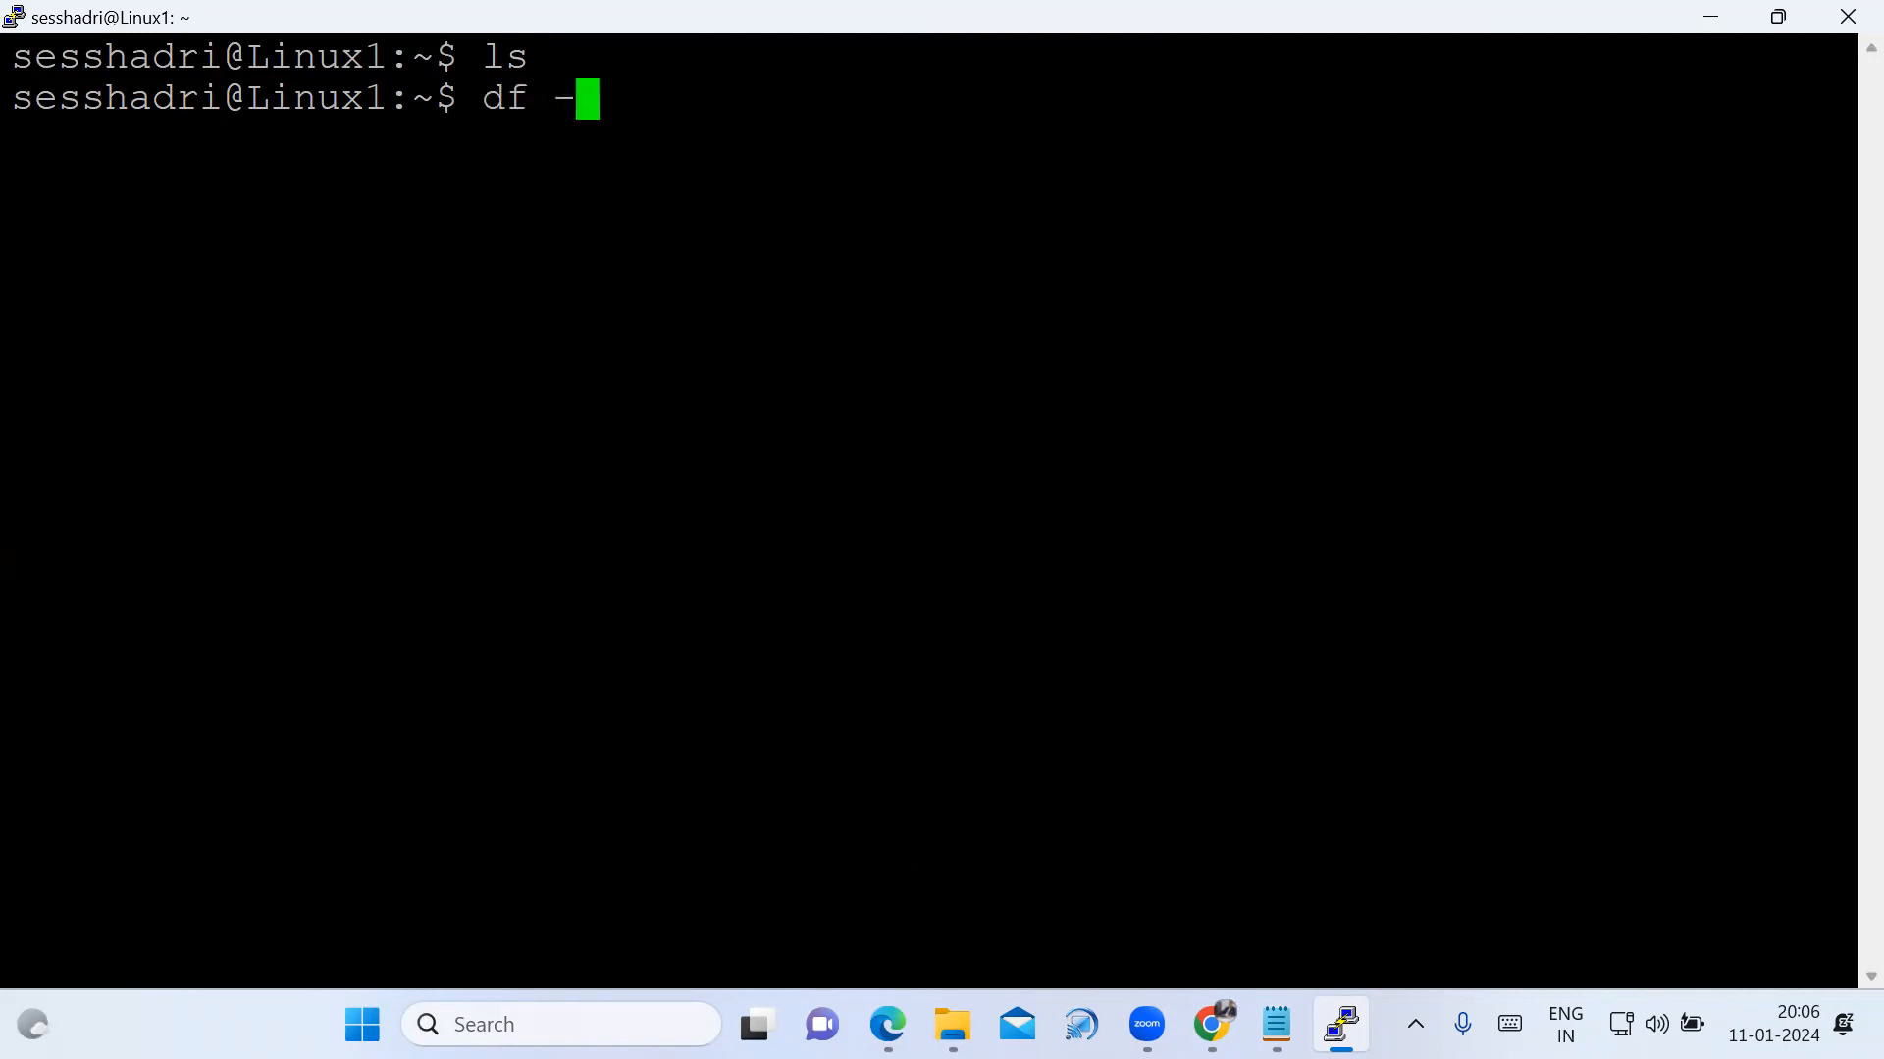
{"action": "type", "text": "hT"}
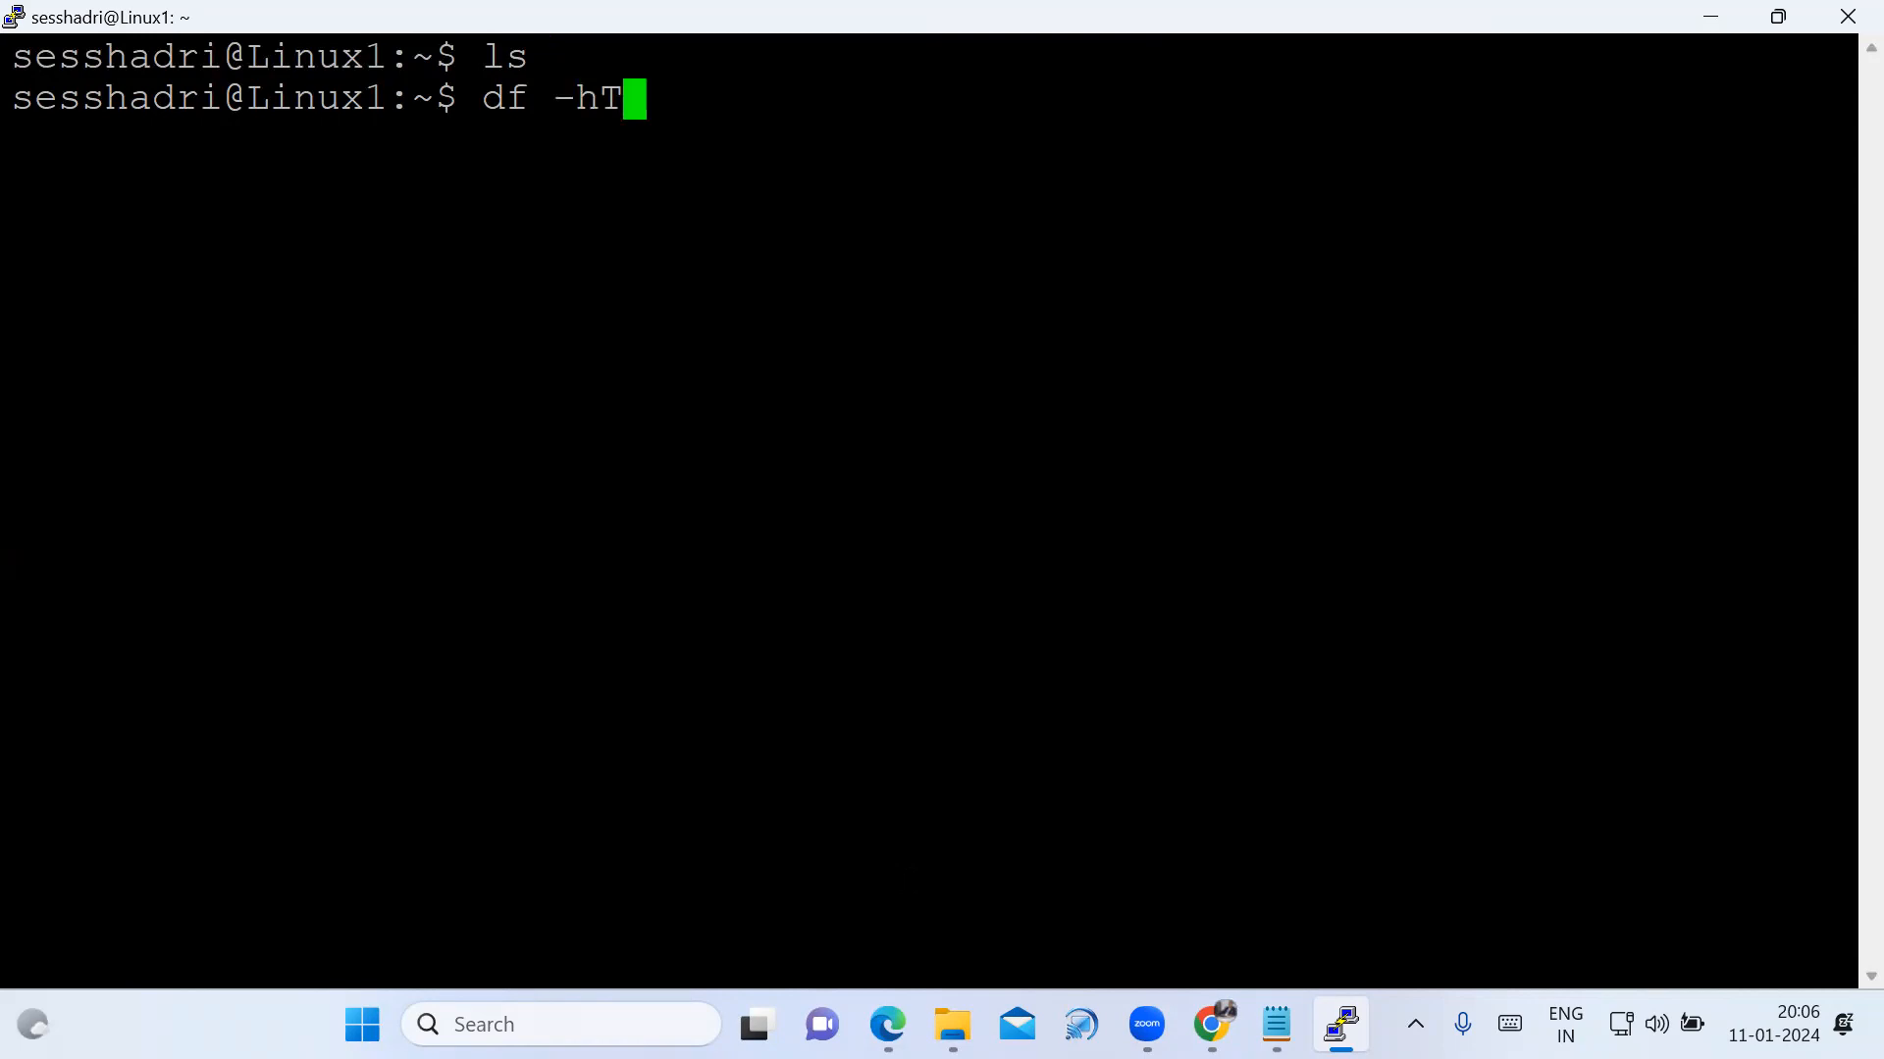
{"action": "key", "text": "Return"}
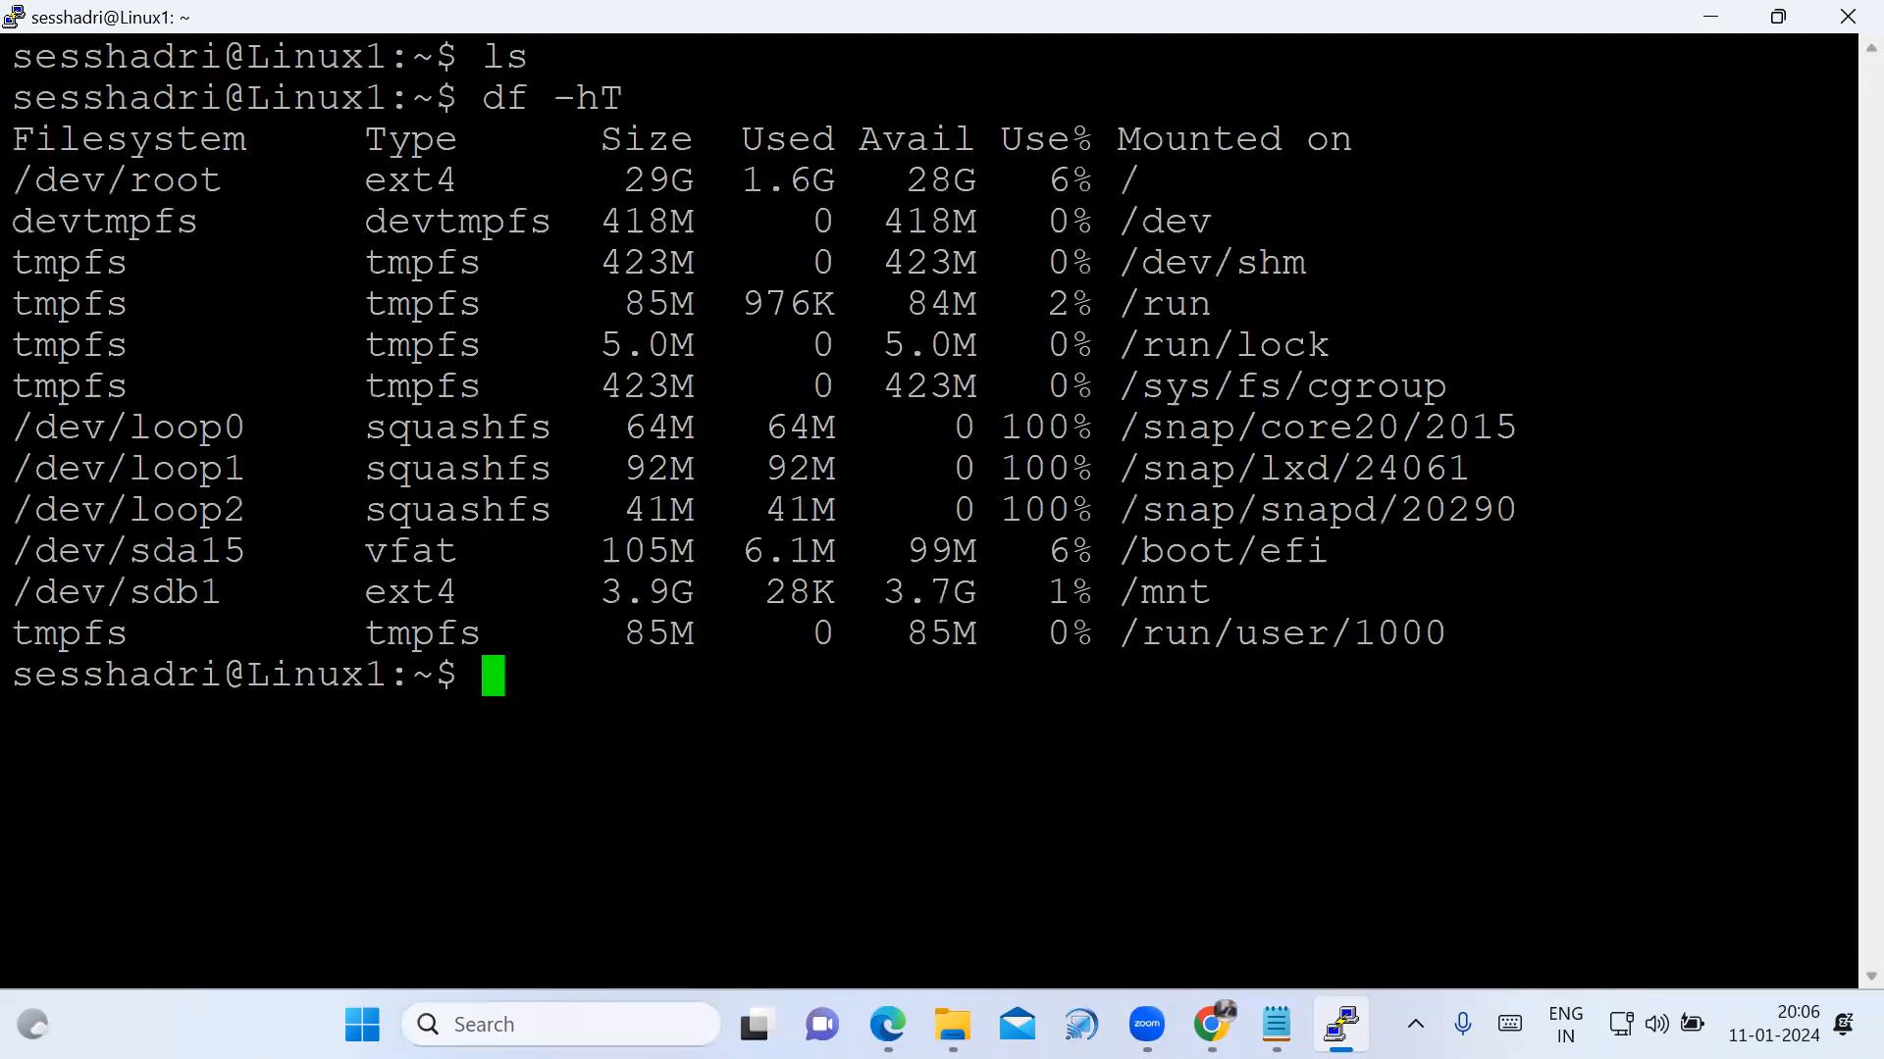
{"action": "left_click", "coordinate": [1097, 5]}
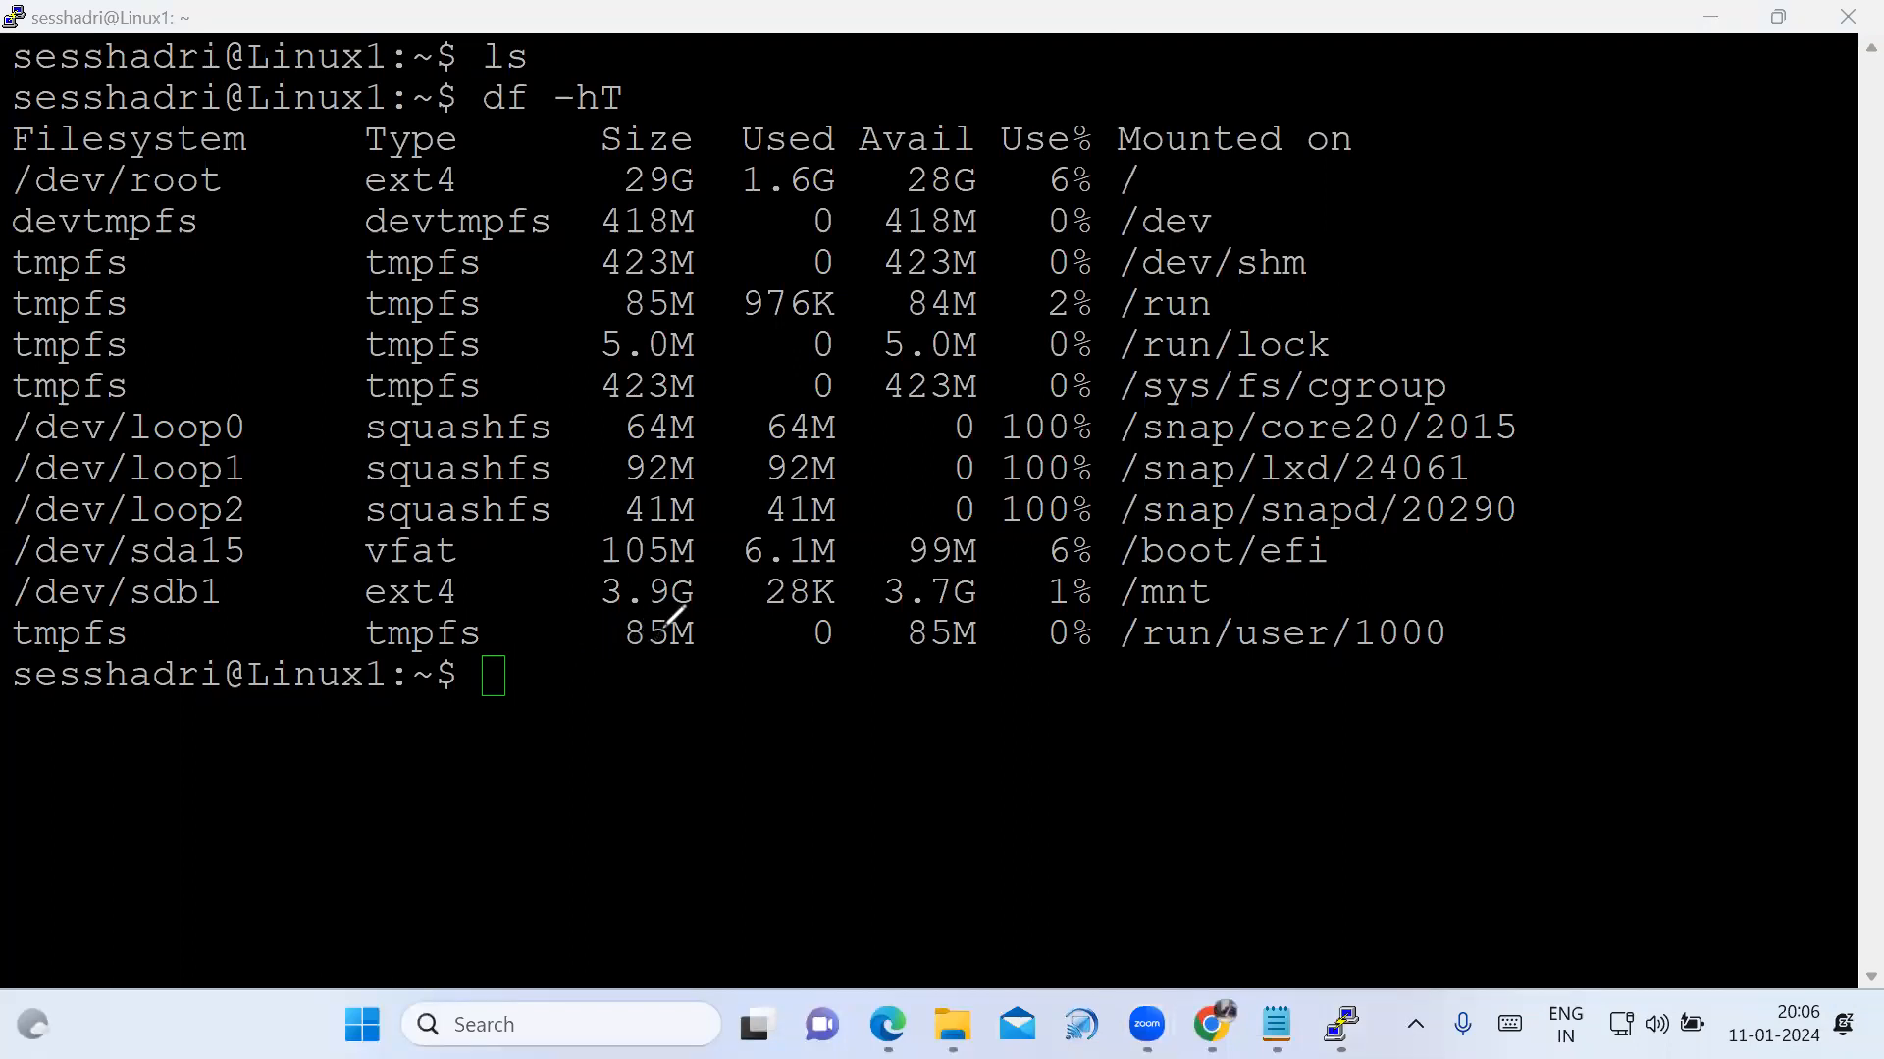
{"action": "left_click_drag", "start_coordinate": [598, 188], "coordinate": [667, 154]}
{"action": "mouse_move", "coordinate": [571, 594]}
{"action": "left_mouse_down"}
{"action": "mouse_move", "coordinate": [587, 610]}
{"action": "mouse_move", "coordinate": [693, 545]}
{"action": "left_mouse_up"}
List the block devices with lsblk, mark the size of the sdc disk, and remove the mark.
{"action": "left_click", "coordinate": [497, 675]}
{"action": "type", "text": "l"}
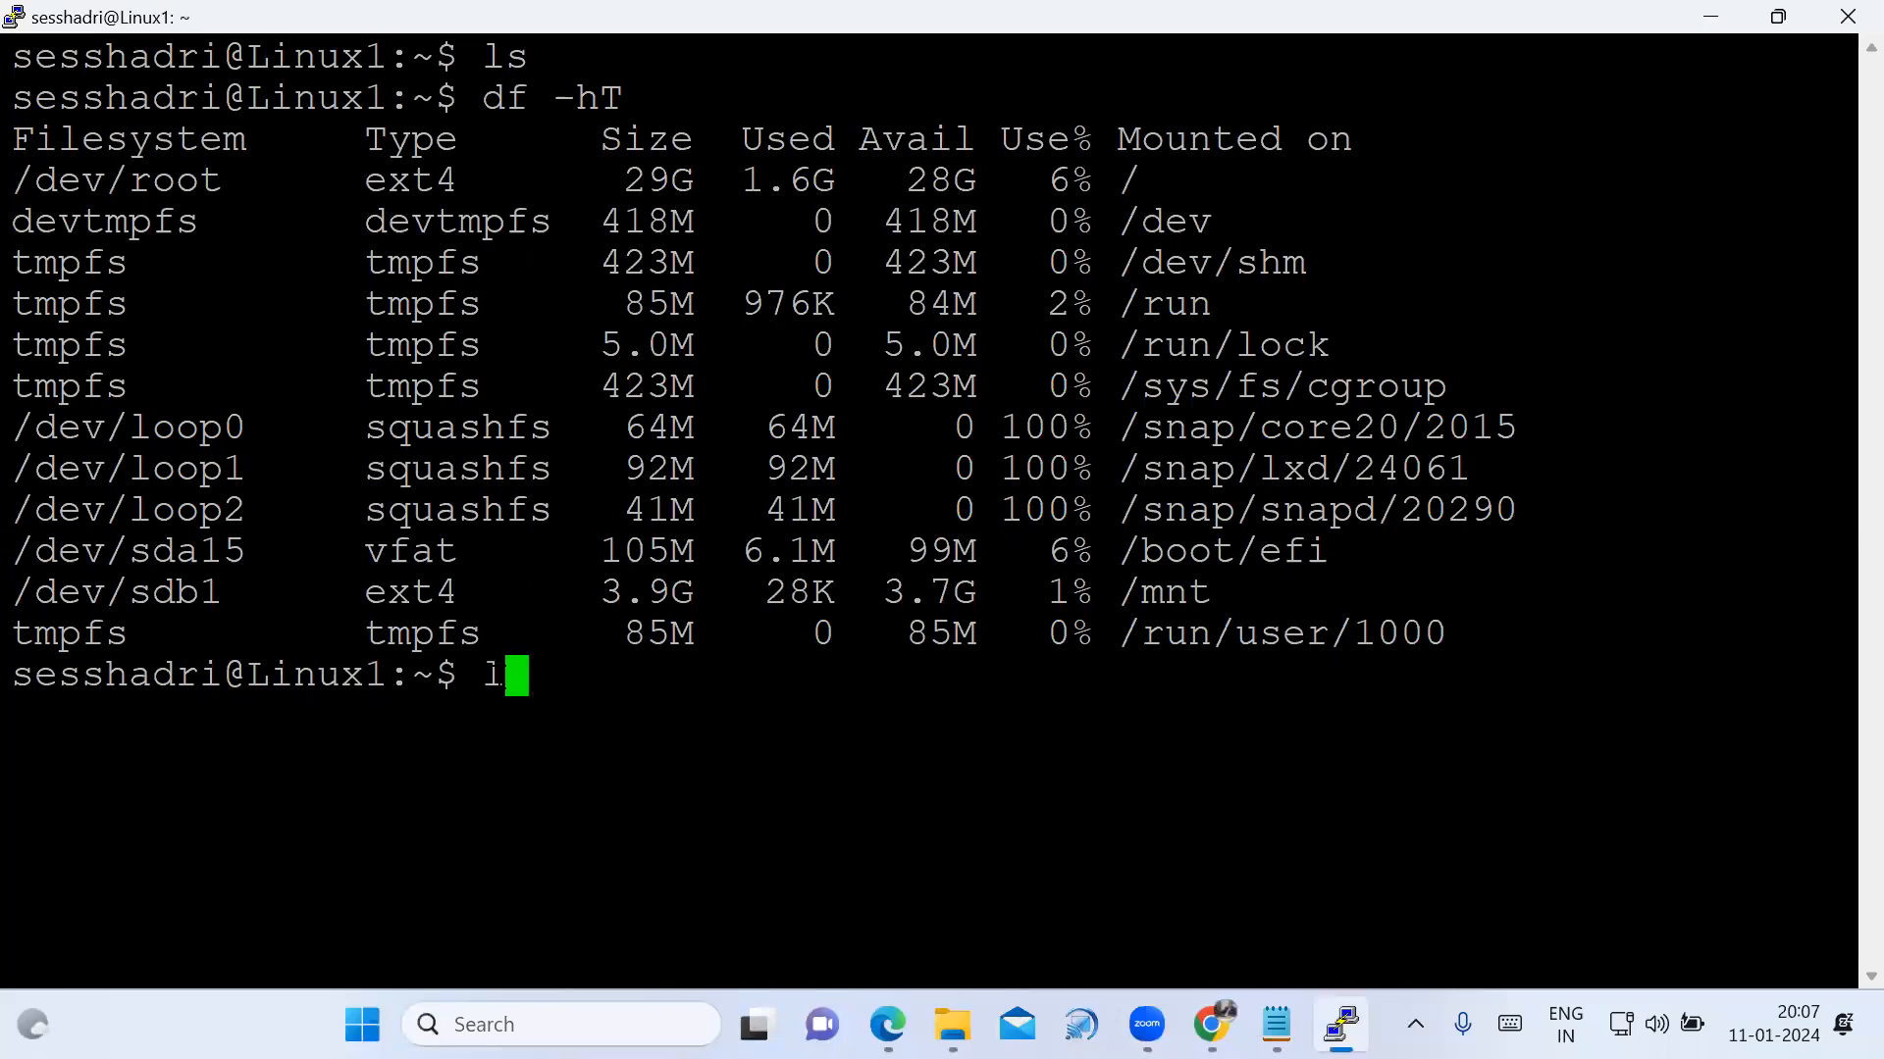
{"action": "type", "text": "sblk"}
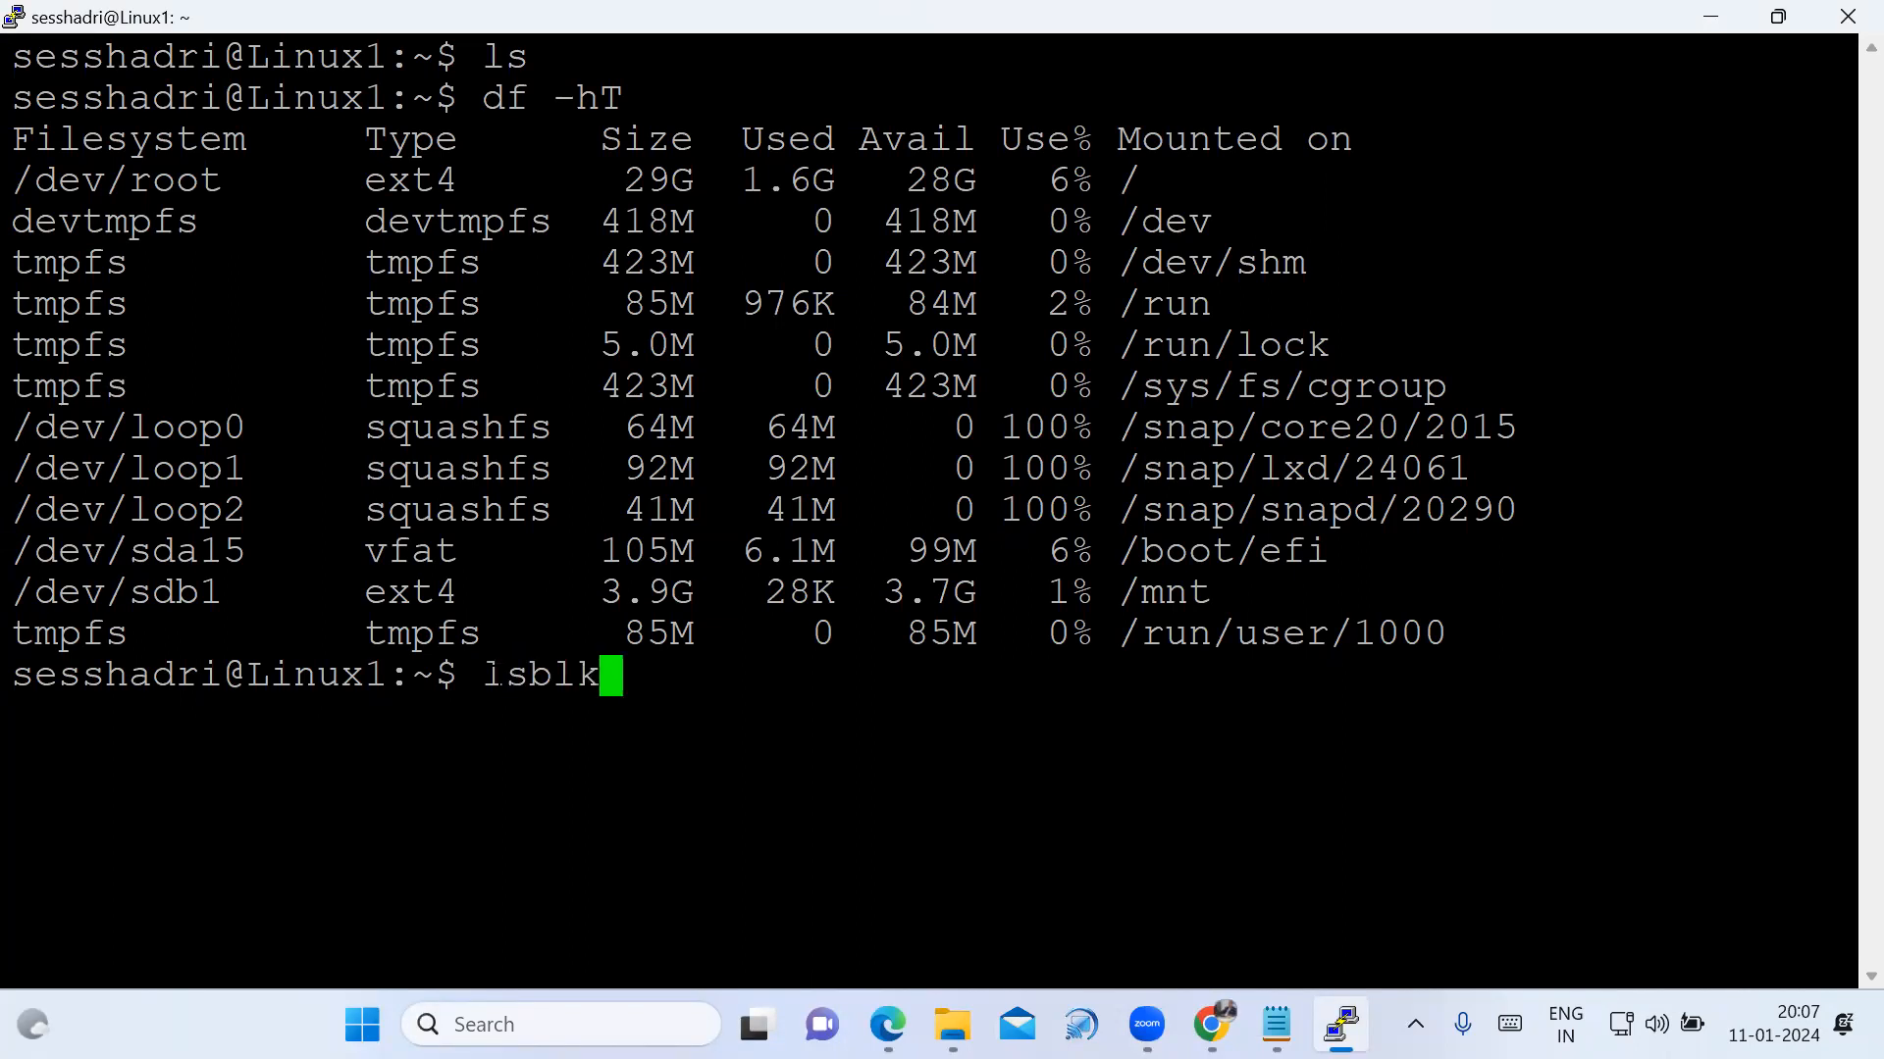
{"action": "key", "text": "Return"}
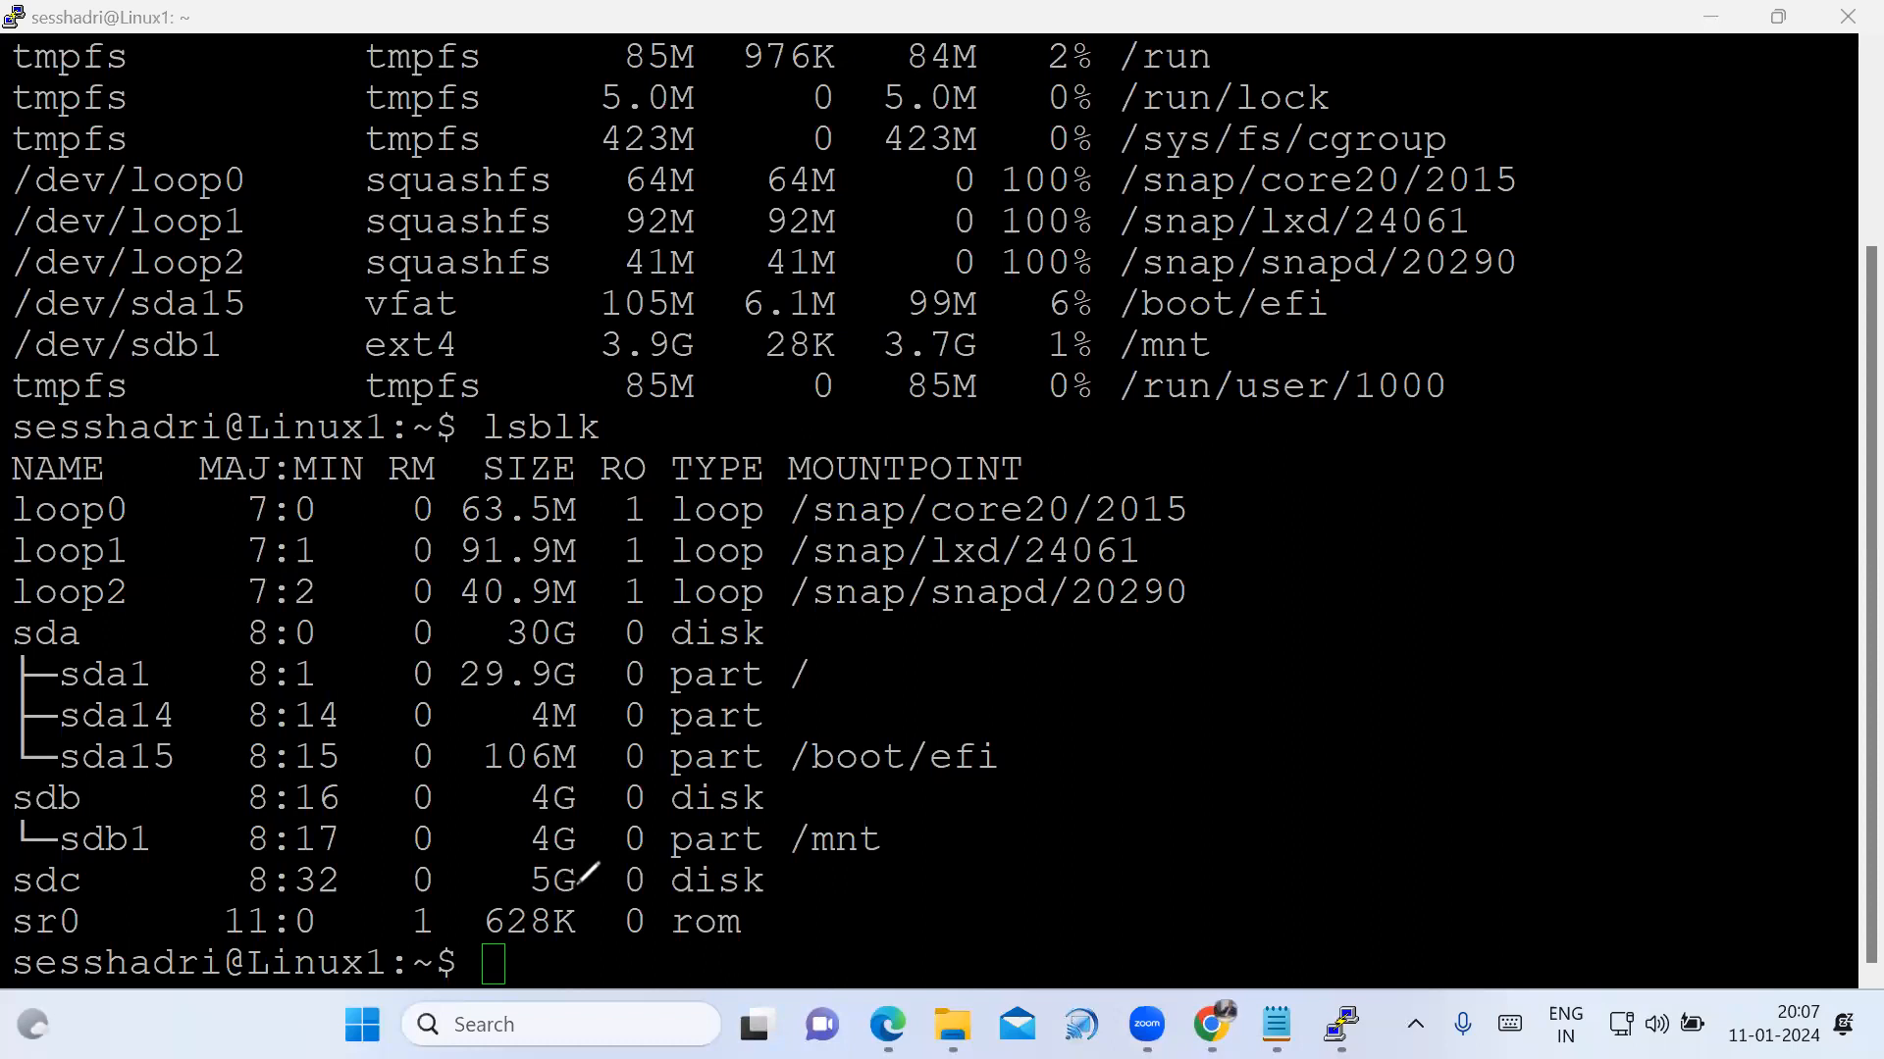
{"action": "left_click_drag", "start_coordinate": [576, 883], "coordinate": [804, 747]}
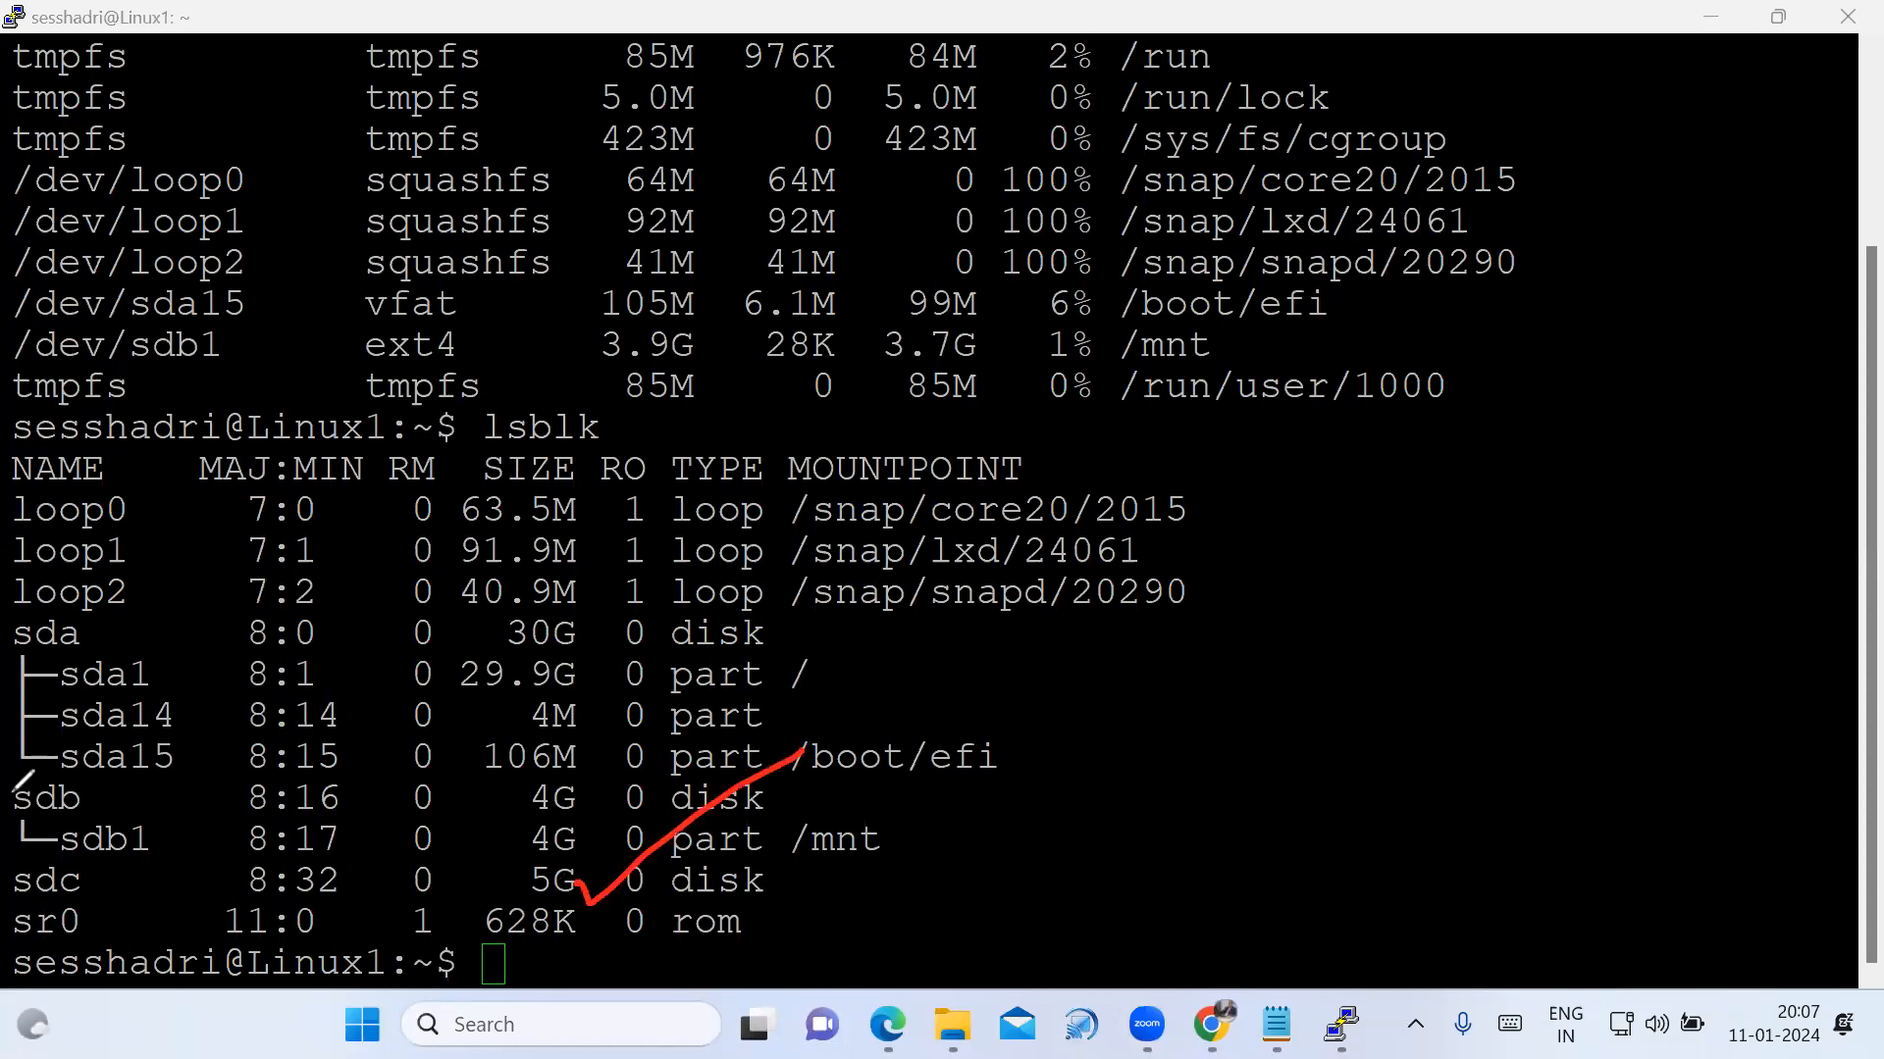
{"action": "key", "text": "ctrl+z"}
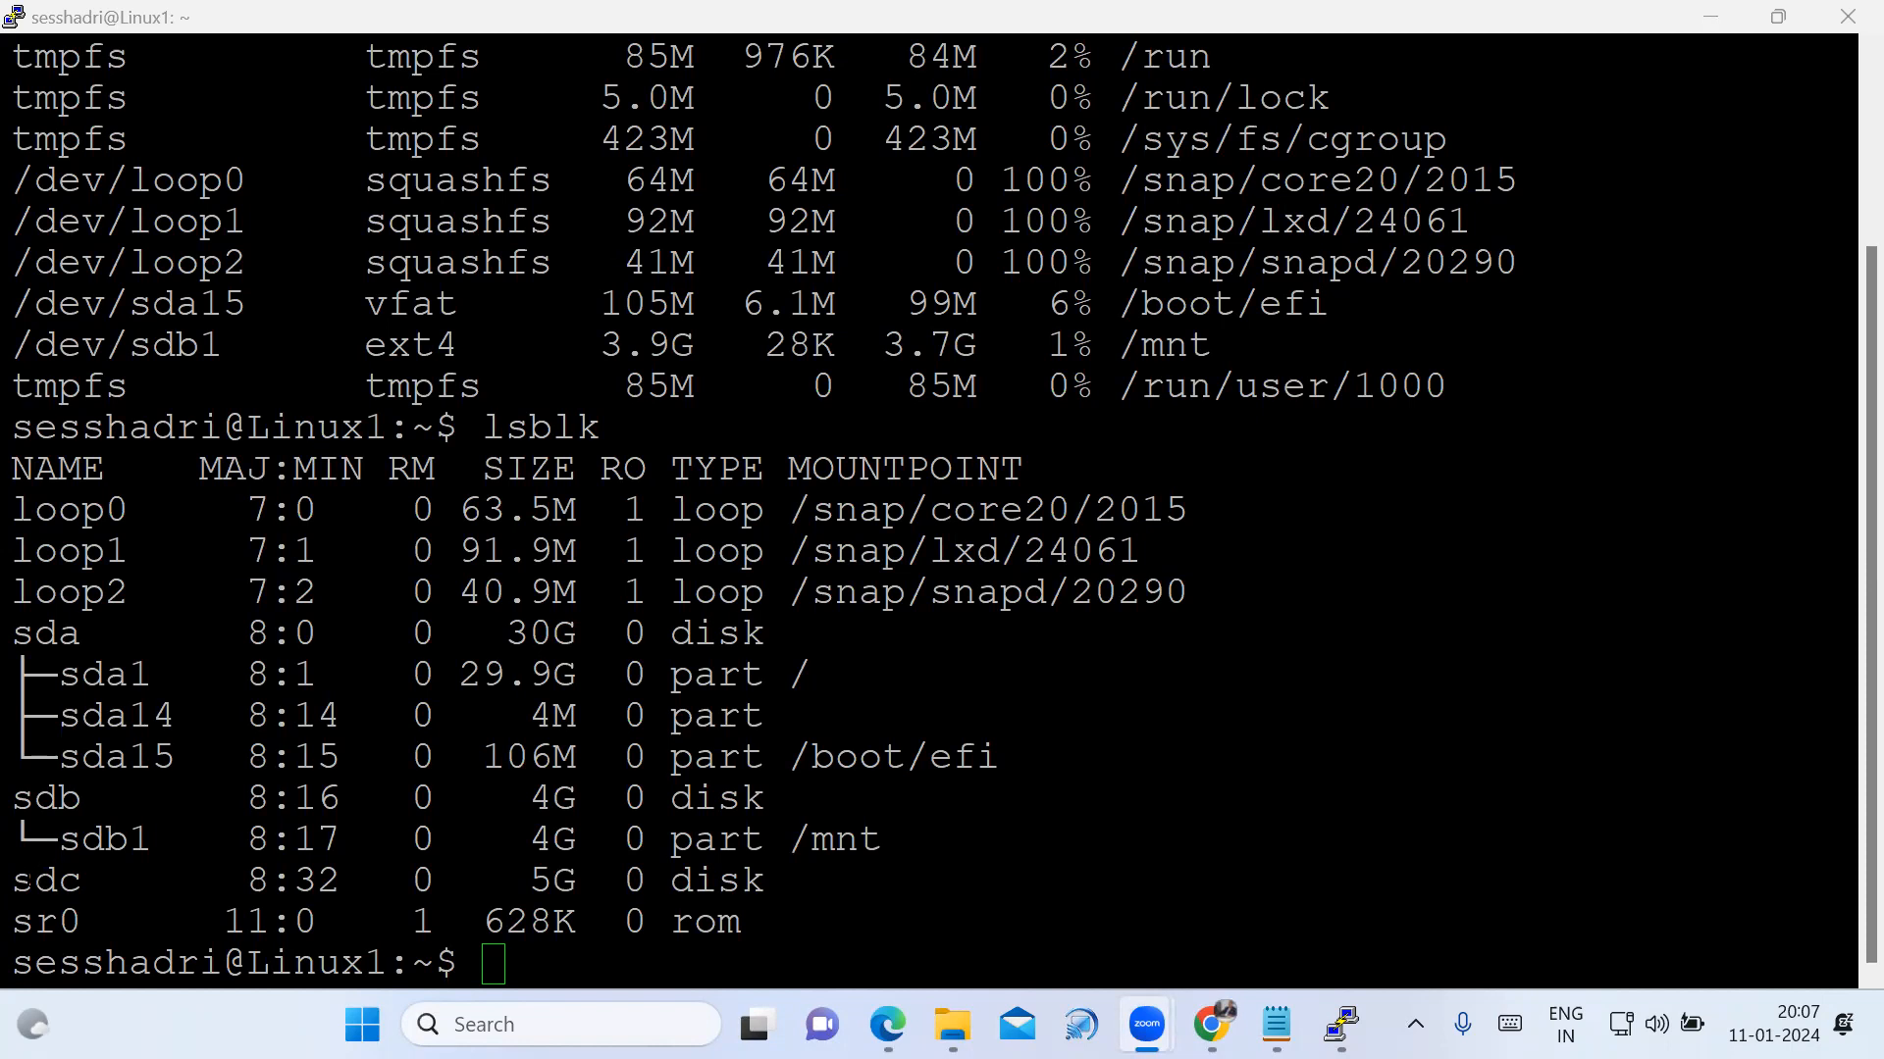
Select the sdc device name, switch to the PDF guide in Edge, and find the Linux device information and file system commands.
{"action": "left_click_drag", "start_coordinate": [15, 883], "coordinate": [86, 886]}
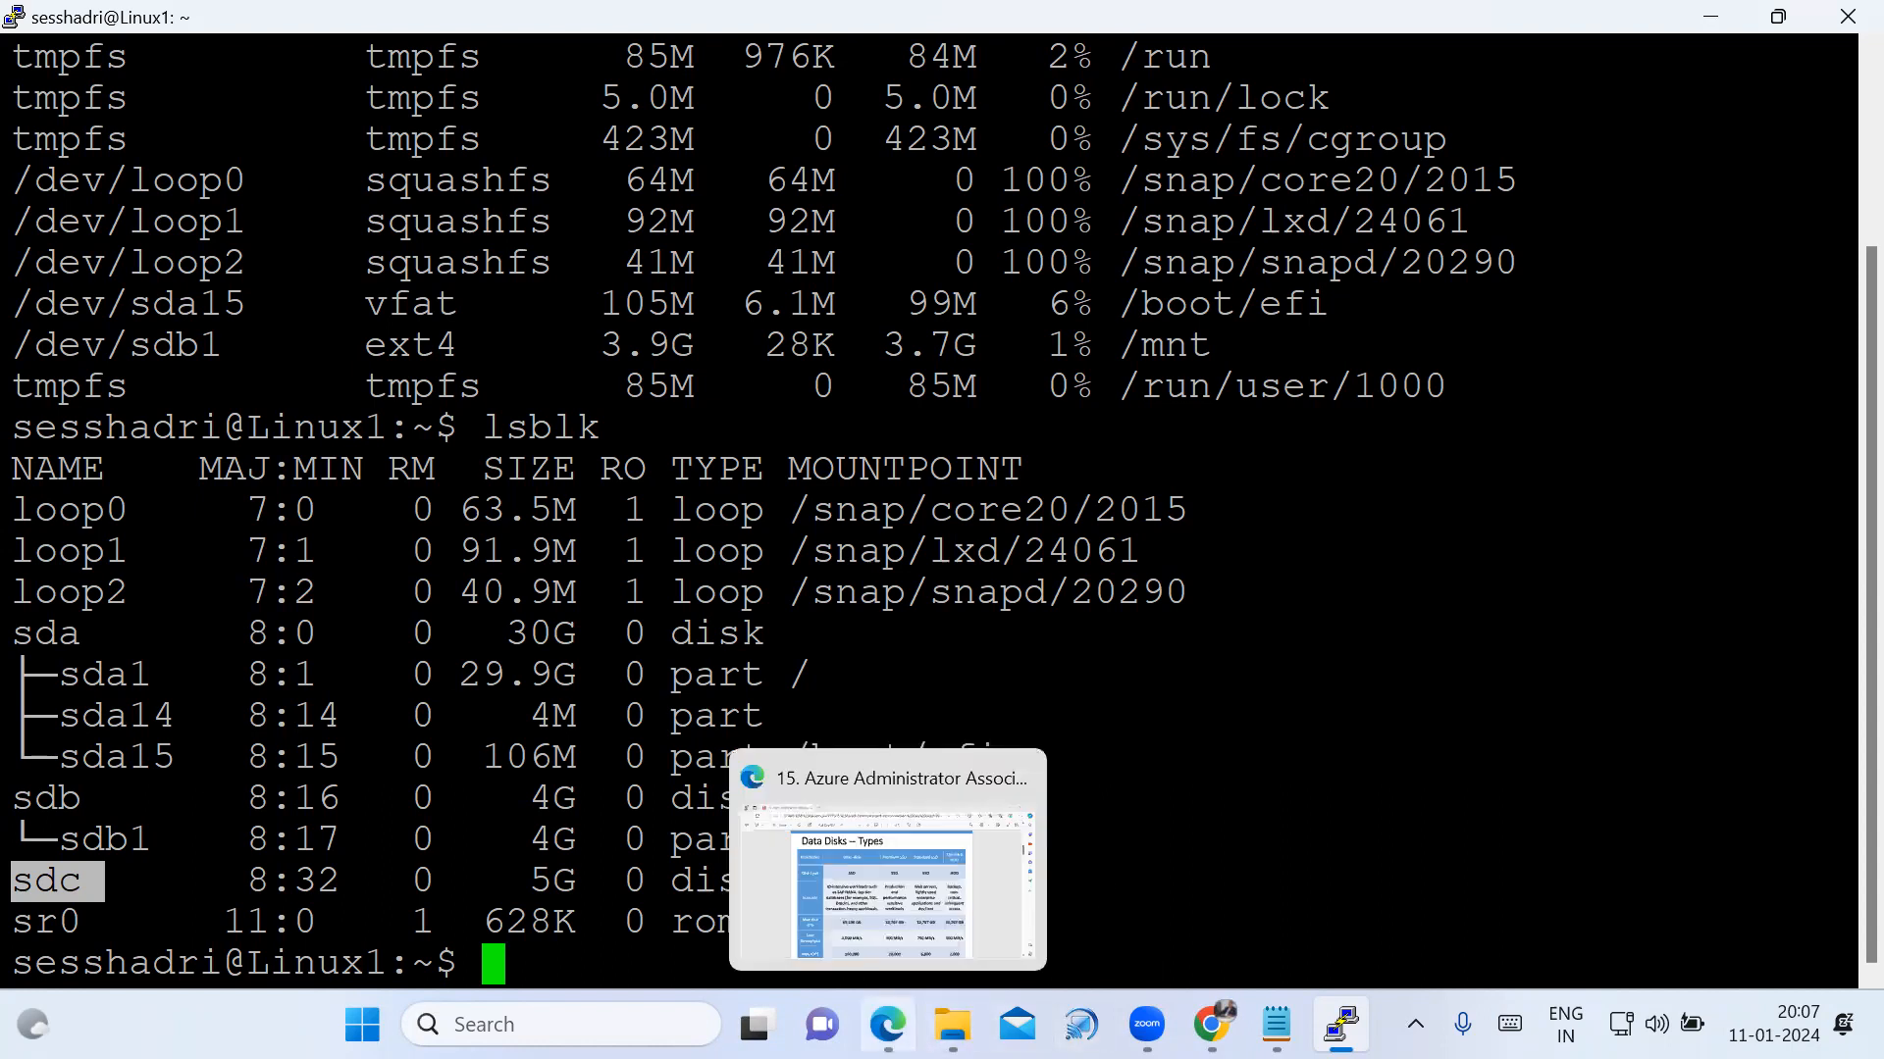
{"action": "left_click", "coordinate": [886, 1025]}
{"action": "scroll", "coordinate": [847, 599], "scroll_direction": "down", "scroll_amount": 6}
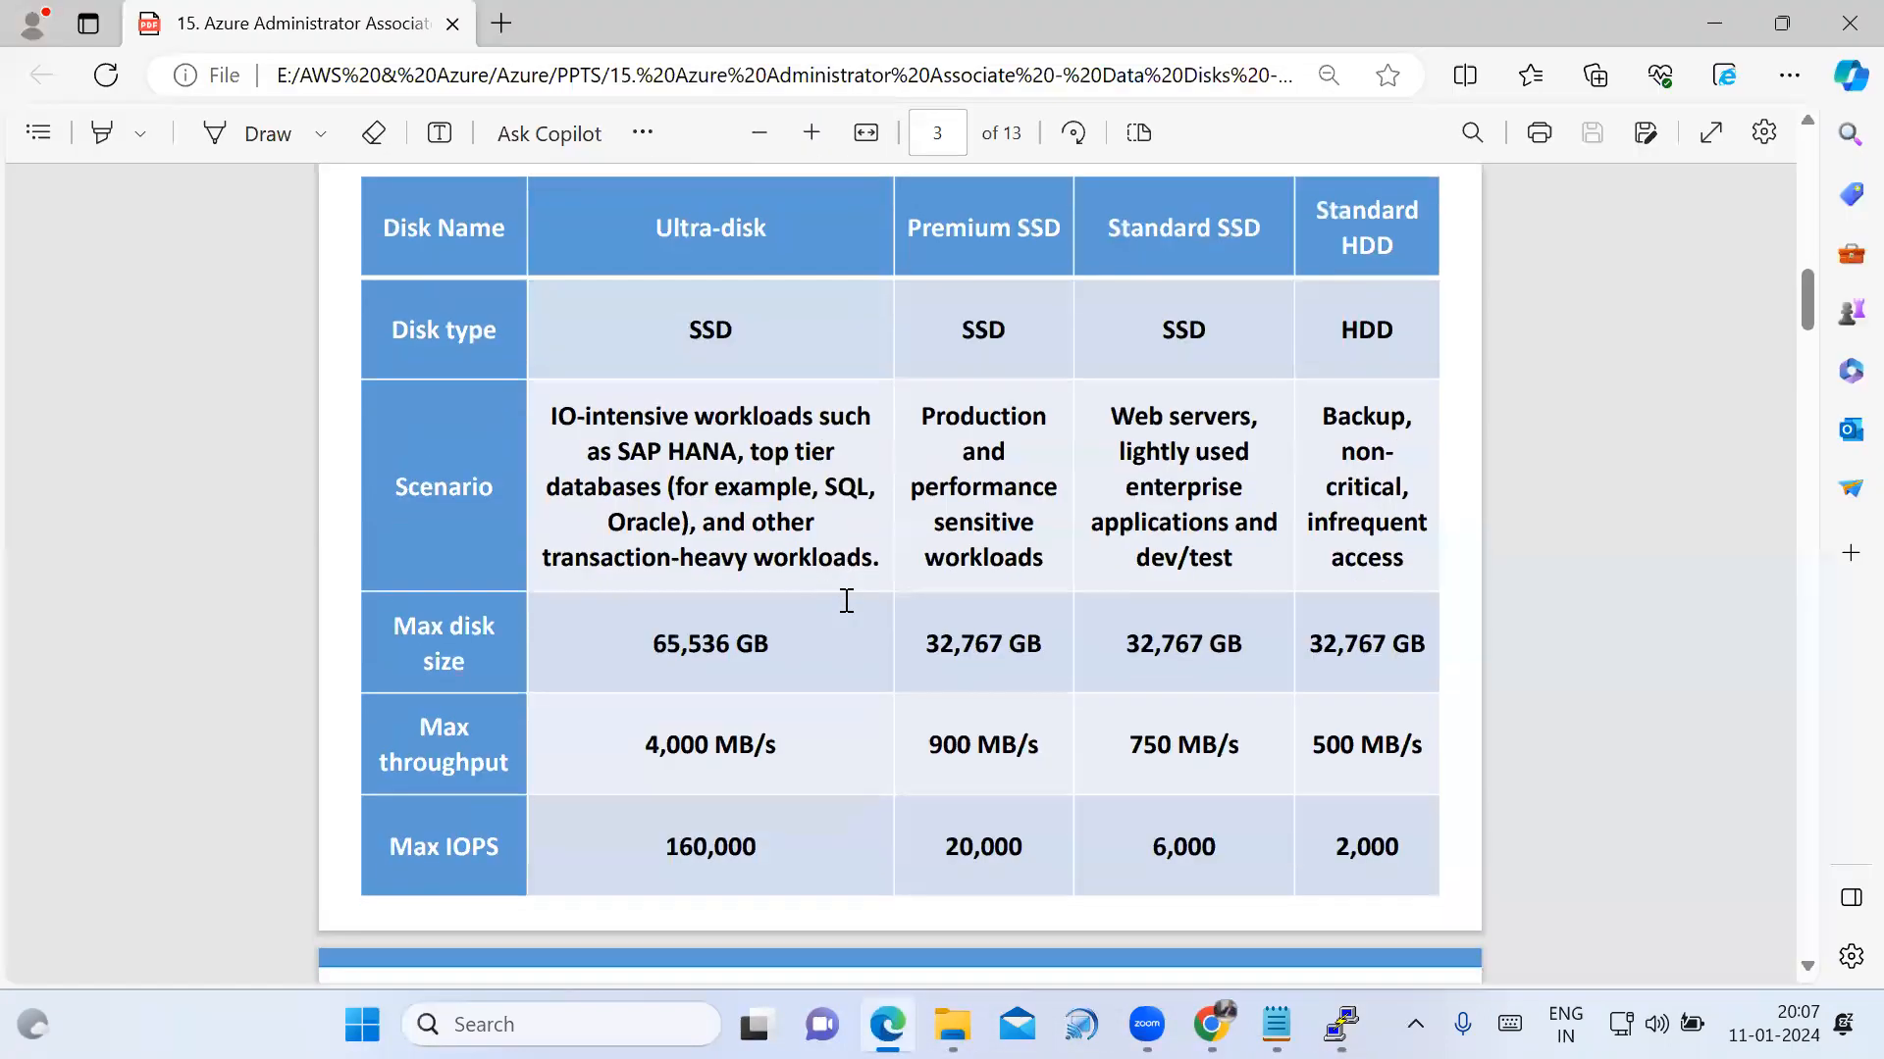
{"action": "scroll", "coordinate": [890, 550], "scroll_direction": "down", "scroll_amount": 12}
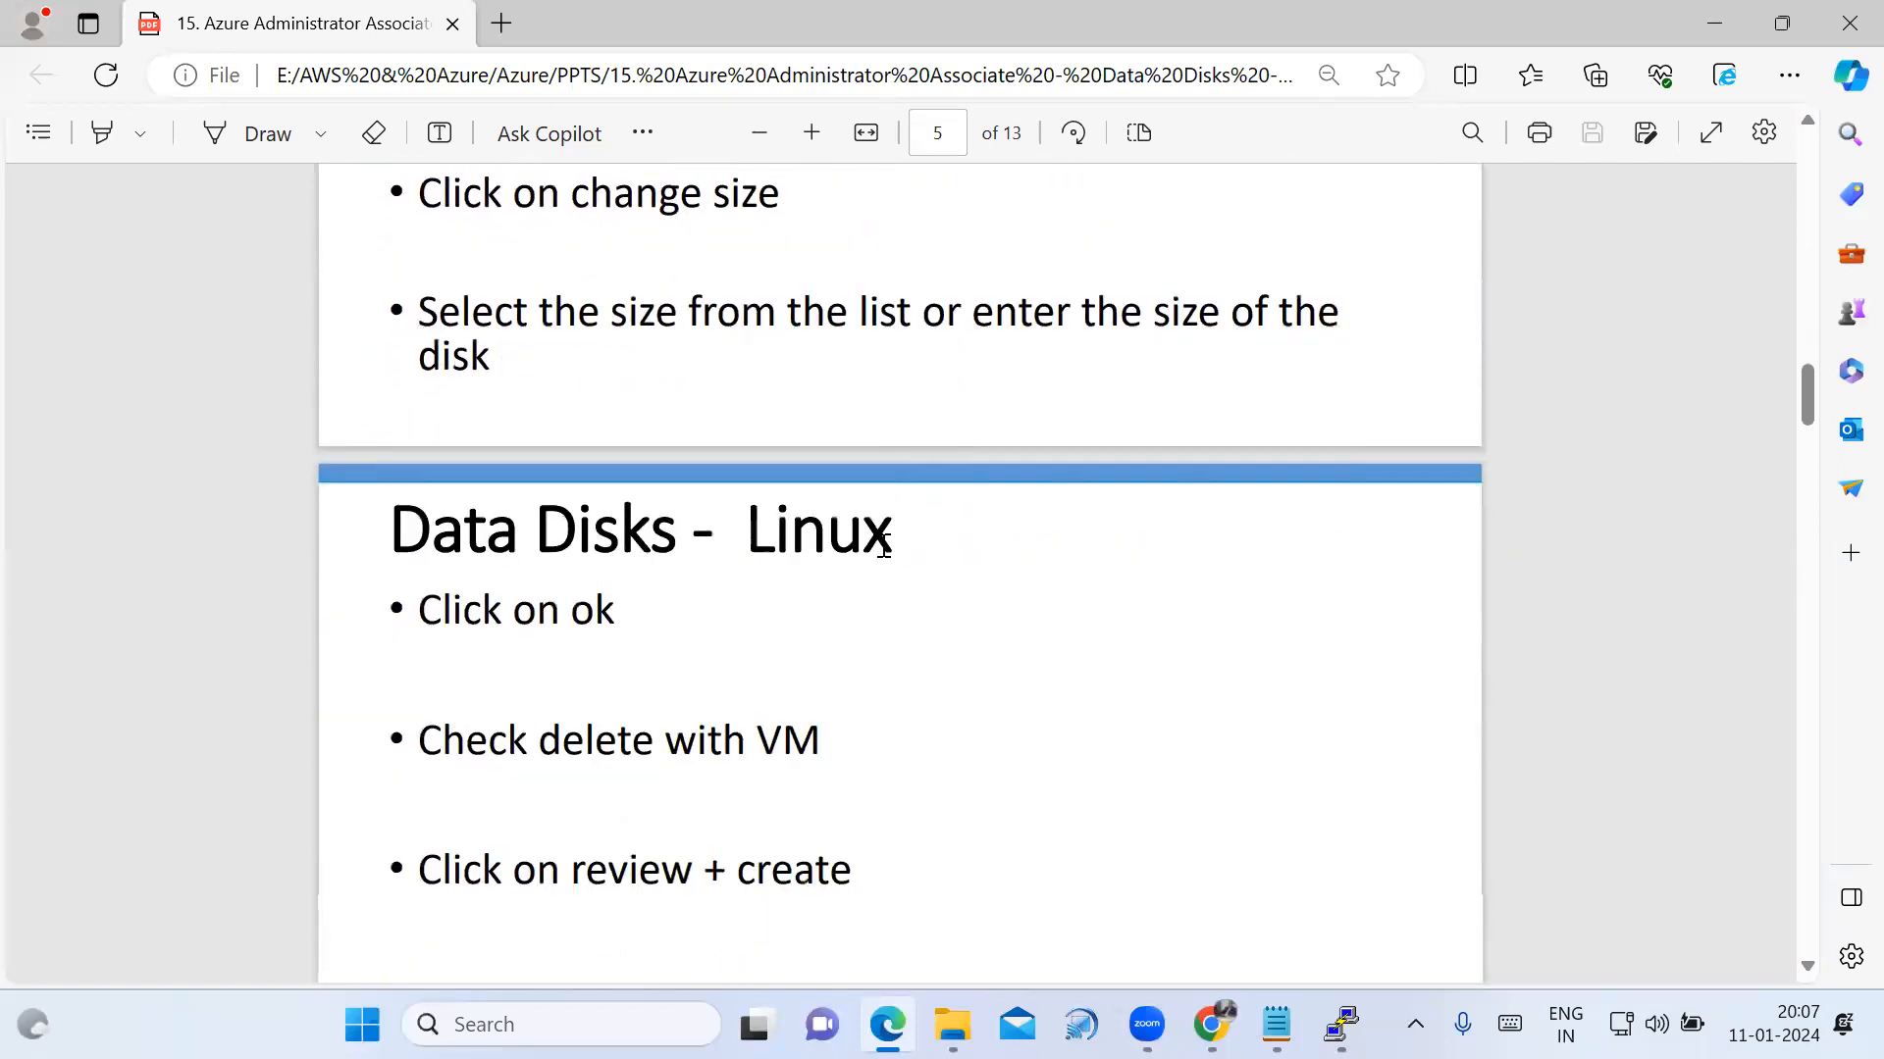
{"action": "scroll", "coordinate": [842, 643], "scroll_direction": "down", "scroll_amount": 8}
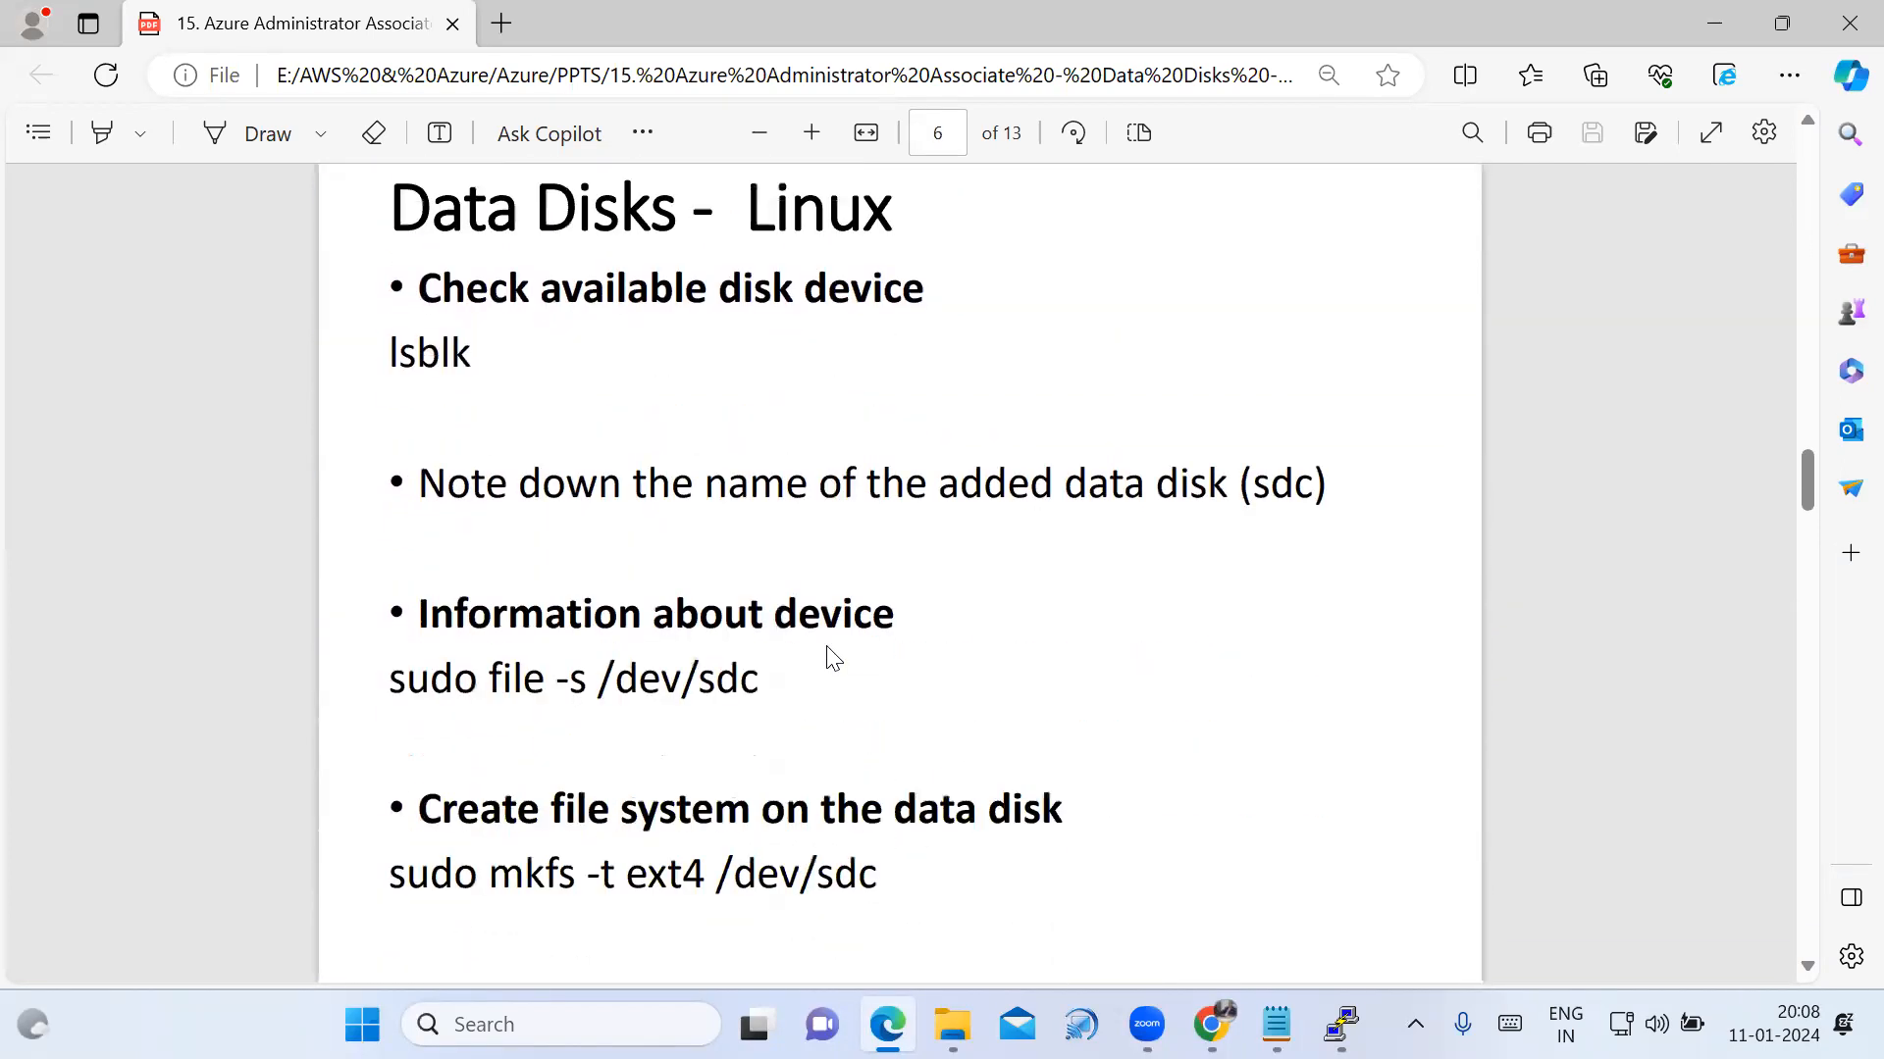